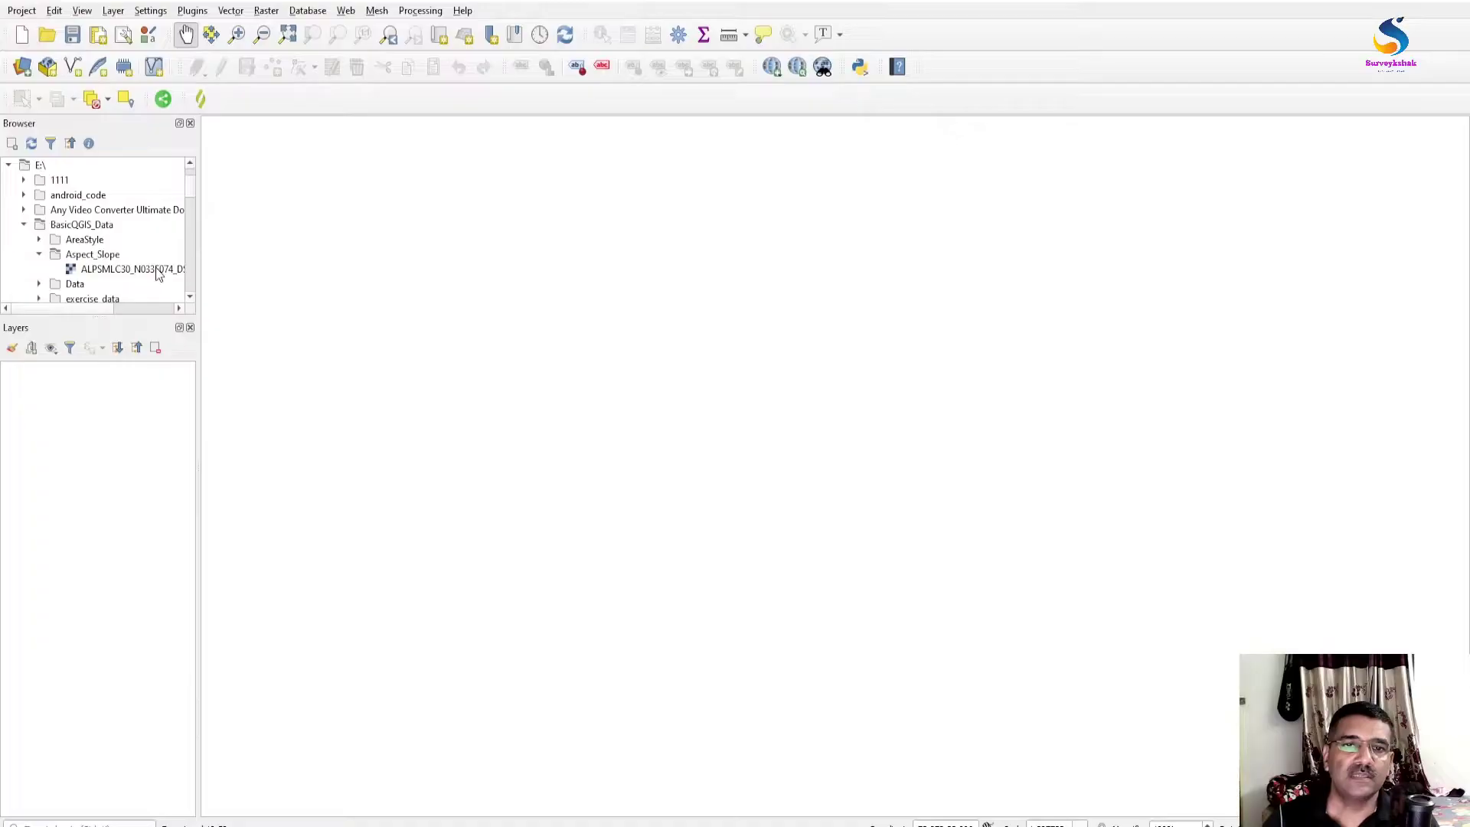
# Add the ALPSMLC30_N033E074_DSM raster from the Aspect_Slope folder to the map and select its layer
pyautogui.moveTo(154, 267); pyautogui.dragTo(558, 319)
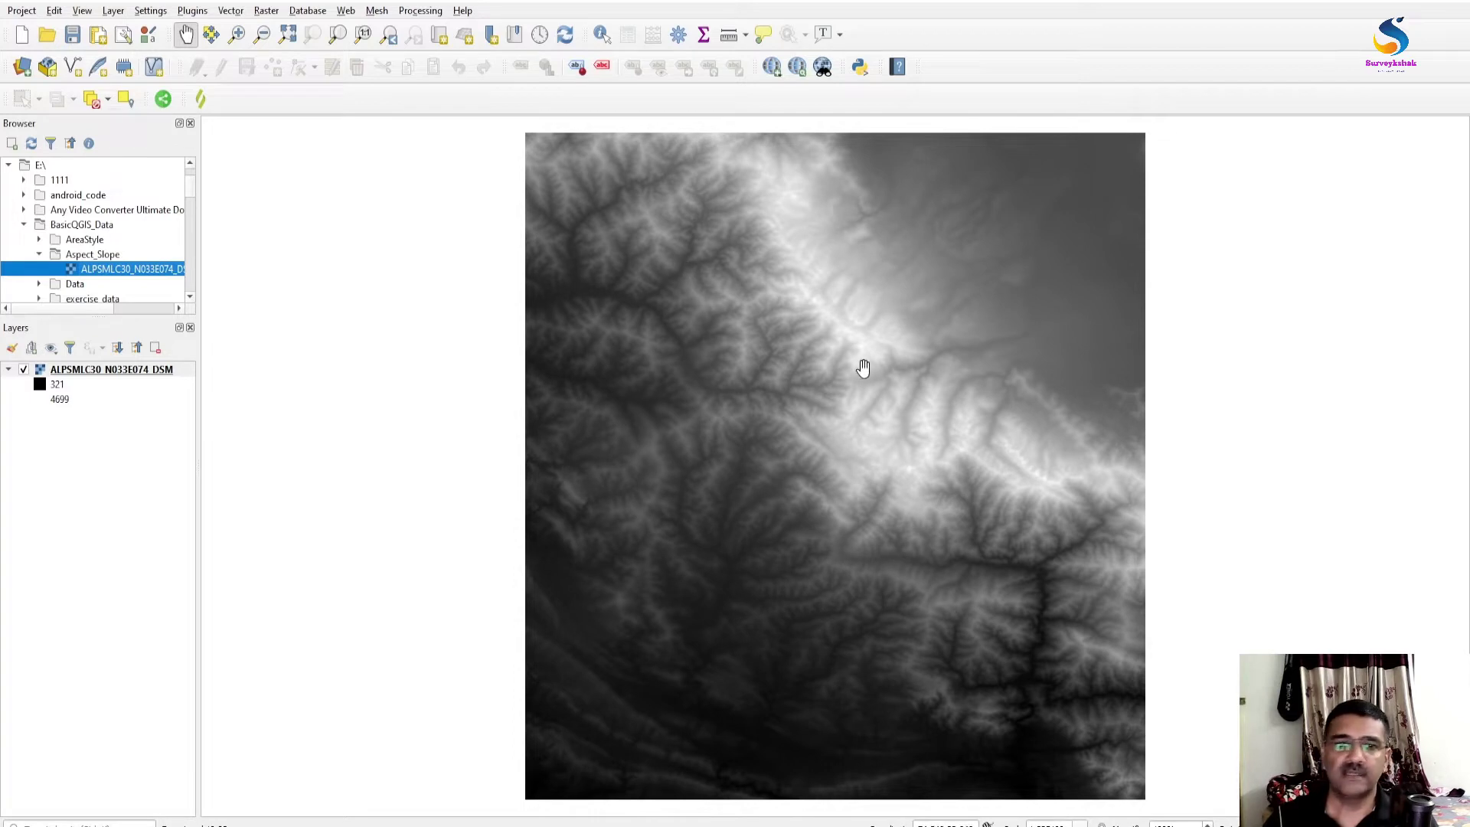
pyautogui.click(100, 370)
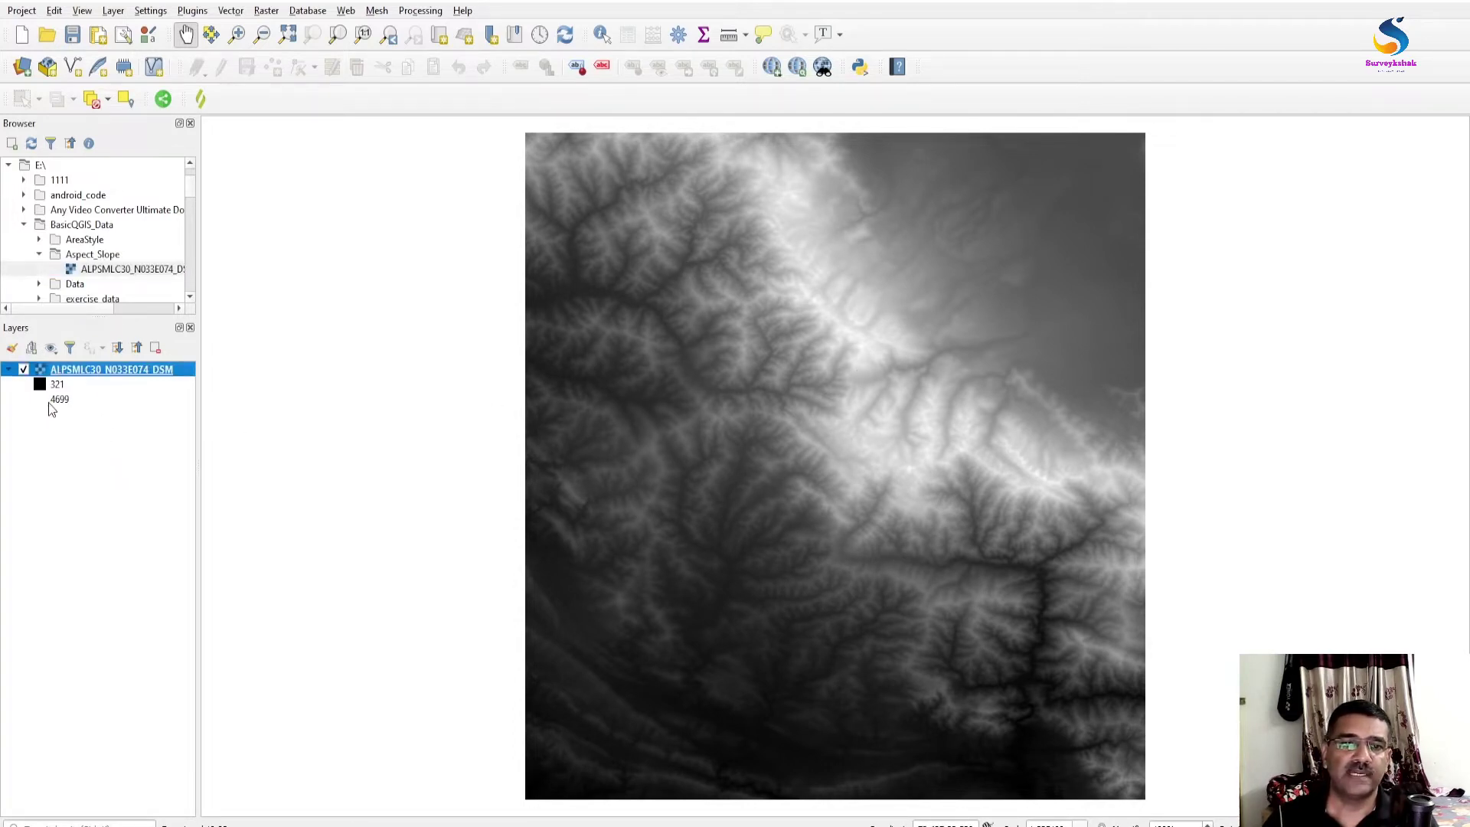
pyautogui.click(61, 387)
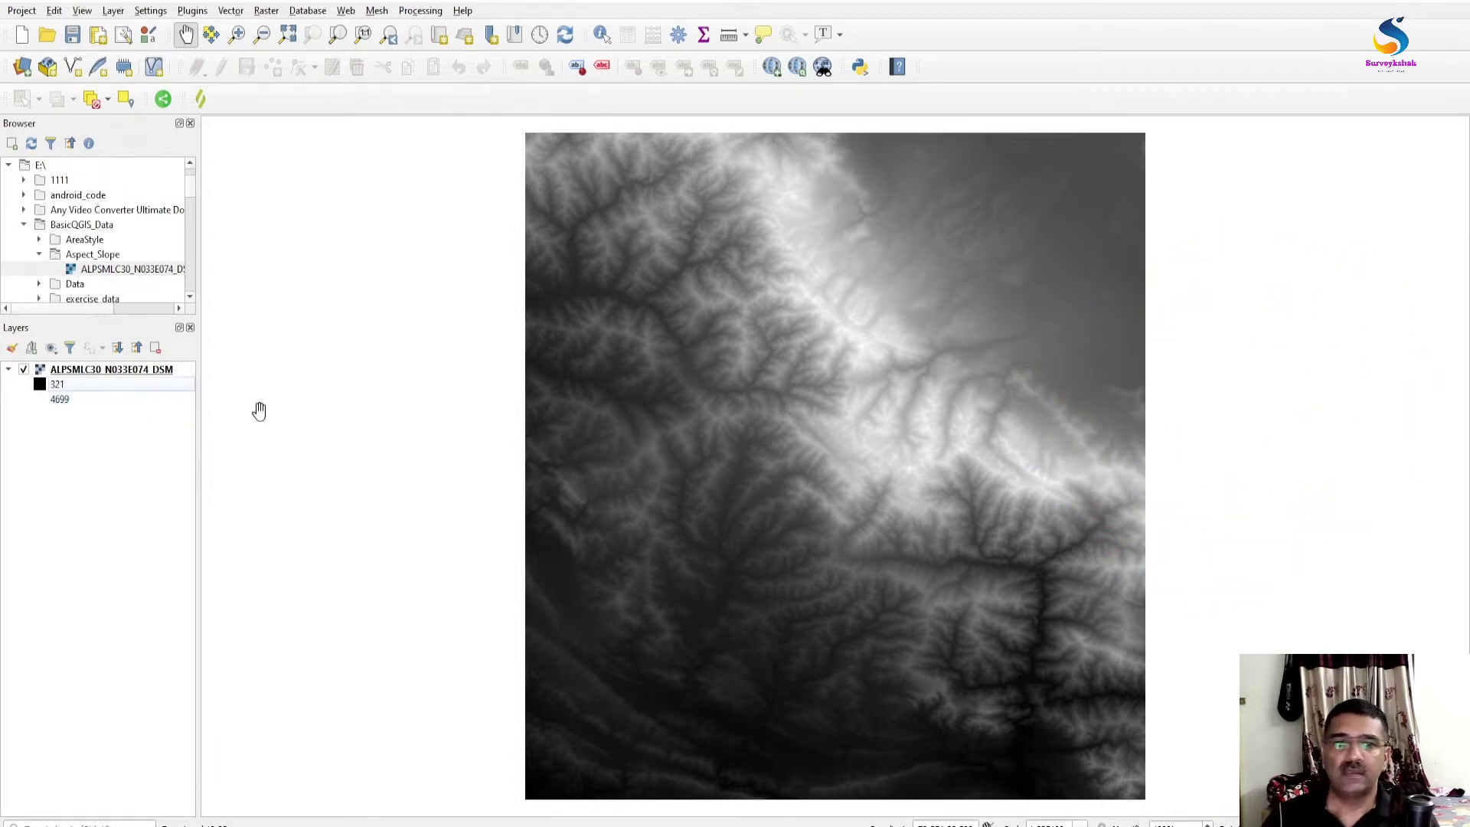
pyautogui.click(133, 371)
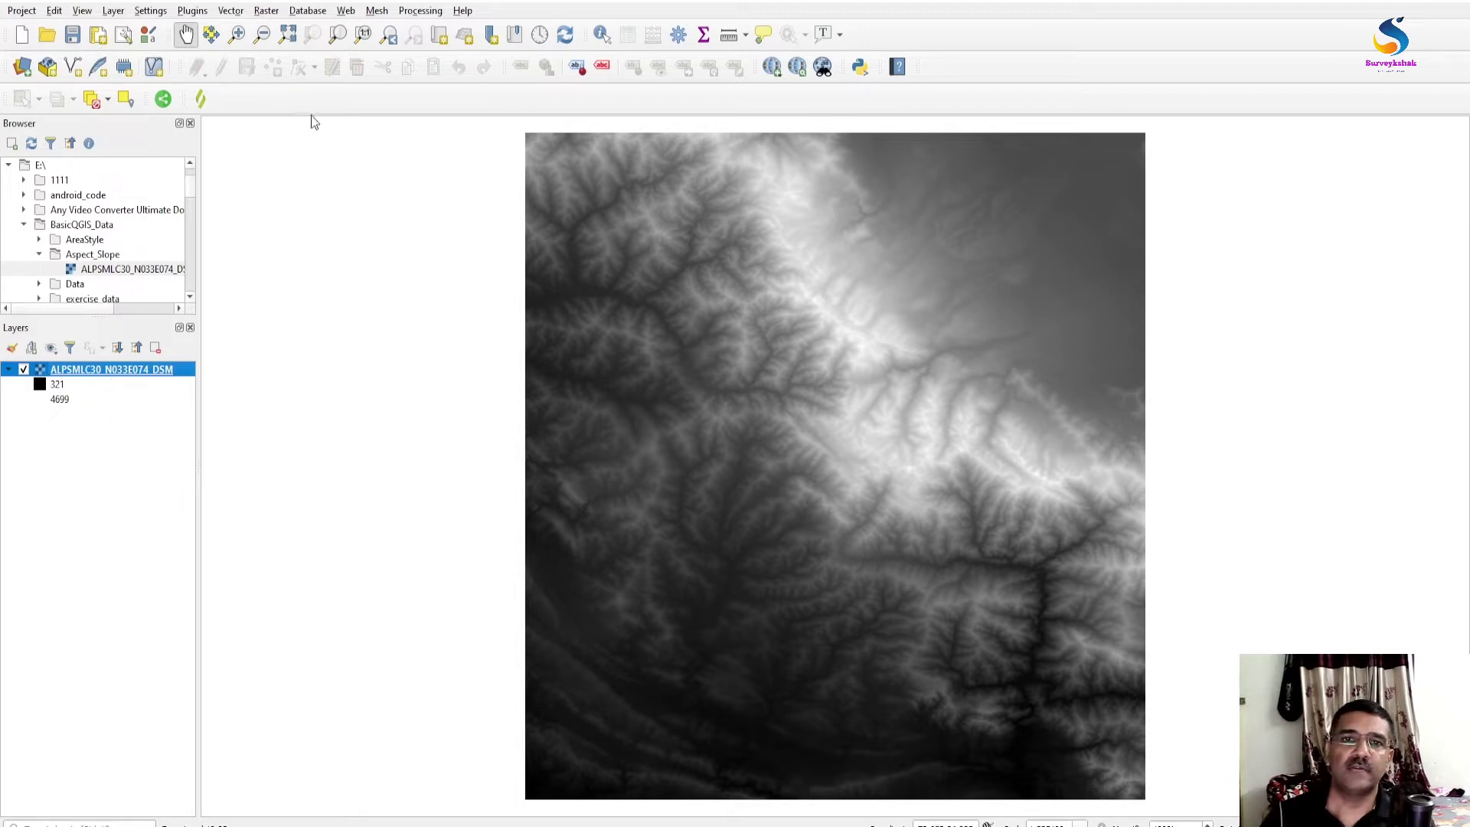
# Set up Warp (Reproject) for the DSM with target CRS EPSG:7755 - WGS 84 / India NSF LCC and nodata value 0
pyautogui.click(265, 12)
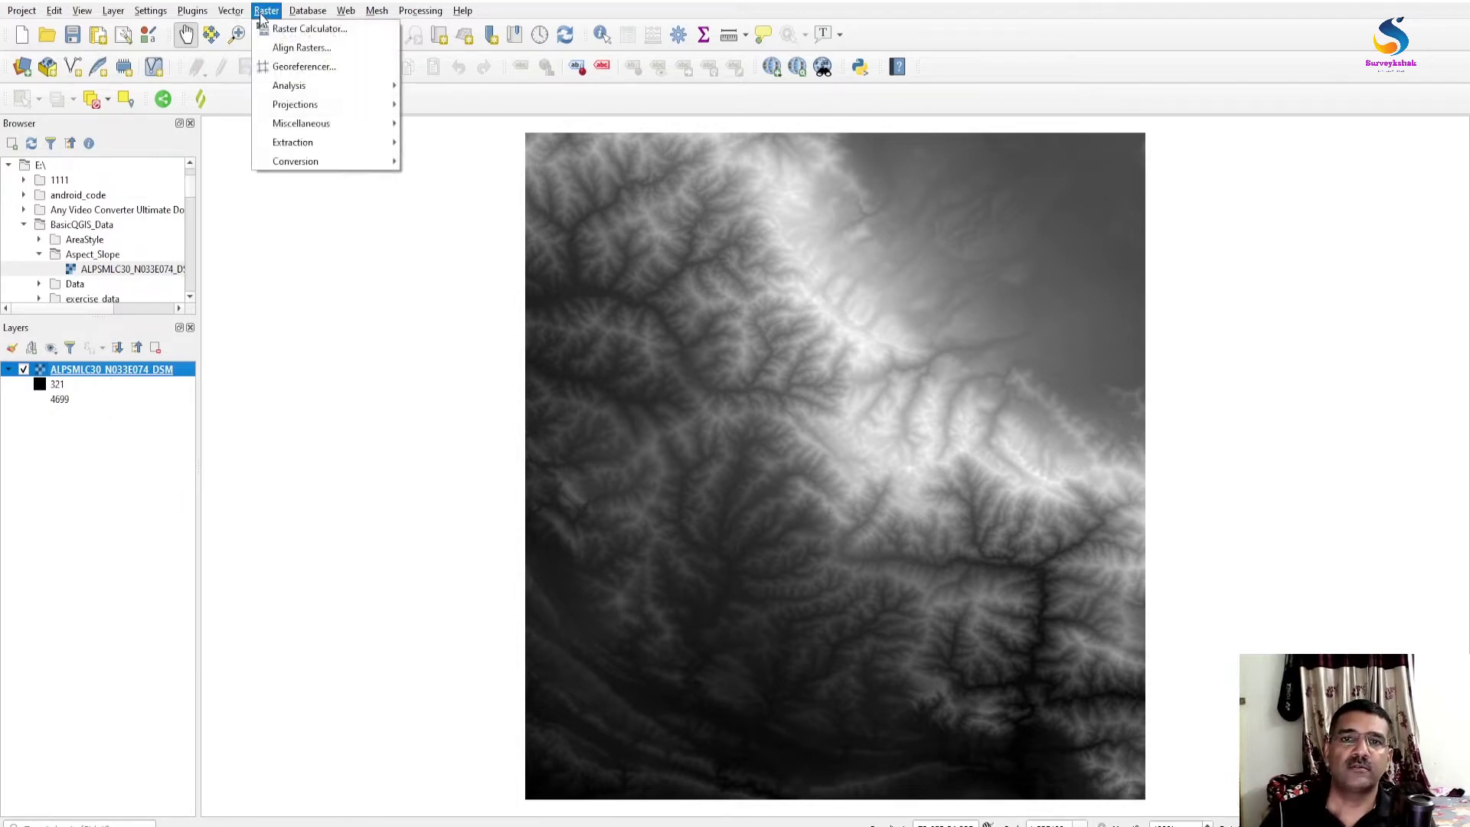
pyautogui.moveTo(291, 105)
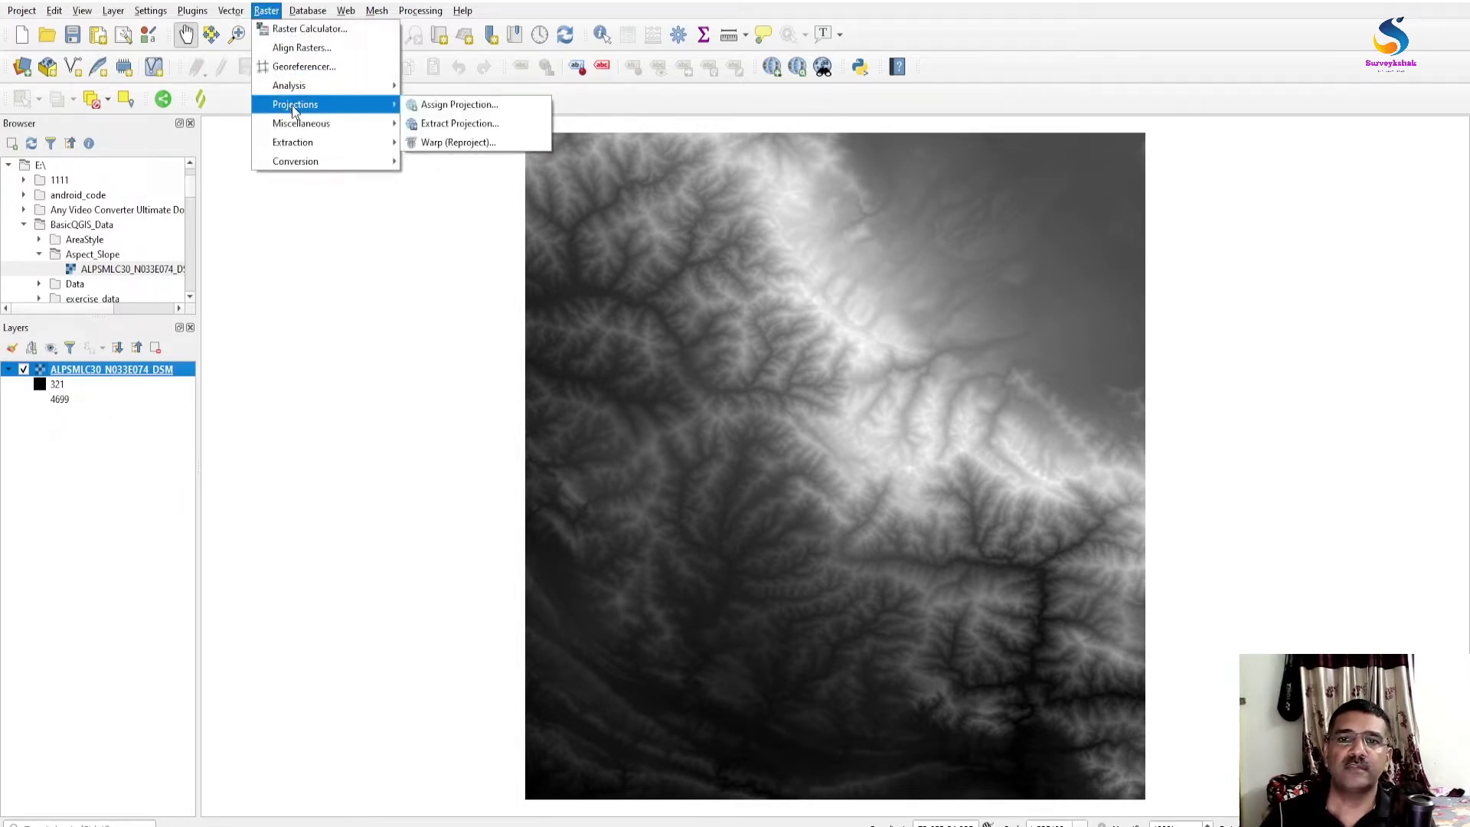
pyautogui.click(475, 148)
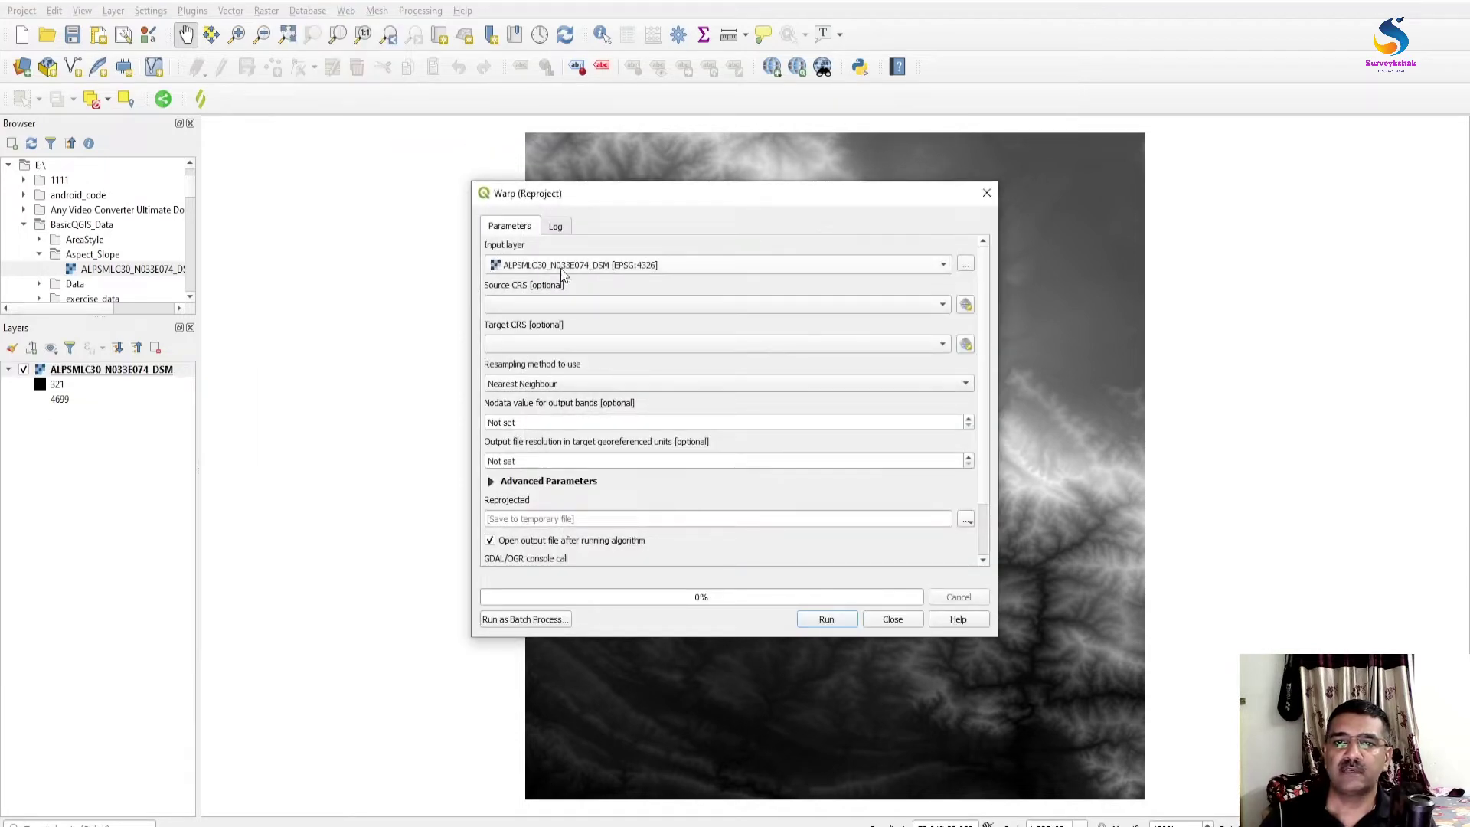
pyautogui.click(942, 345)
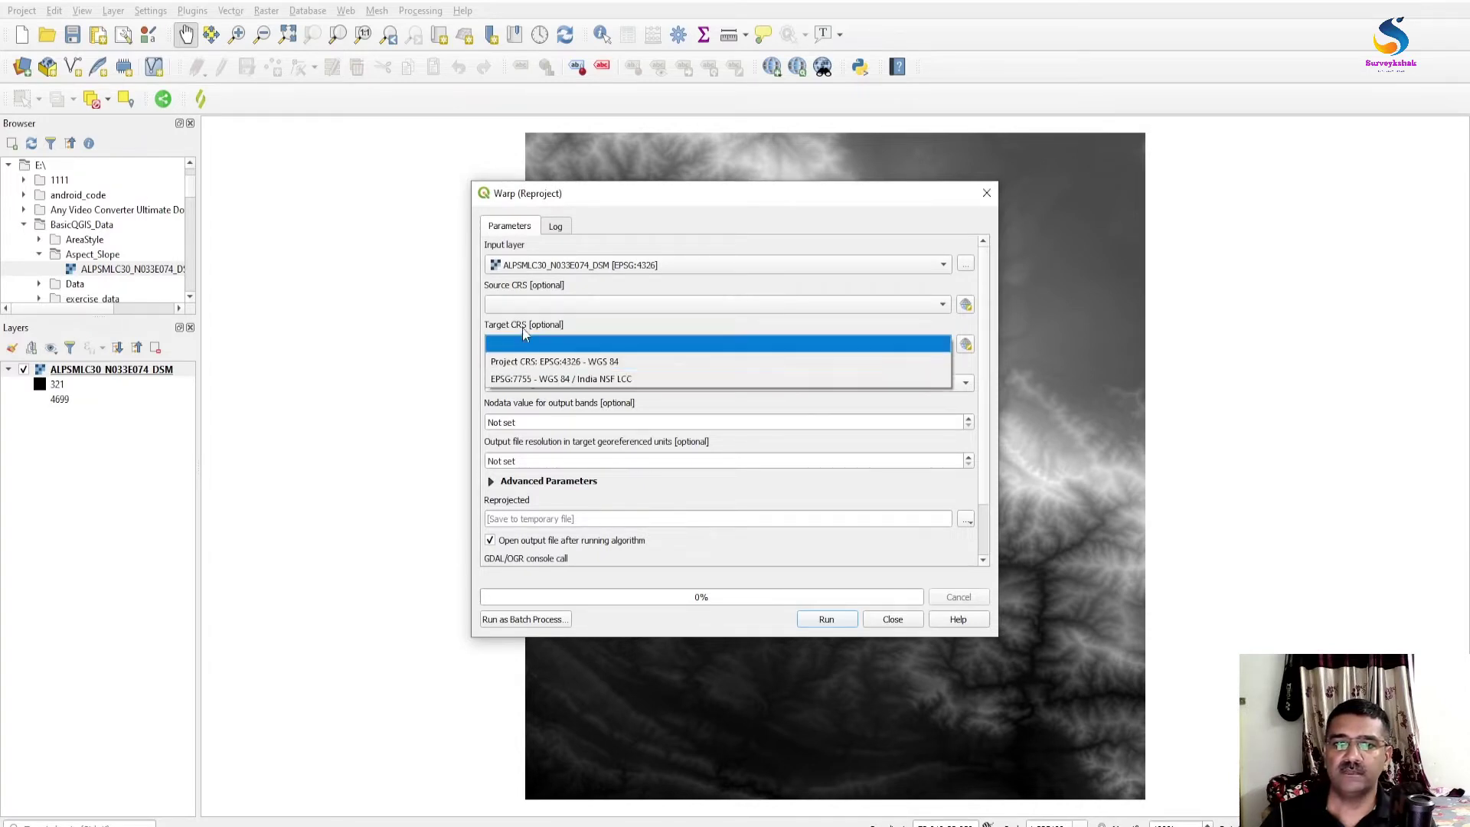
pyautogui.click(535, 379)
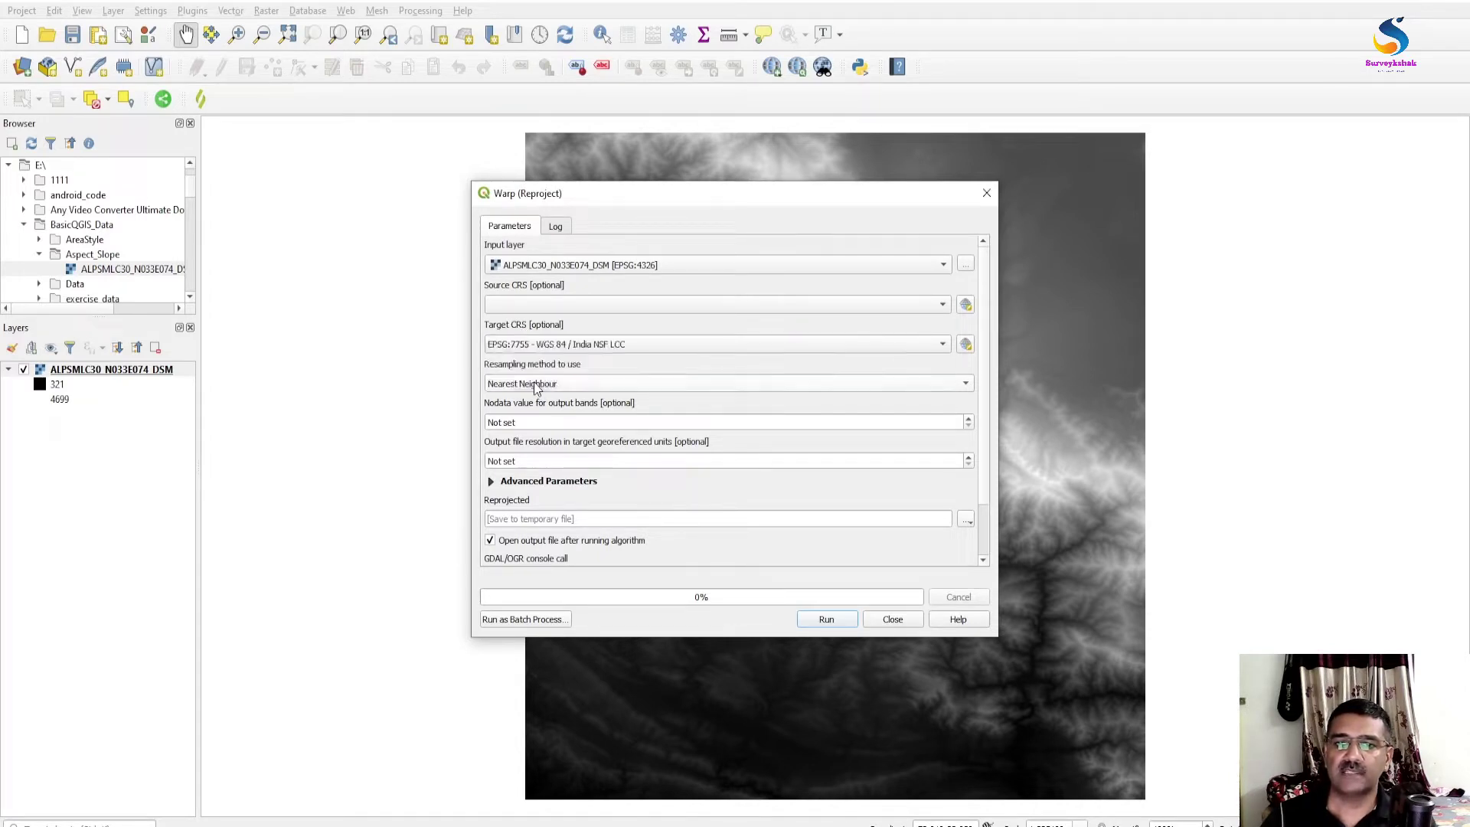
pyautogui.click(528, 423)
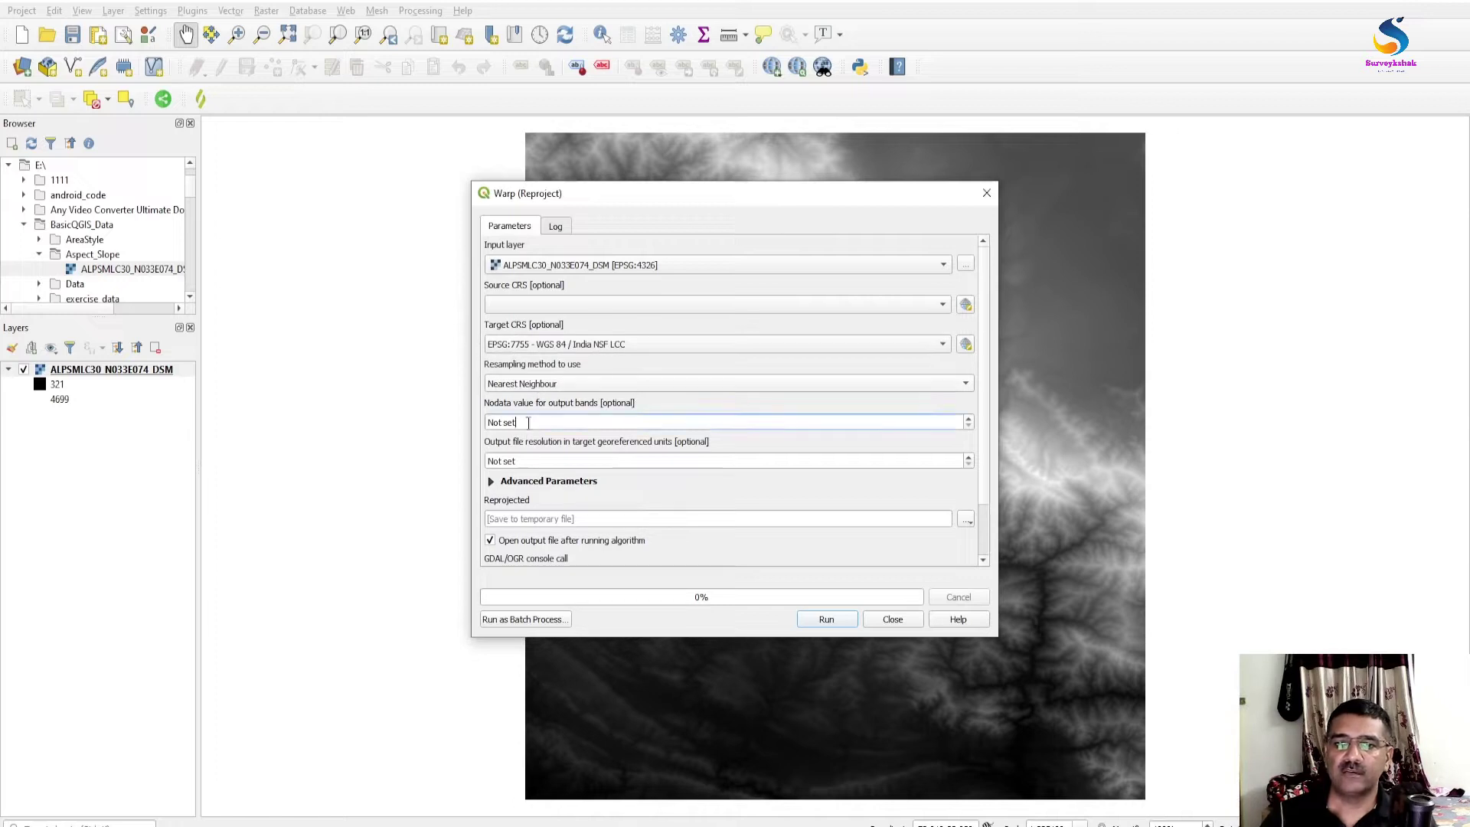
pyautogui.write('0')
pyautogui.click(587, 505)
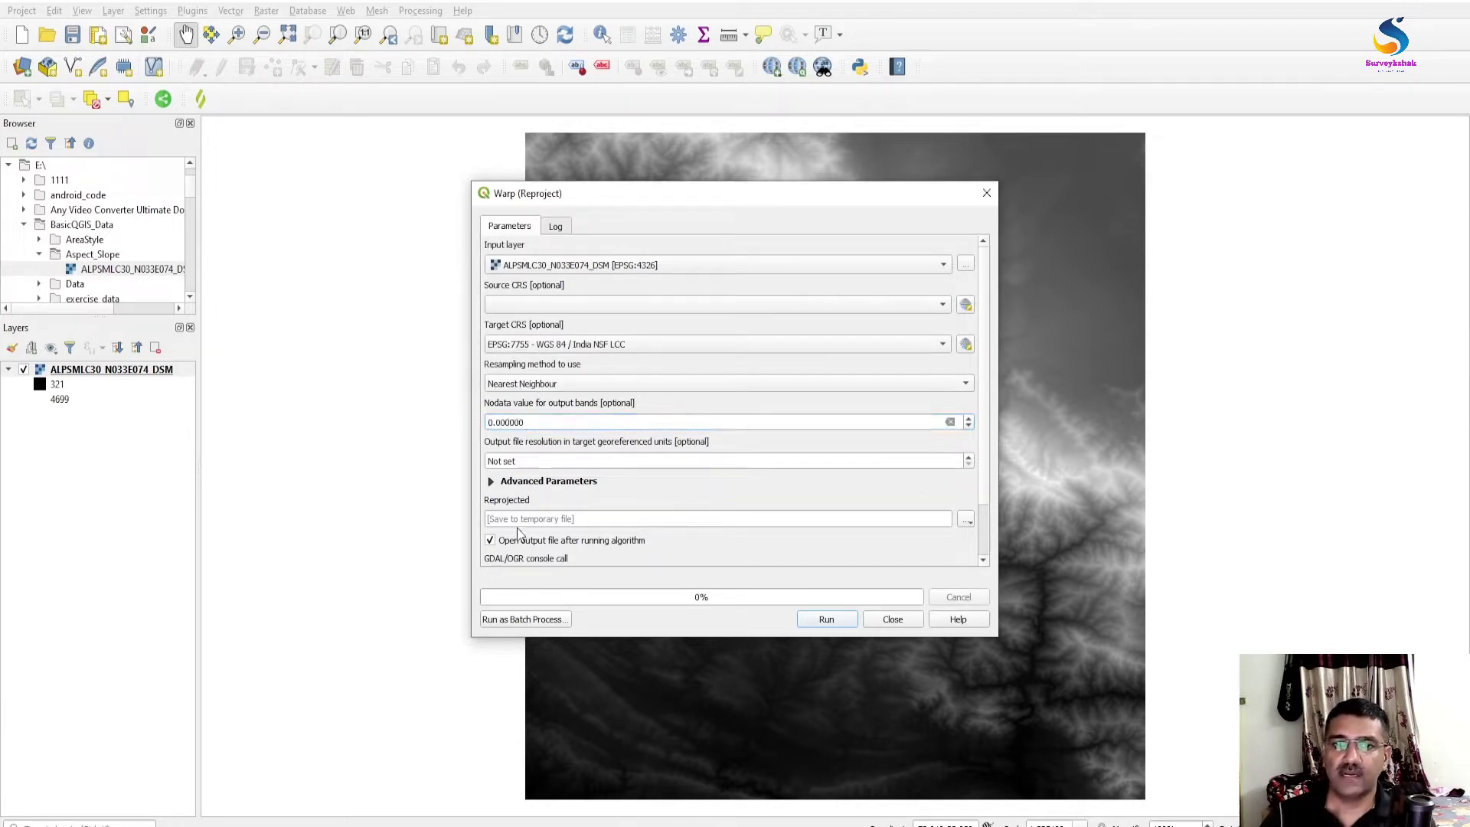
# Run the reprojection with the output saved as projected_dem.tif in the Aspect_Slope folder
pyautogui.click(968, 523)
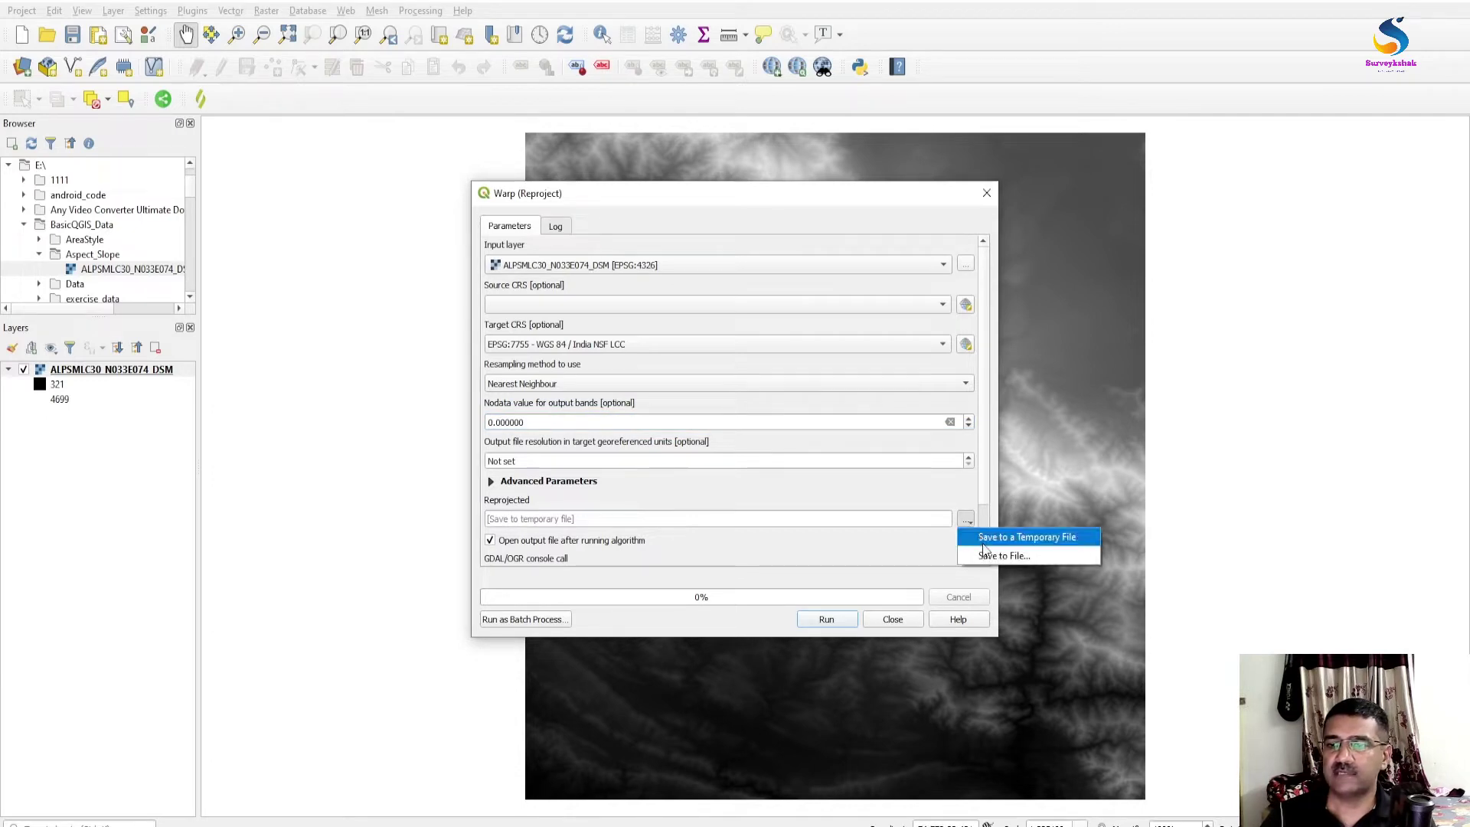
pyautogui.click(984, 553)
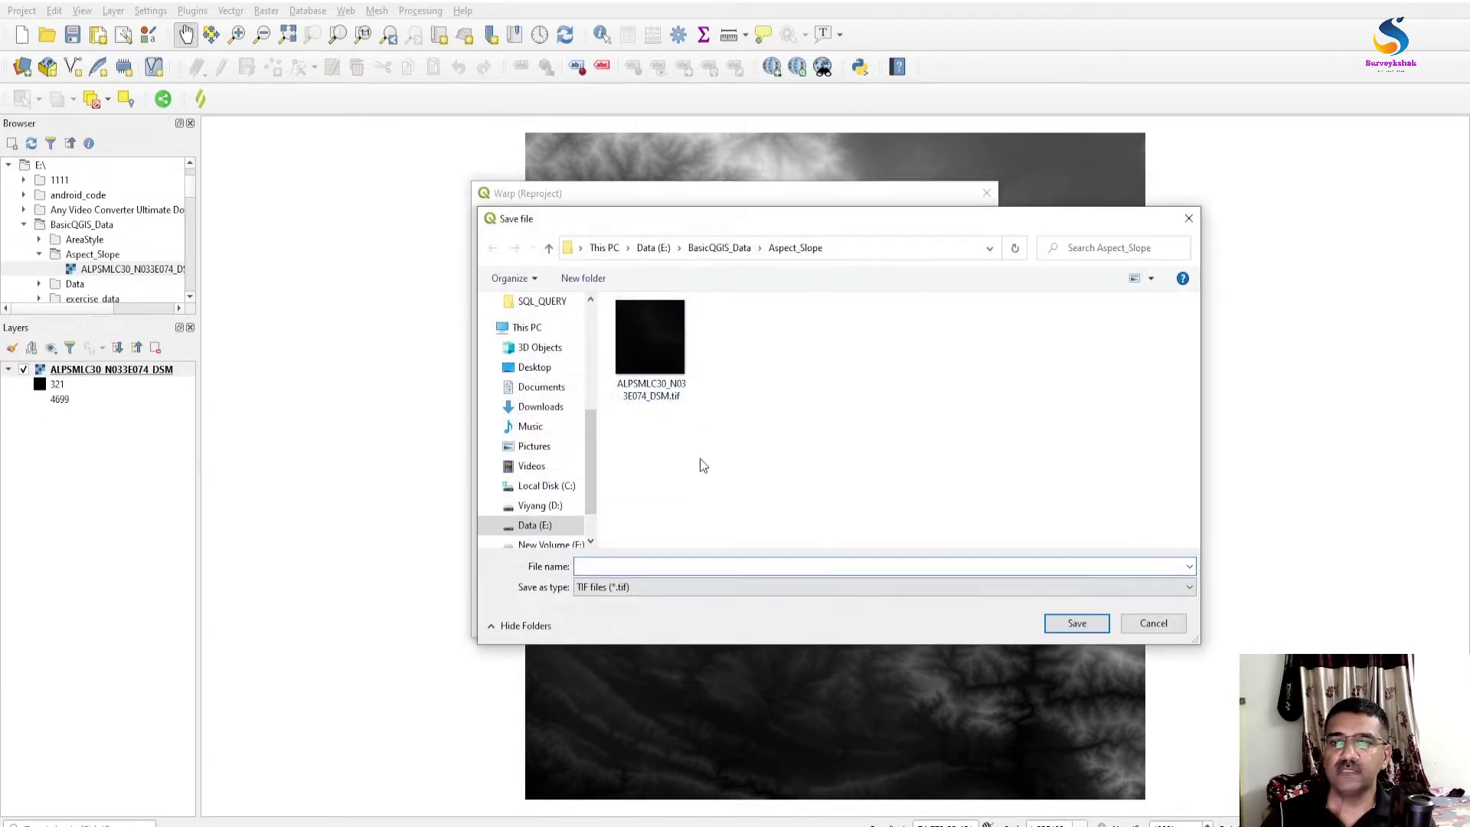
pyautogui.write('PROJE')
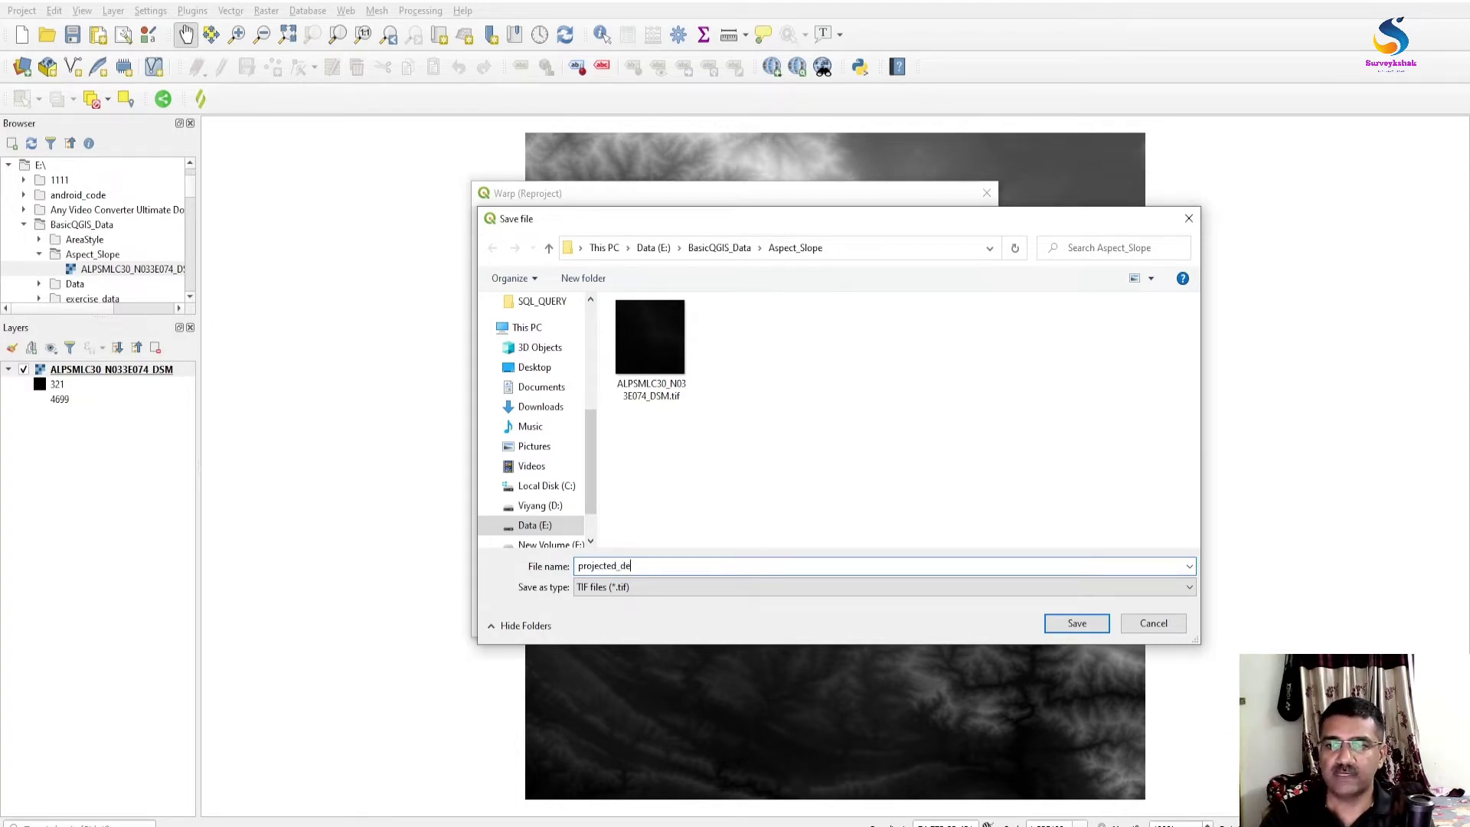
pyautogui.press('Return')
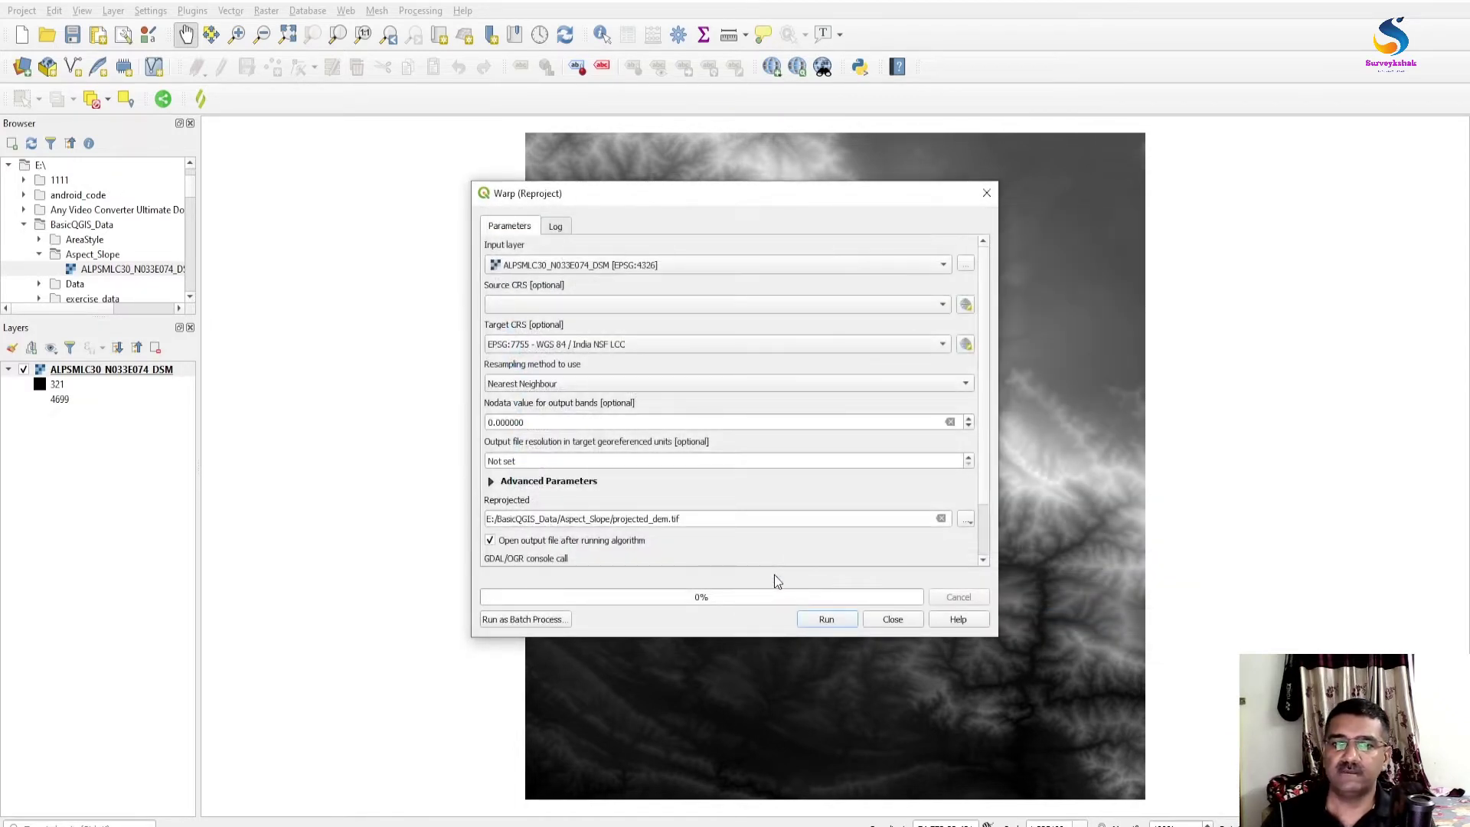
pyautogui.click(825, 620)
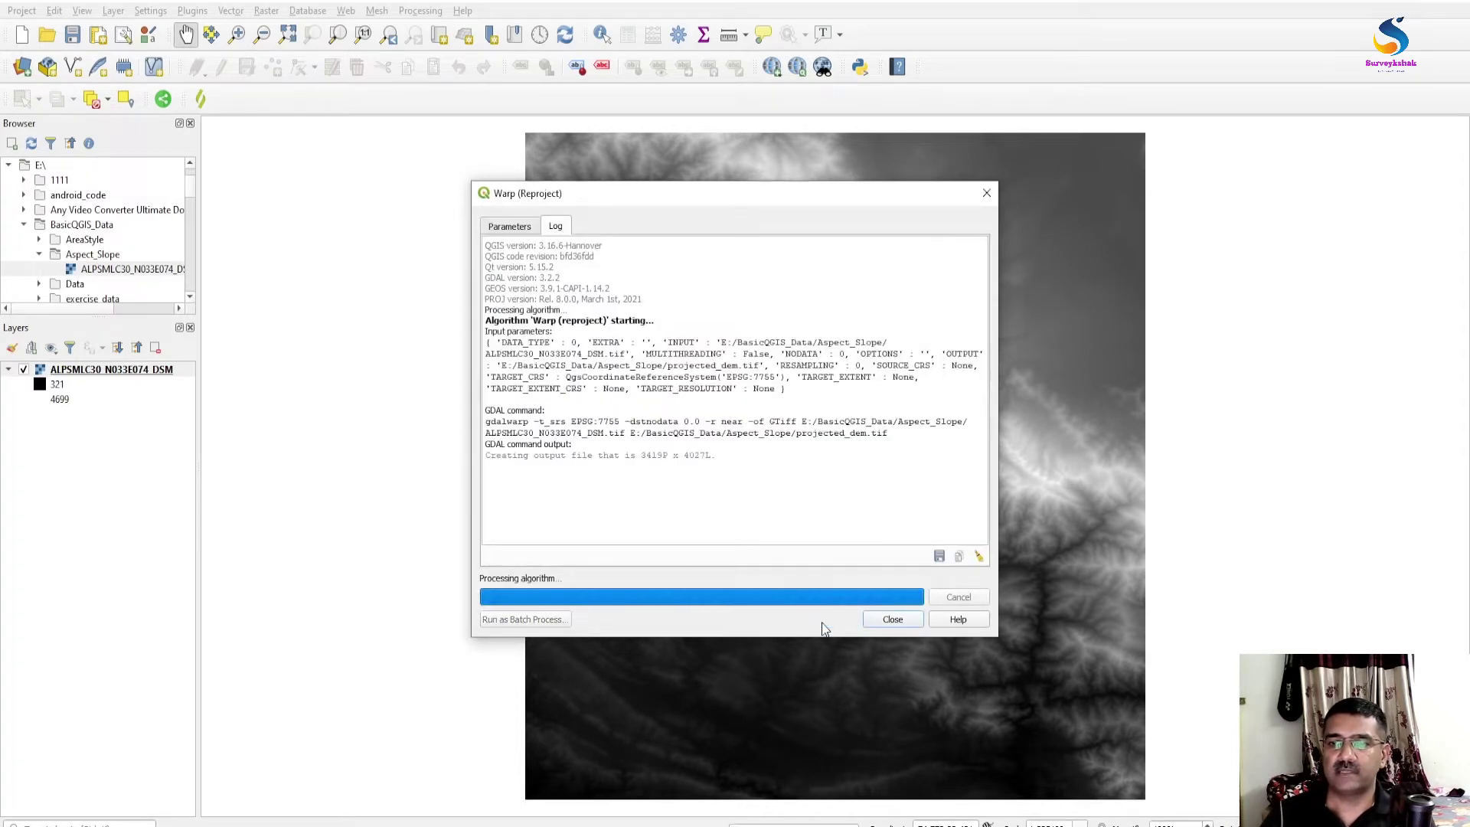
pyautogui.click(893, 621)
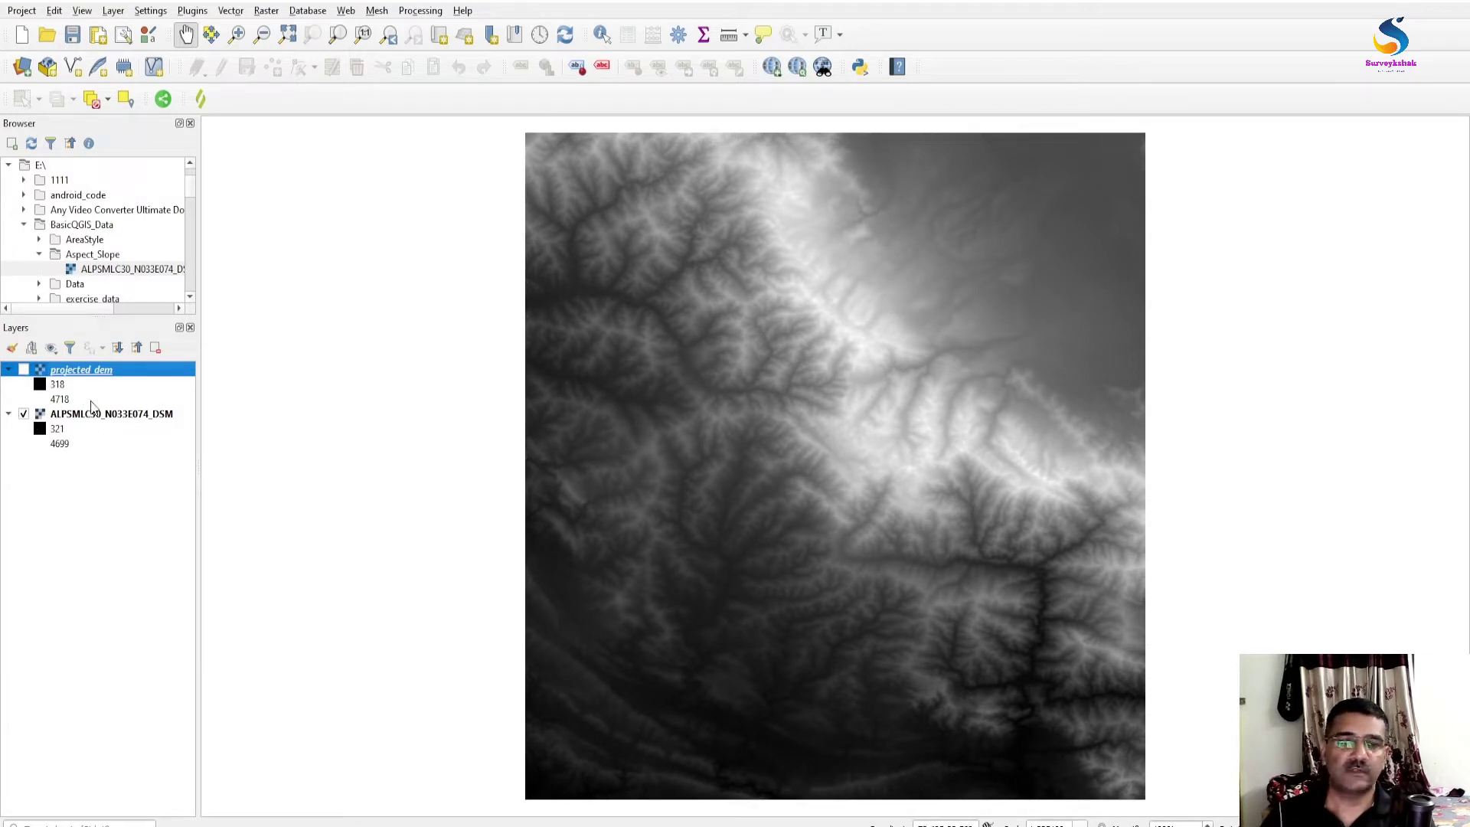
# Hide the original ALPSMLC30_N033E074_DSM layer and display the projected_dem layer in its place
pyautogui.click(24, 415)
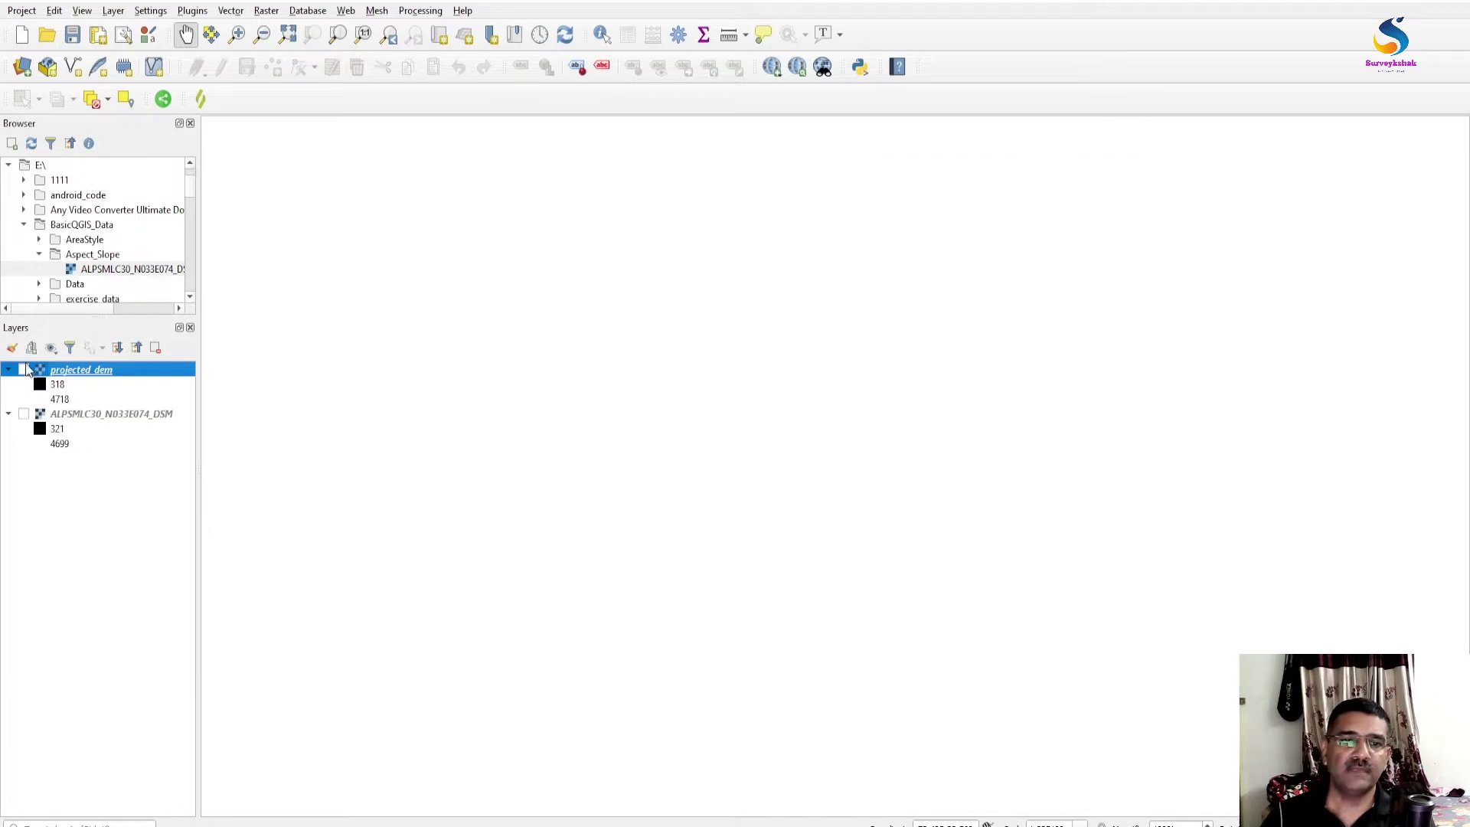
pyautogui.click(23, 370)
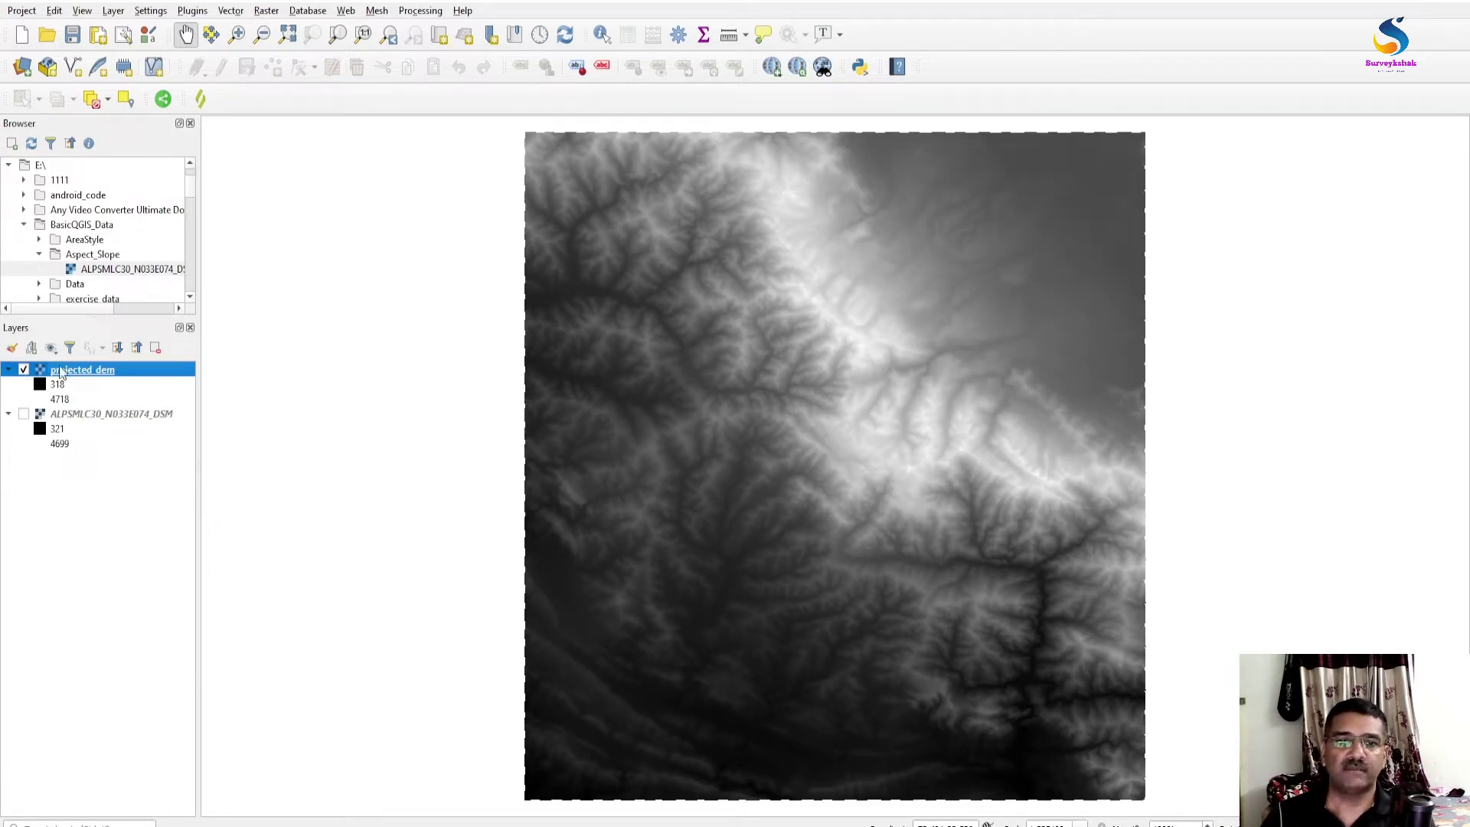
pyautogui.scroll(2, 715, 206)
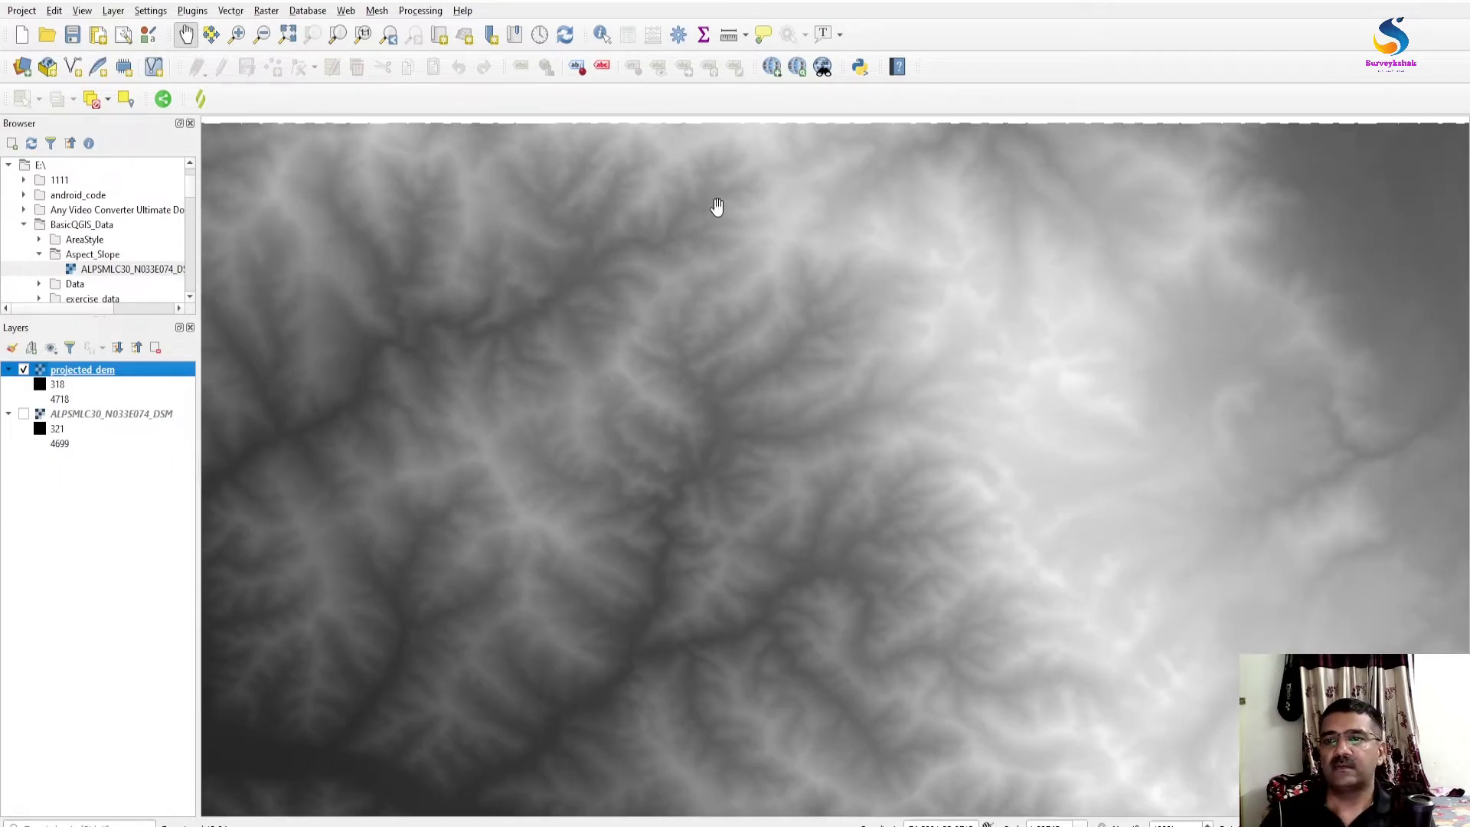
pyautogui.scroll(-2, 771, 300)
pyautogui.scroll(2, 617, 313)
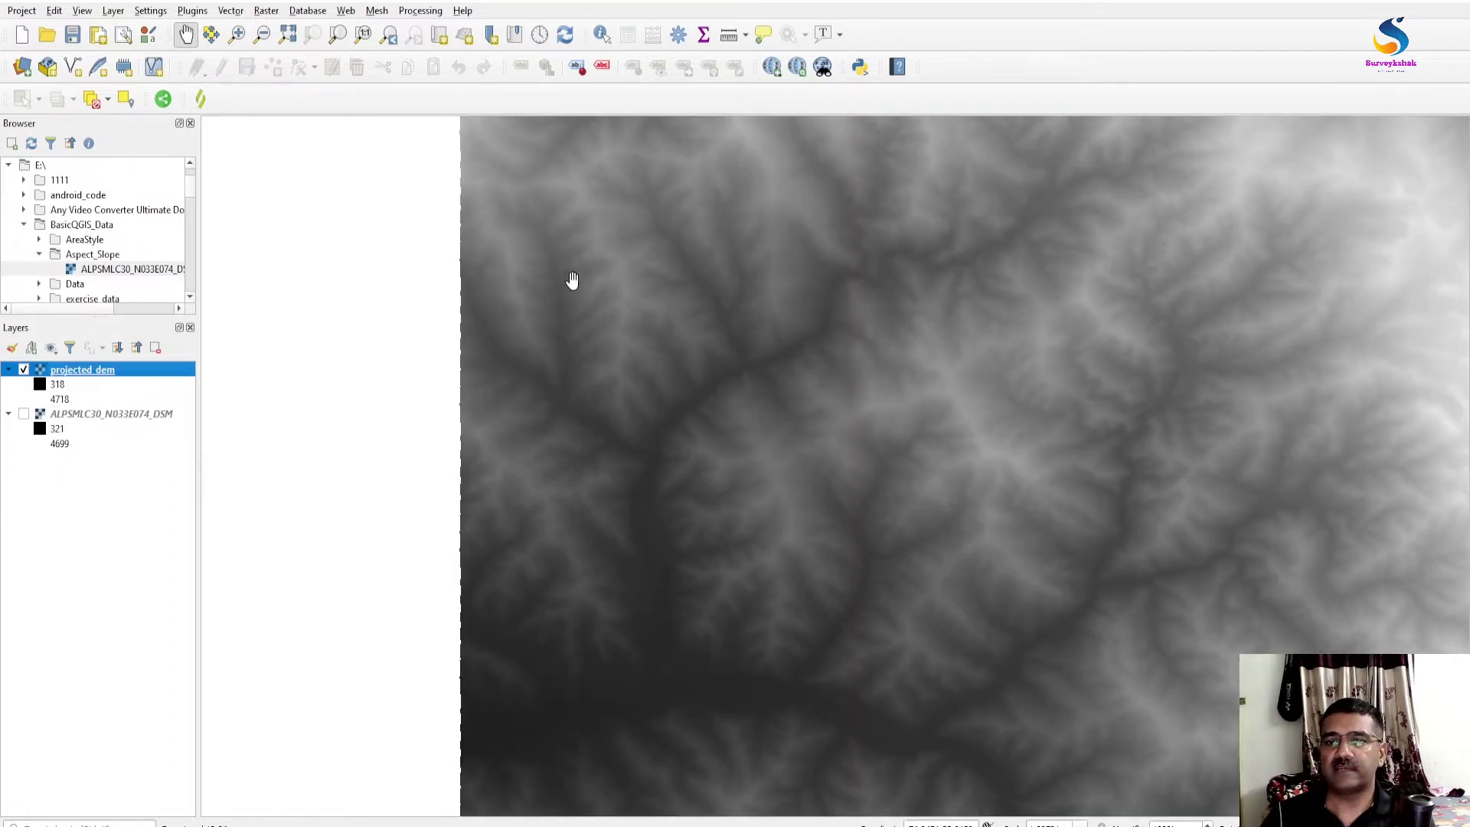
pyautogui.scroll(-2, 579, 302)
pyautogui.moveTo(953, 515); pyautogui.dragTo(830, 377)
pyautogui.scroll(-1, 853, 378)
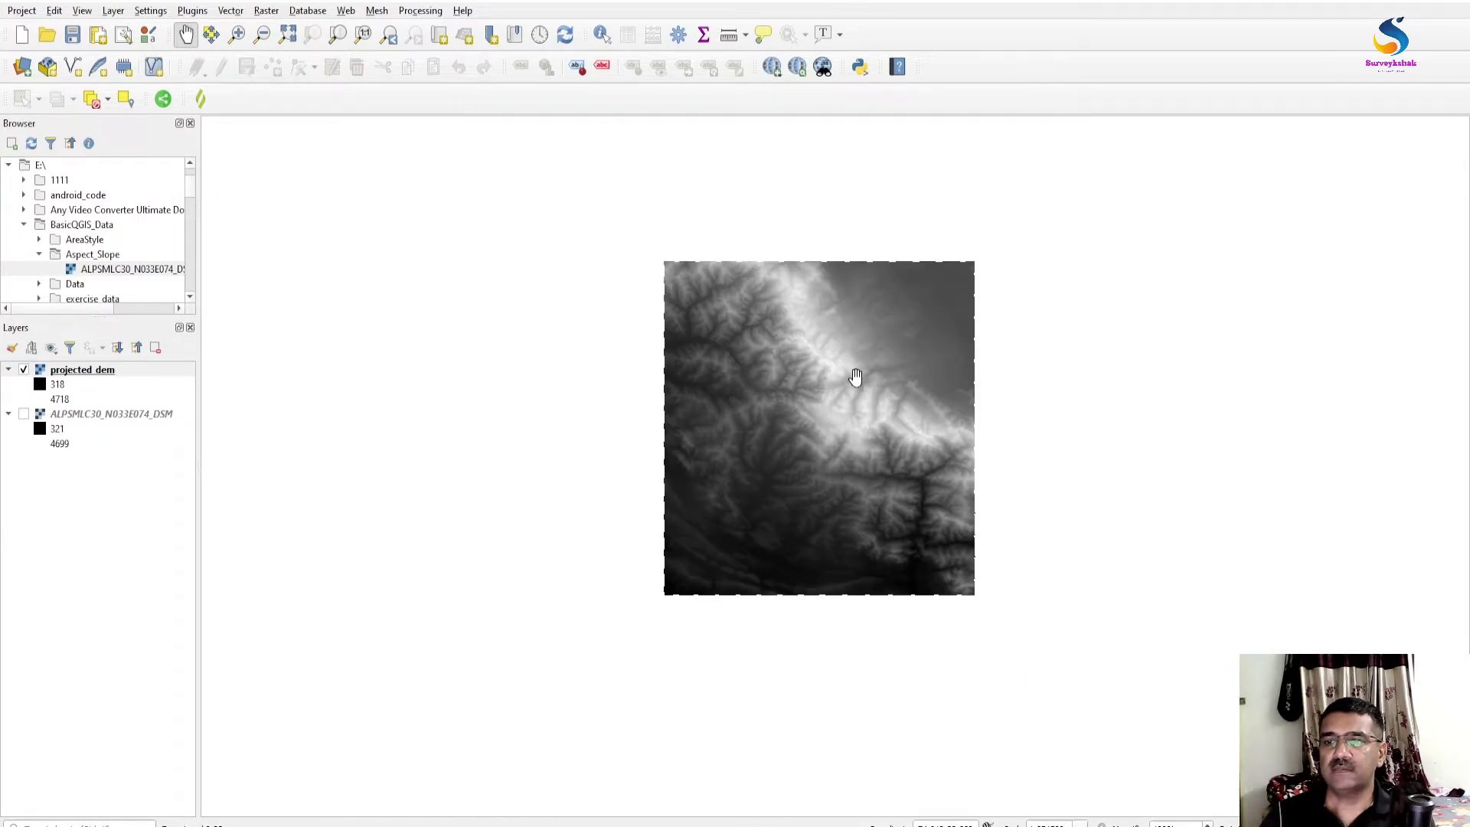
pyautogui.scroll(1, 844, 407)
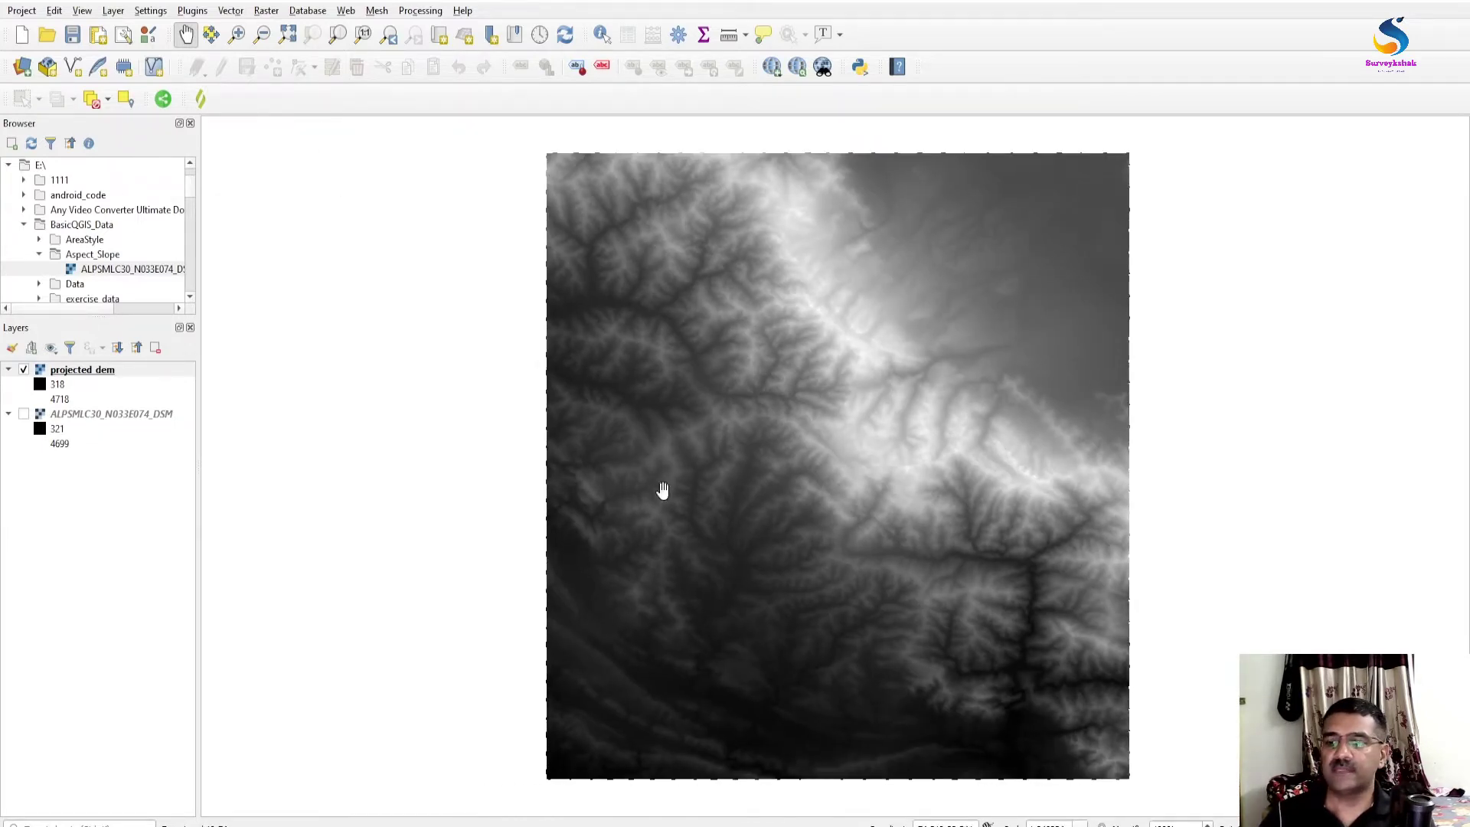
# Open the Hillshade (terrain shading) tool for projected_dem and review its light direction and sun angle
pyautogui.click(77, 371)
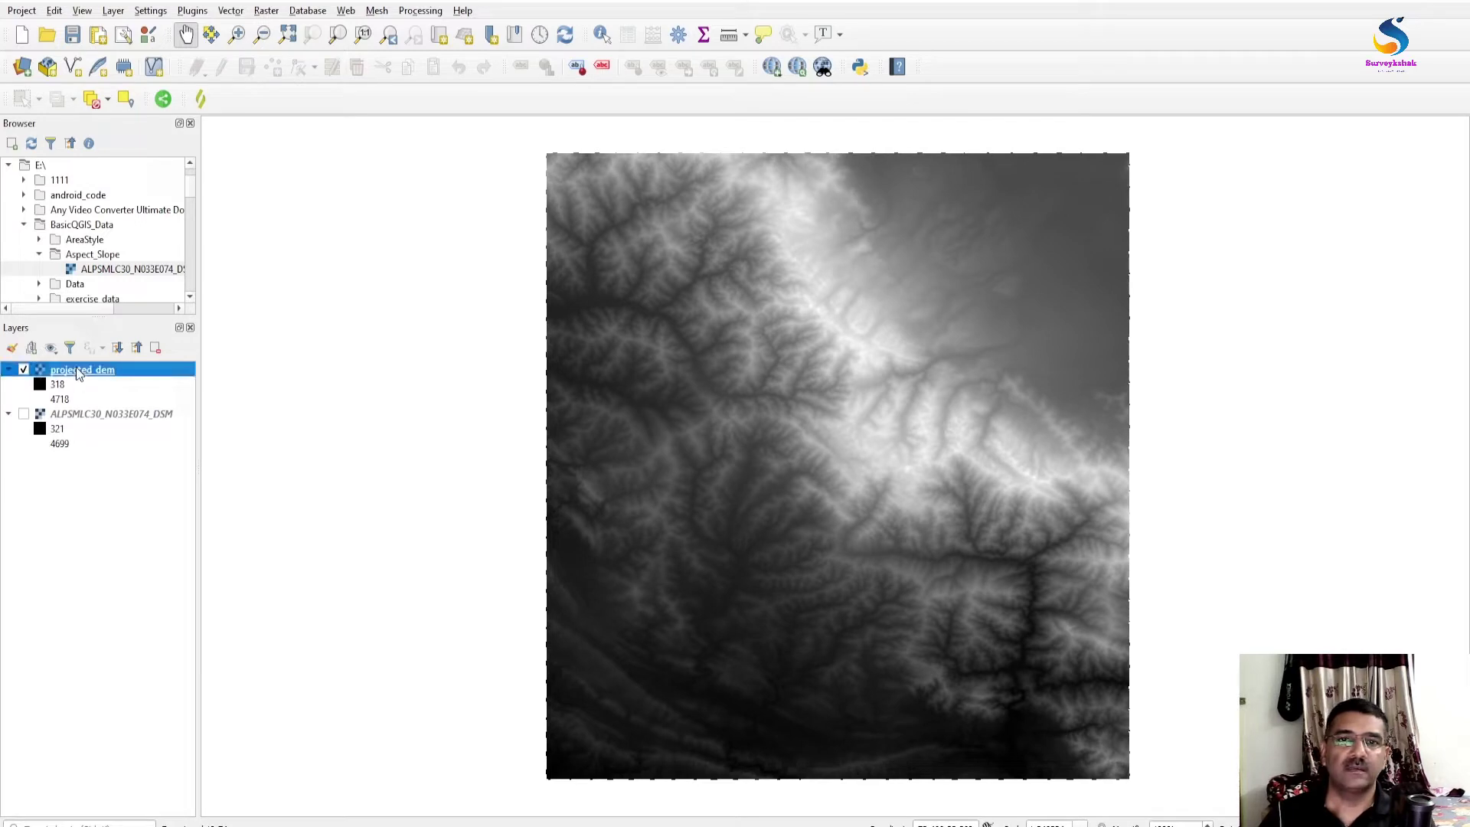
pyautogui.hotkey('ctrl', 'alt', 't')
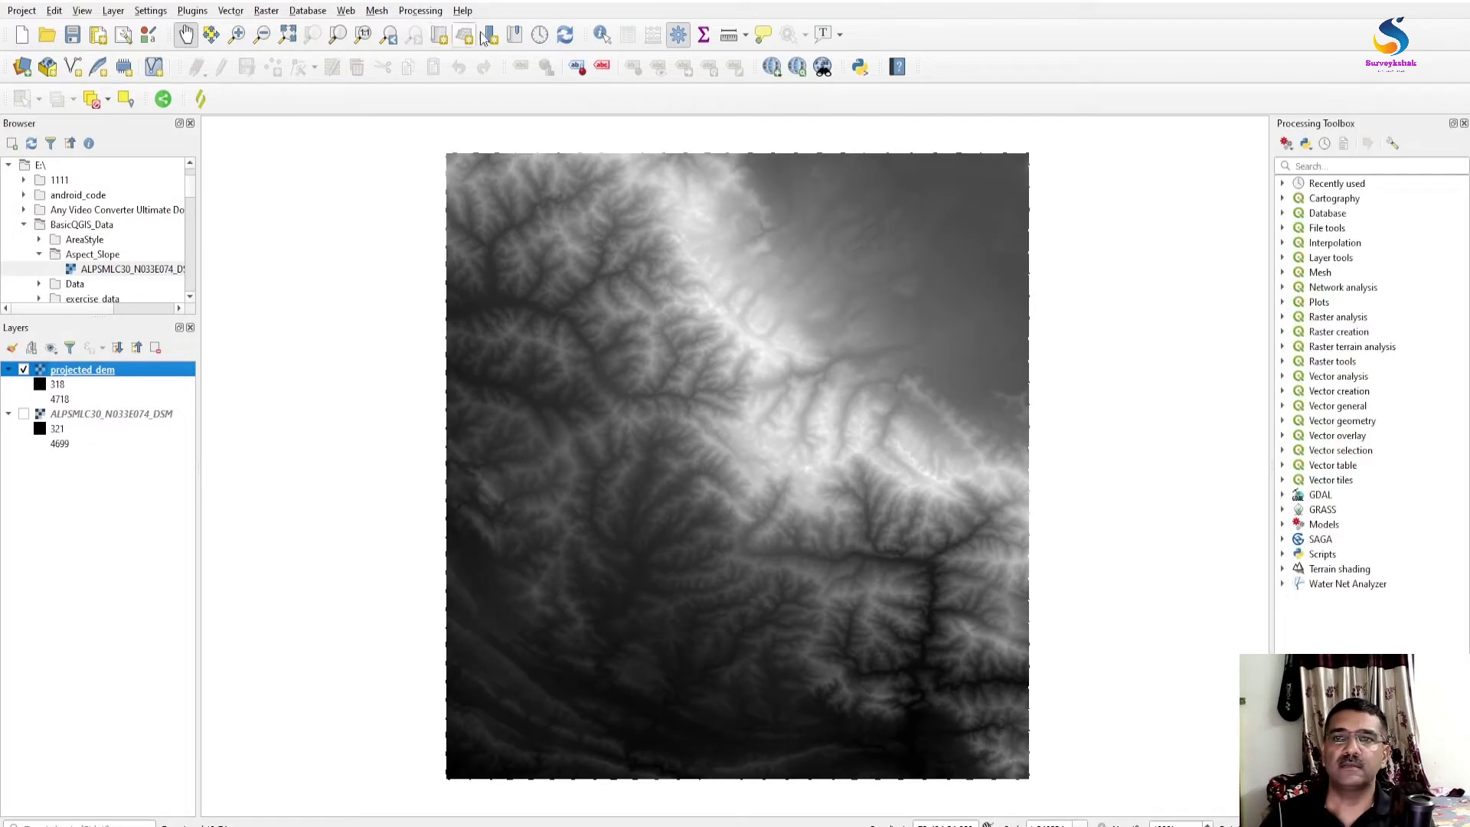
pyautogui.click(1284, 570)
pyautogui.doubleClick(1384, 599)
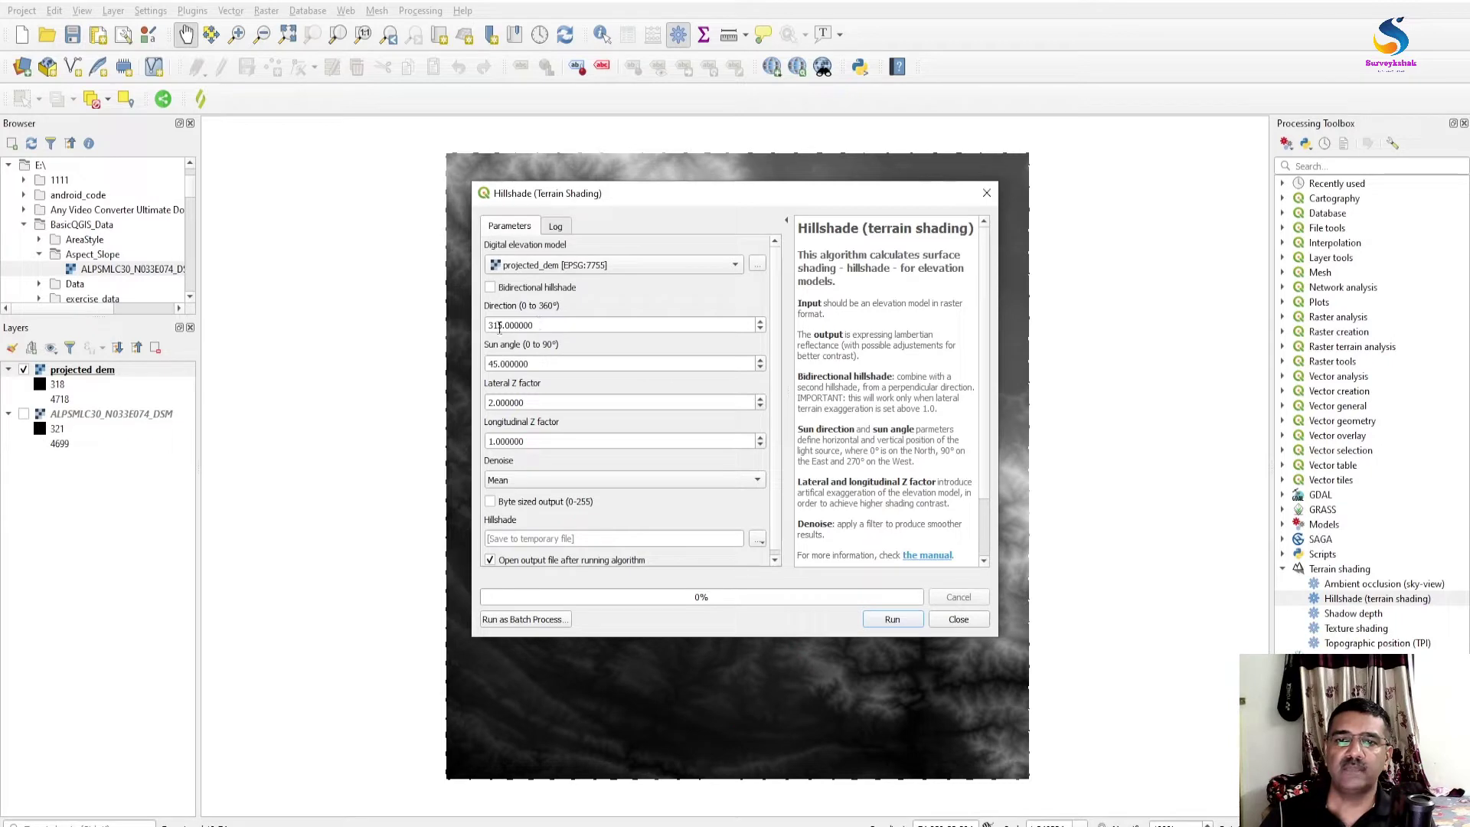
pyautogui.moveTo(533, 325); pyautogui.dragTo(476, 337)
pyautogui.moveTo(546, 369); pyautogui.dragTo(484, 370)
pyautogui.click(534, 365)
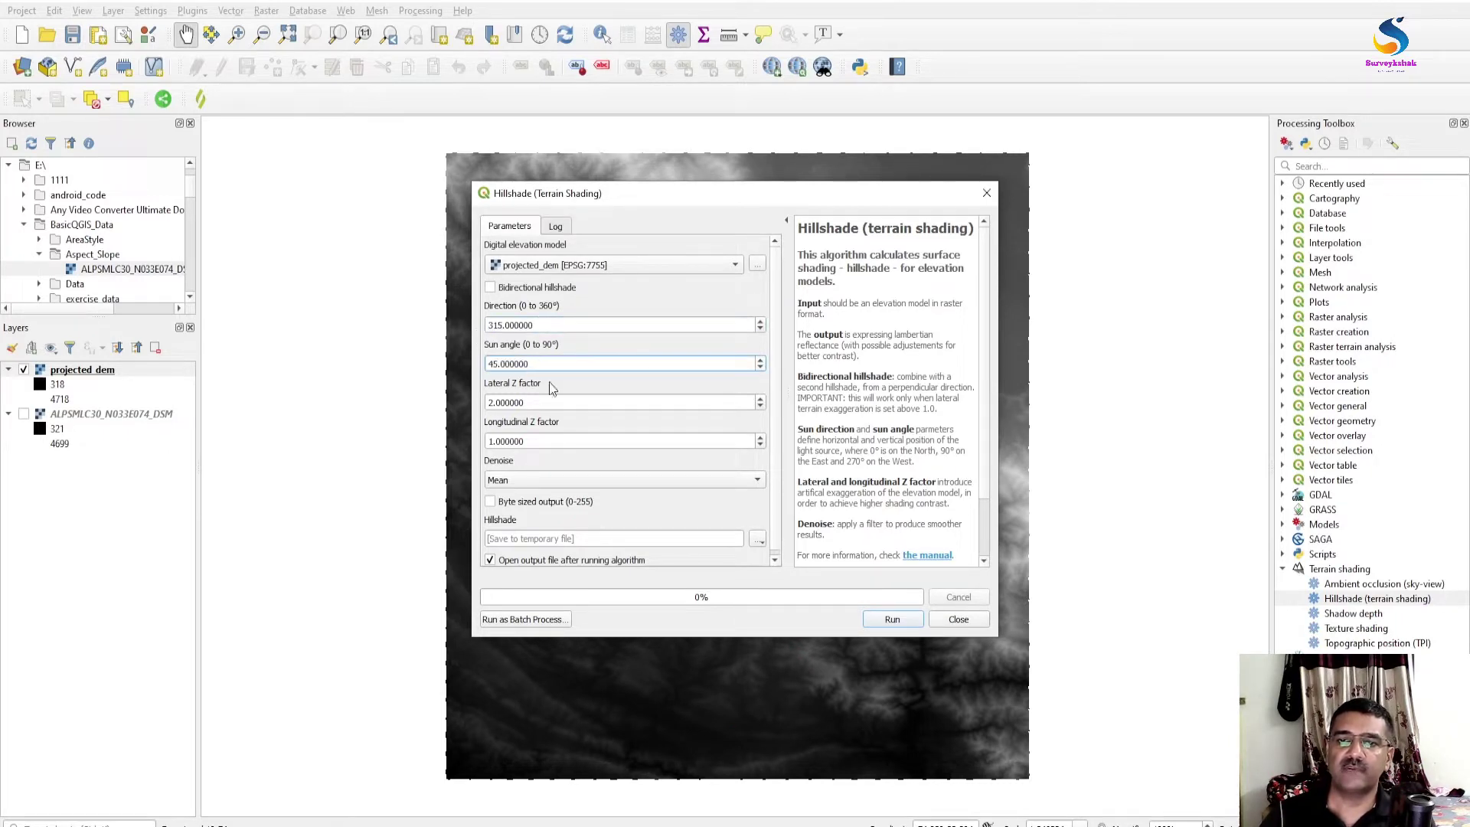
# Generate the hillshade from projected_dem, saving it as hillshade.tif in the Aspect_Slope folder
pyautogui.click(755, 541)
pyautogui.click(783, 582)
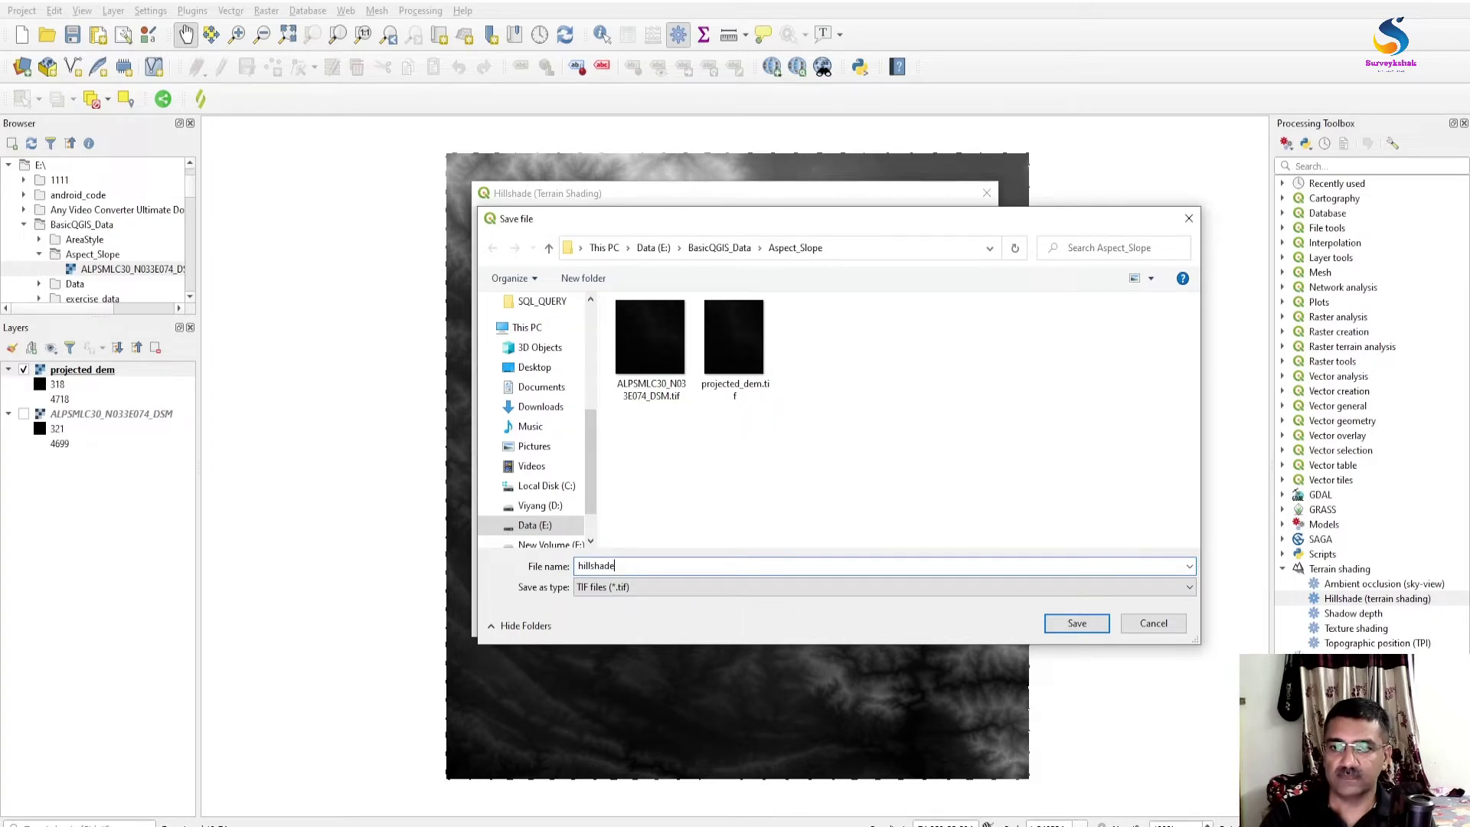
pyautogui.press('Return')
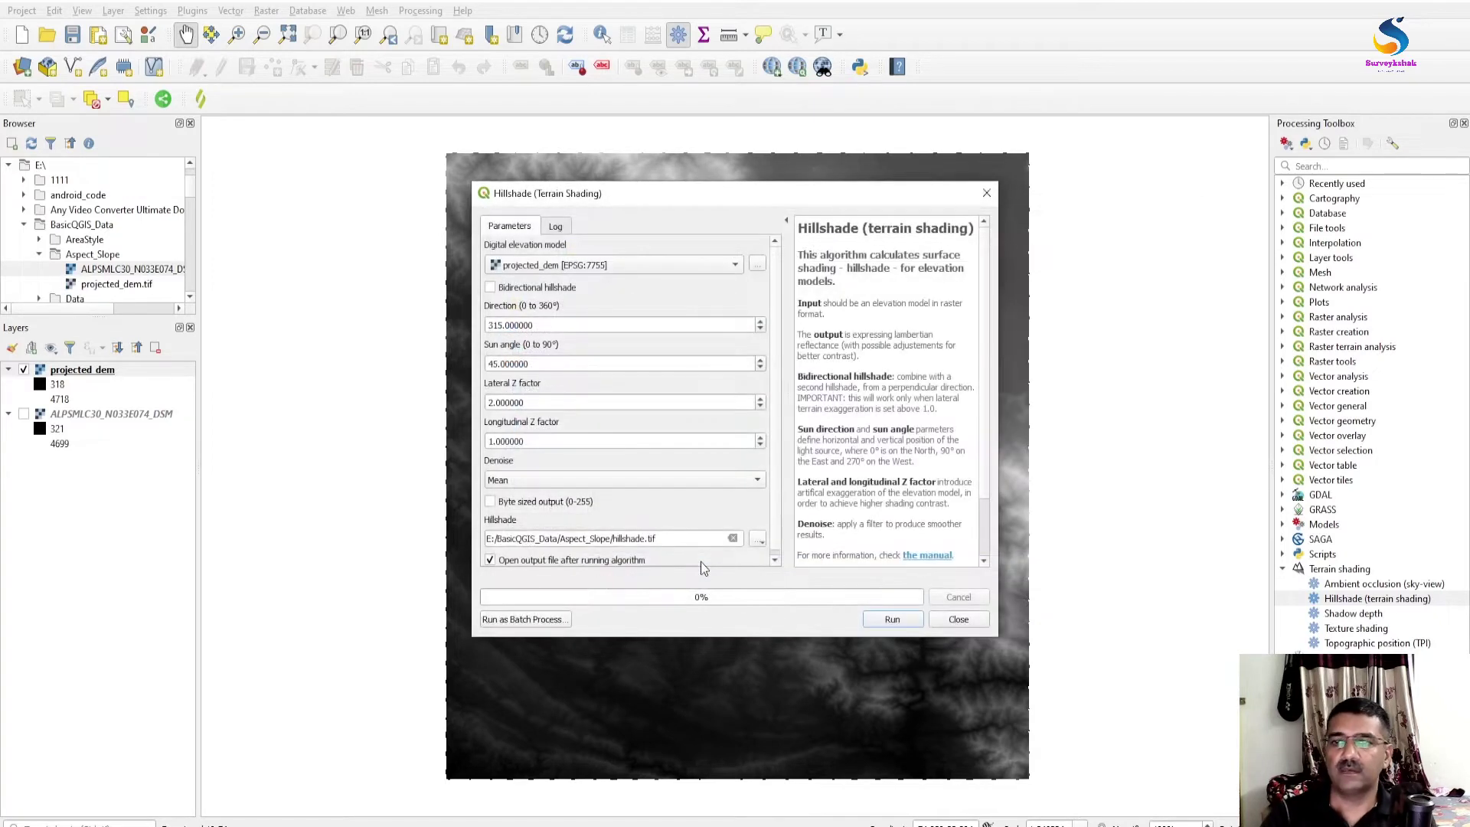
pyautogui.click(919, 620)
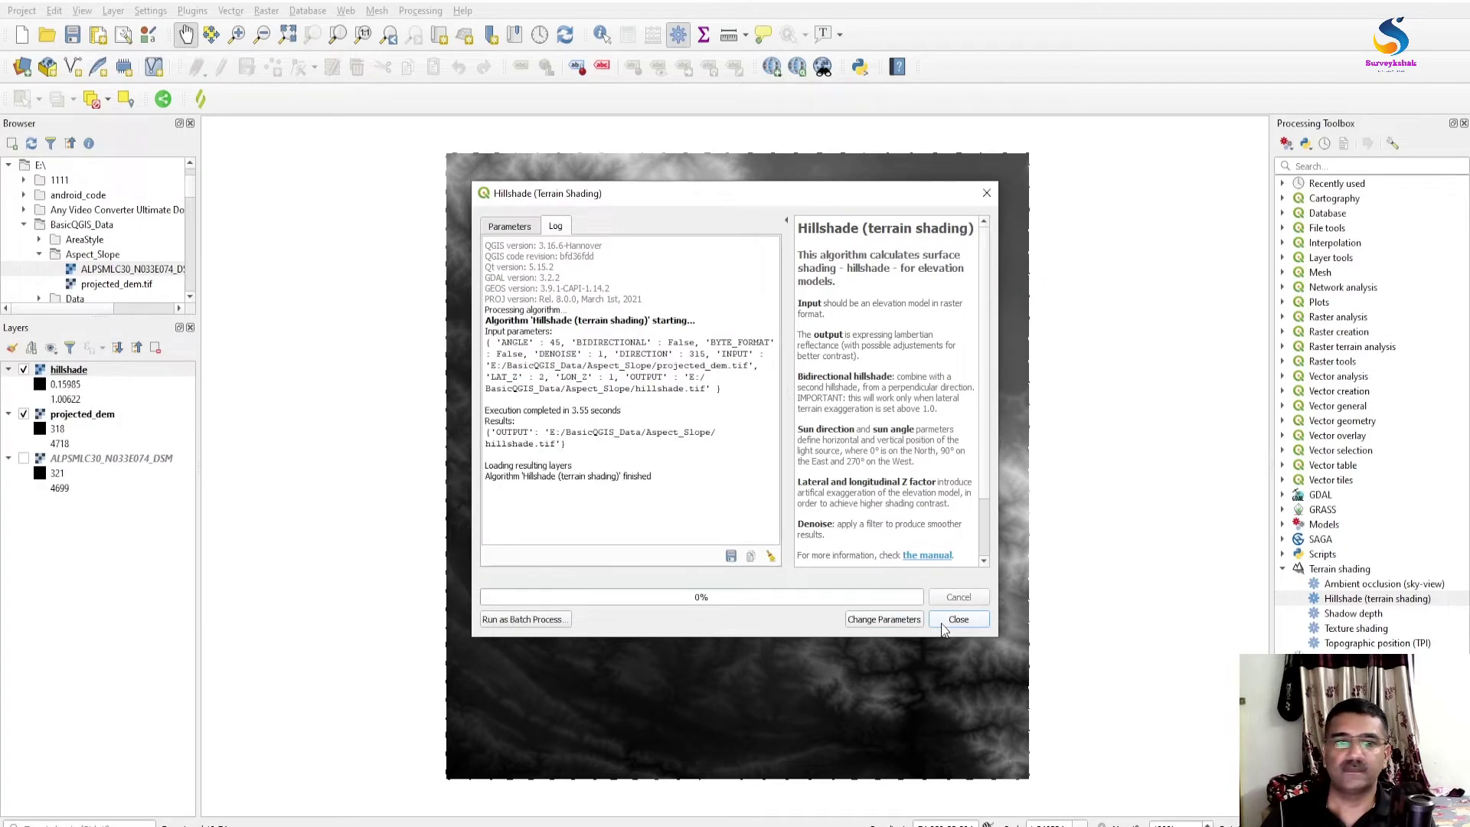
pyautogui.click(957, 620)
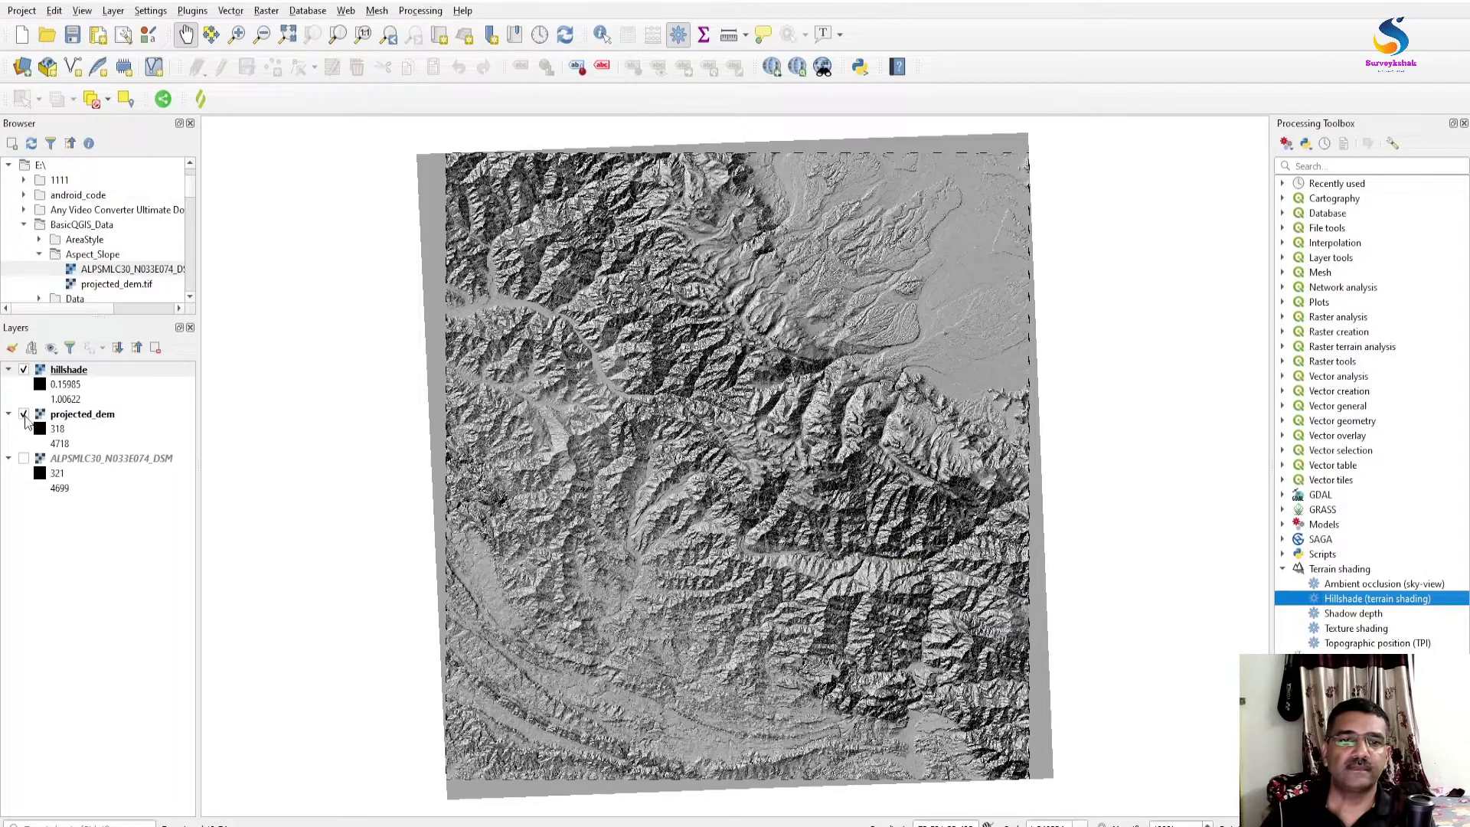
# Examine the hillshade's relief along the river valley and the surrounding ridges
pyautogui.scroll(3, 599, 314)
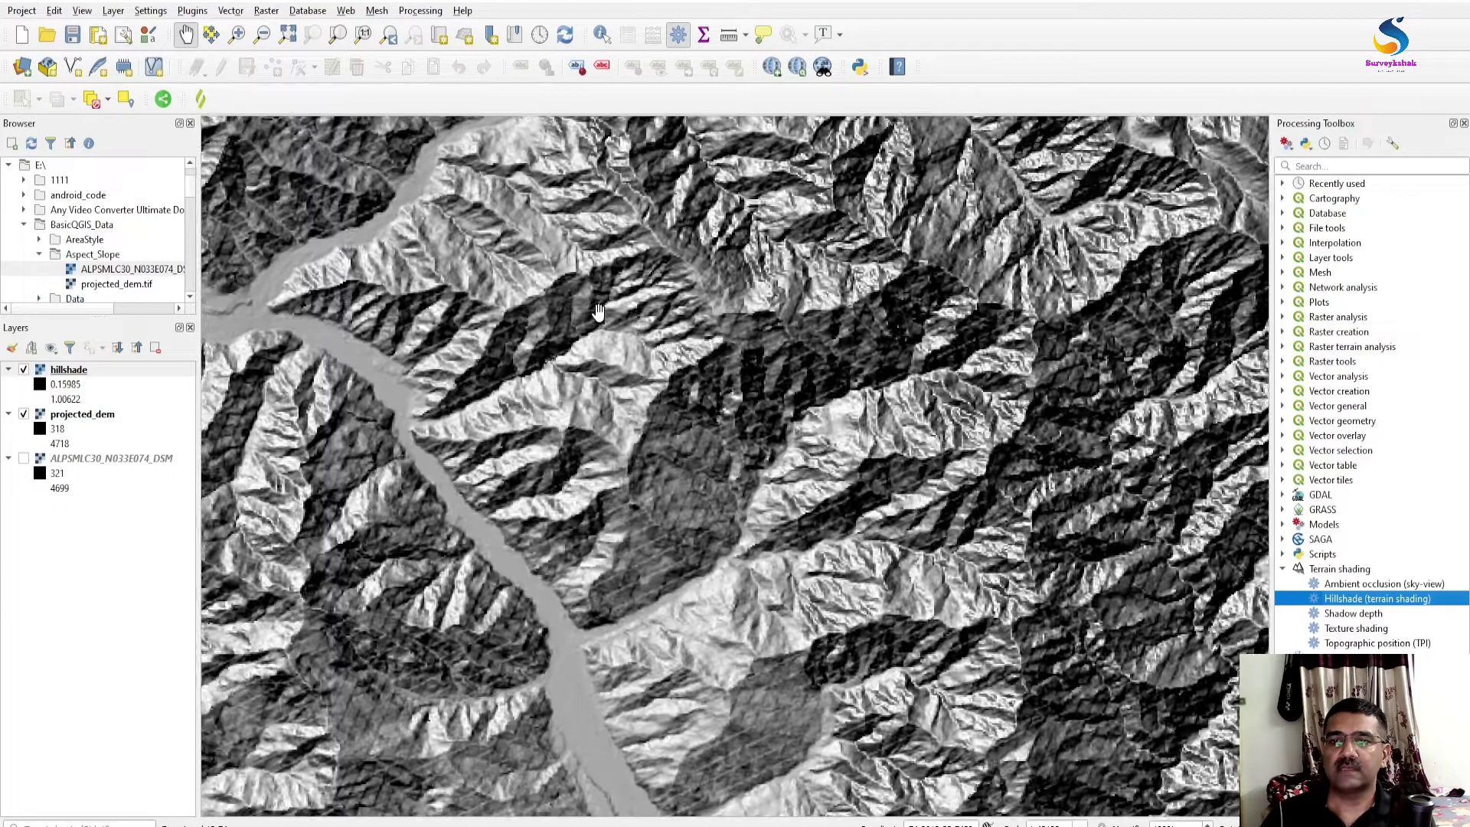
pyautogui.scroll(-2, 694, 437)
pyautogui.scroll(2, 769, 400)
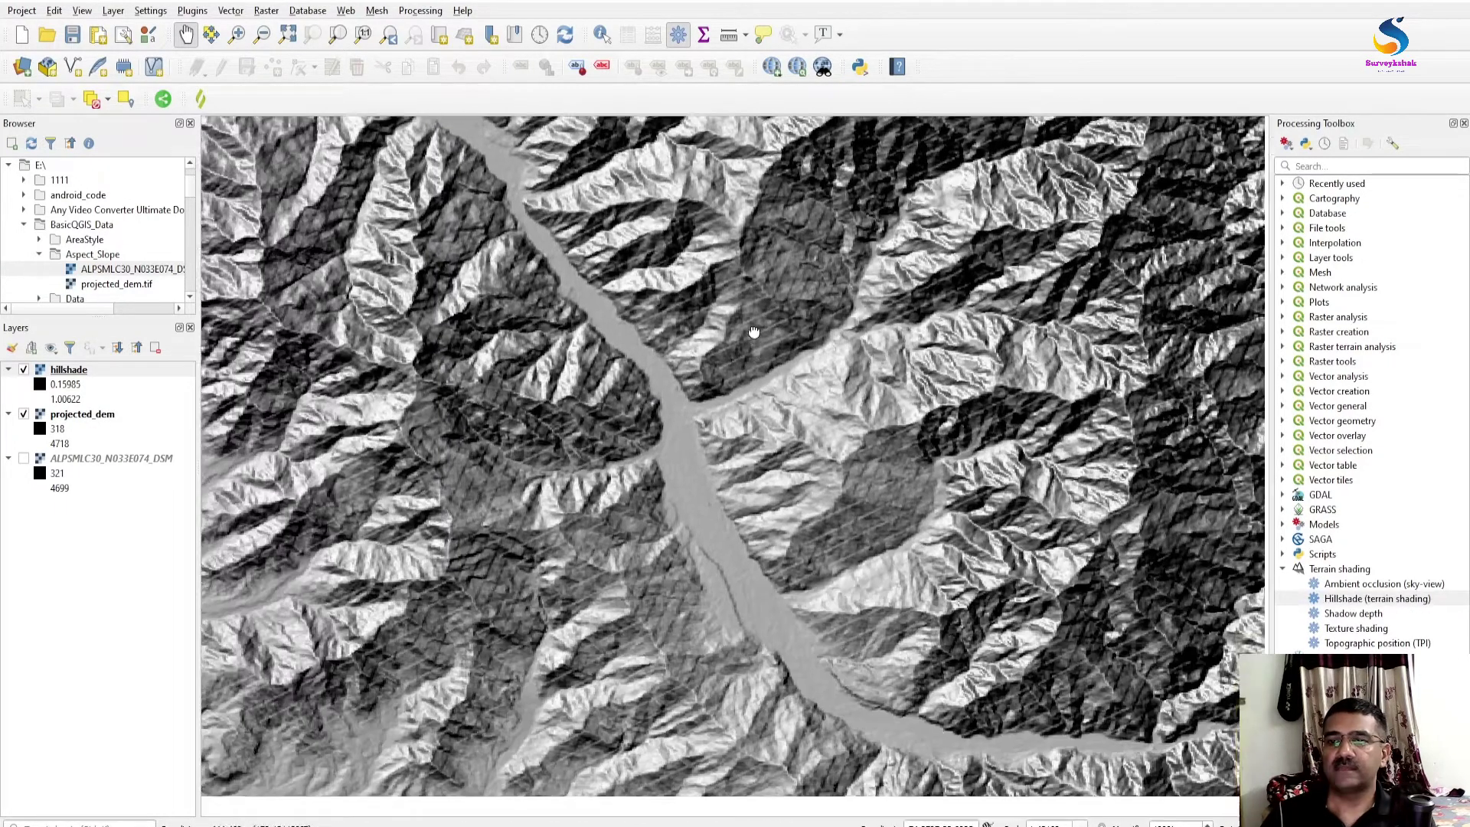
pyautogui.scroll(-1, 752, 345)
pyautogui.scroll(1, 788, 474)
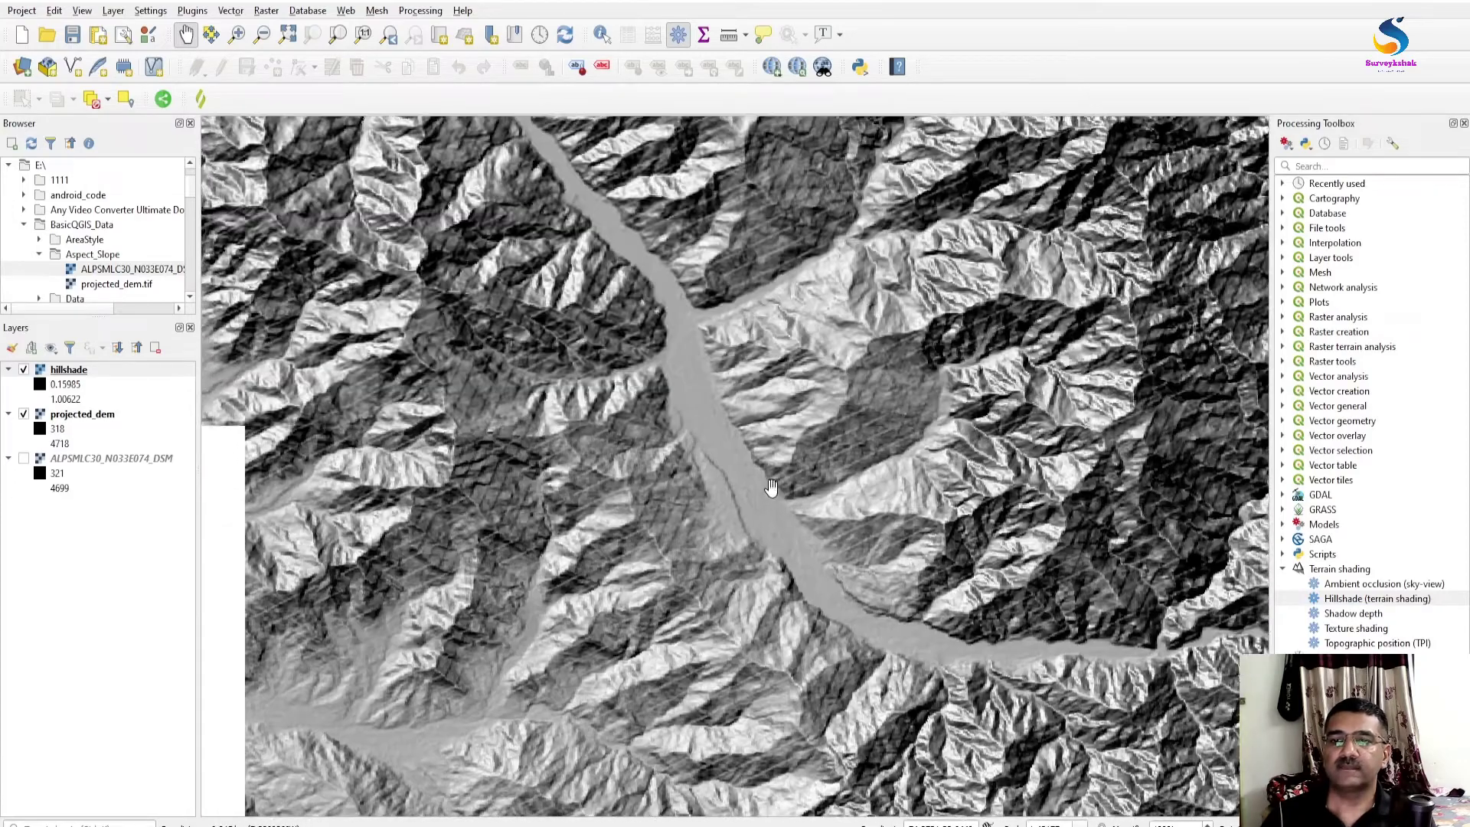
pyautogui.scroll(-2, 659, 325)
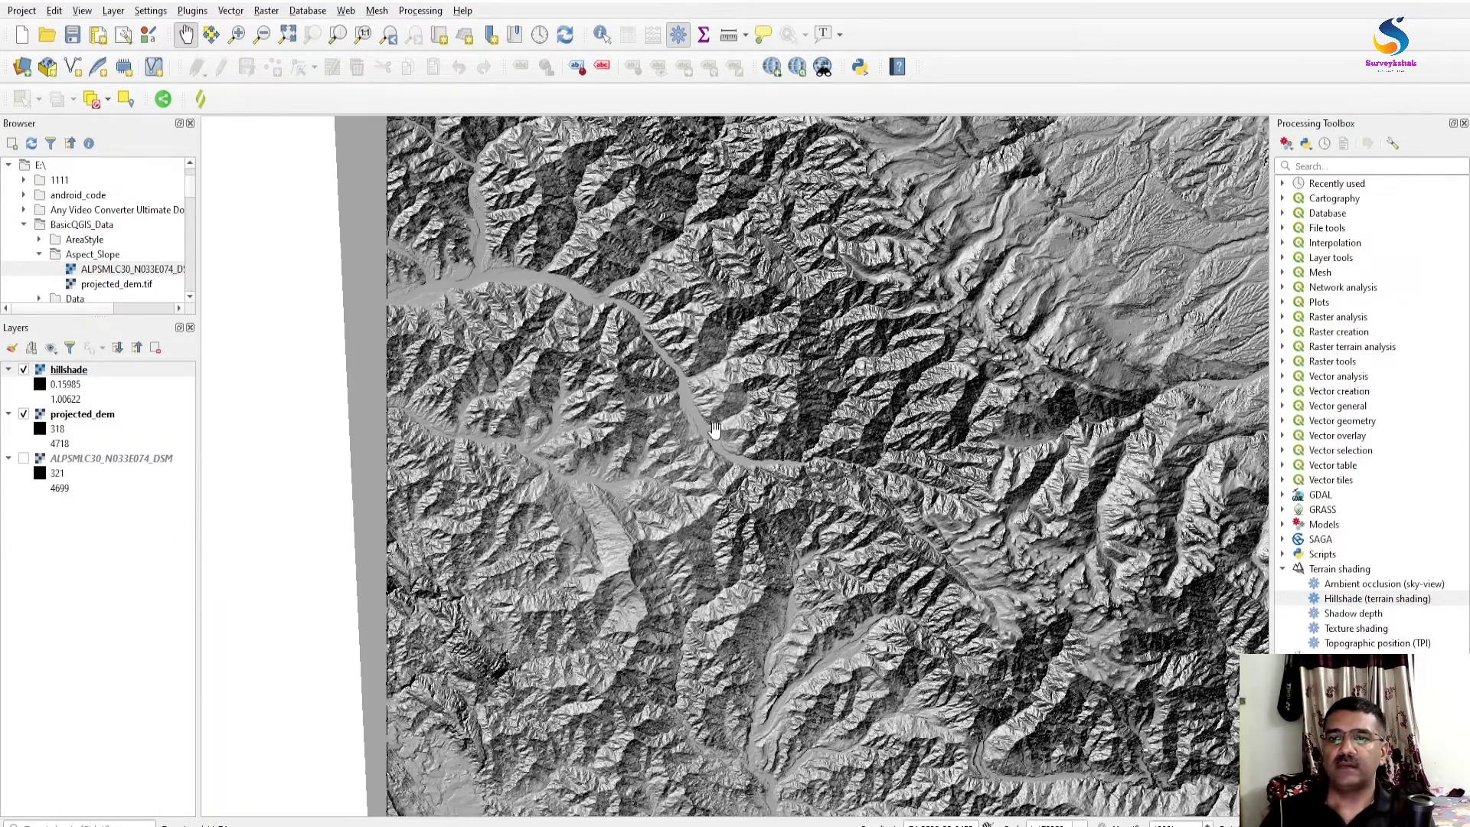
# Examine the hillshade's lit and shaded slopes at closer range, from the northern valleys to the southern and western edges of the raster
pyautogui.scroll(-1, 778, 381)
pyautogui.scroll(3, 582, 434)
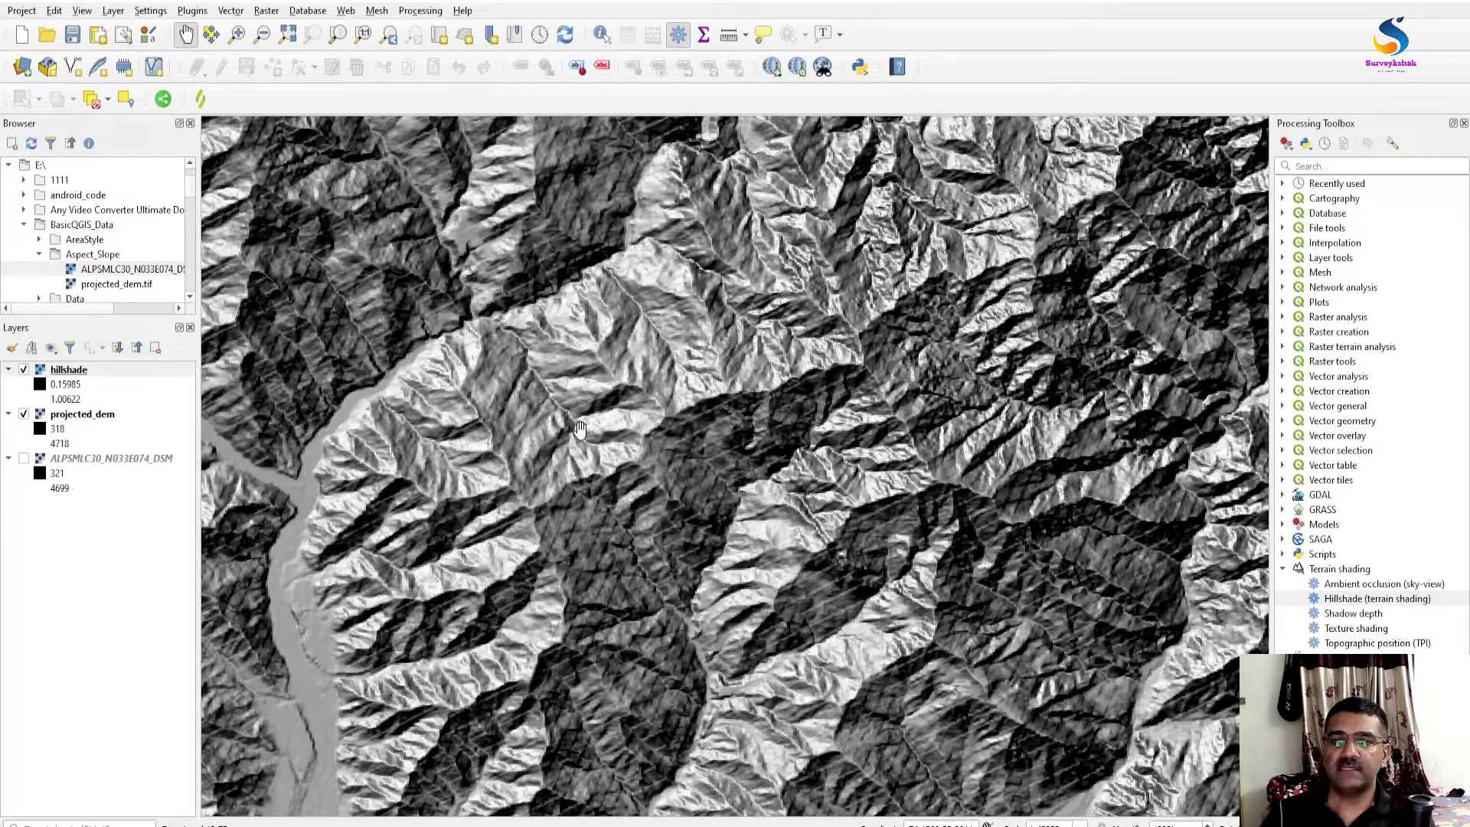
pyautogui.scroll(-1, 605, 442)
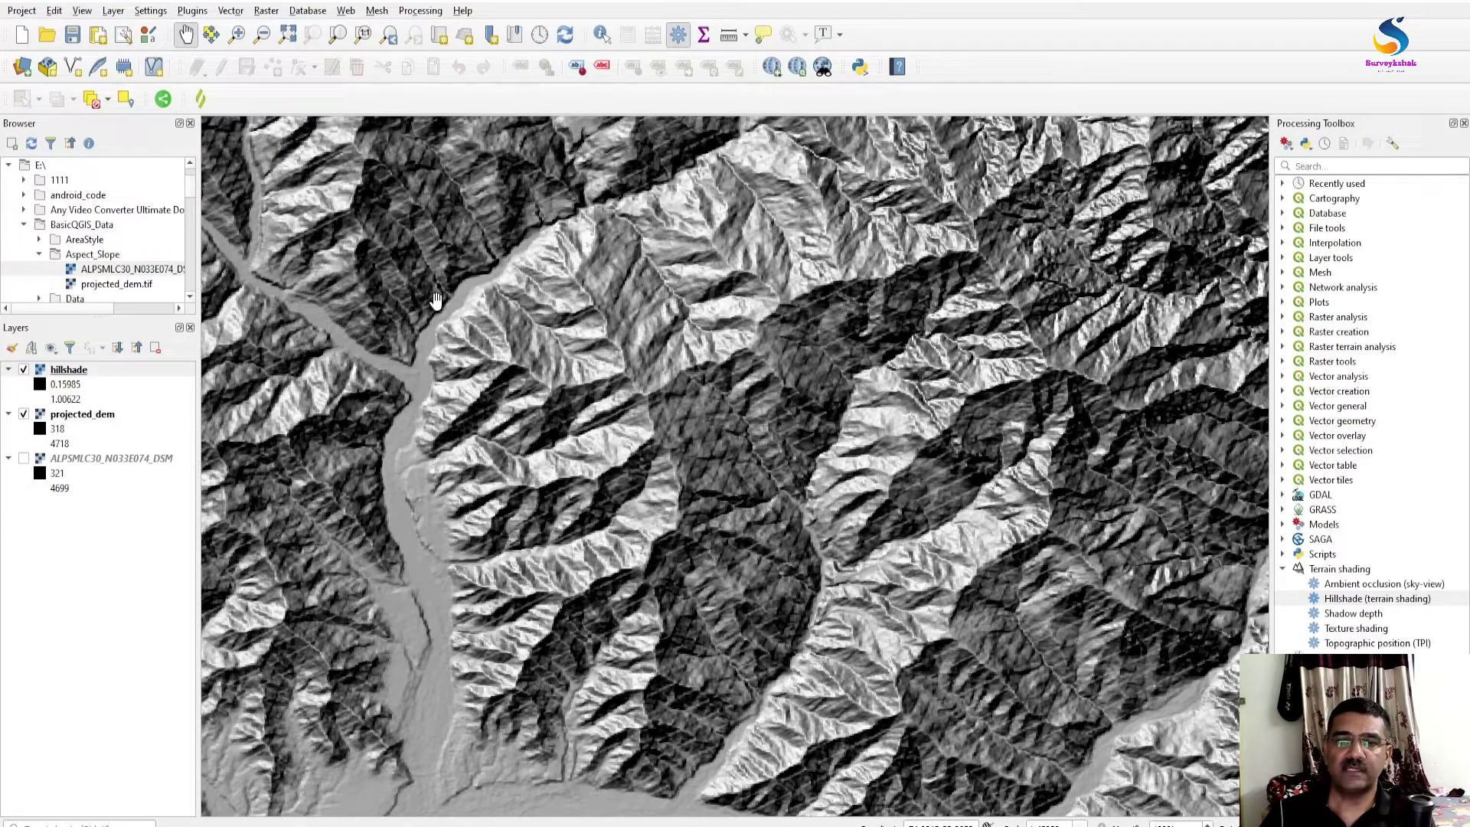
pyautogui.moveTo(448, 797); pyautogui.dragTo(469, 459)
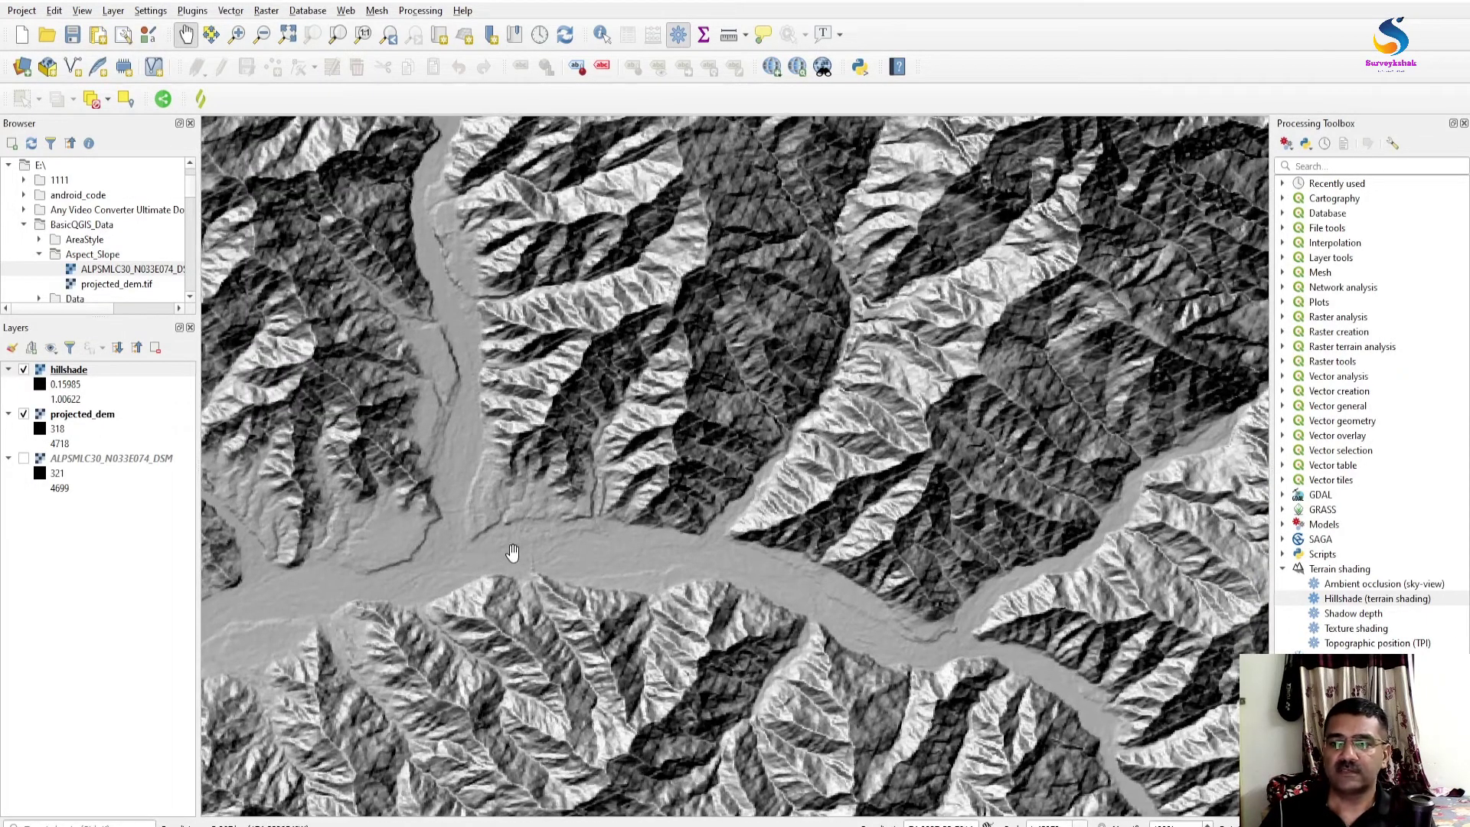
pyautogui.moveTo(822, 591); pyautogui.dragTo(770, 565)
pyautogui.moveTo(533, 516); pyautogui.dragTo(684, 624)
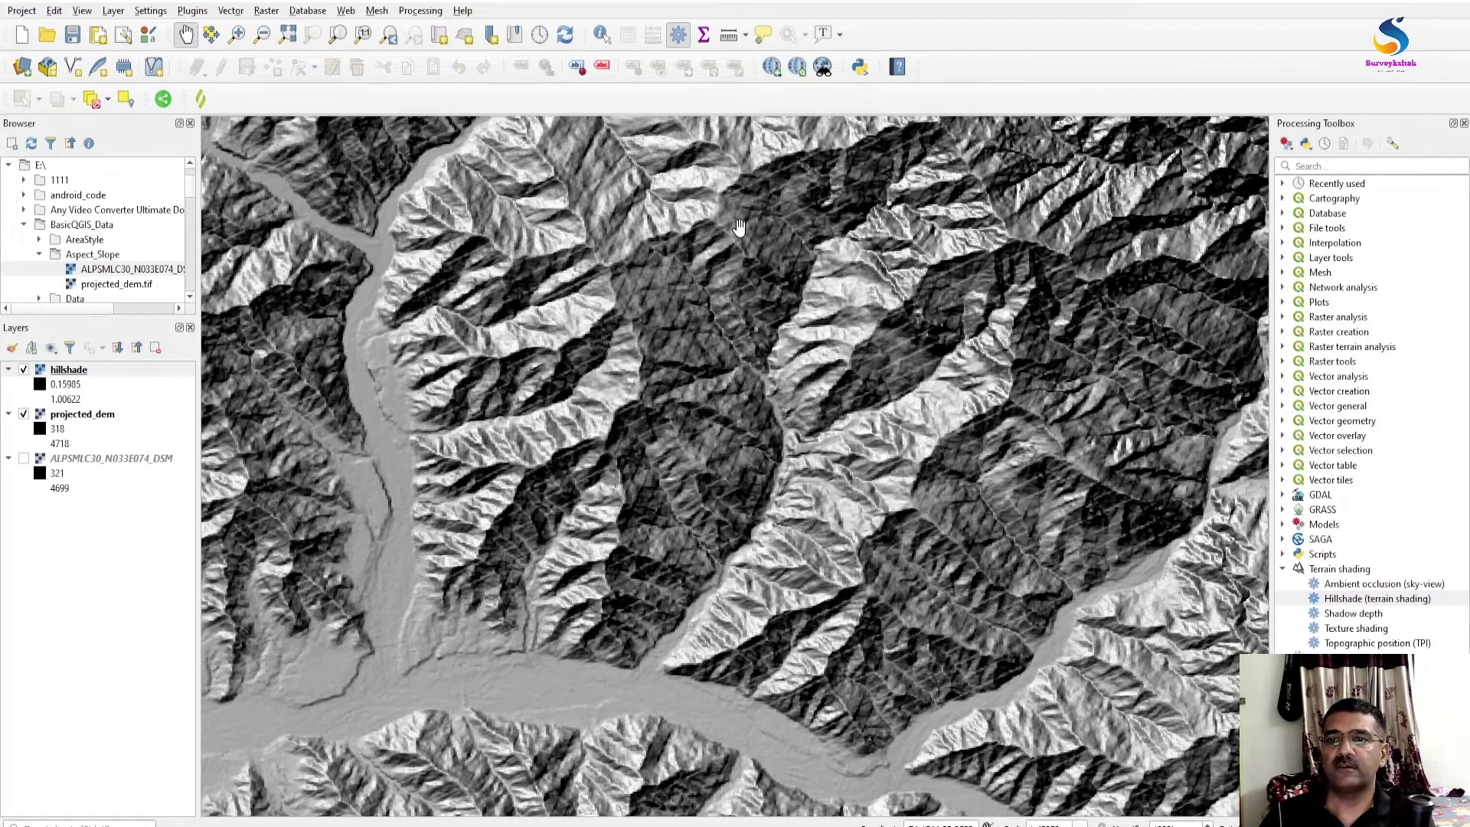
pyautogui.scroll(2, 749, 441)
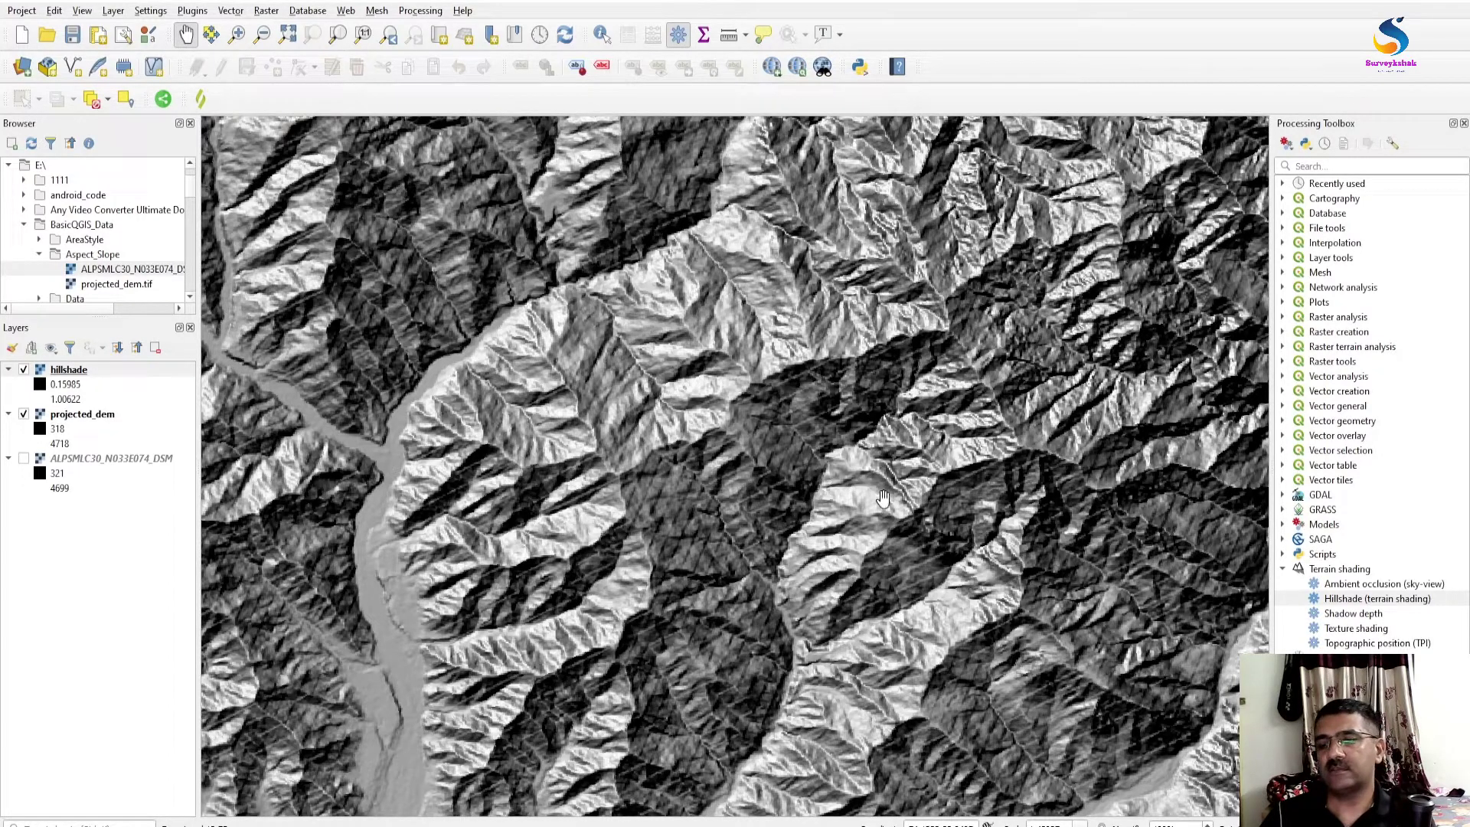
pyautogui.moveTo(481, 667); pyautogui.dragTo(637, 287)
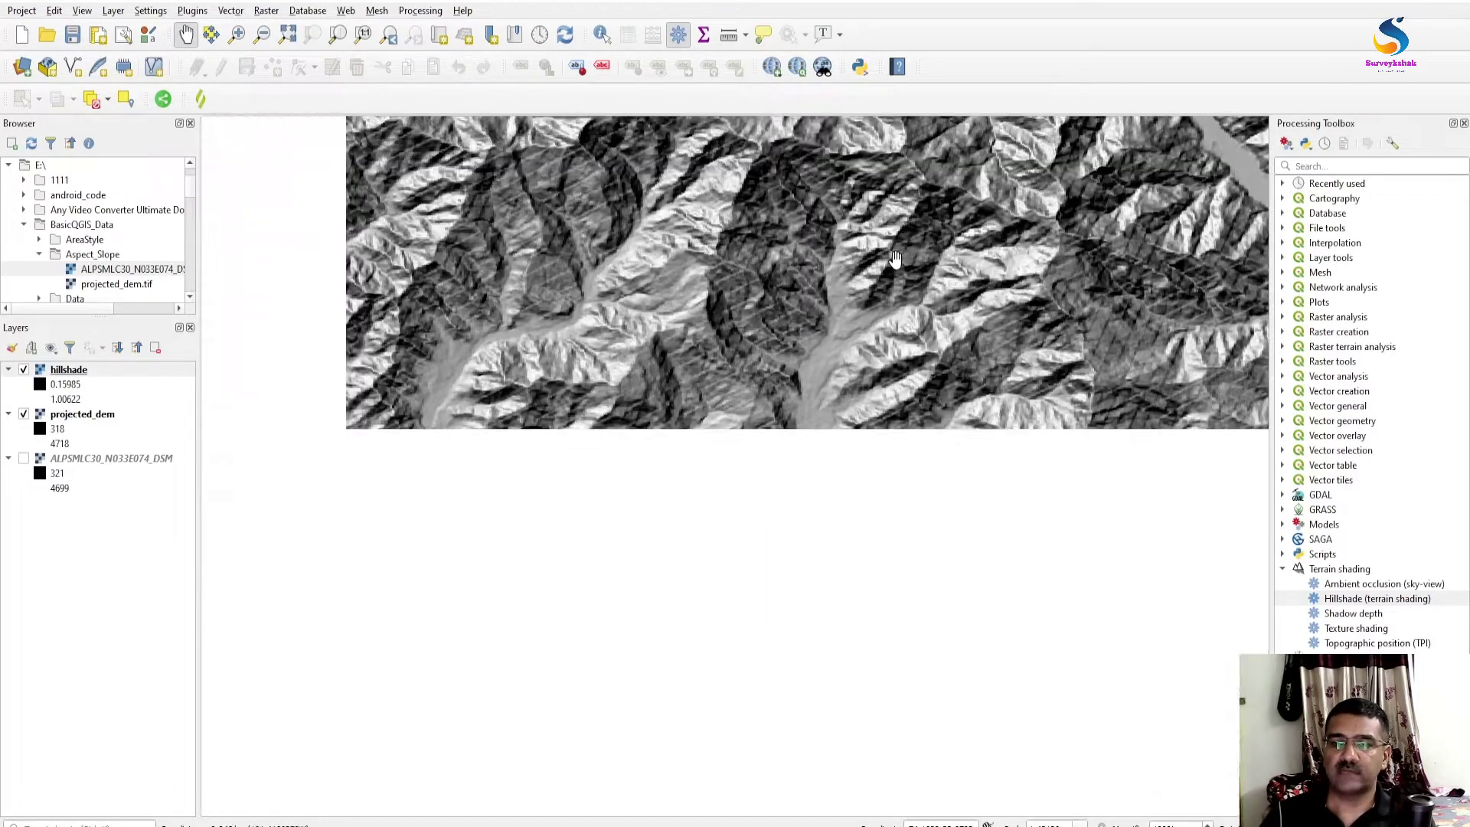
pyautogui.moveTo(747, 669); pyautogui.dragTo(897, 254)
pyautogui.moveTo(758, 546); pyautogui.dragTo(908, 295)
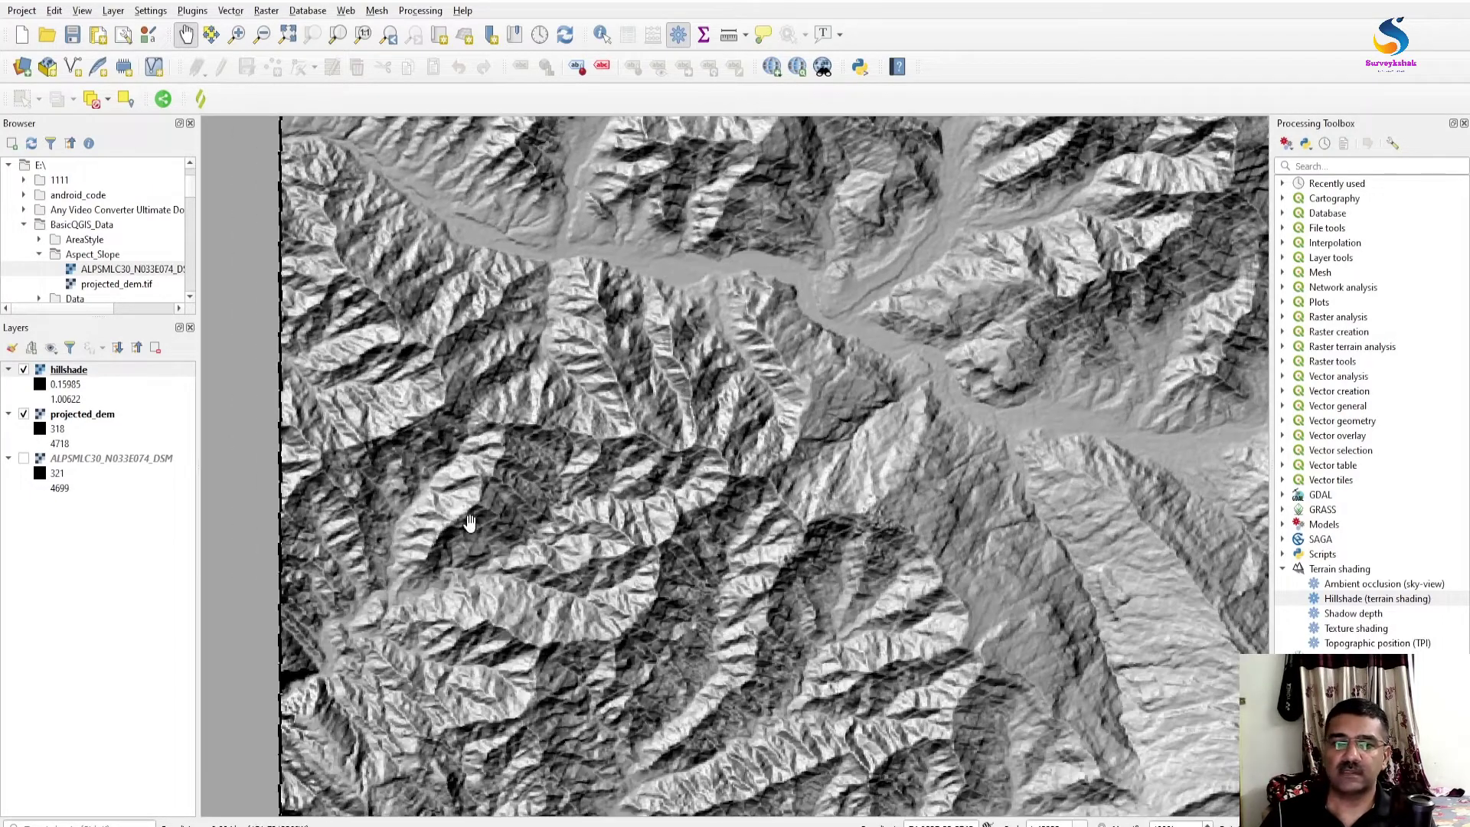
pyautogui.moveTo(538, 571); pyautogui.dragTo(768, 527)
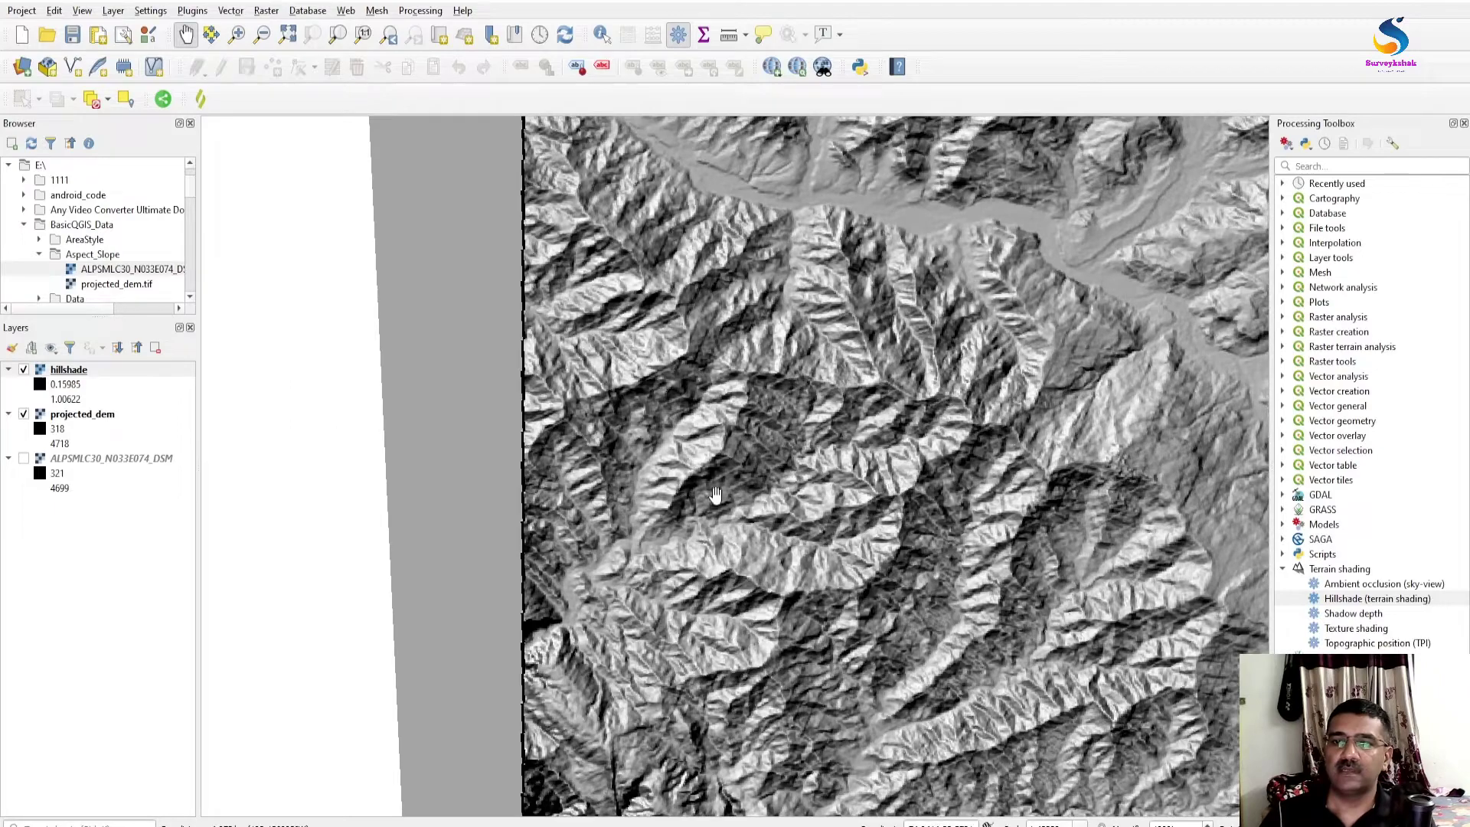
pyautogui.scroll(4, 664, 457)
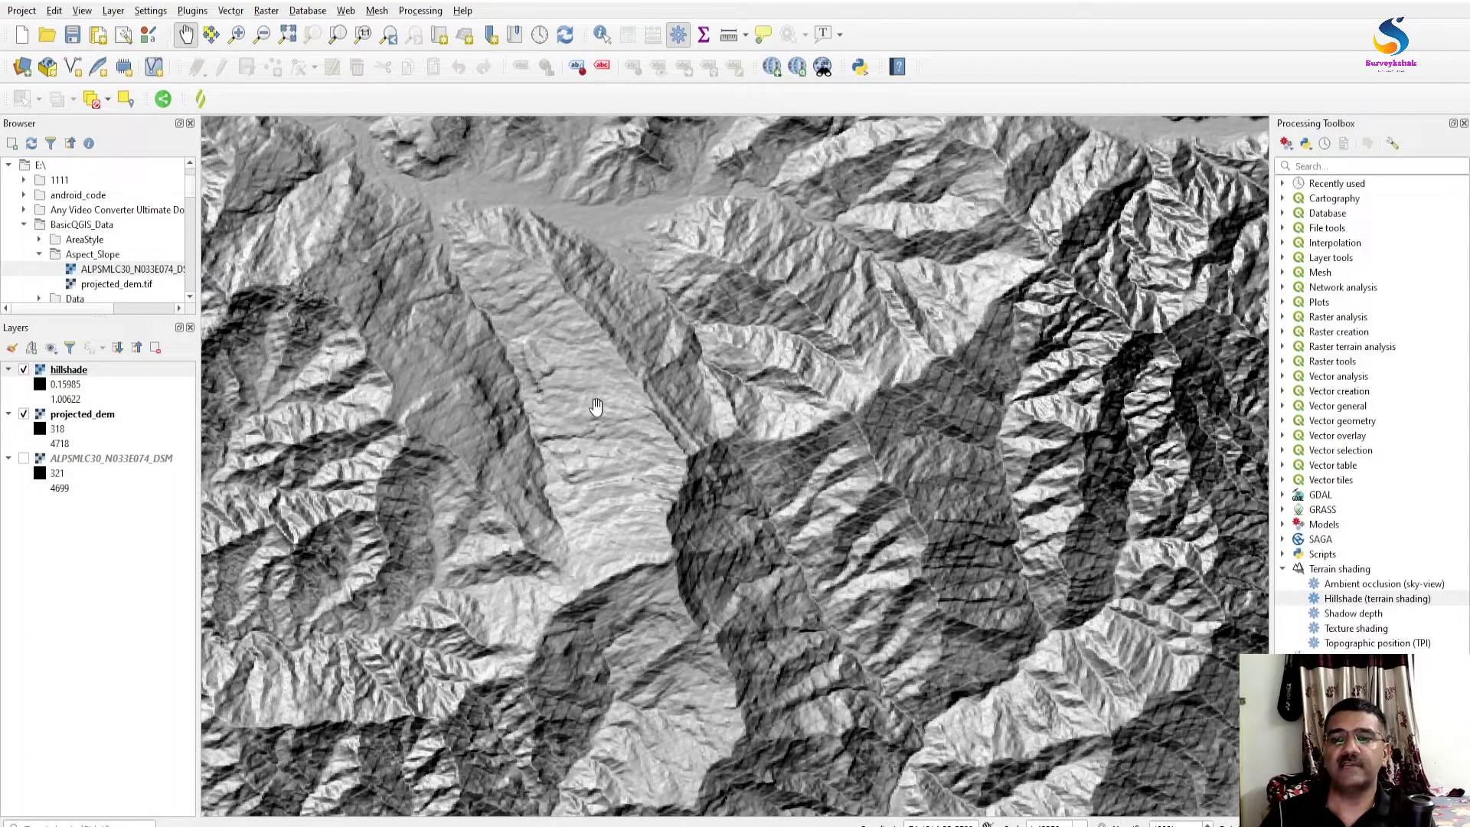
pyautogui.moveTo(536, 423); pyautogui.dragTo(627, 508)
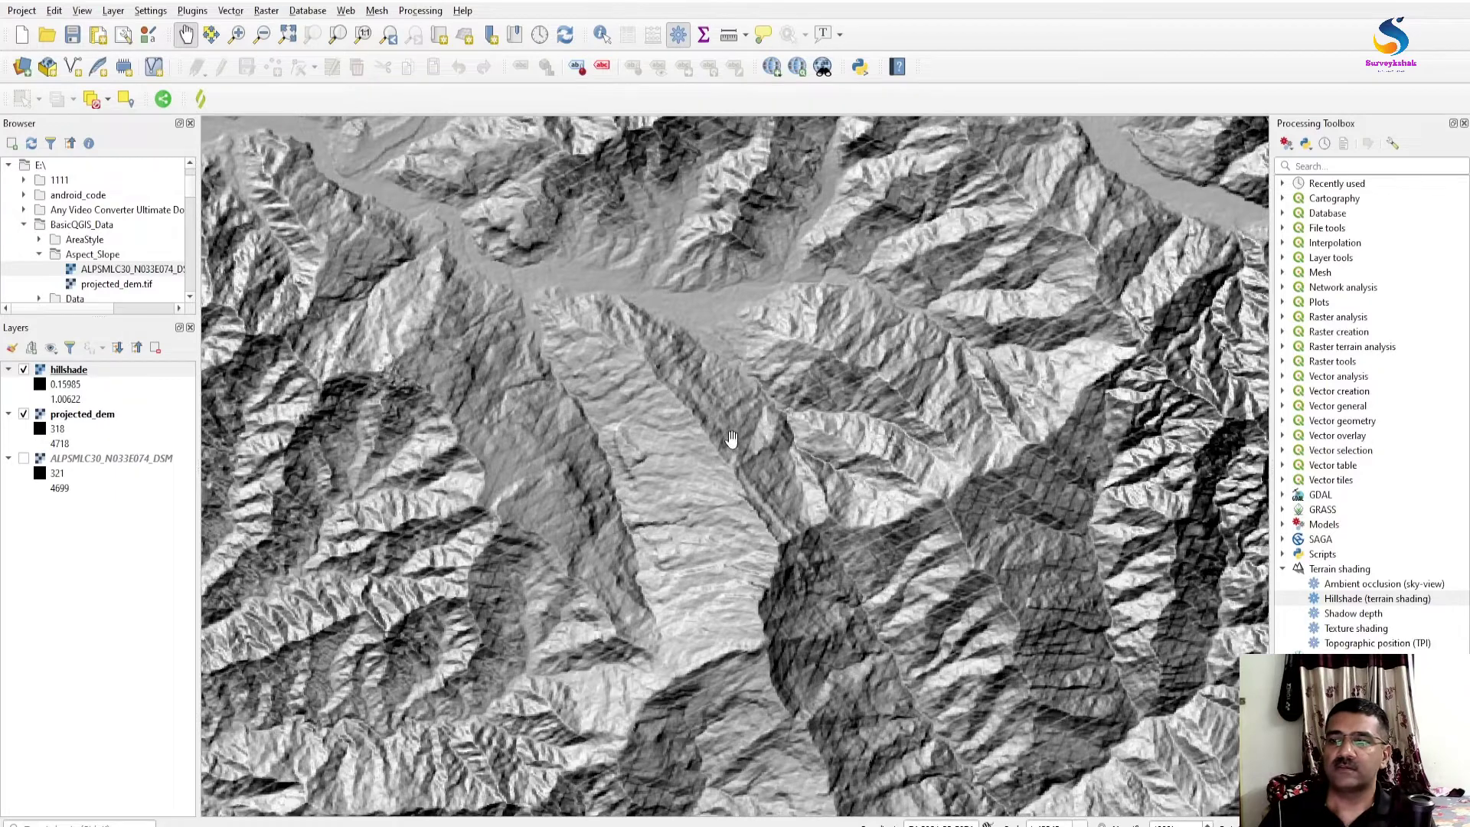
pyautogui.scroll(-1, 712, 443)
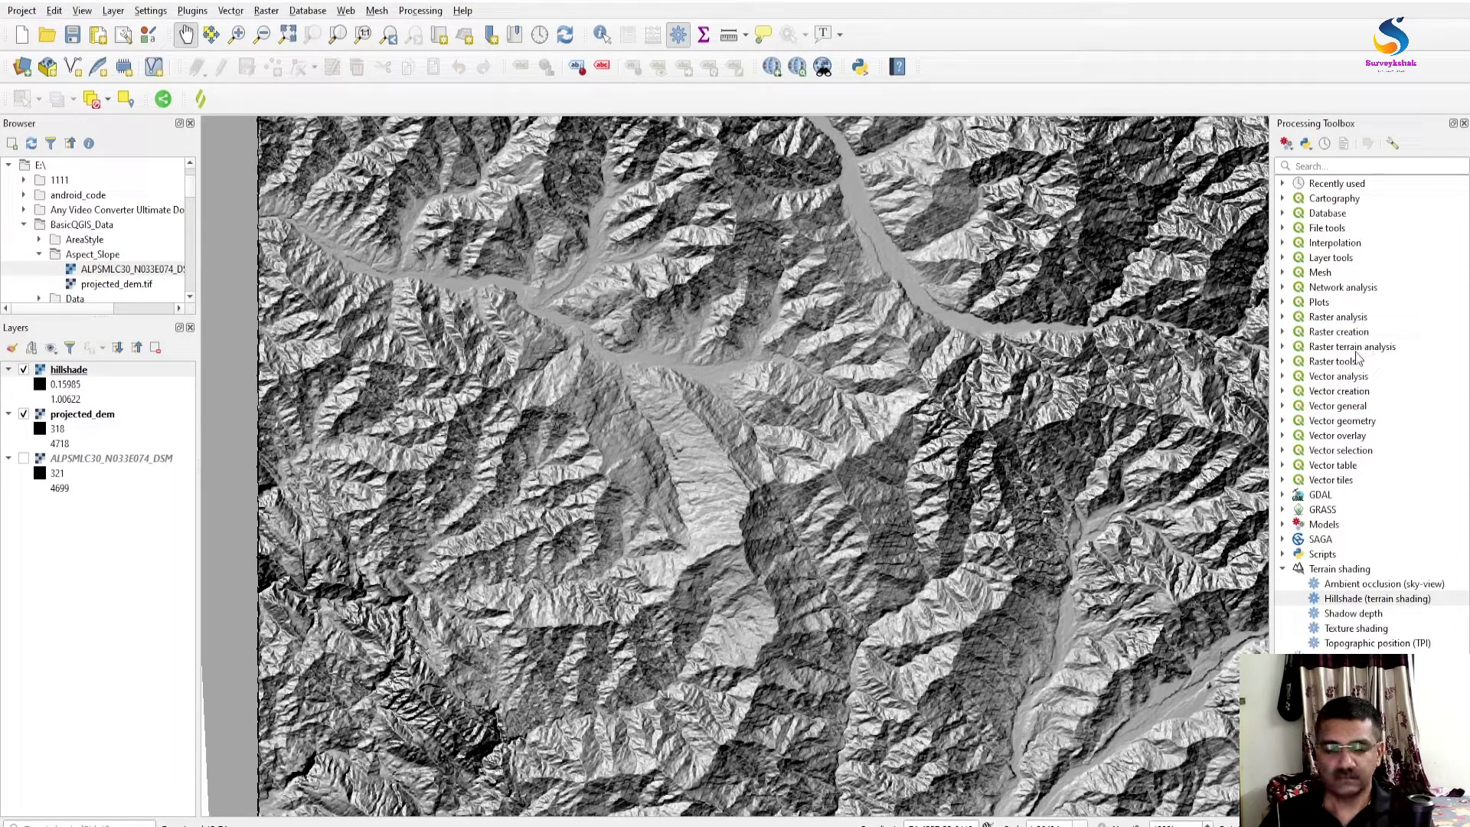
# Open the raster terrain analysis Slope tool and choose projected_dem as the elevation layer
pyautogui.click(1283, 348)
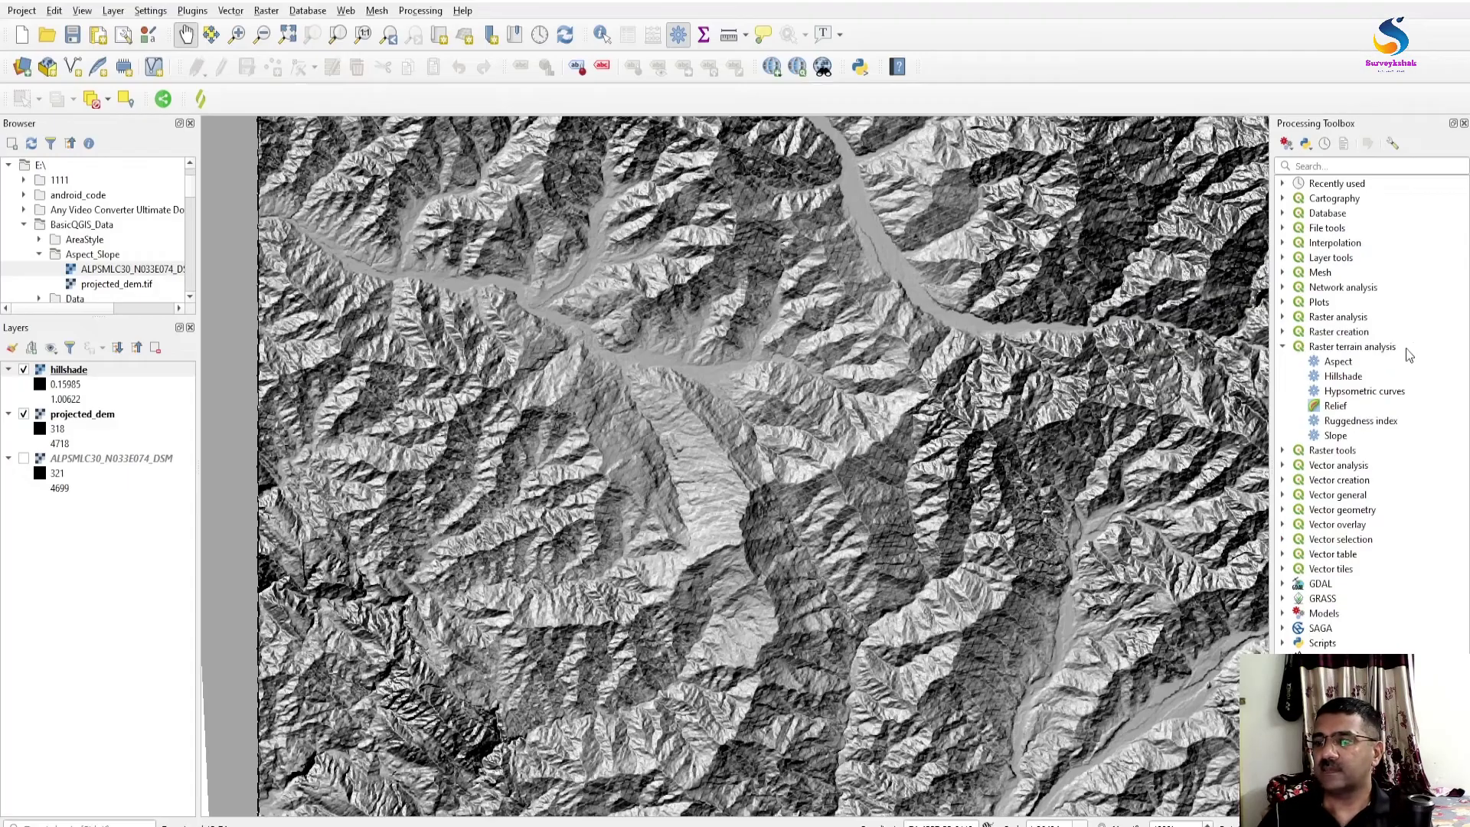
pyautogui.click(1344, 436)
pyautogui.doubleClick(1338, 436)
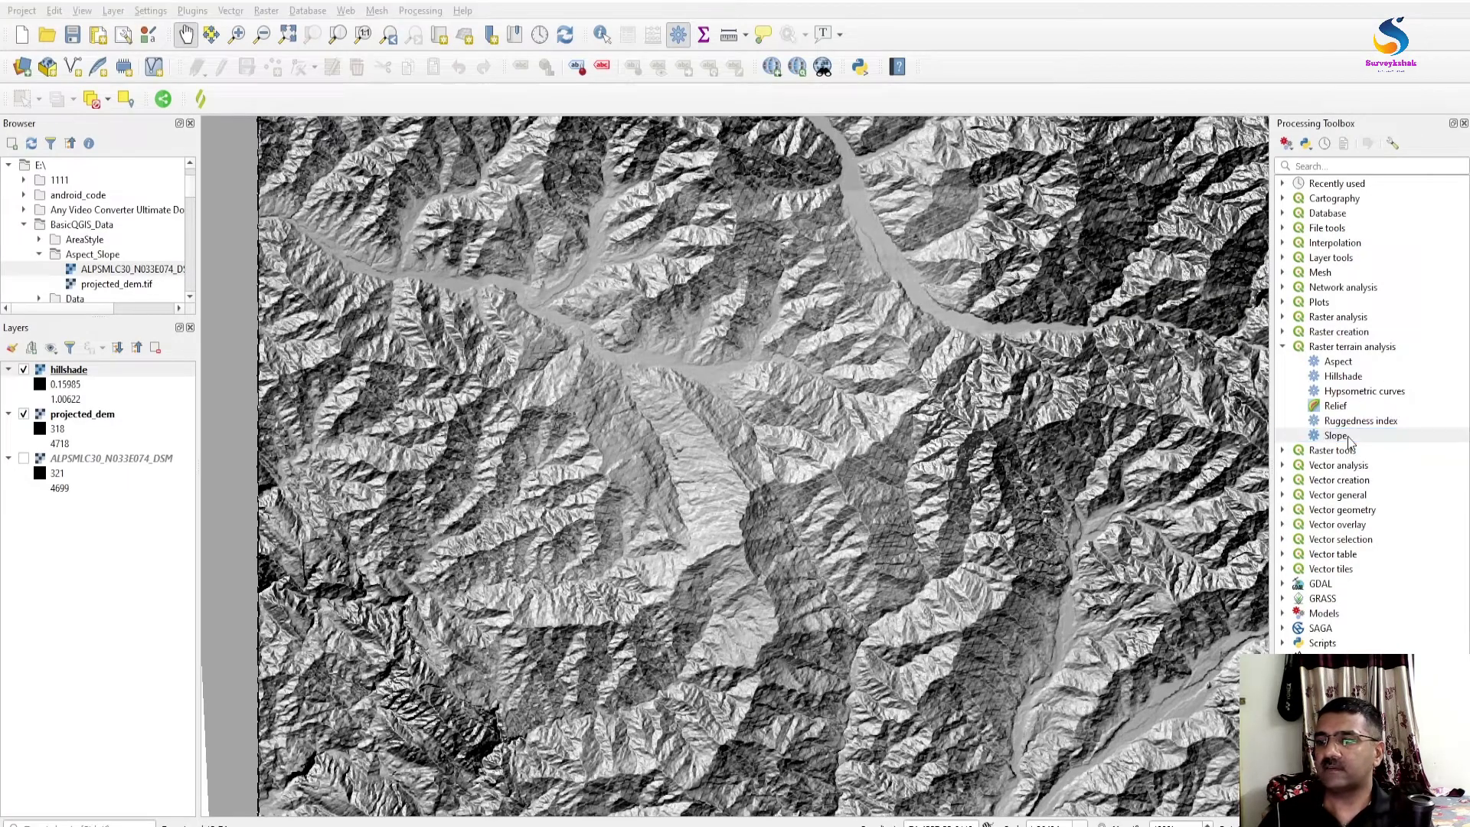
pyautogui.moveTo(660, 192); pyautogui.dragTo(621, 155)
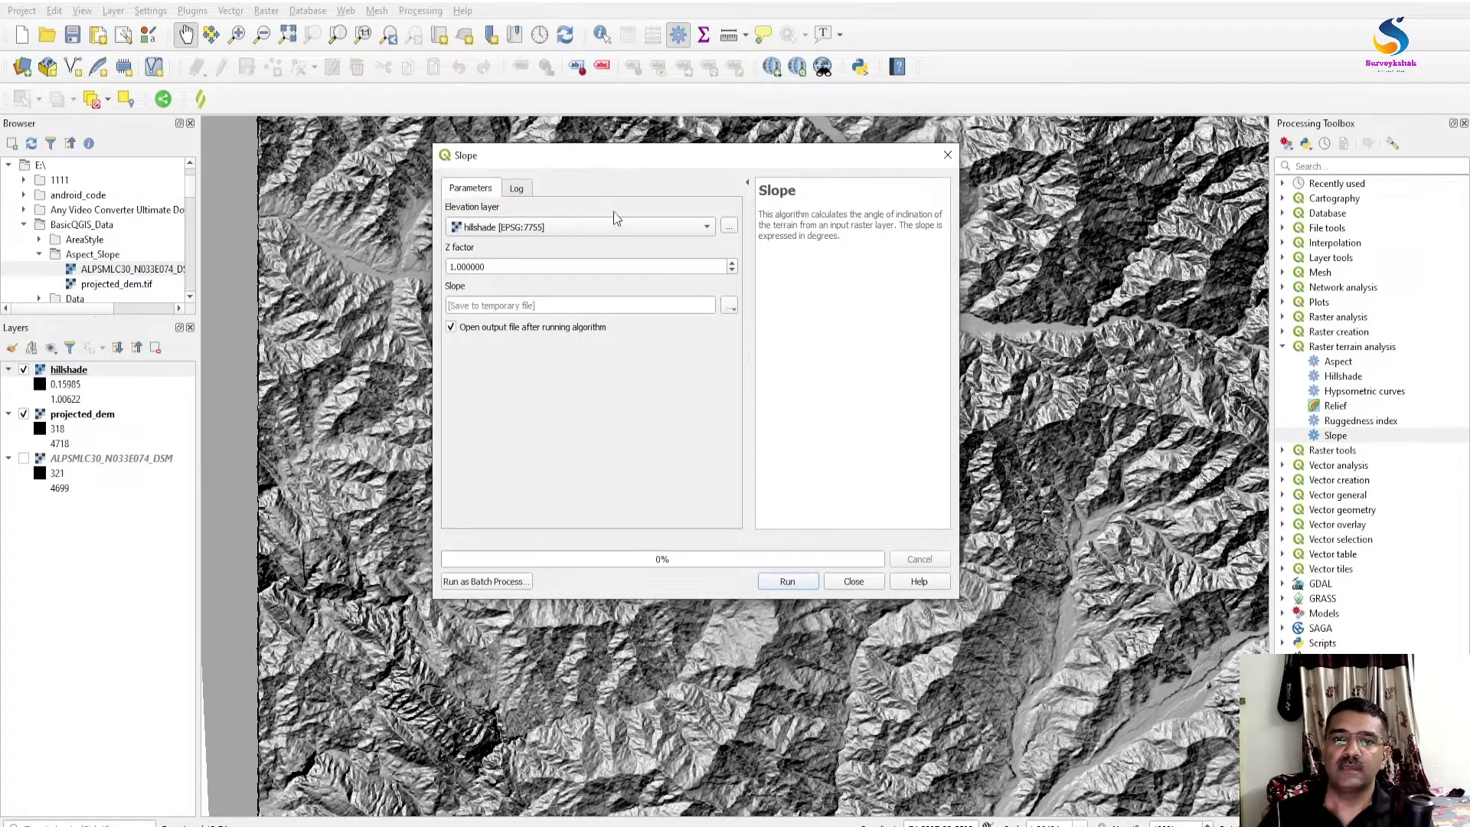
pyautogui.click(539, 228)
pyautogui.click(535, 244)
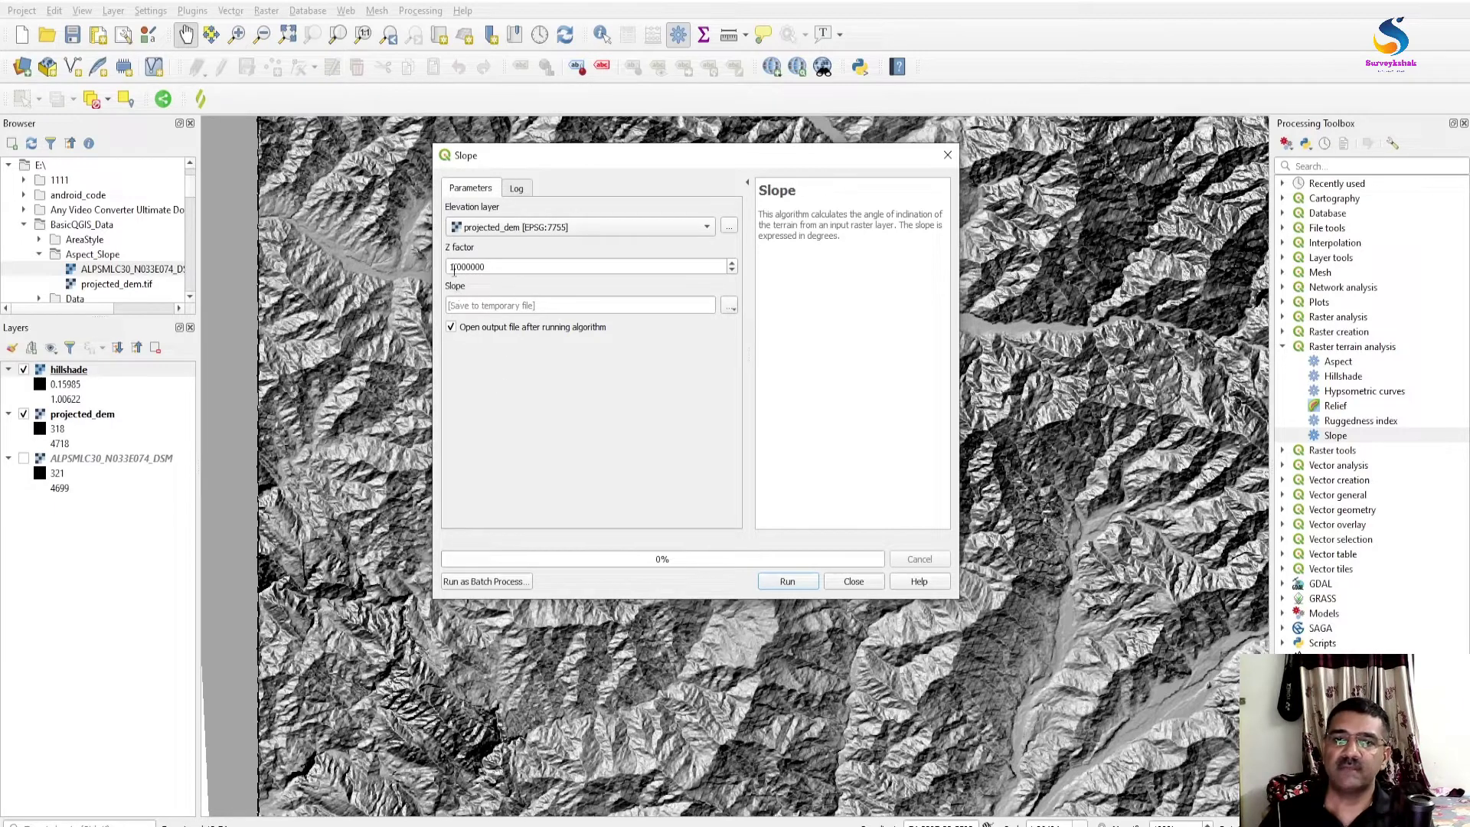
# Generate the slope raster from projected_dem, saving it as slope.tif in the Aspect_Slope folder, and close the tool
pyautogui.click(728, 306)
pyautogui.click(769, 338)
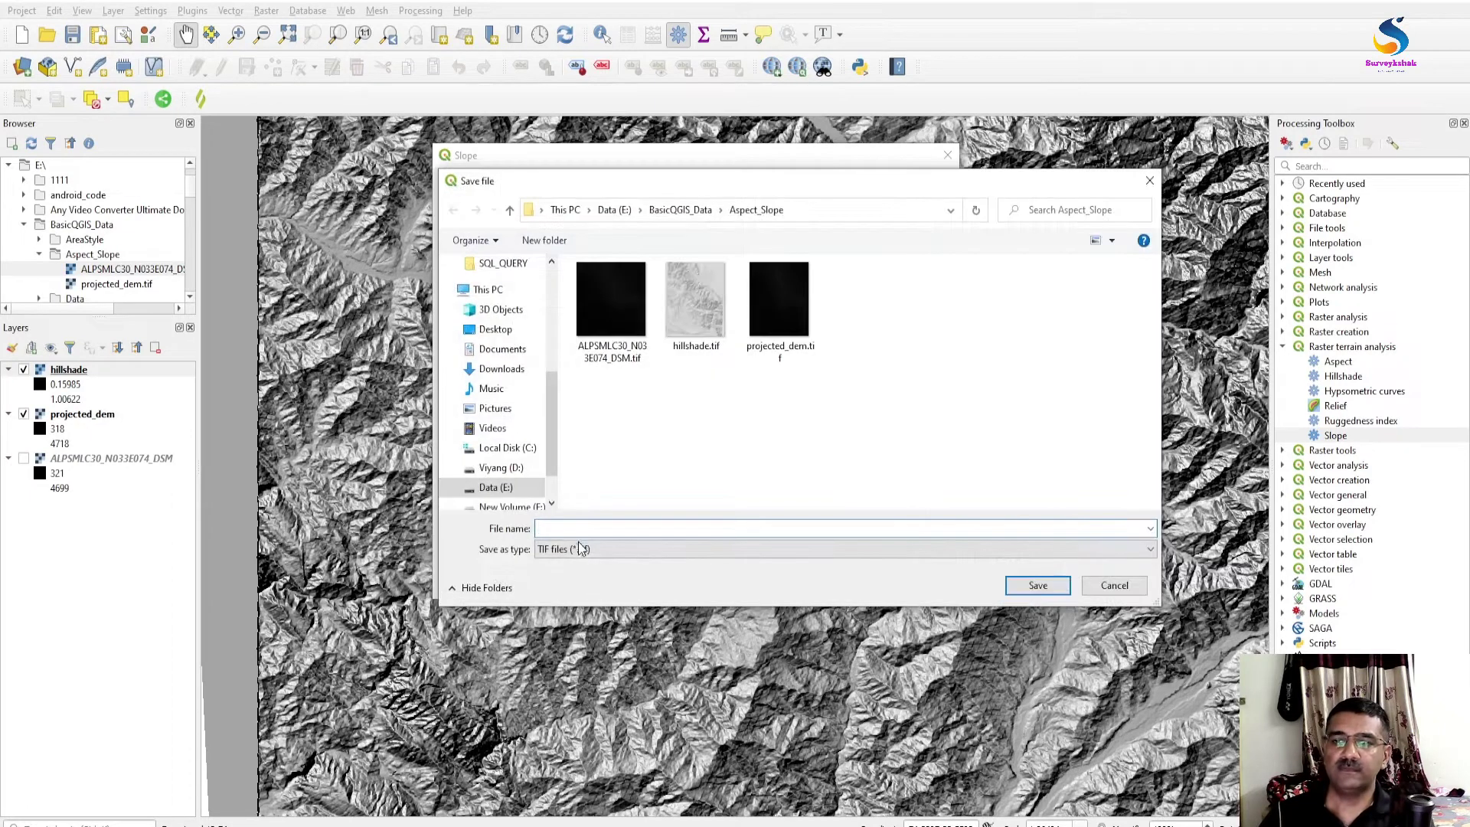
pyautogui.write('sl')
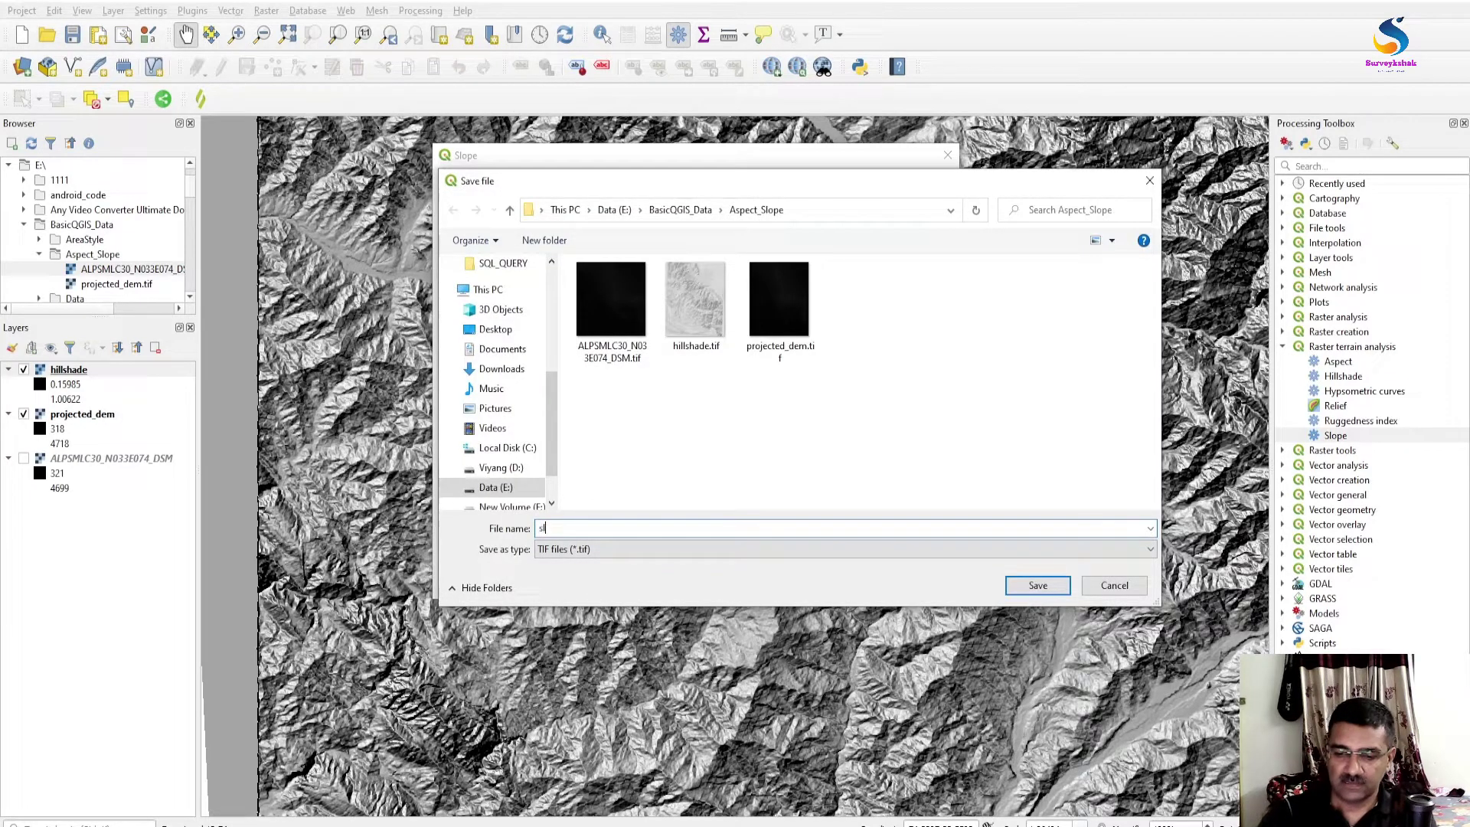
pyautogui.write('ope')
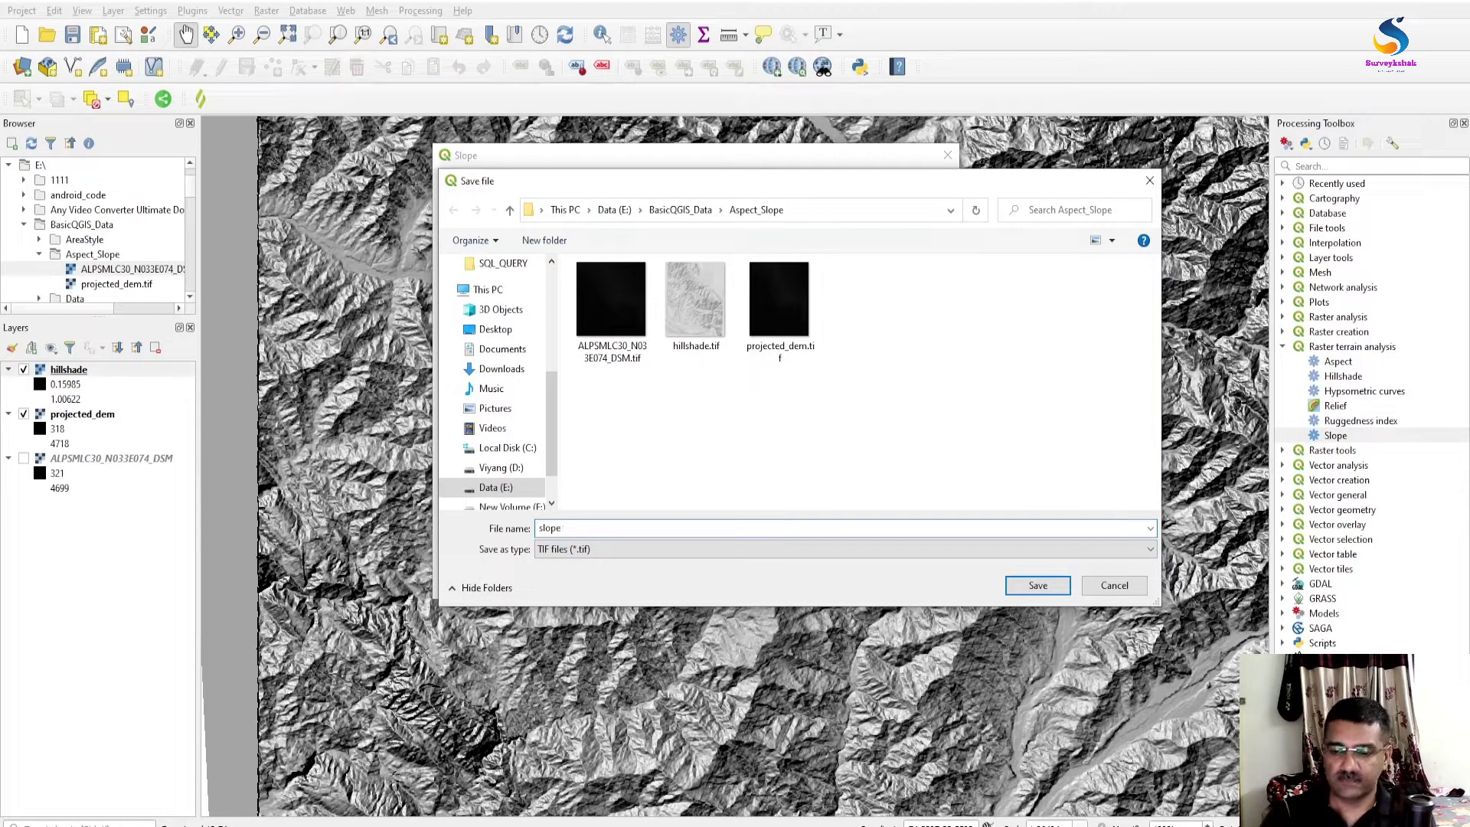
pyautogui.press('Return')
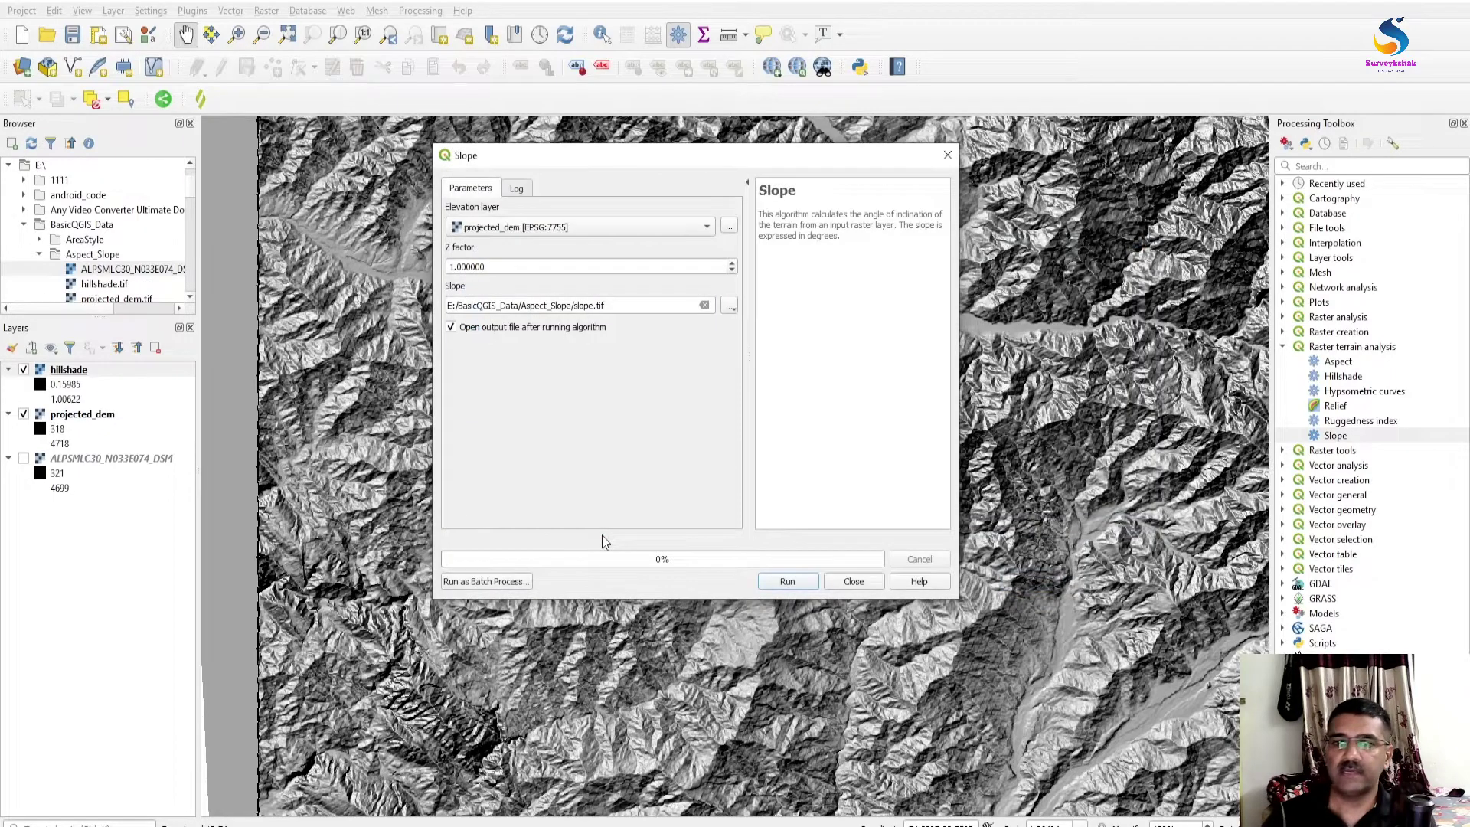
pyautogui.click(767, 587)
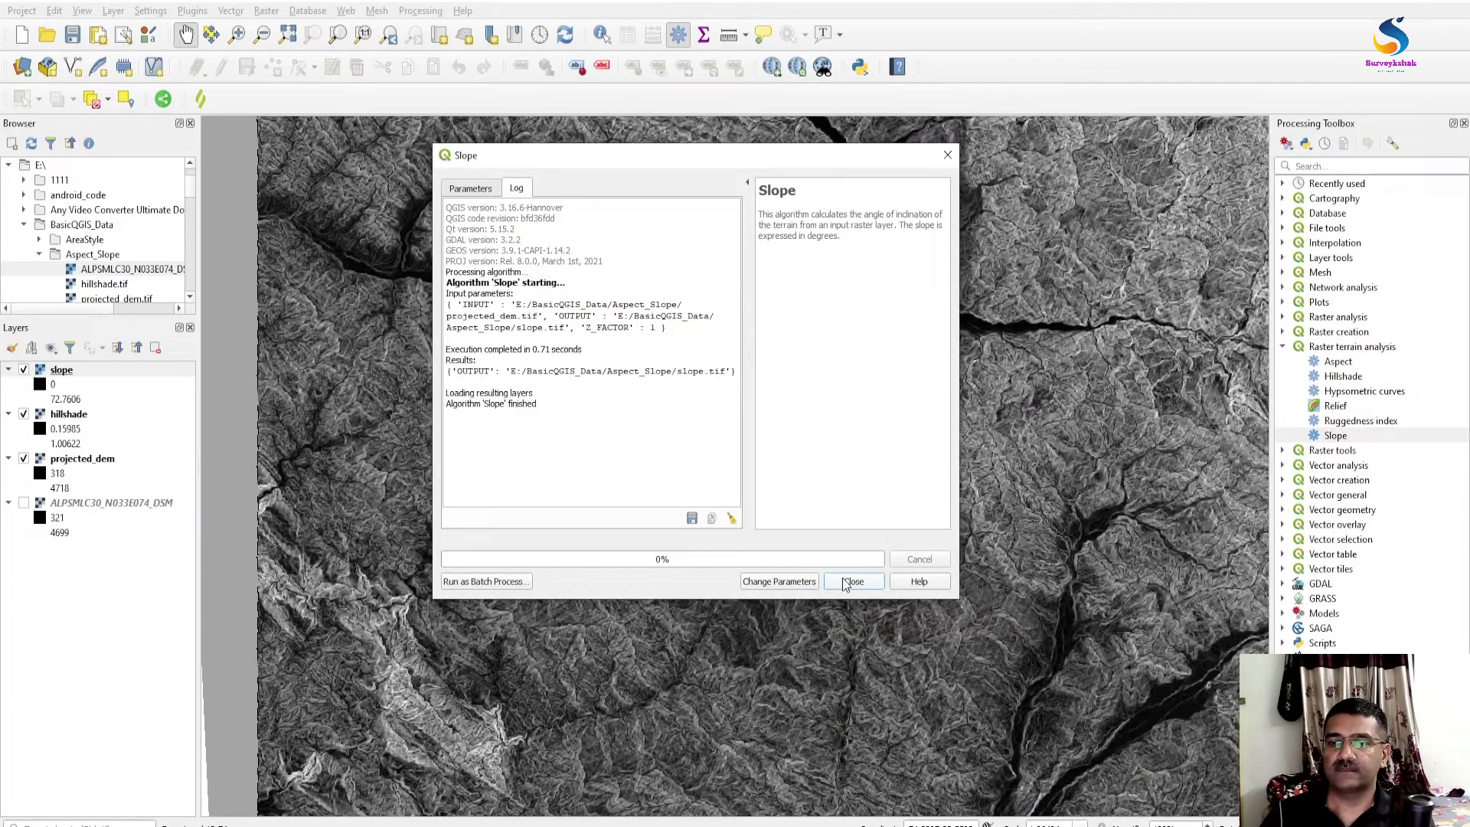
pyautogui.click(849, 581)
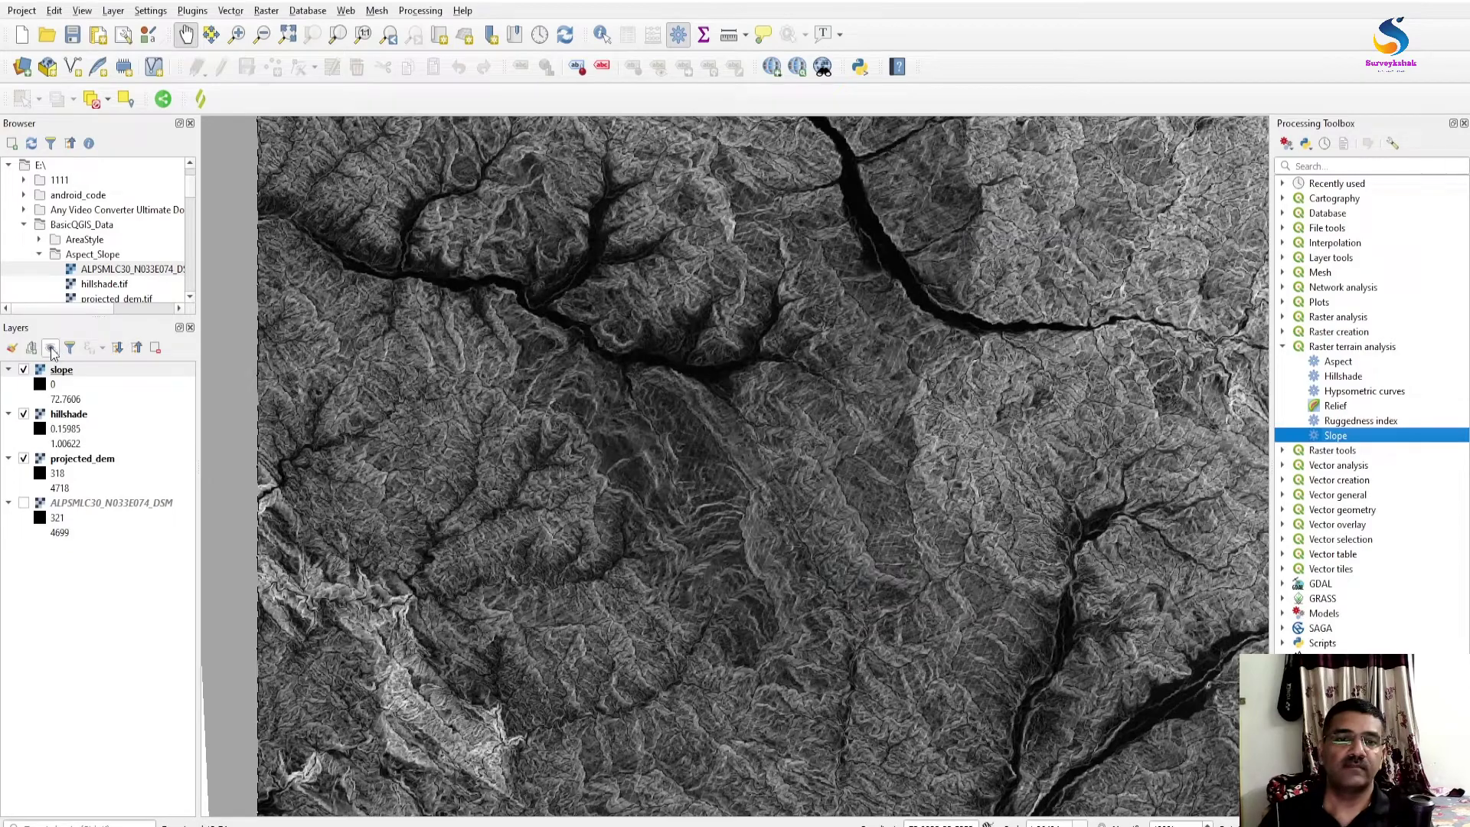
# Hide the hillshade and projected_dem layers and inspect the slope raster and its legend values on their own
pyautogui.click(23, 413)
pyautogui.click(24, 457)
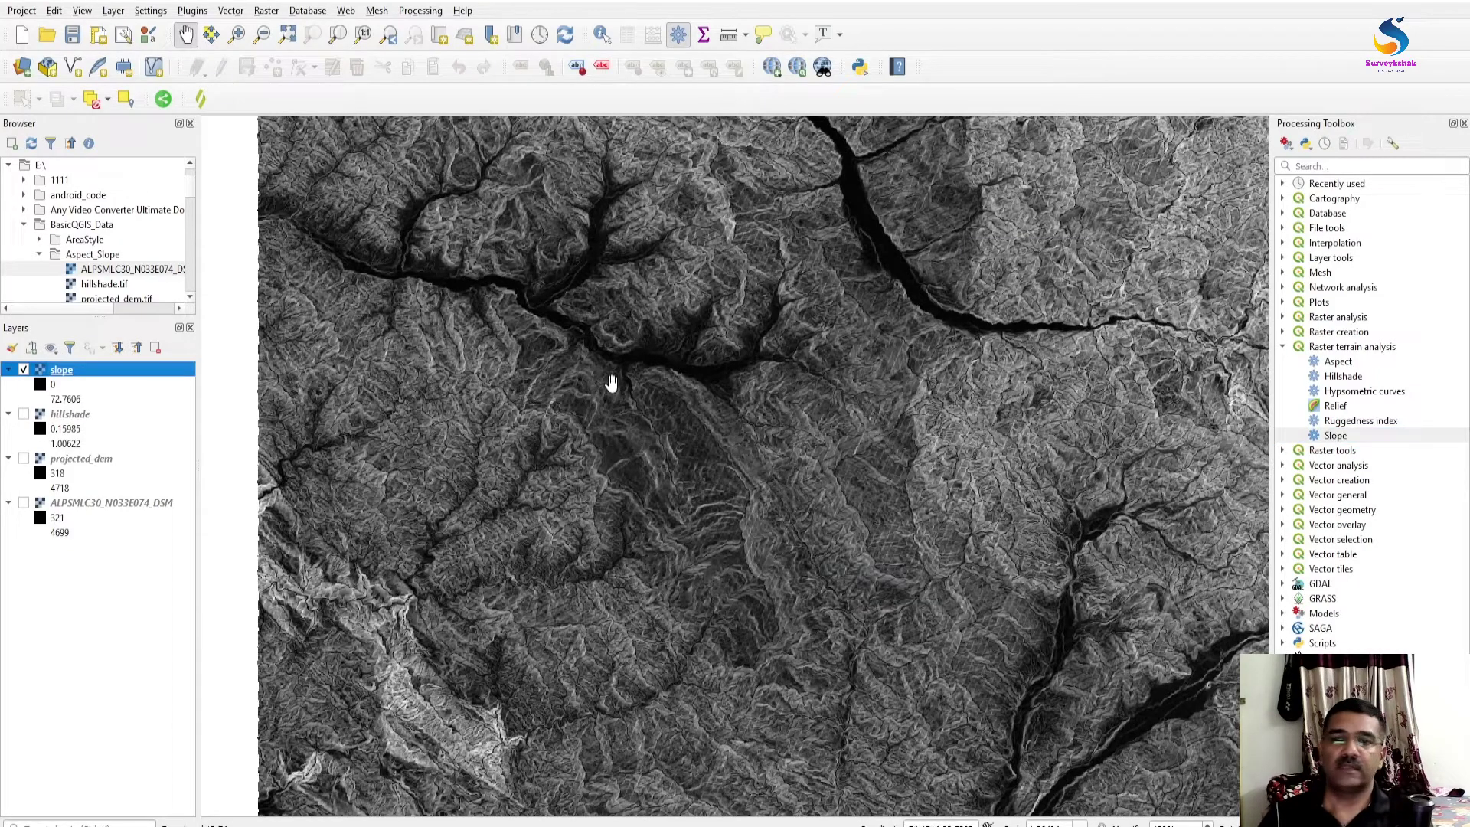
pyautogui.scroll(-3, 613, 385)
pyautogui.scroll(5, 669, 392)
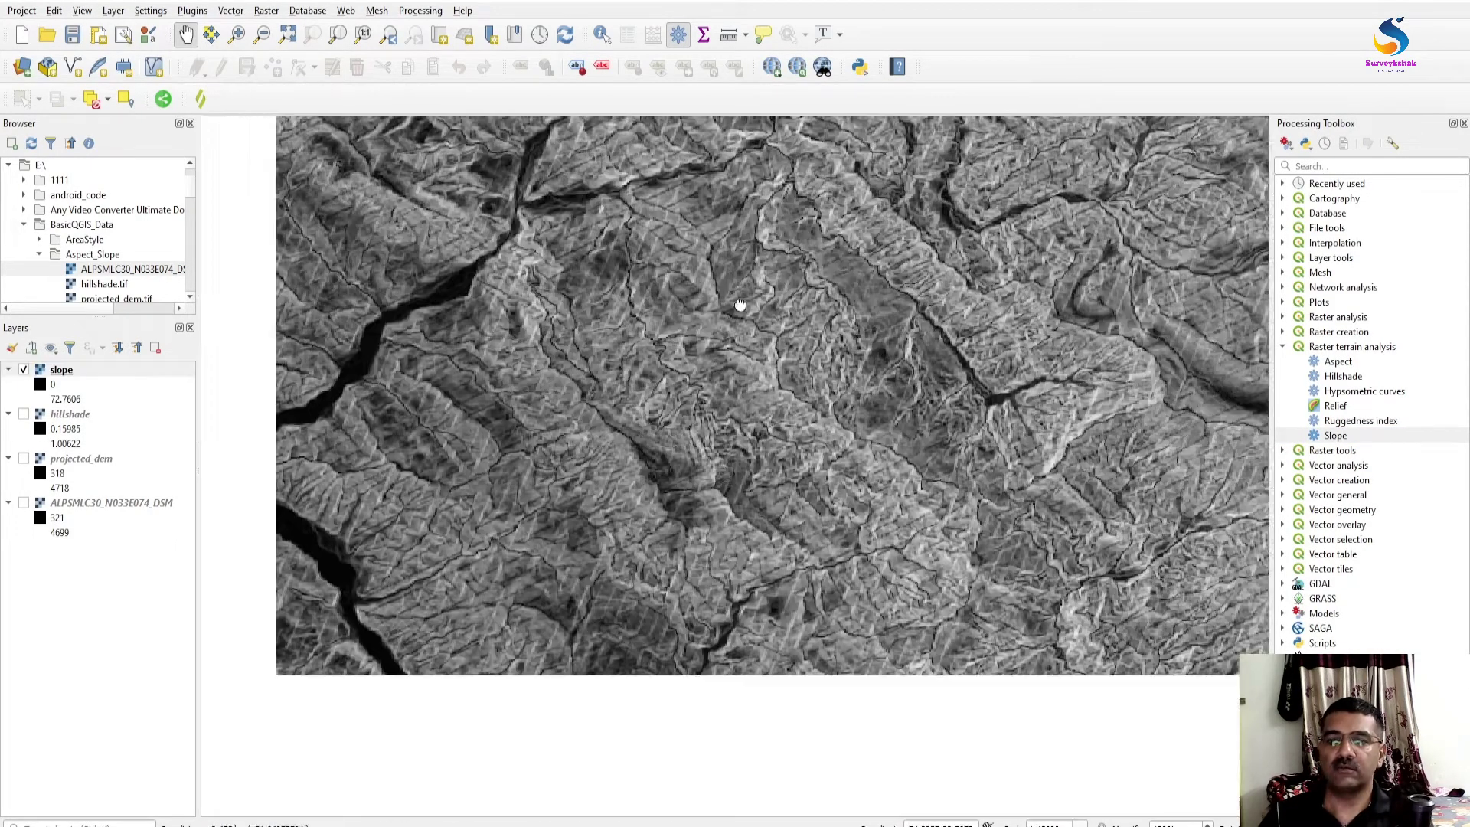
pyautogui.scroll(2, 842, 398)
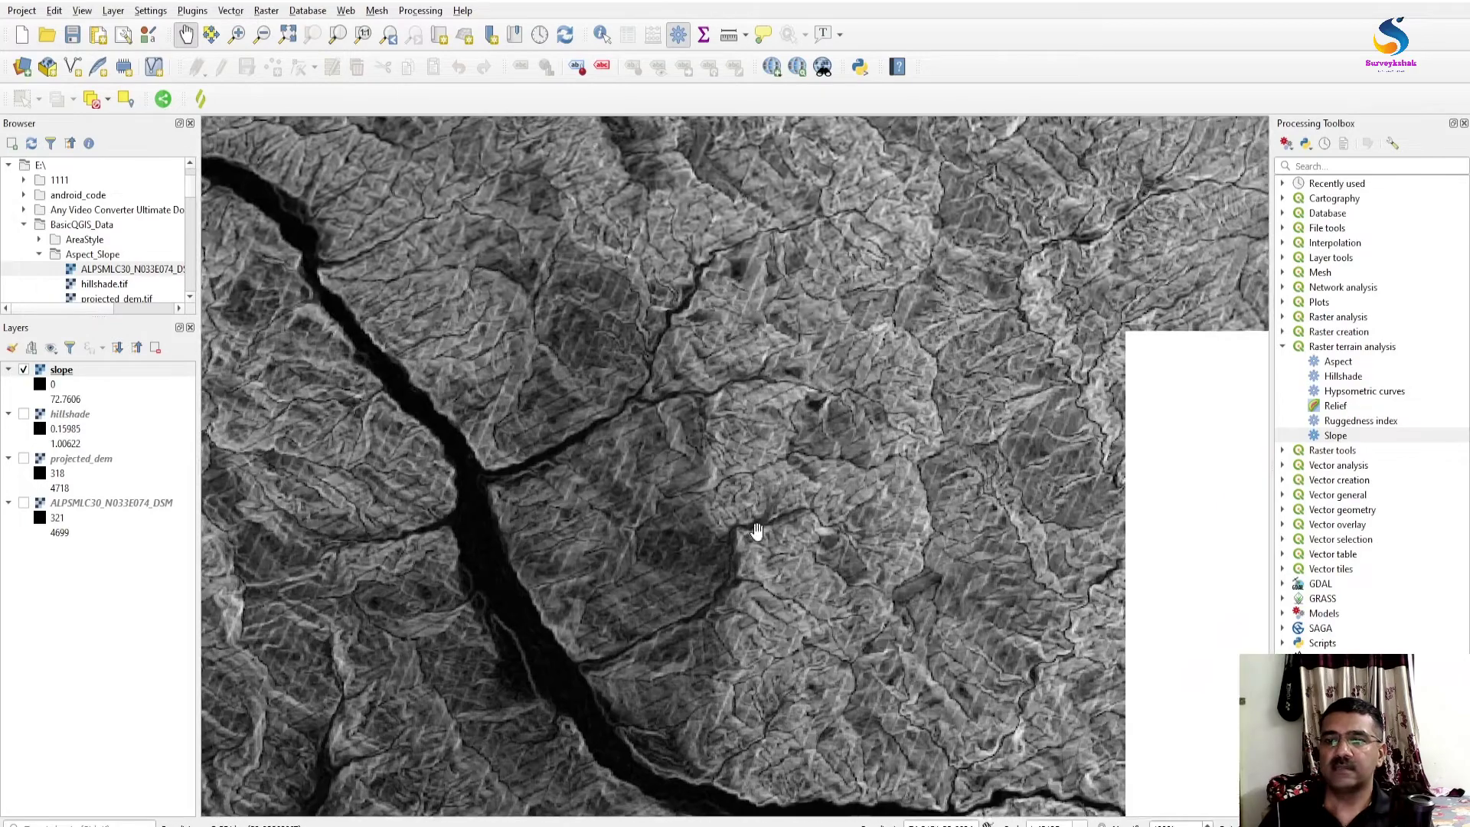
pyautogui.click(69, 385)
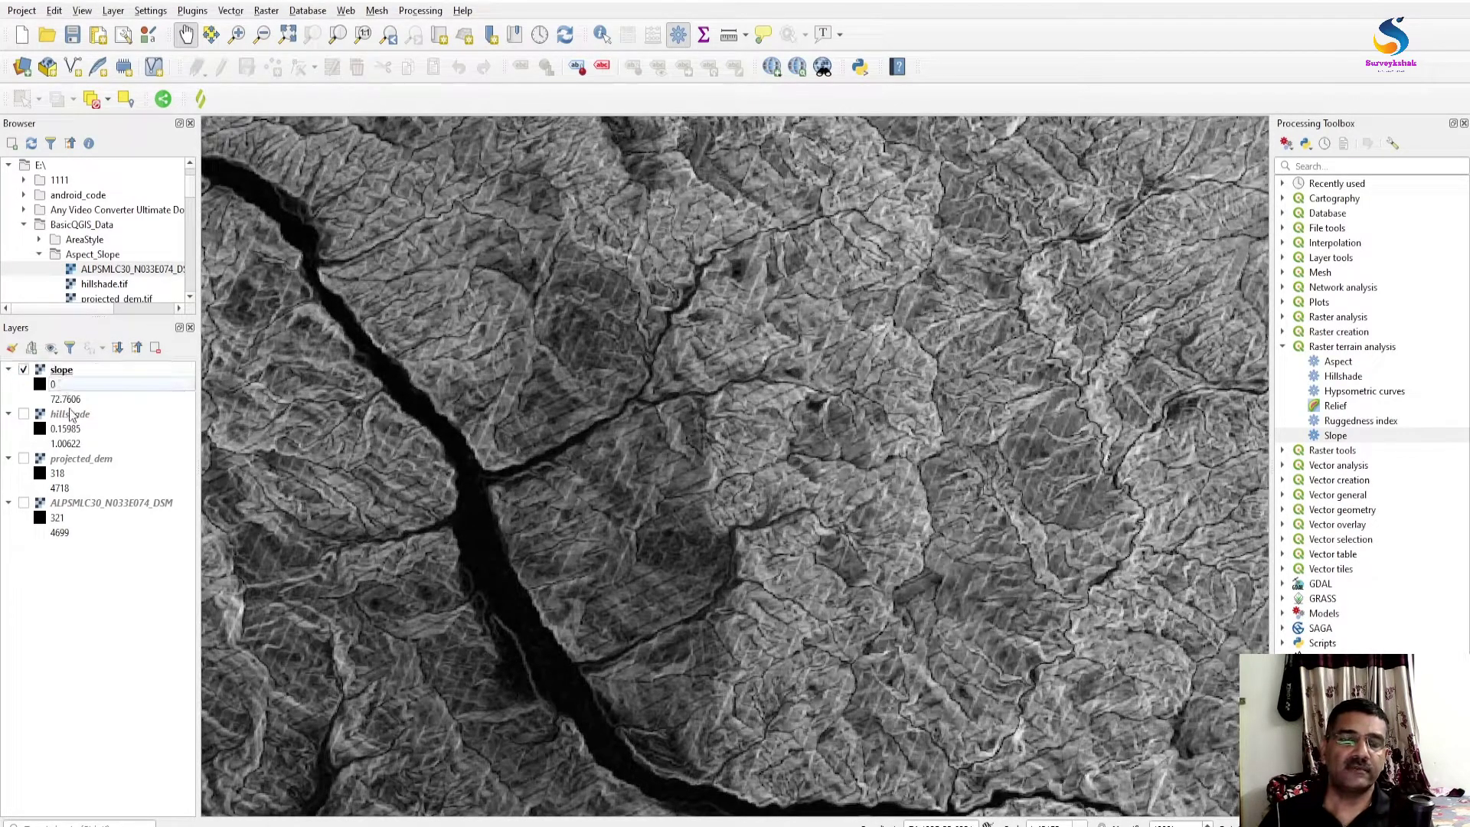
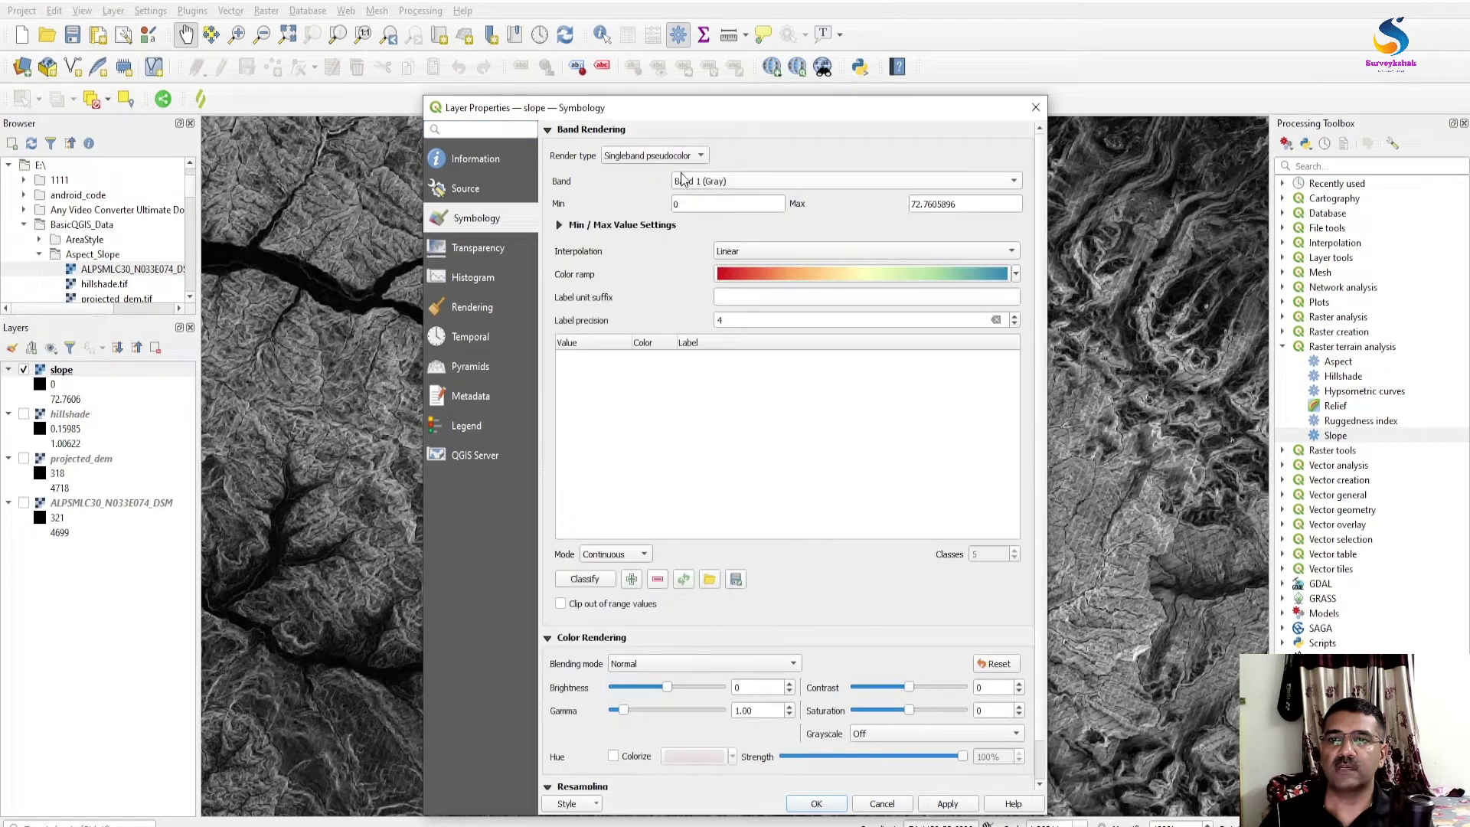
# Style the slope layer as singleband pseudocolor with the Blues color ramp, classified in Continuous mode with linear interpolation
pyautogui.click(1015, 273)
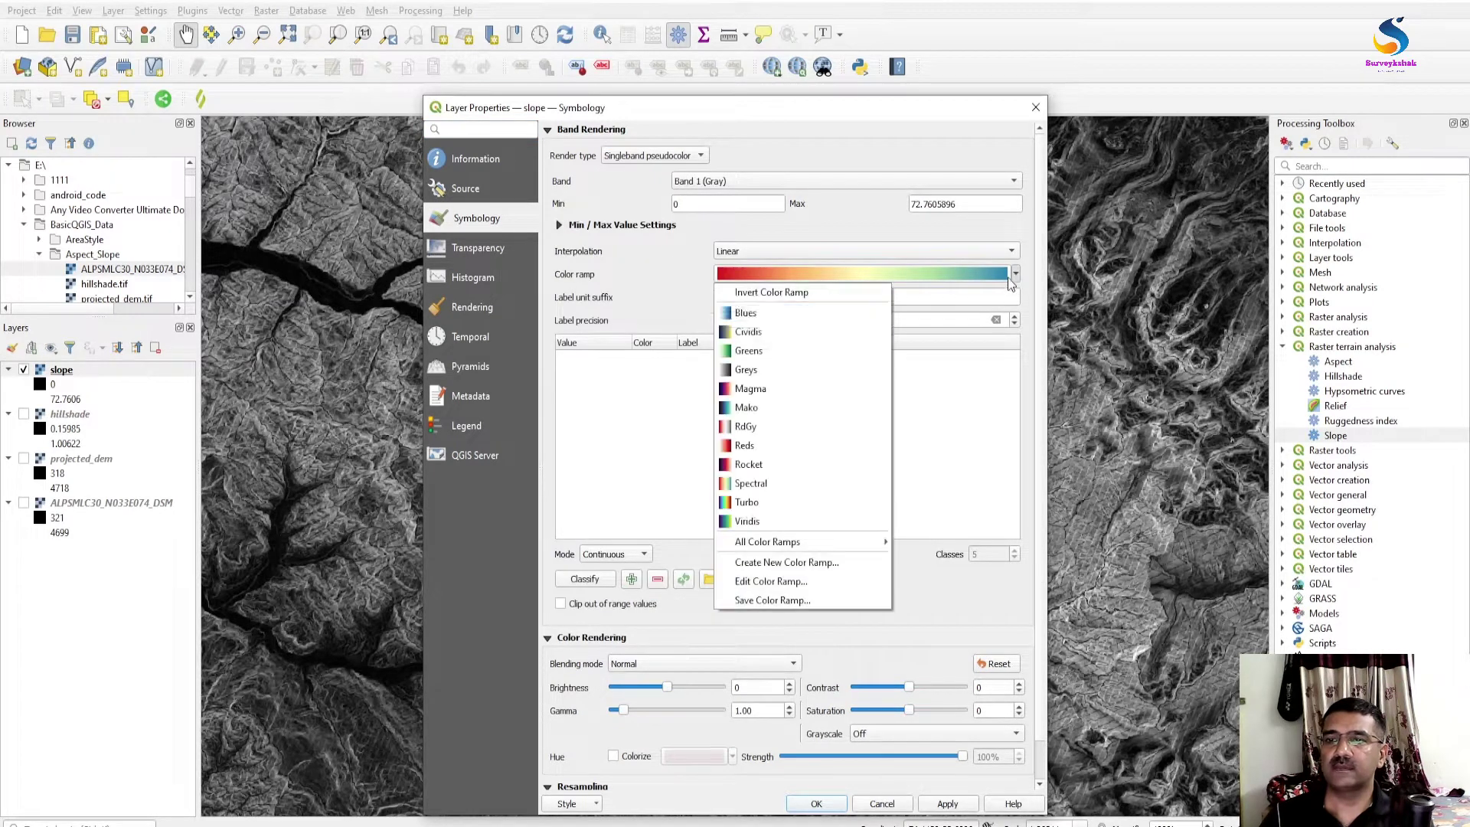
pyautogui.click(755, 309)
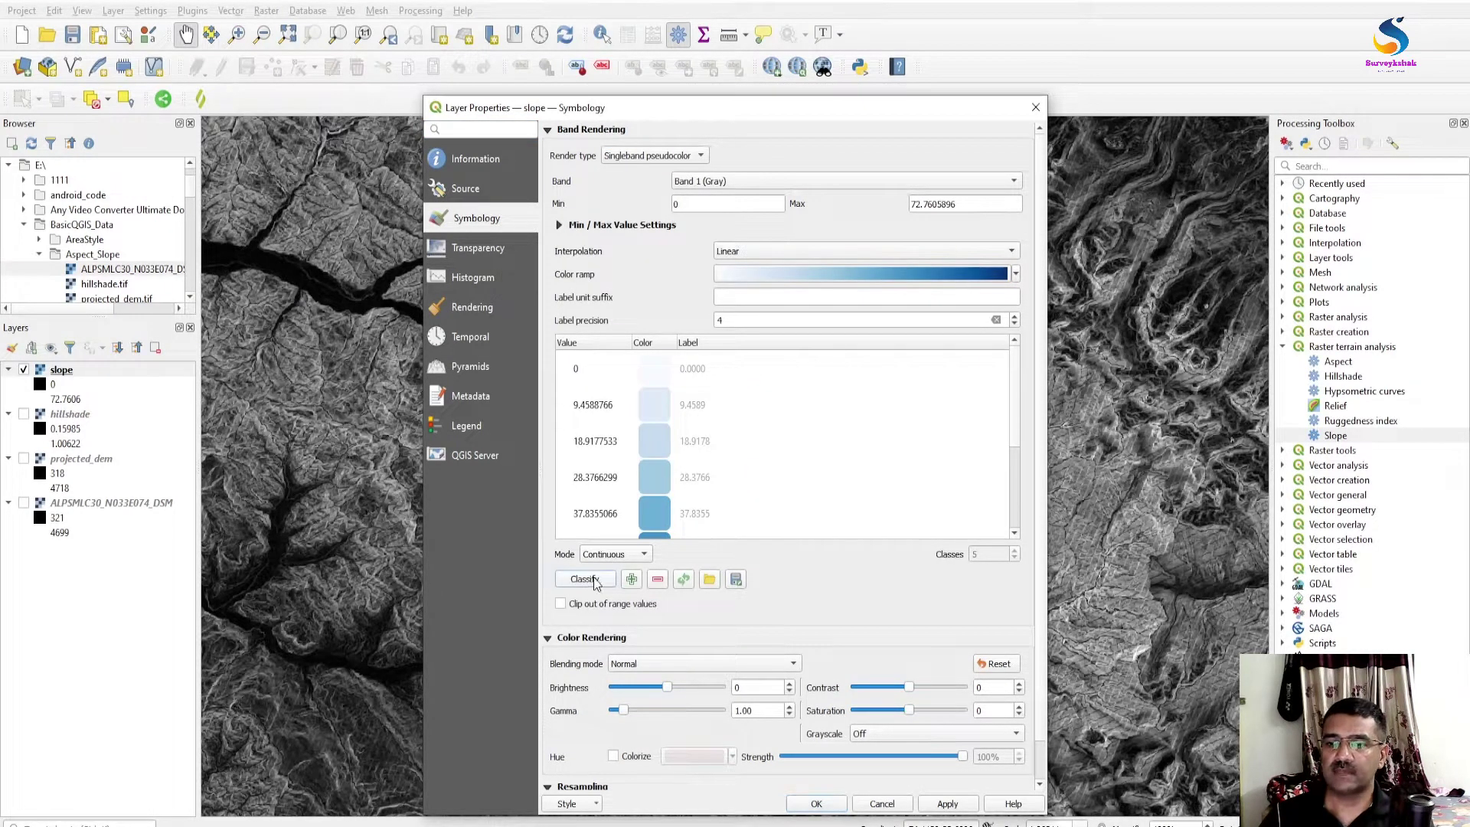
pyautogui.scroll(-2, 664, 443)
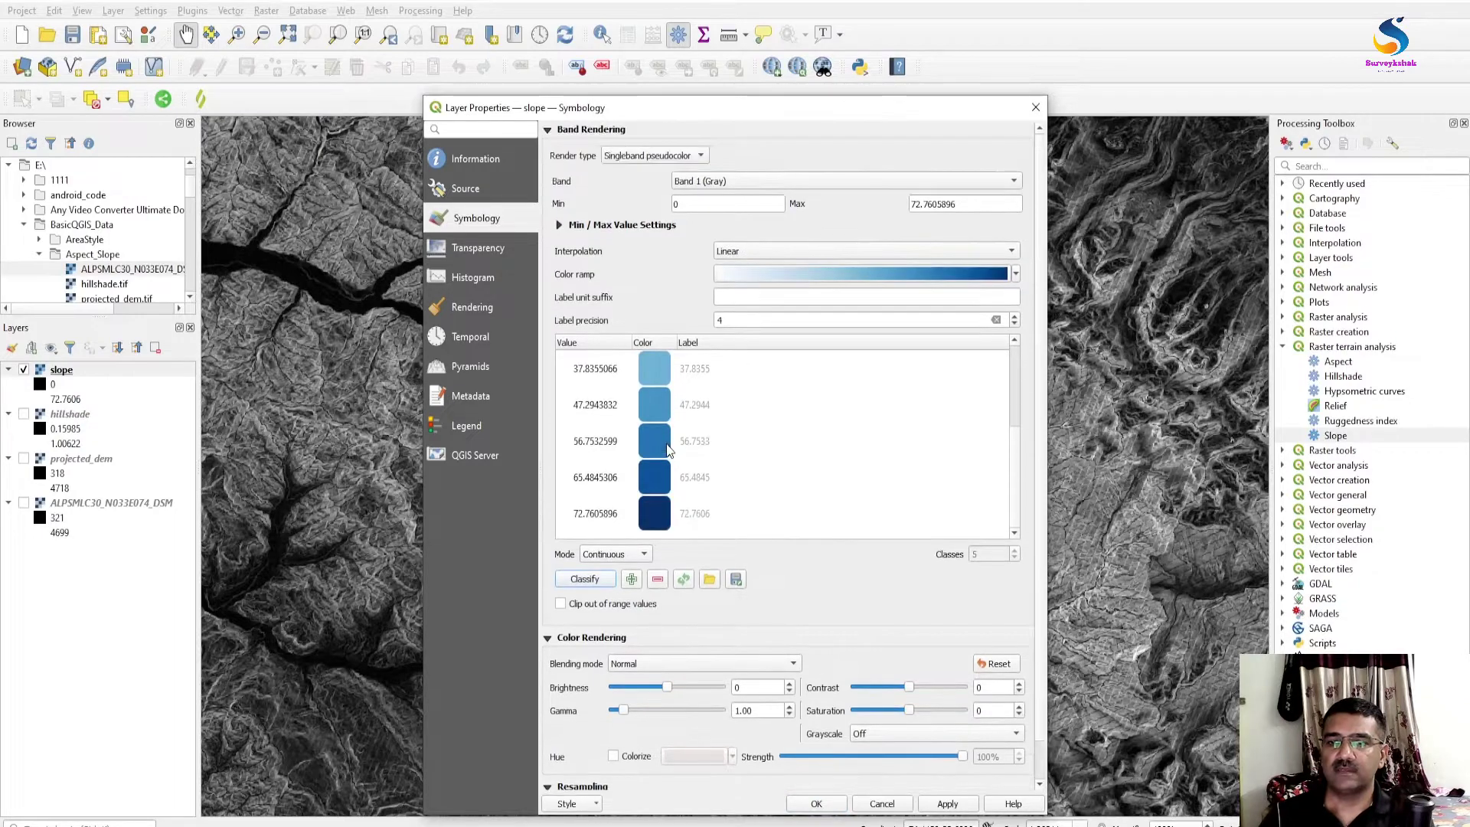
pyautogui.click(816, 803)
# Examine the blue-shaded slope map, comparing the flat river valleys with the steep mountain sides against the legend classes
pyautogui.scroll(-2, 638, 392)
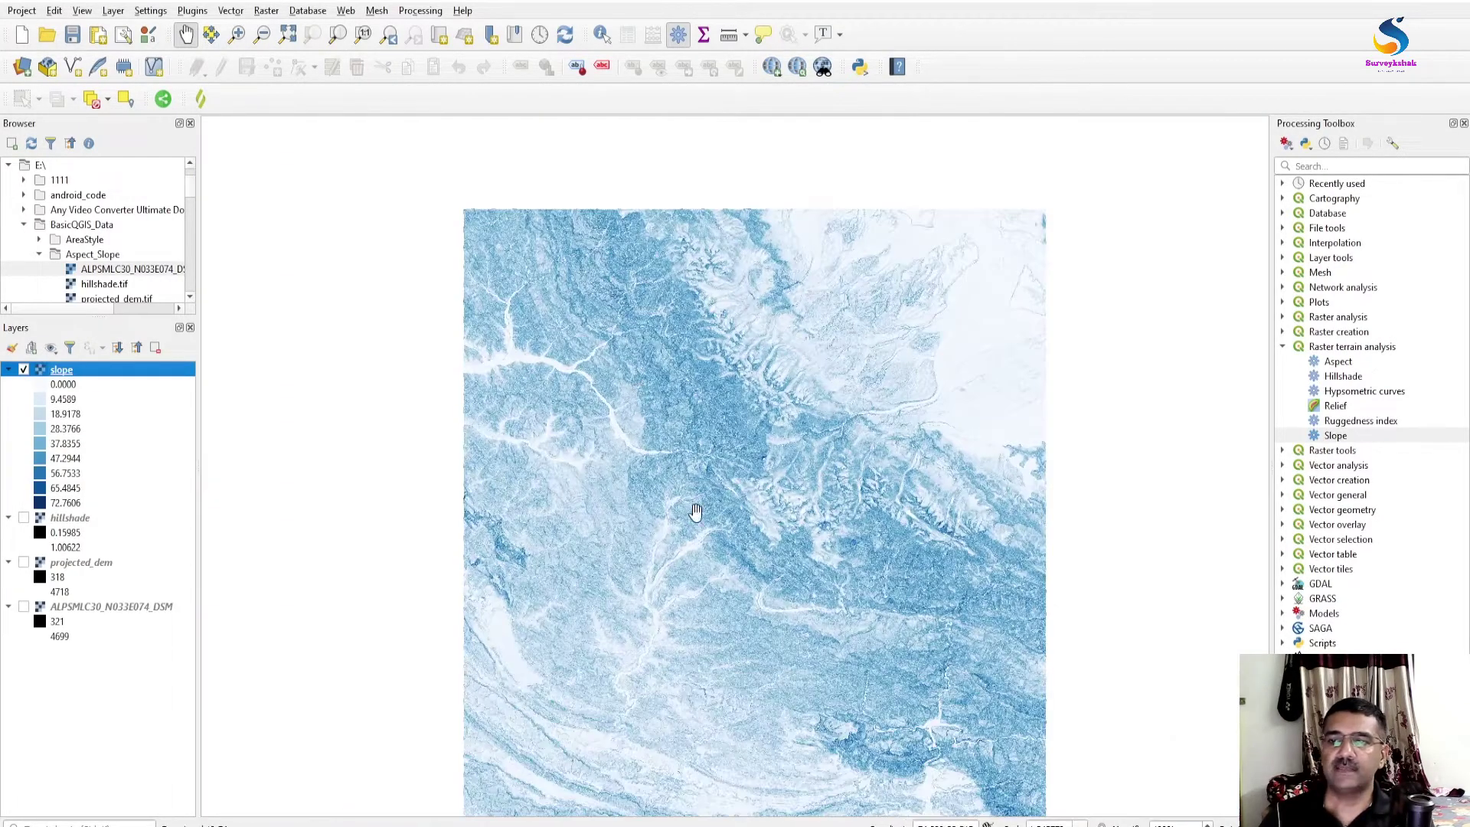
pyautogui.scroll(3, 711, 330)
pyautogui.scroll(2, 361, 540)
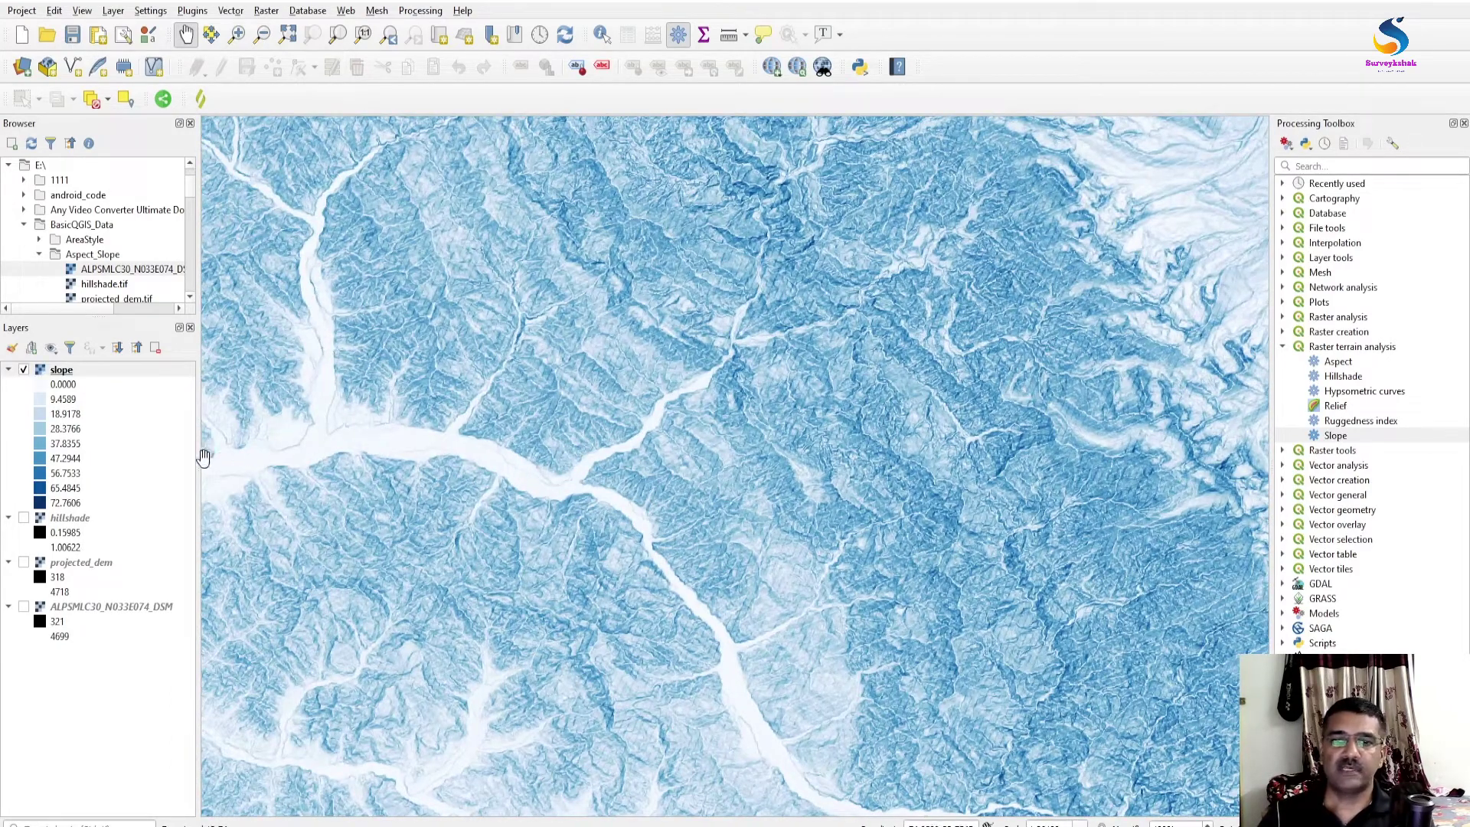
pyautogui.moveTo(374, 449); pyautogui.dragTo(594, 505)
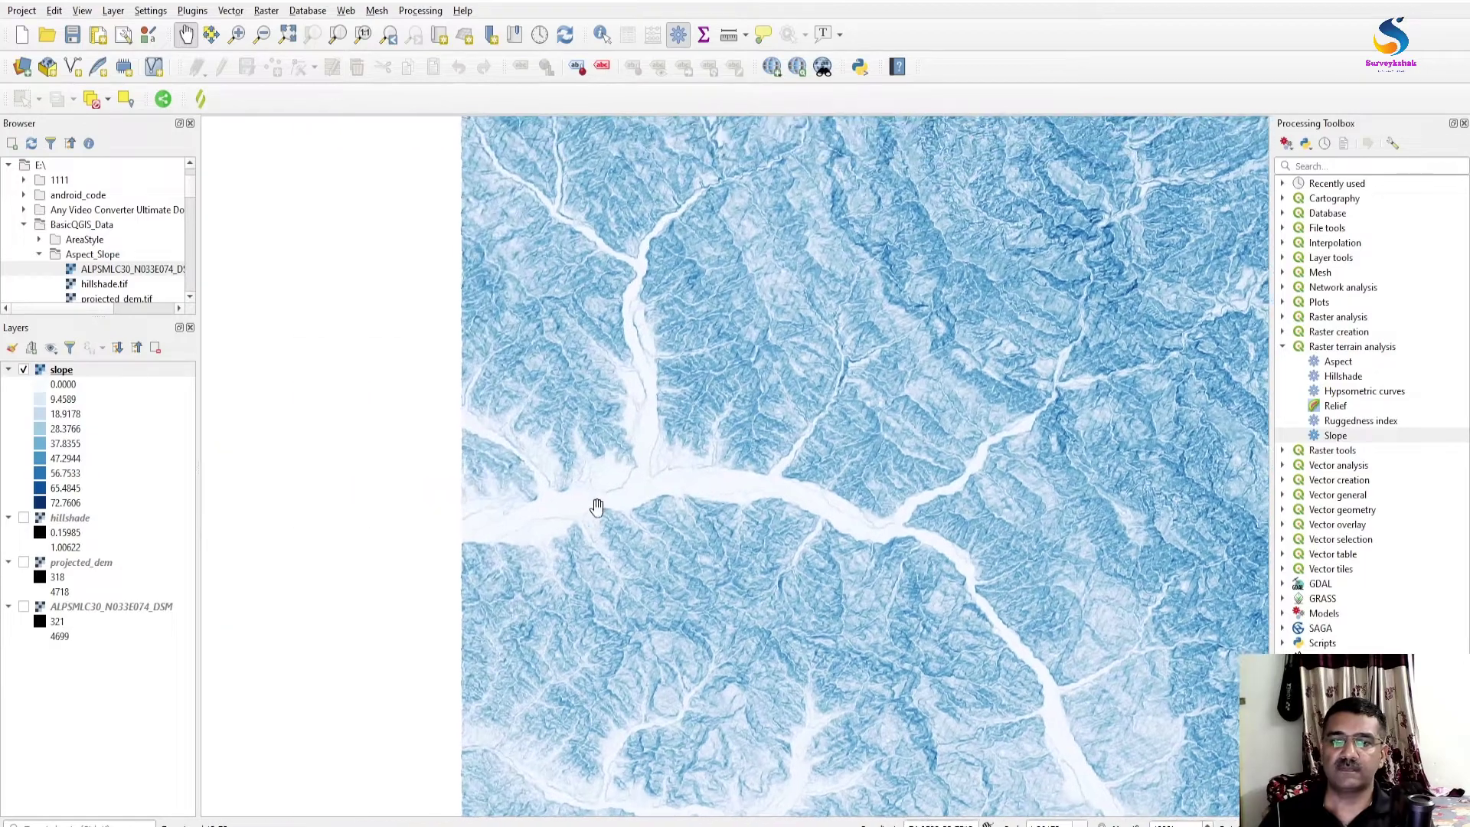
pyautogui.scroll(3, 700, 379)
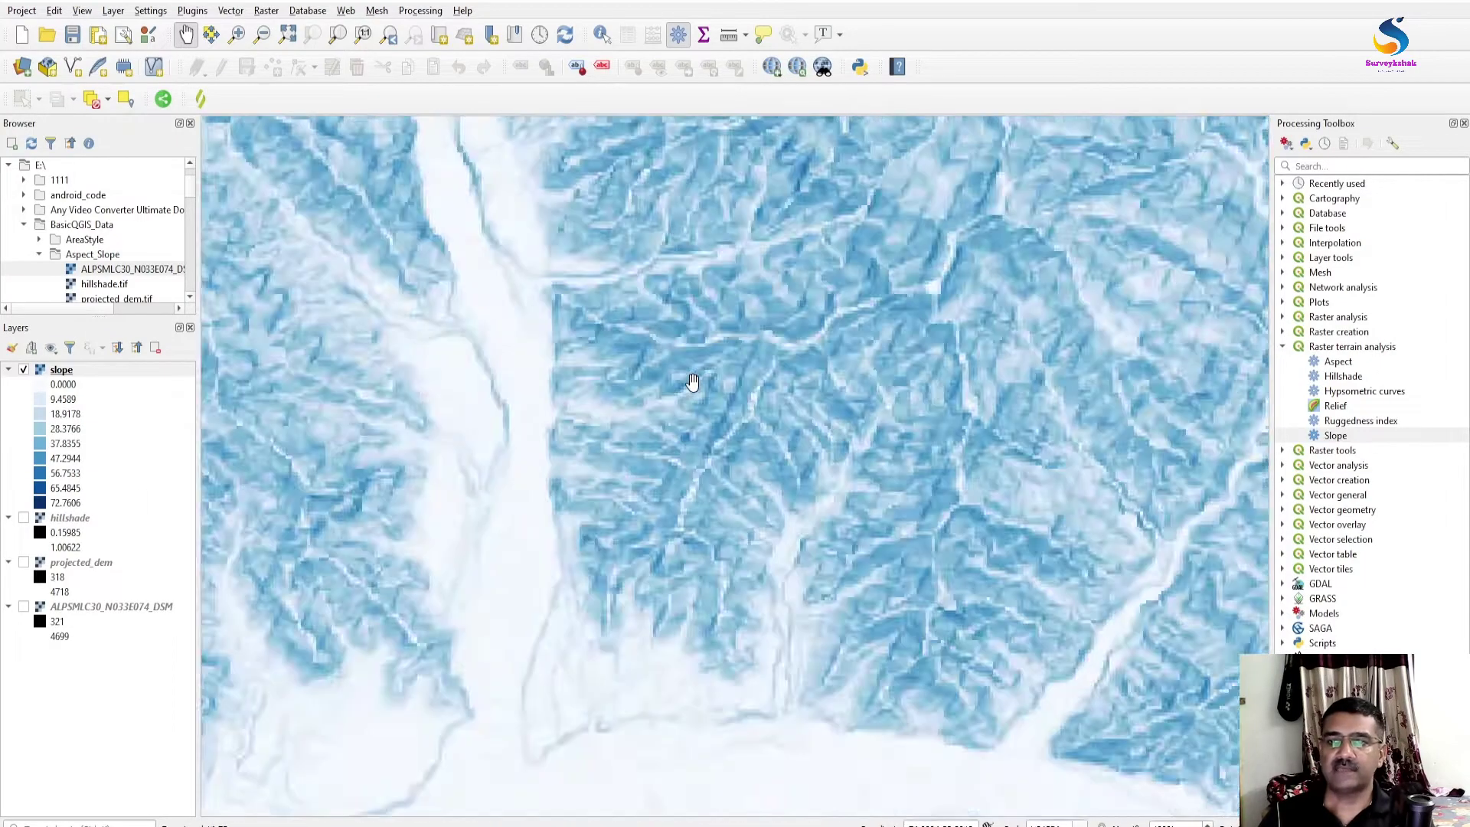
pyautogui.scroll(-5, 699, 410)
pyautogui.scroll(4, 695, 443)
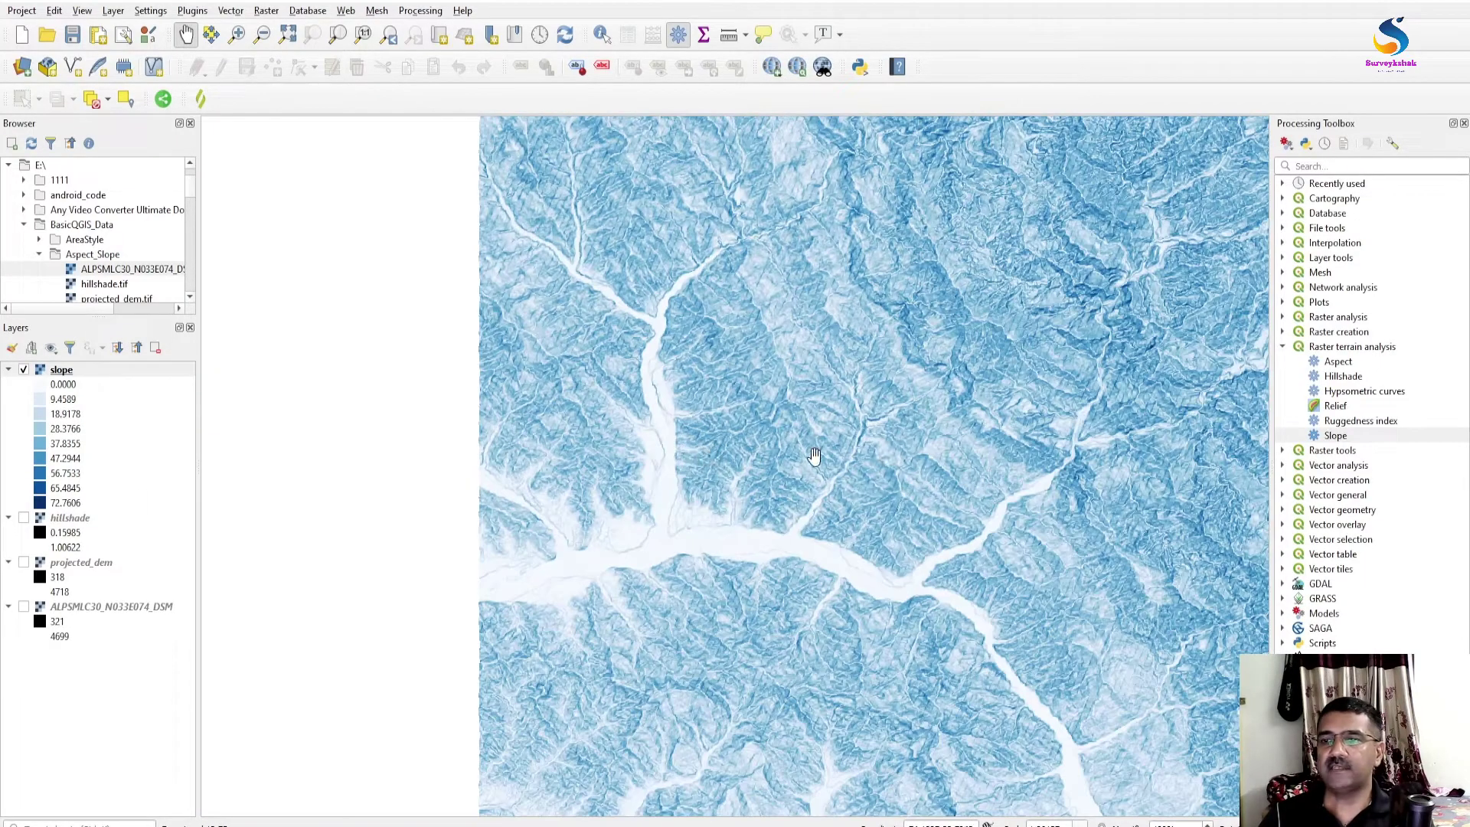
pyautogui.scroll(2, 797, 484)
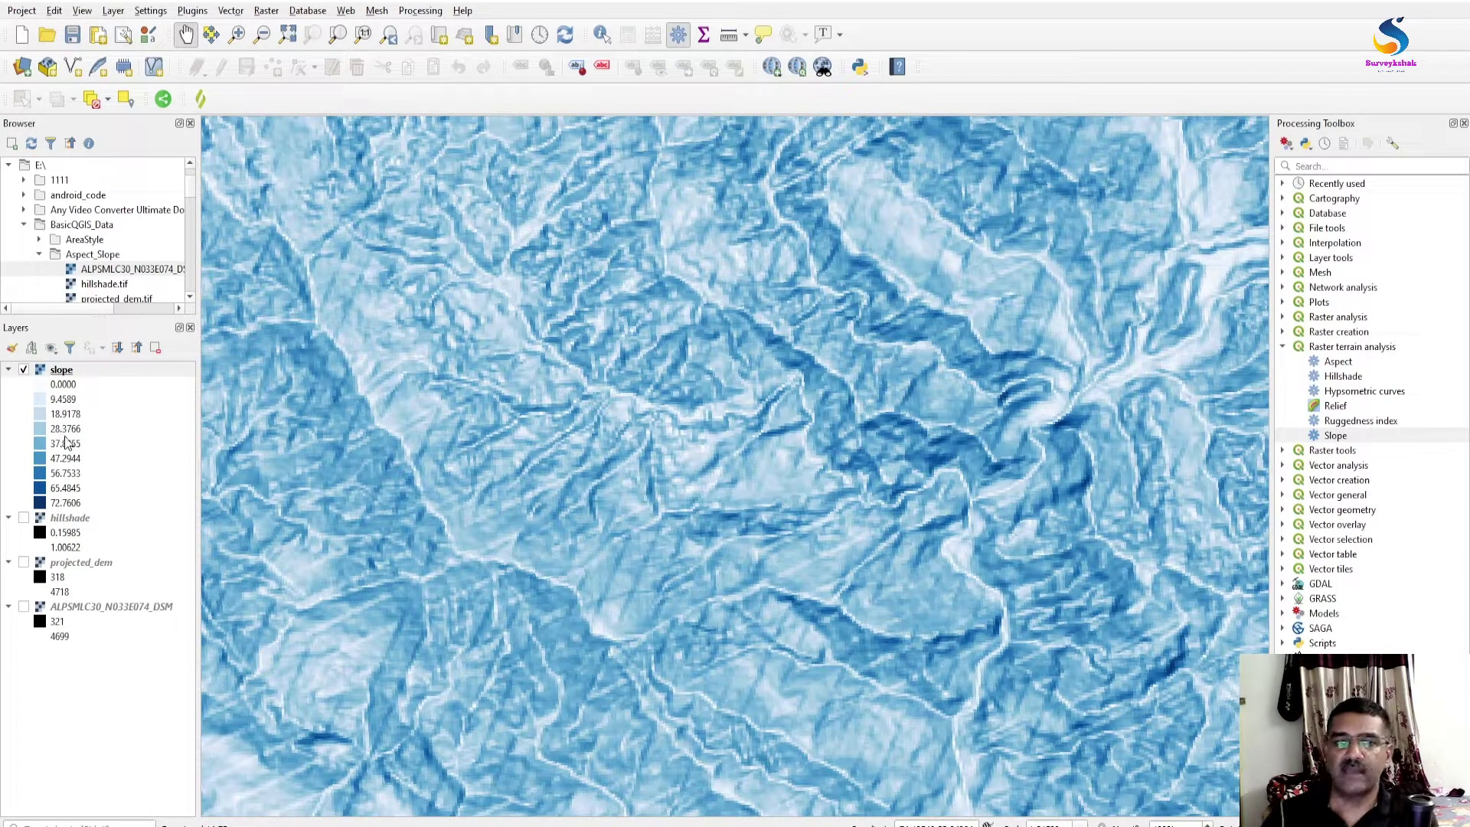
# Examine the slope map at several scales, comparing the darkest steep zones and pale flat areas with the legend classes
pyautogui.click(67, 430)
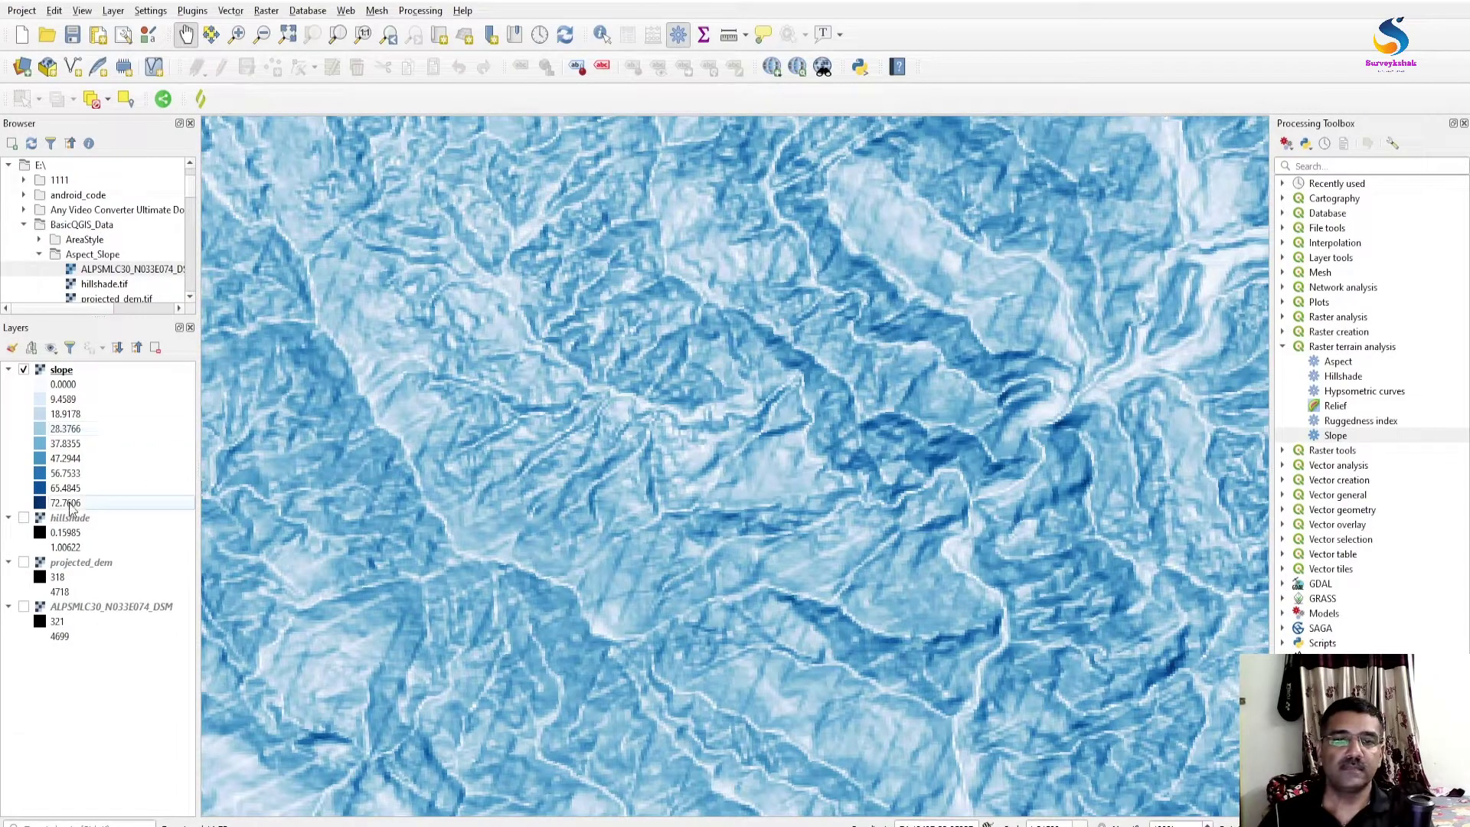
pyautogui.scroll(-4, 682, 416)
pyautogui.scroll(2, 827, 428)
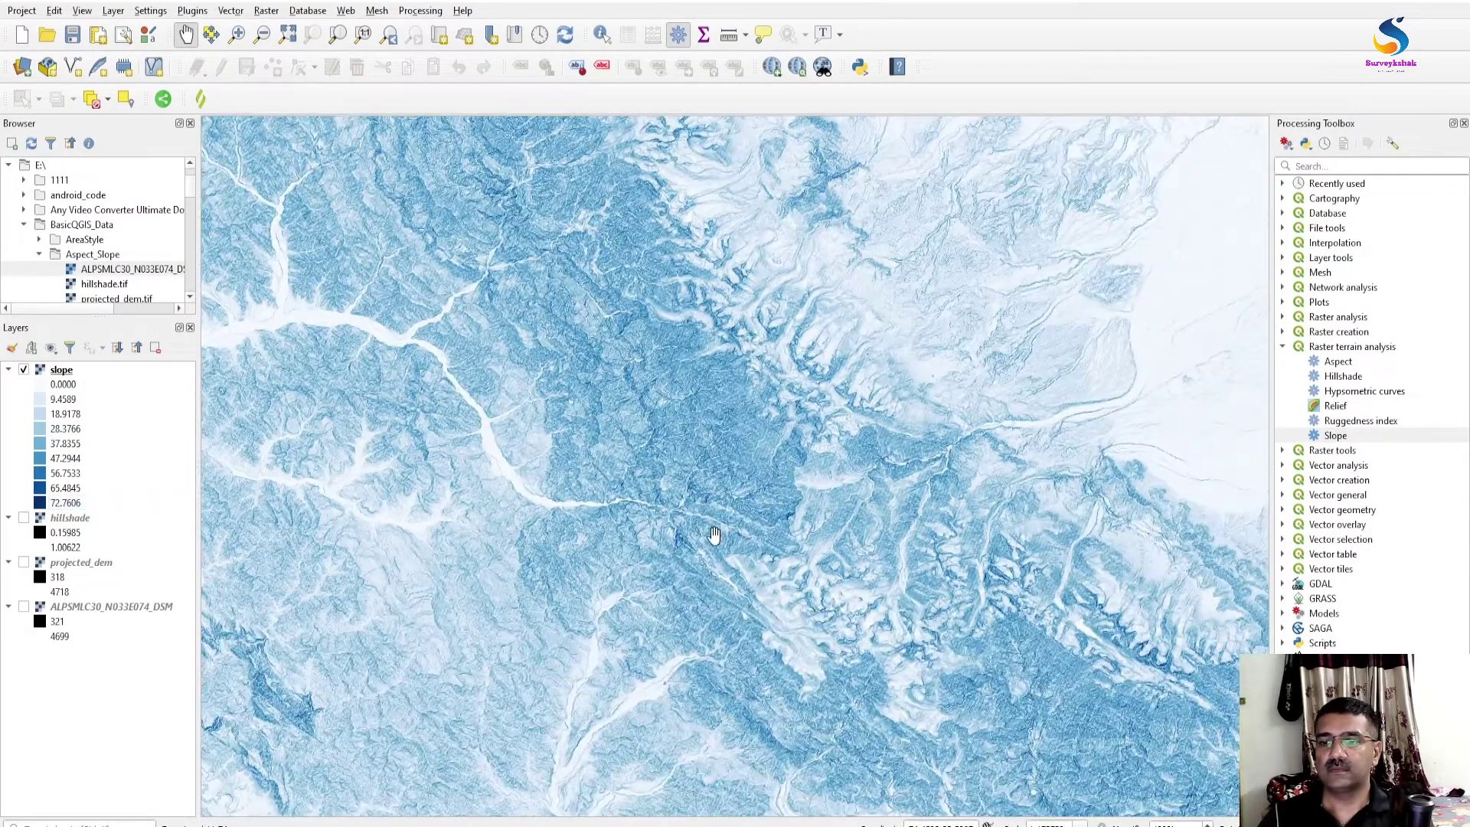
pyautogui.scroll(2, 758, 345)
pyautogui.scroll(3, 342, 366)
pyautogui.scroll(-2, 343, 367)
pyautogui.moveTo(482, 342); pyautogui.dragTo(751, 446)
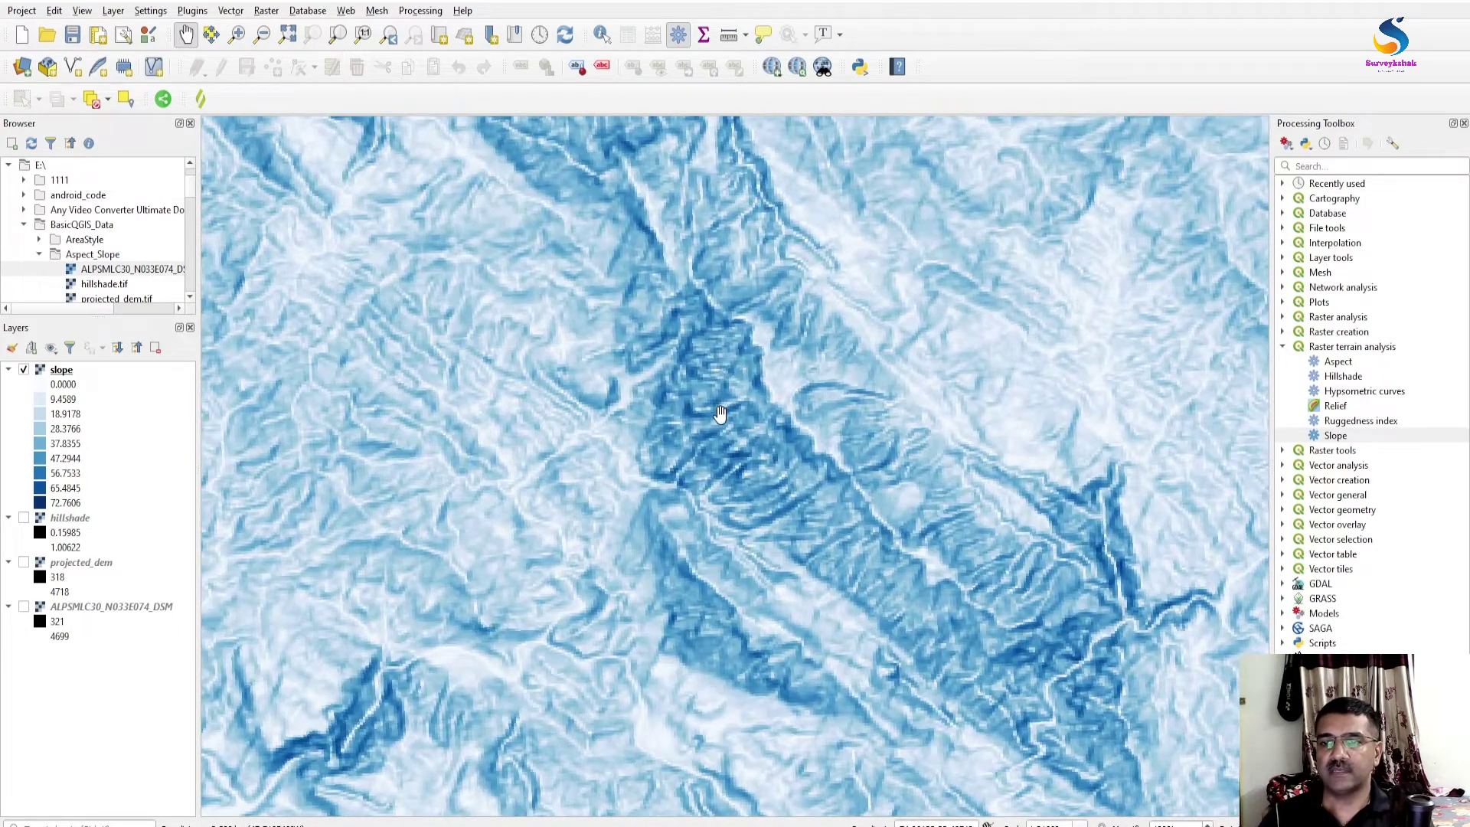
pyautogui.scroll(1, 723, 411)
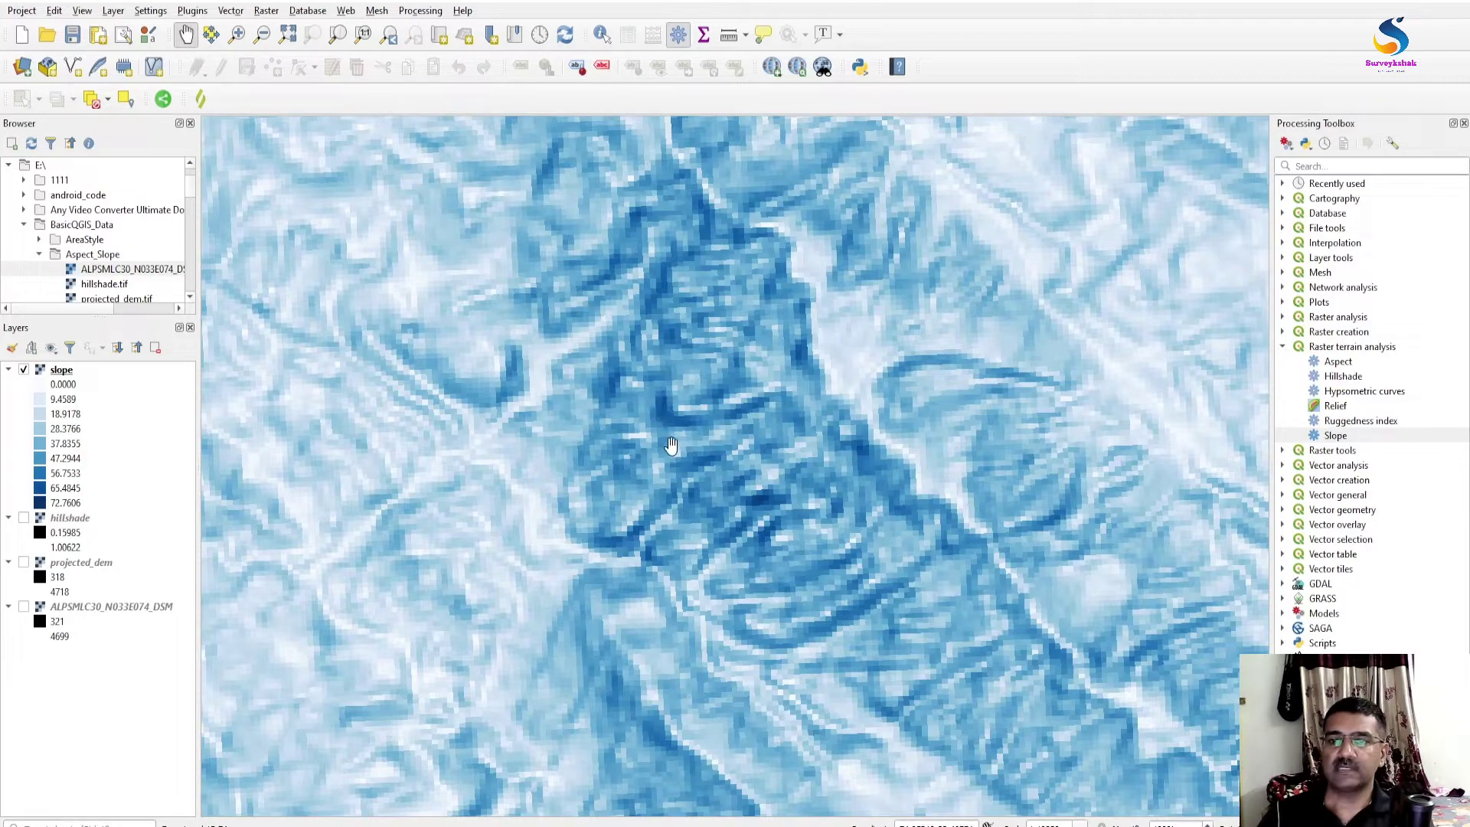
pyautogui.scroll(-1, 662, 402)
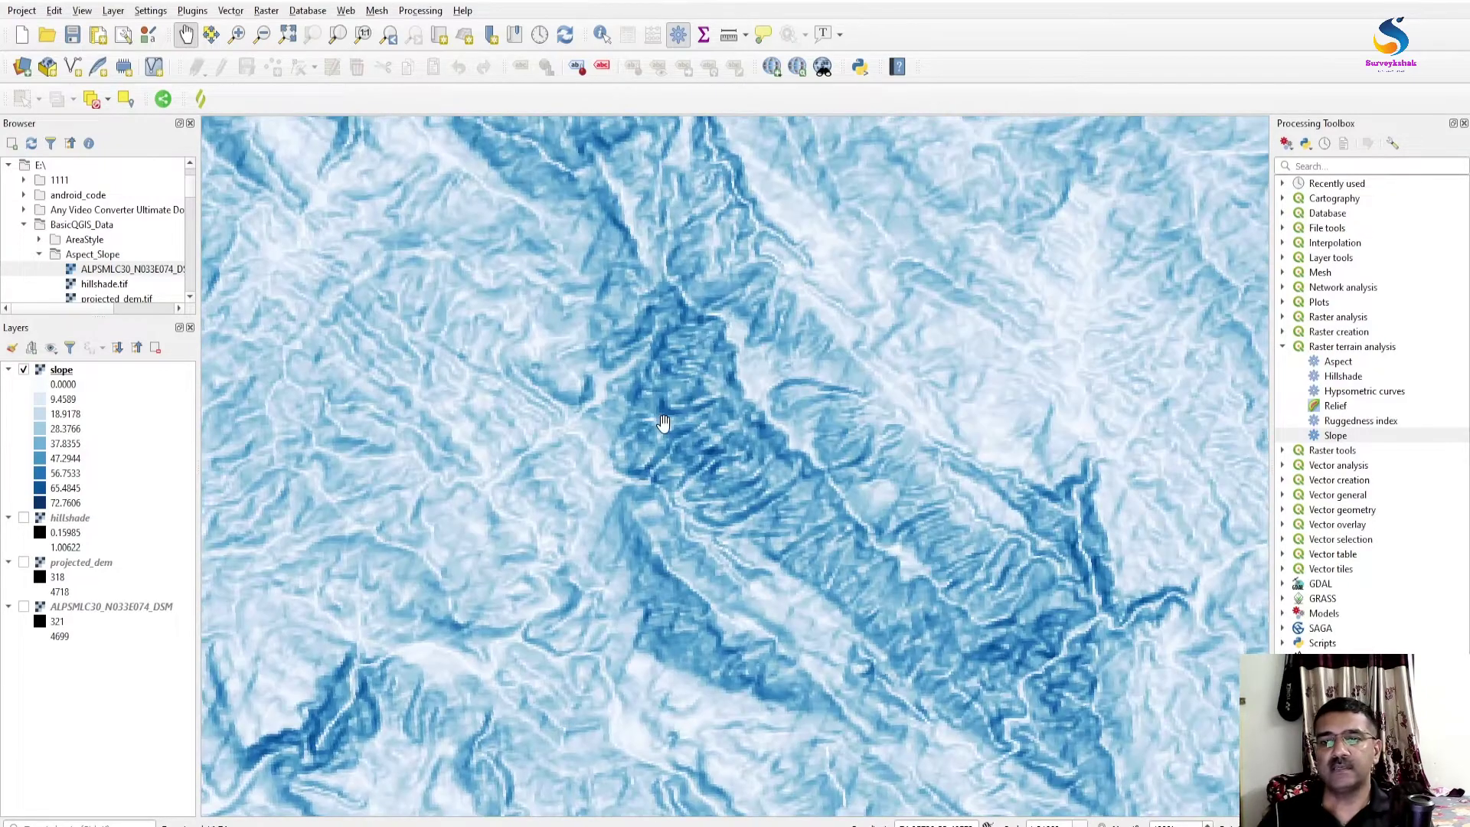
pyautogui.moveTo(418, 685); pyautogui.dragTo(649, 357)
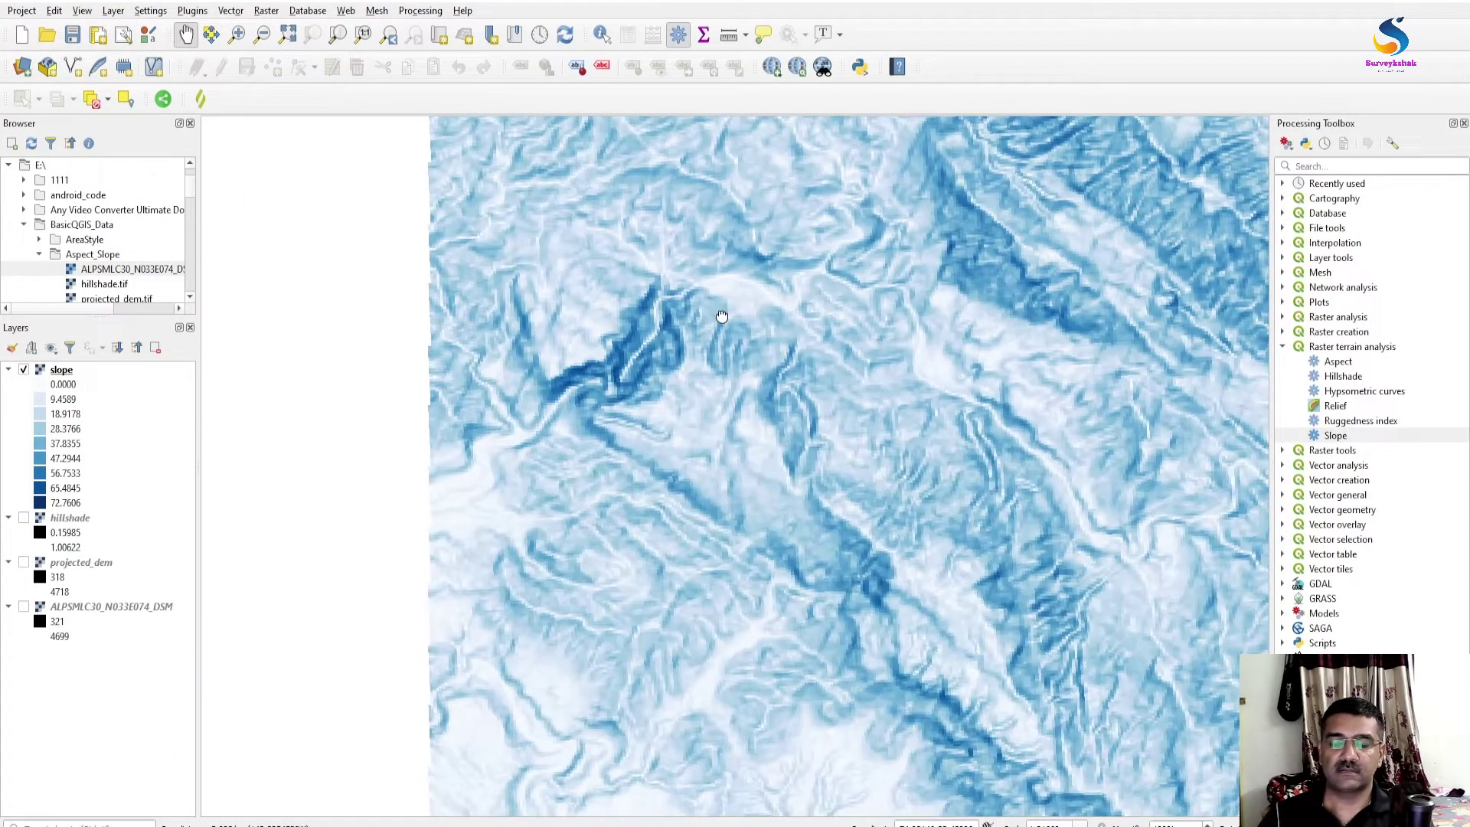
pyautogui.scroll(1, 609, 366)
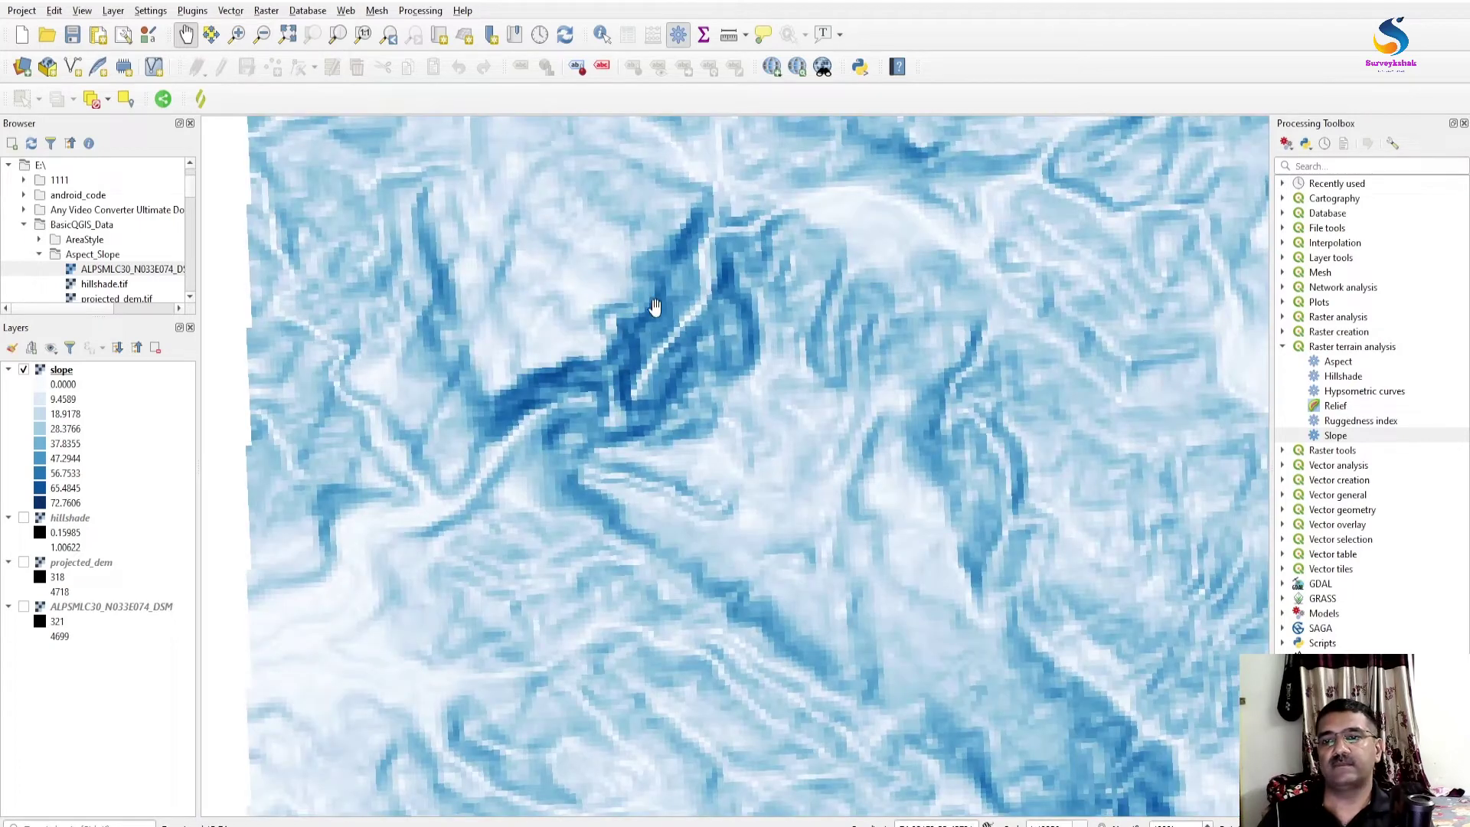
# Show the hillshade in place of the slope layer and inspect the steep gorge near the raster's western edge
pyautogui.click(23, 370)
pyautogui.click(24, 518)
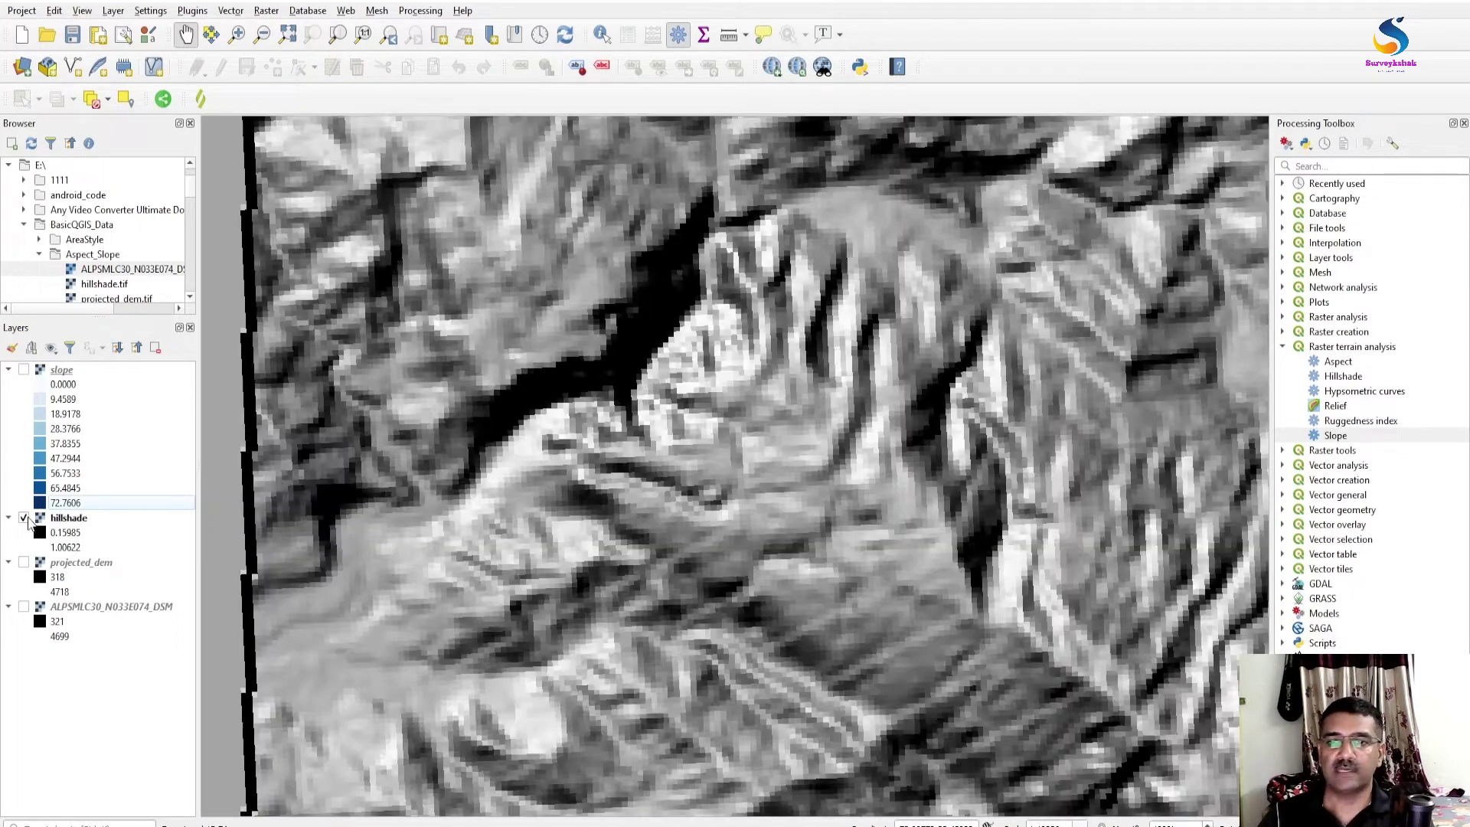
pyautogui.moveTo(493, 413); pyautogui.dragTo(575, 421)
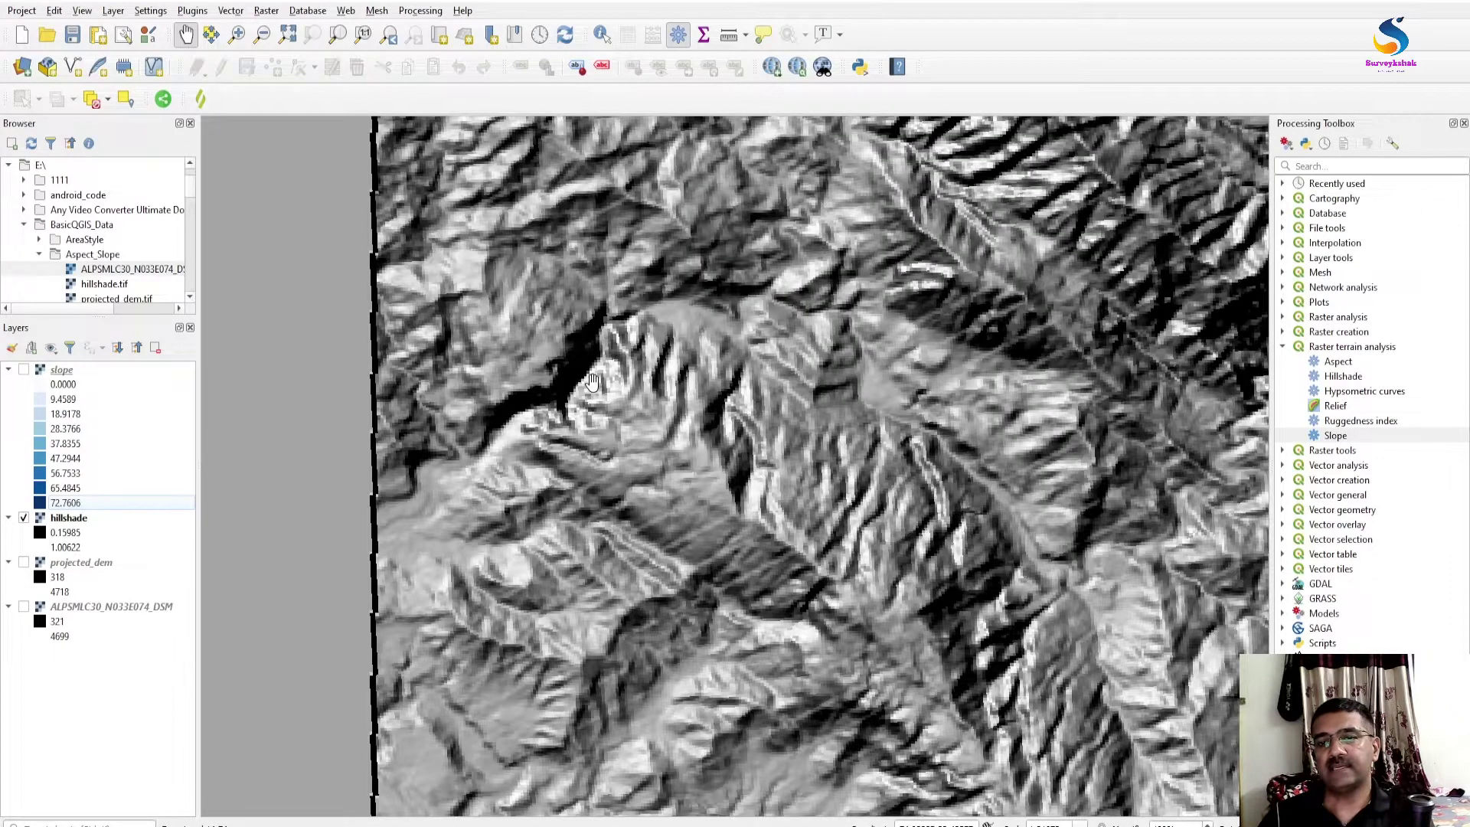
pyautogui.scroll(1, 585, 340)
pyautogui.scroll(-4, 572, 351)
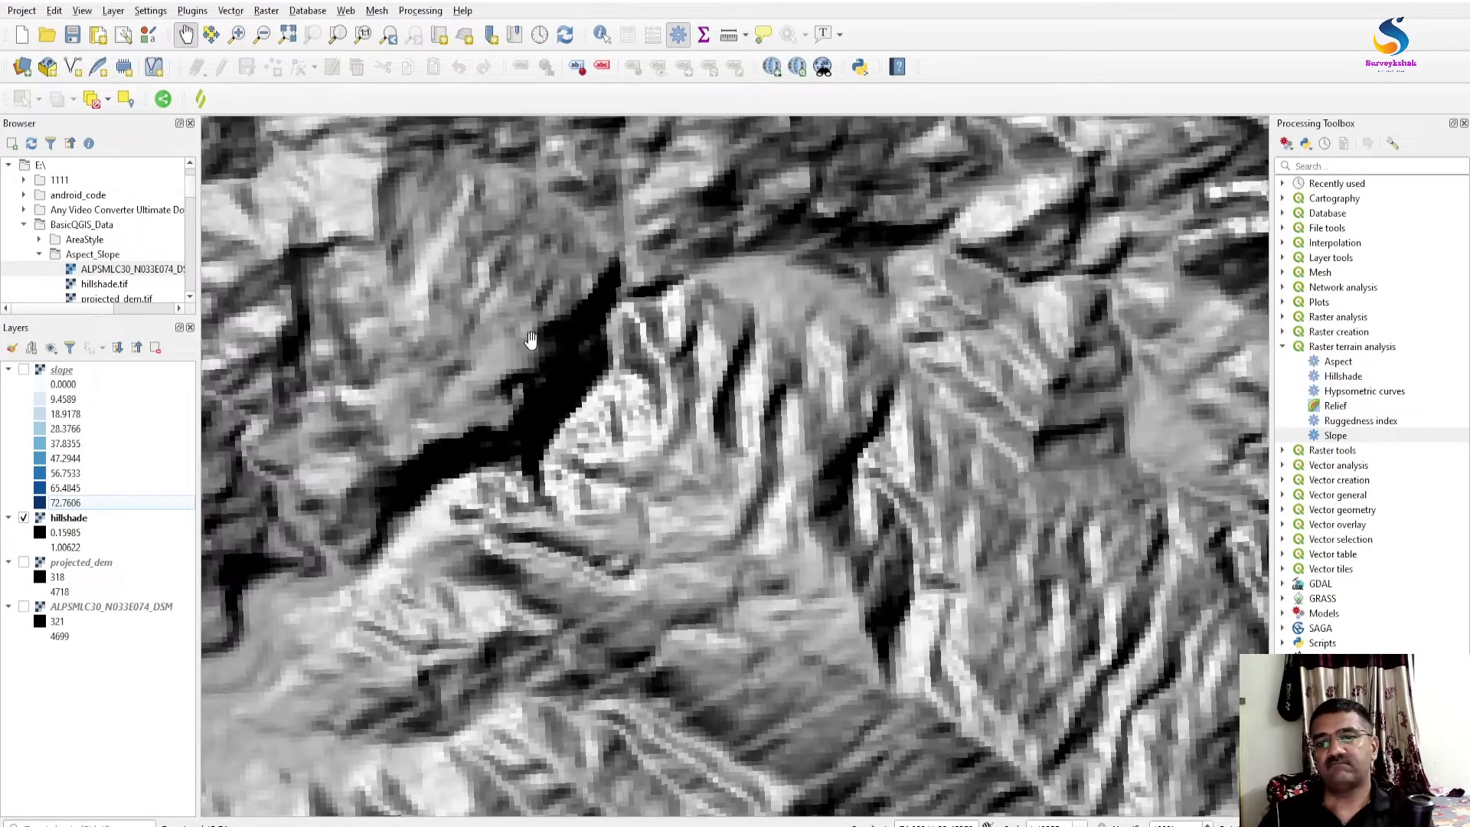
pyautogui.scroll(4, 568, 373)
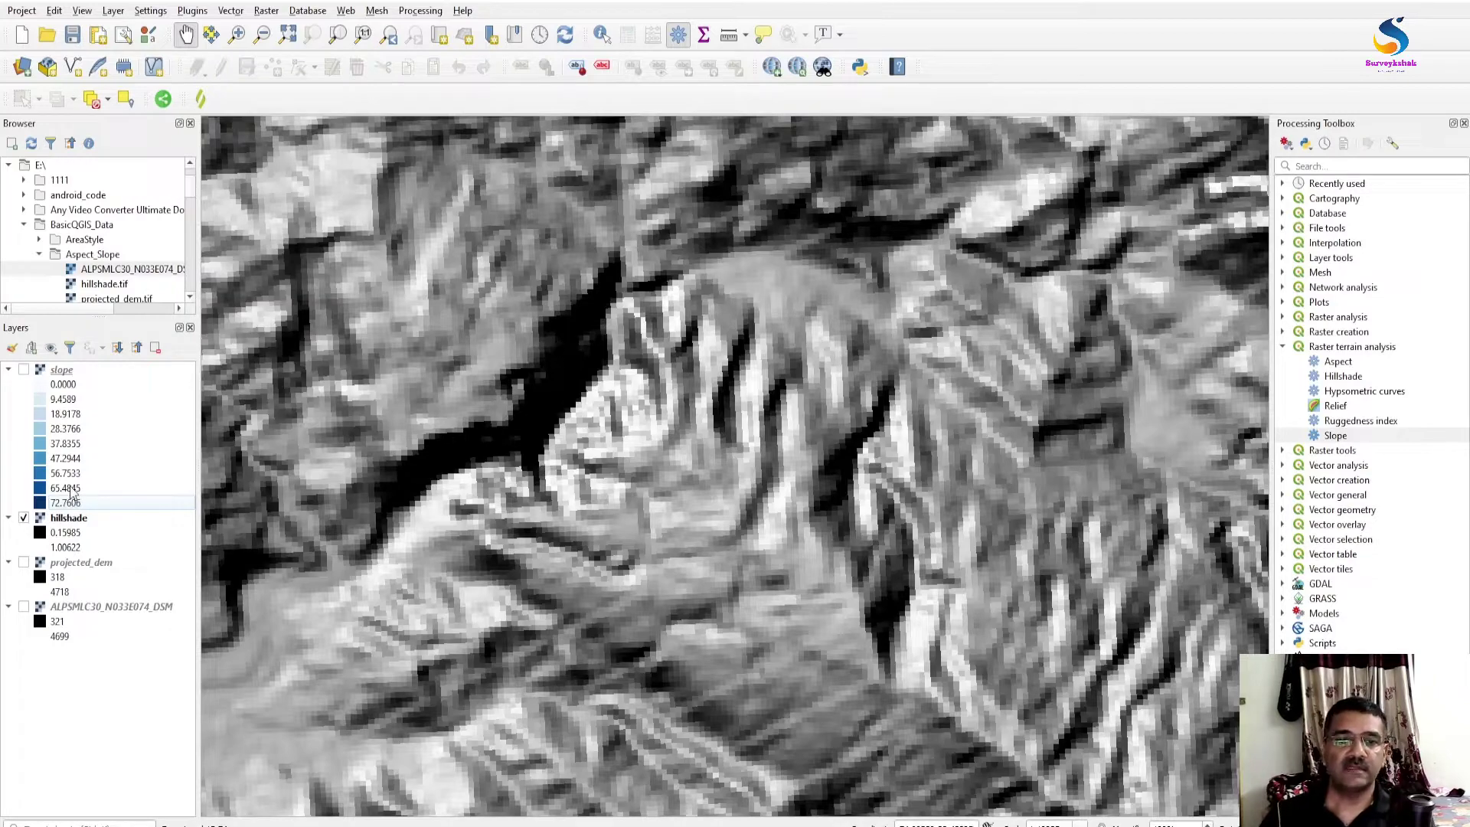
pyautogui.scroll(-1, 579, 381)
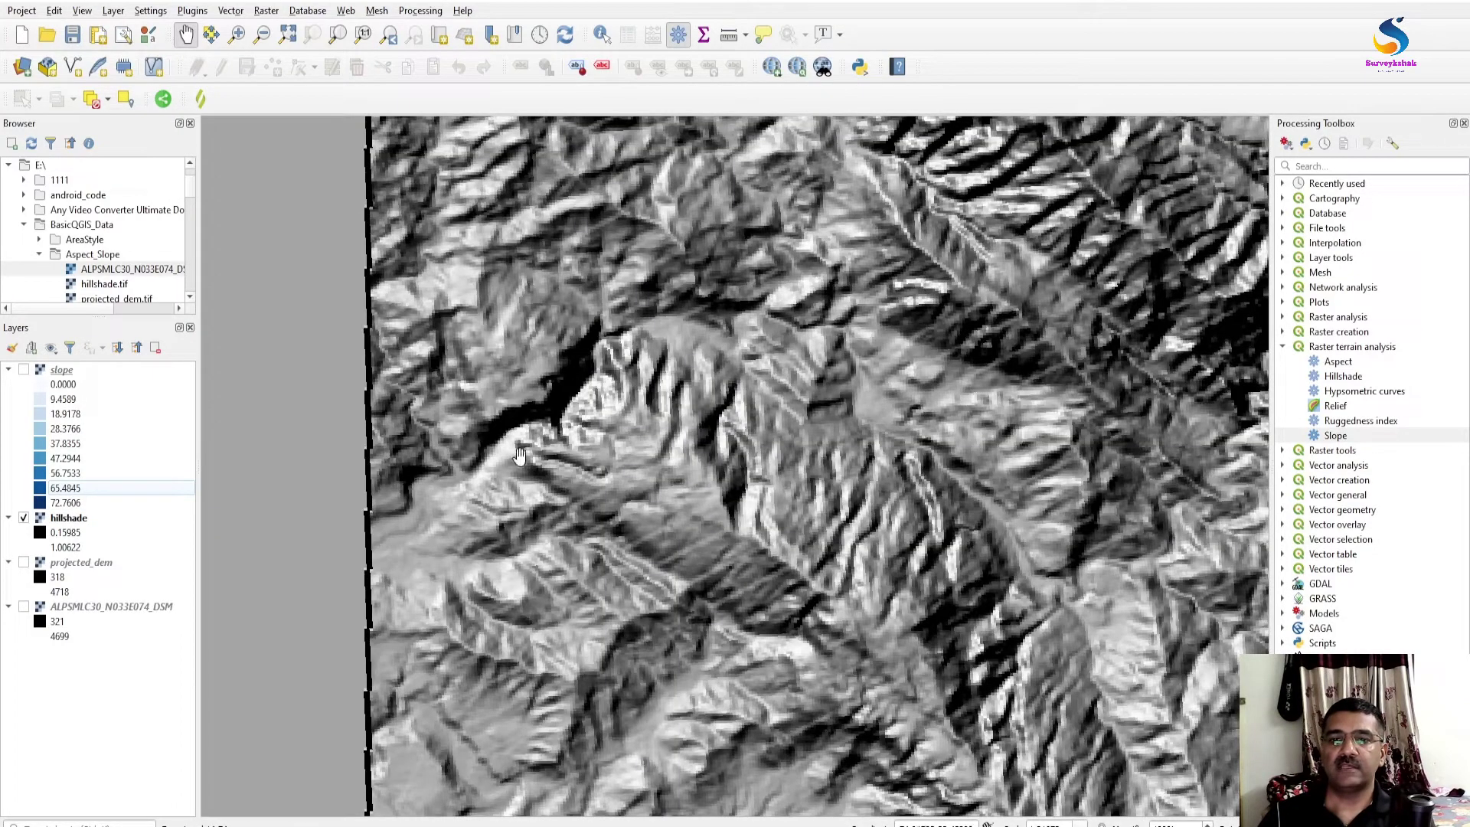
# Compare the gorge's slope colors with the hillshade beneath by toggling the slope layer, leaving only slope visible over the full extent
pyautogui.click(25, 371)
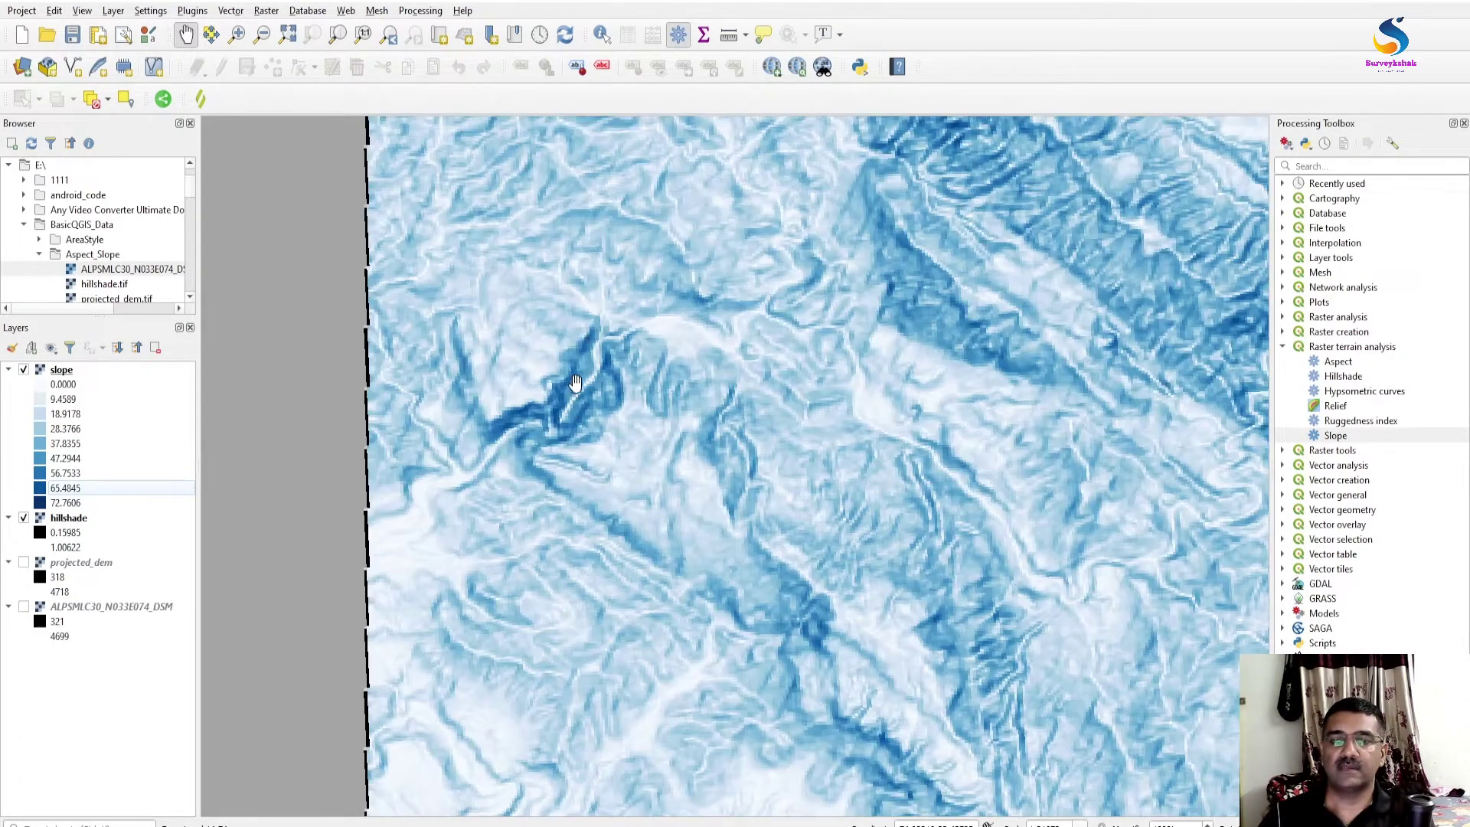
pyautogui.scroll(1, 576, 381)
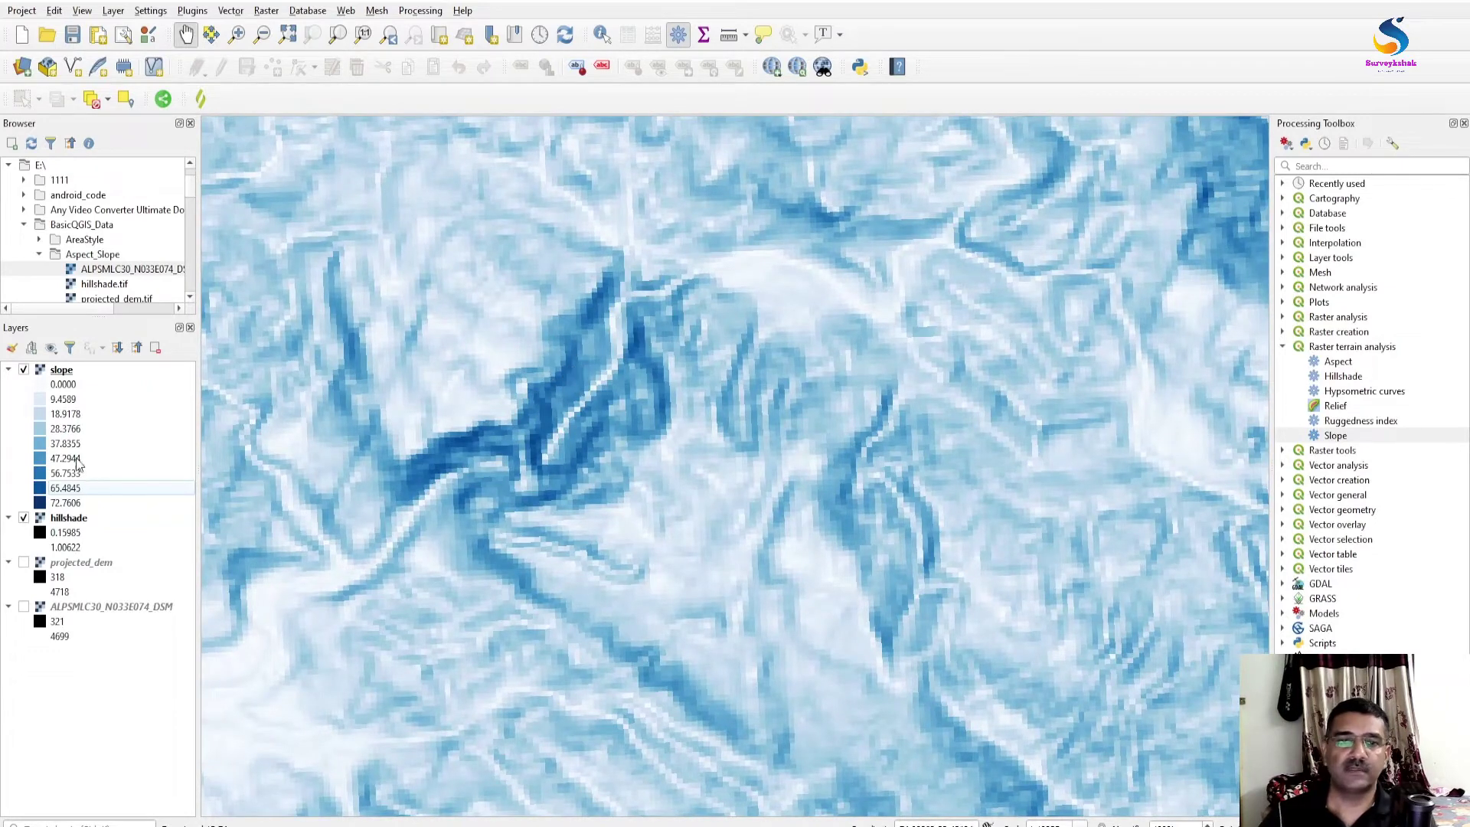
pyautogui.click(24, 371)
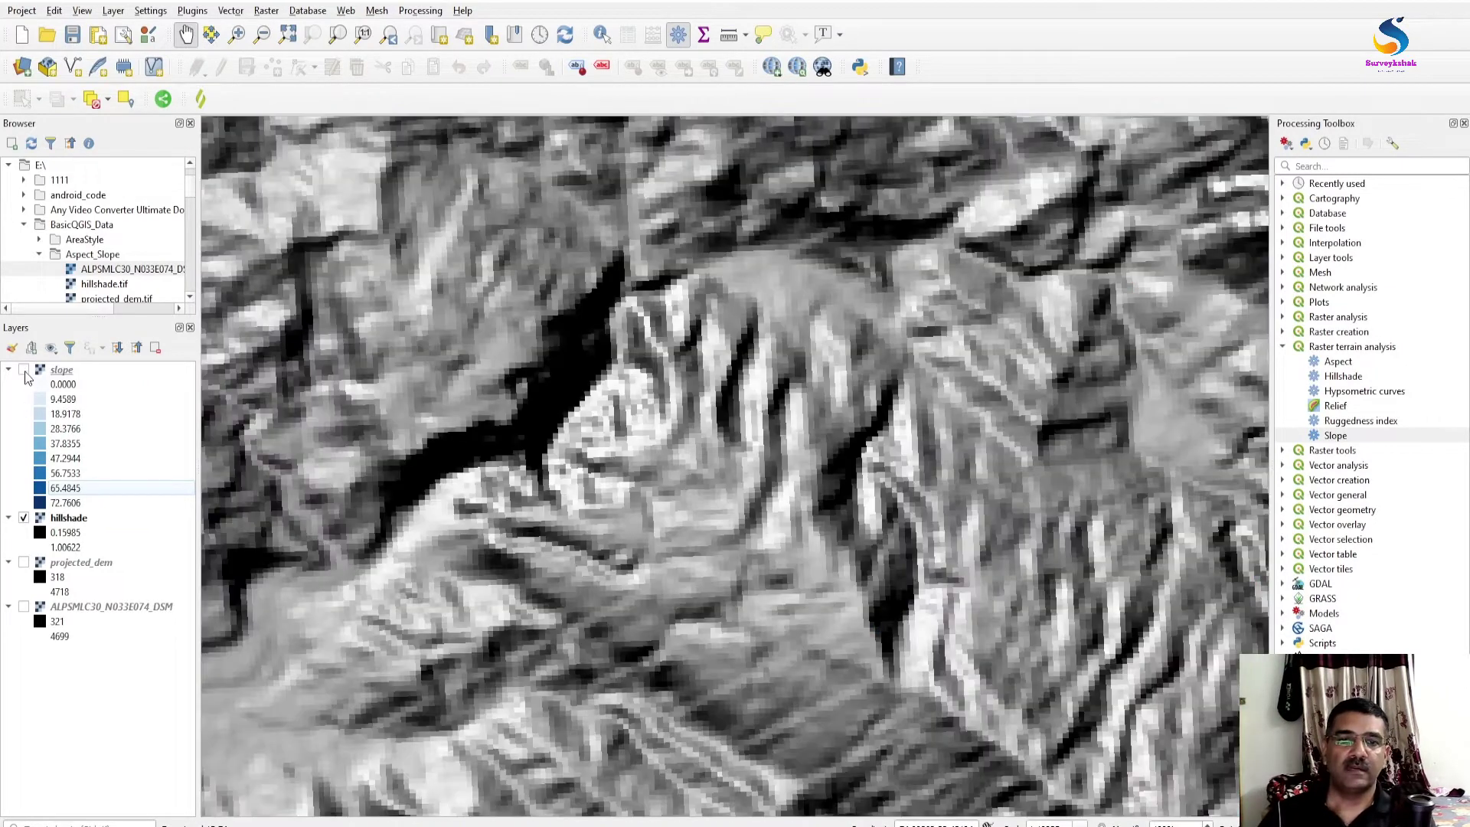
pyautogui.click(25, 371)
pyautogui.scroll(-5, 490, 459)
pyautogui.scroll(3, 498, 465)
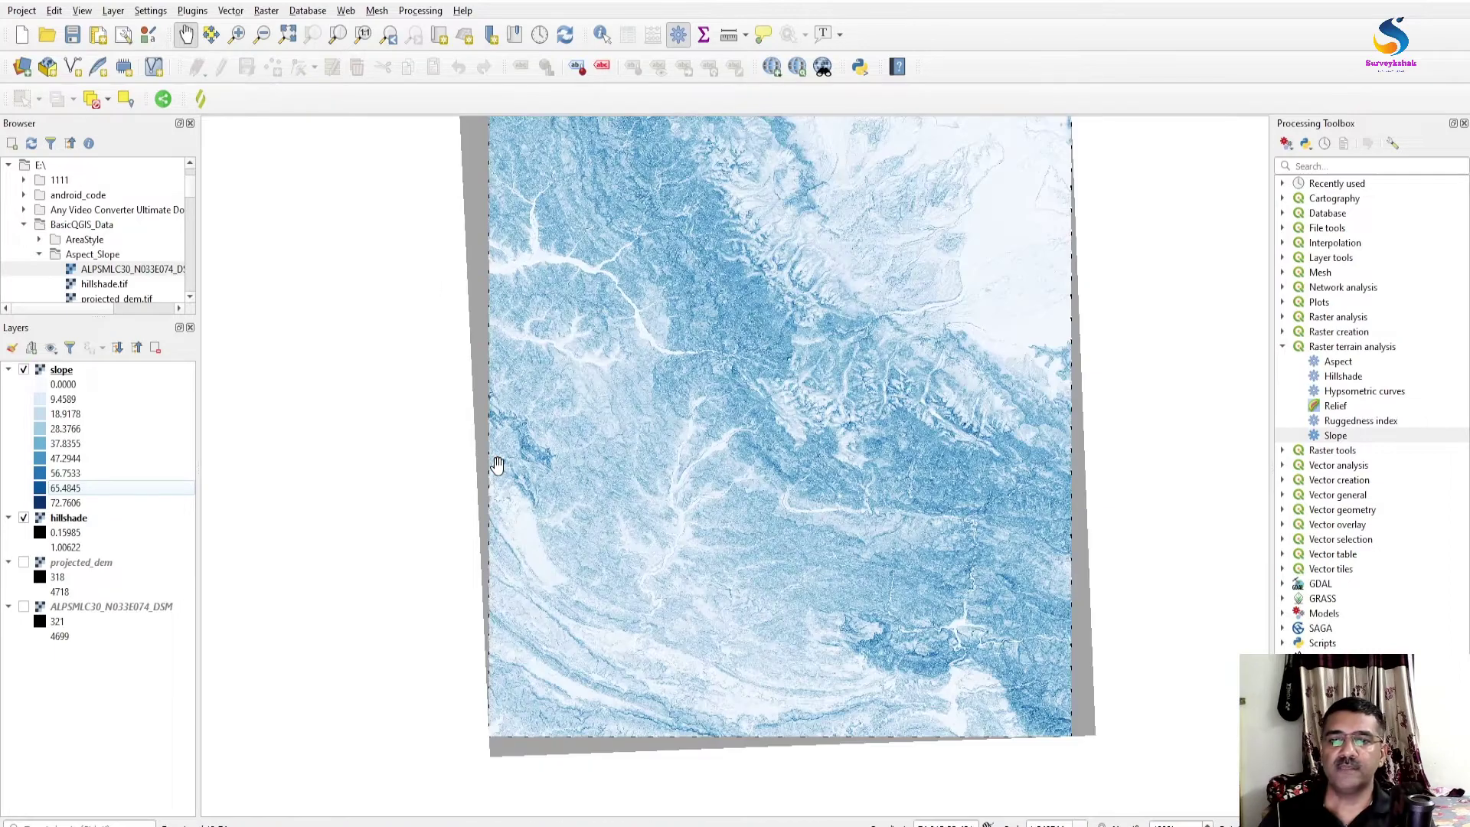
pyautogui.click(24, 519)
pyautogui.scroll(-3, 671, 406)
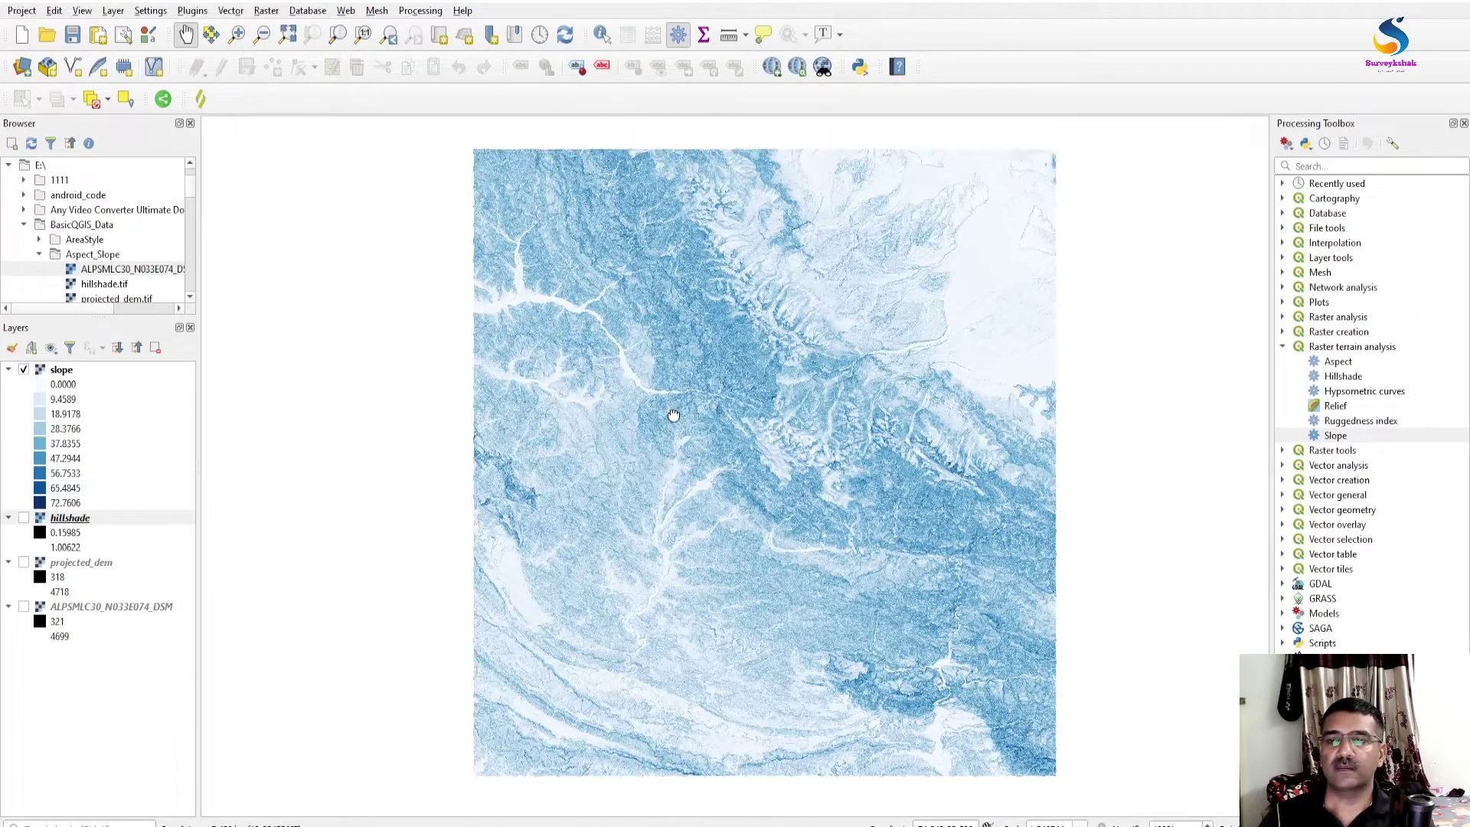
pyautogui.scroll(1, 689, 444)
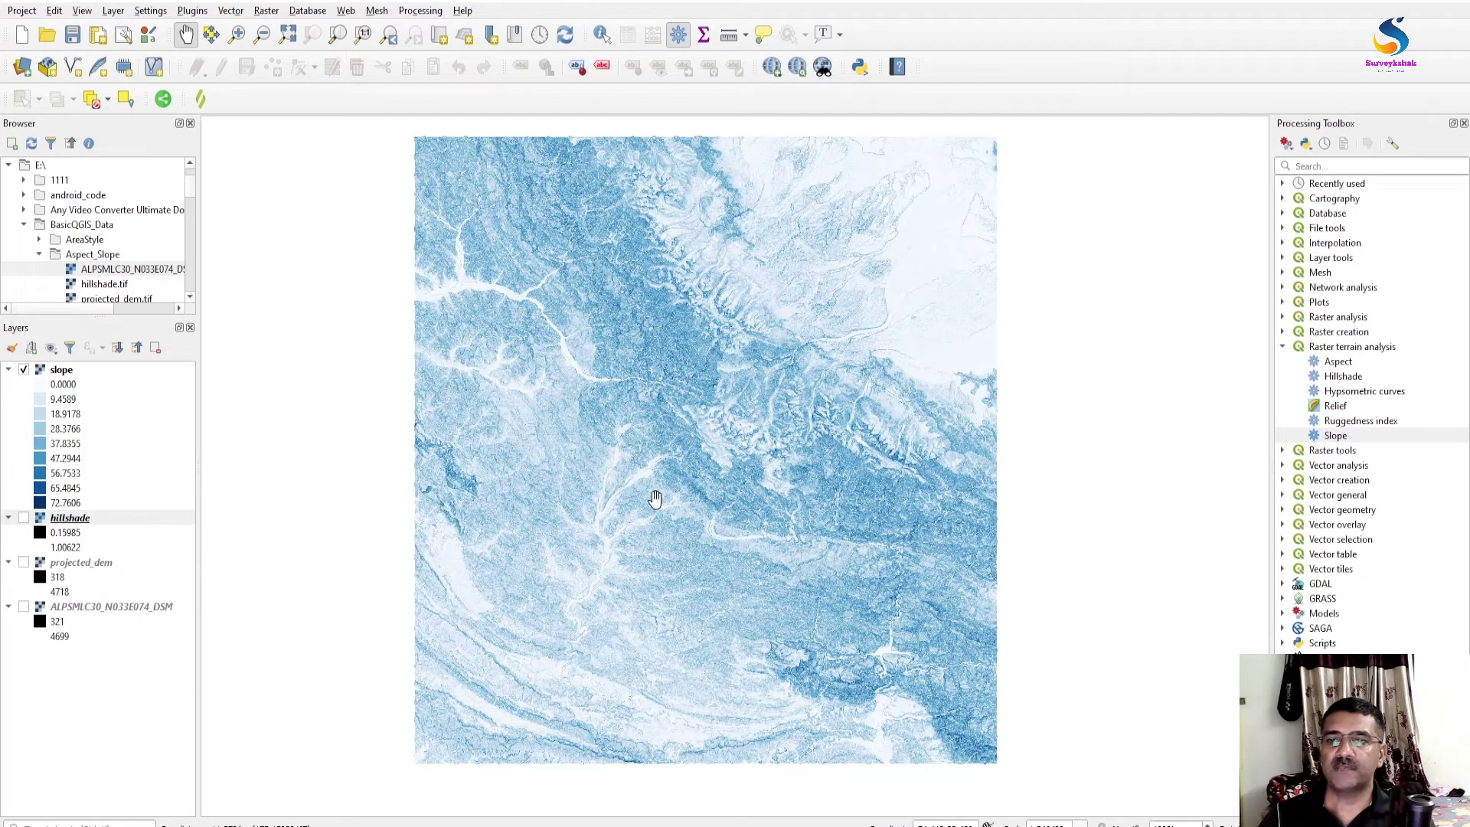
# Generate the aspect raster from projected_dem, saving it as aspect.tif in the Aspect_Slope folder, and close the tool
pyautogui.click(1346, 363)
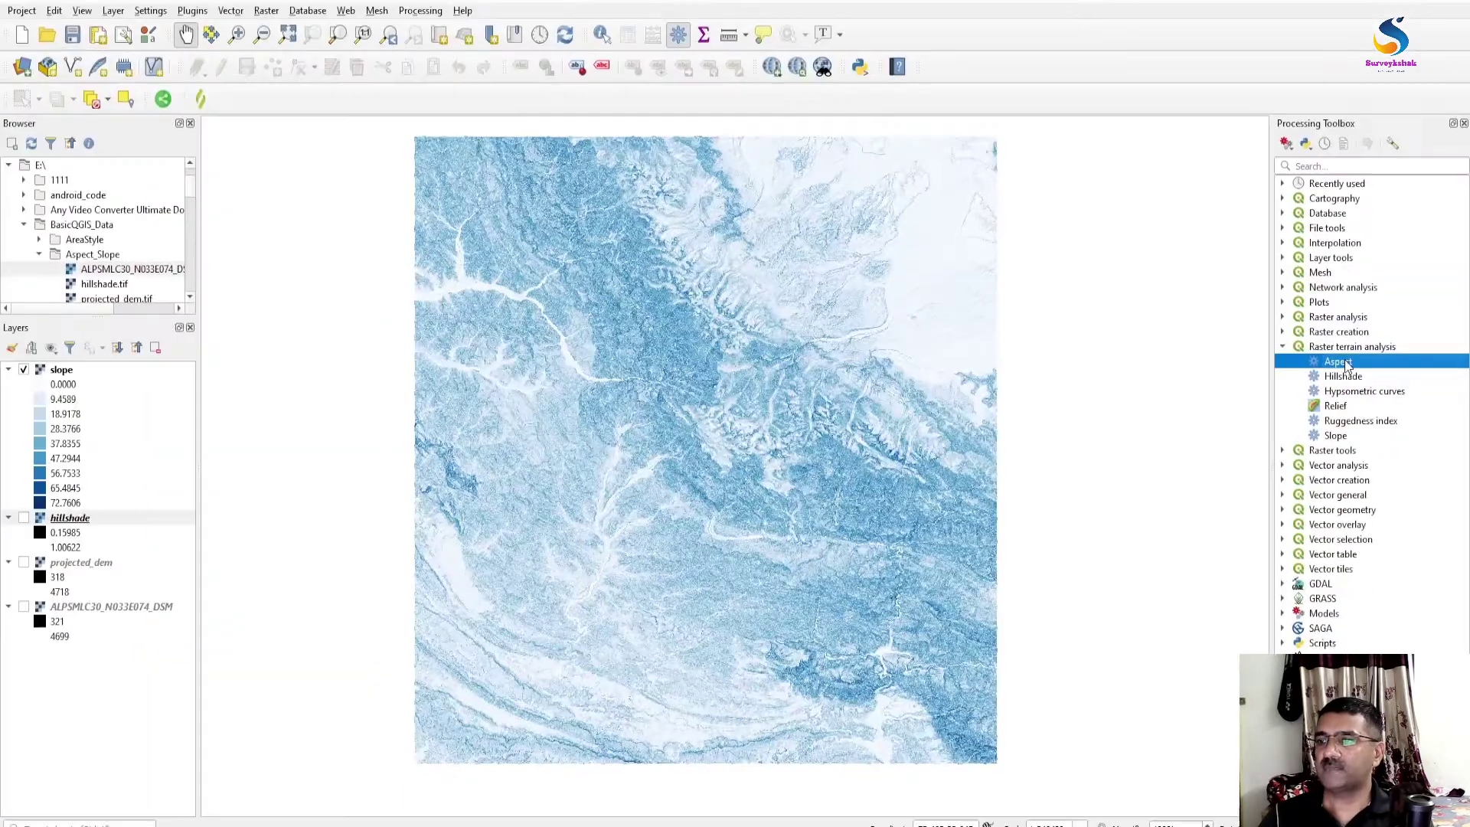
pyautogui.doubleClick(1346, 362)
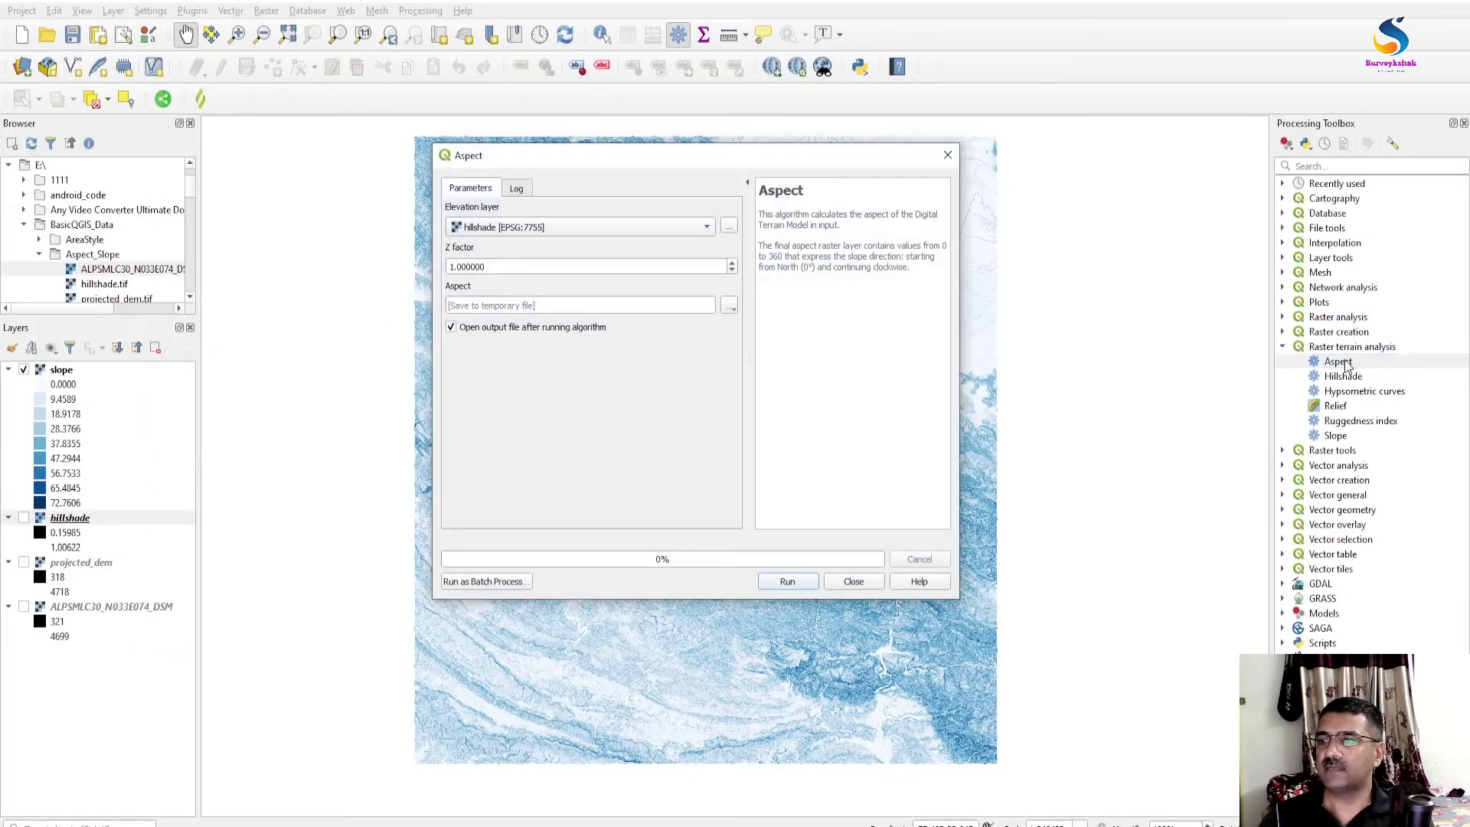
pyautogui.click(516, 233)
pyautogui.click(502, 246)
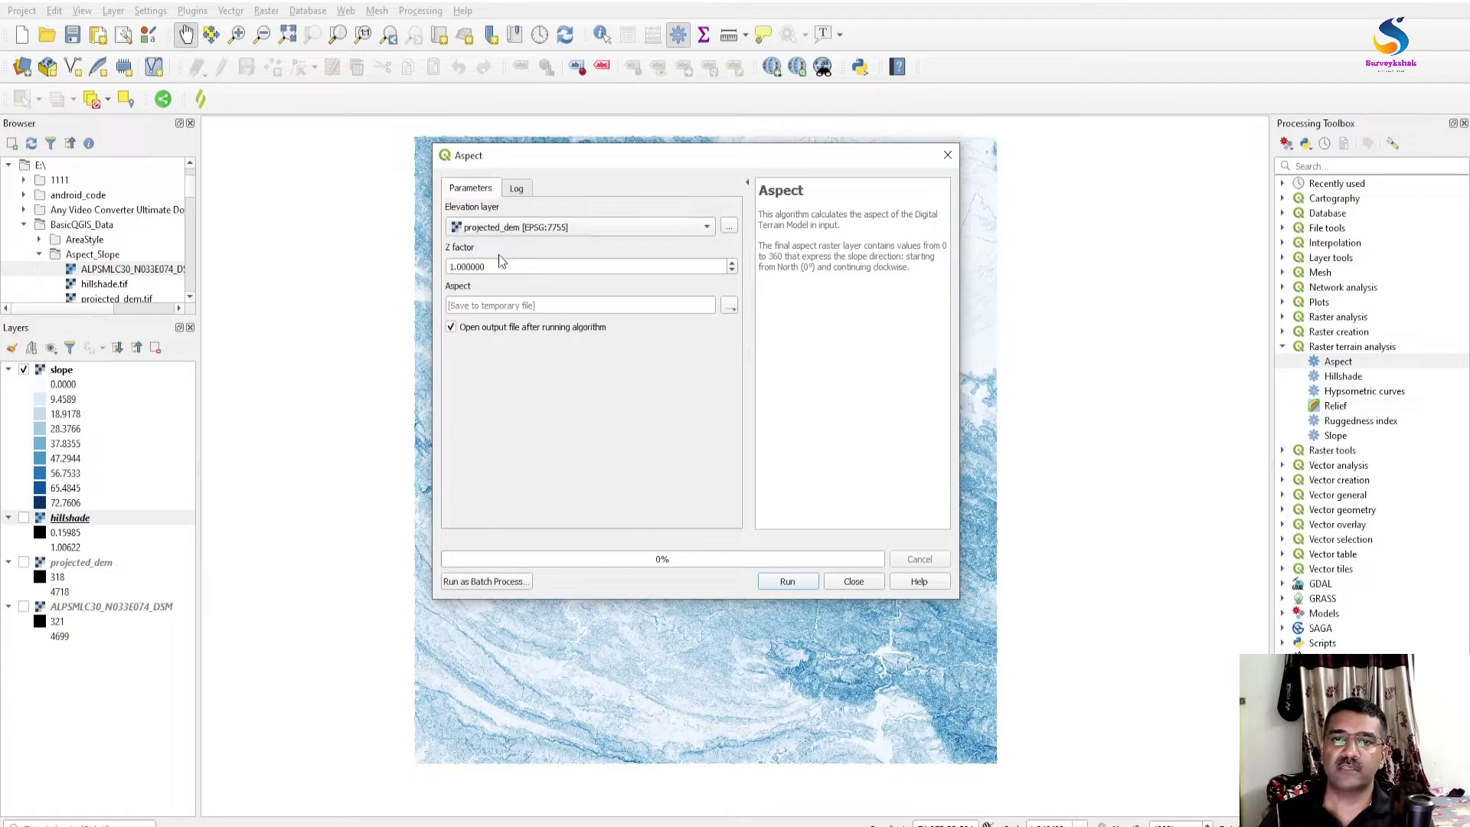
pyautogui.click(727, 307)
pyautogui.click(751, 346)
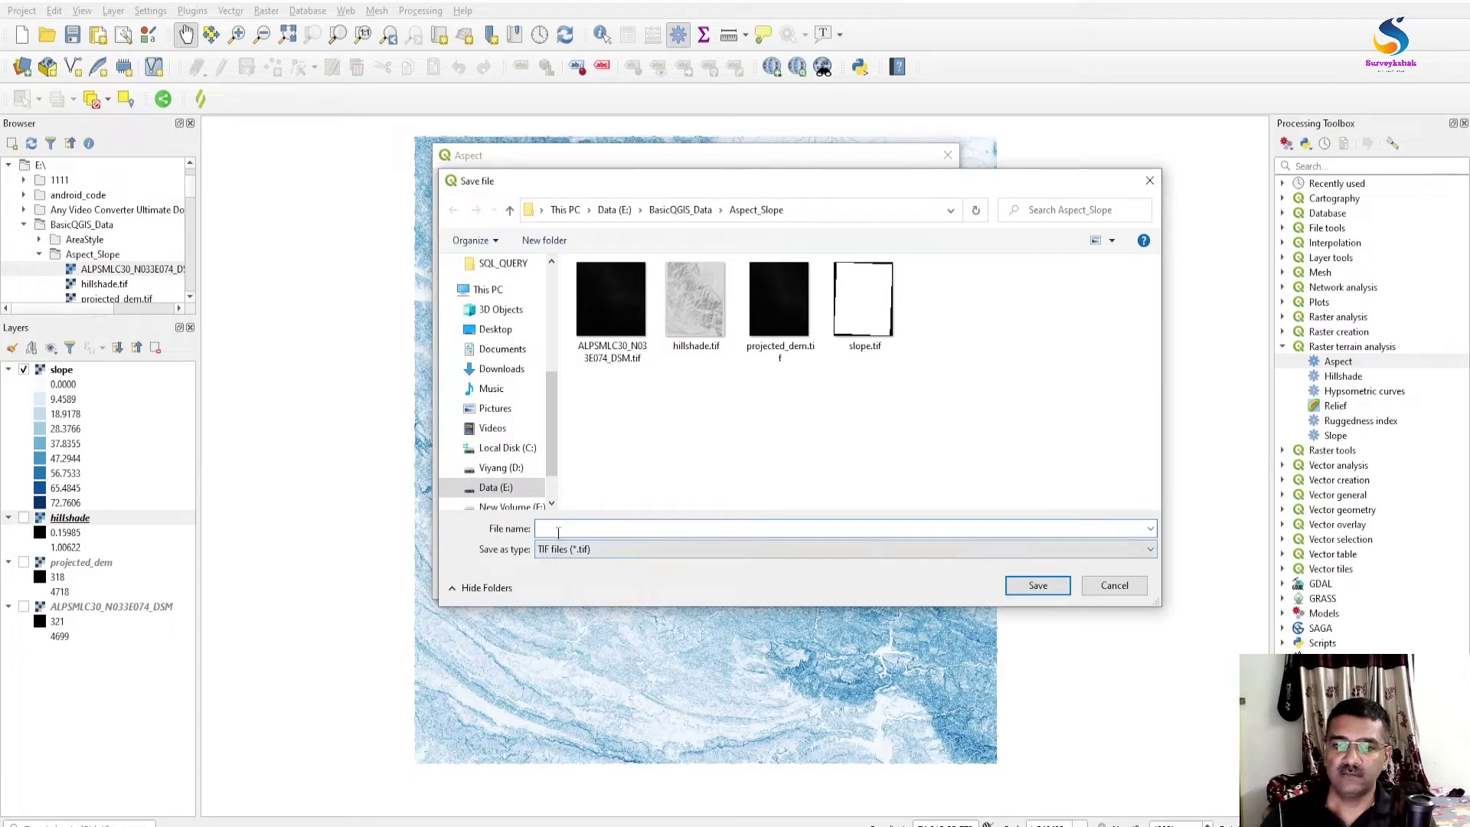
pyautogui.write('a')
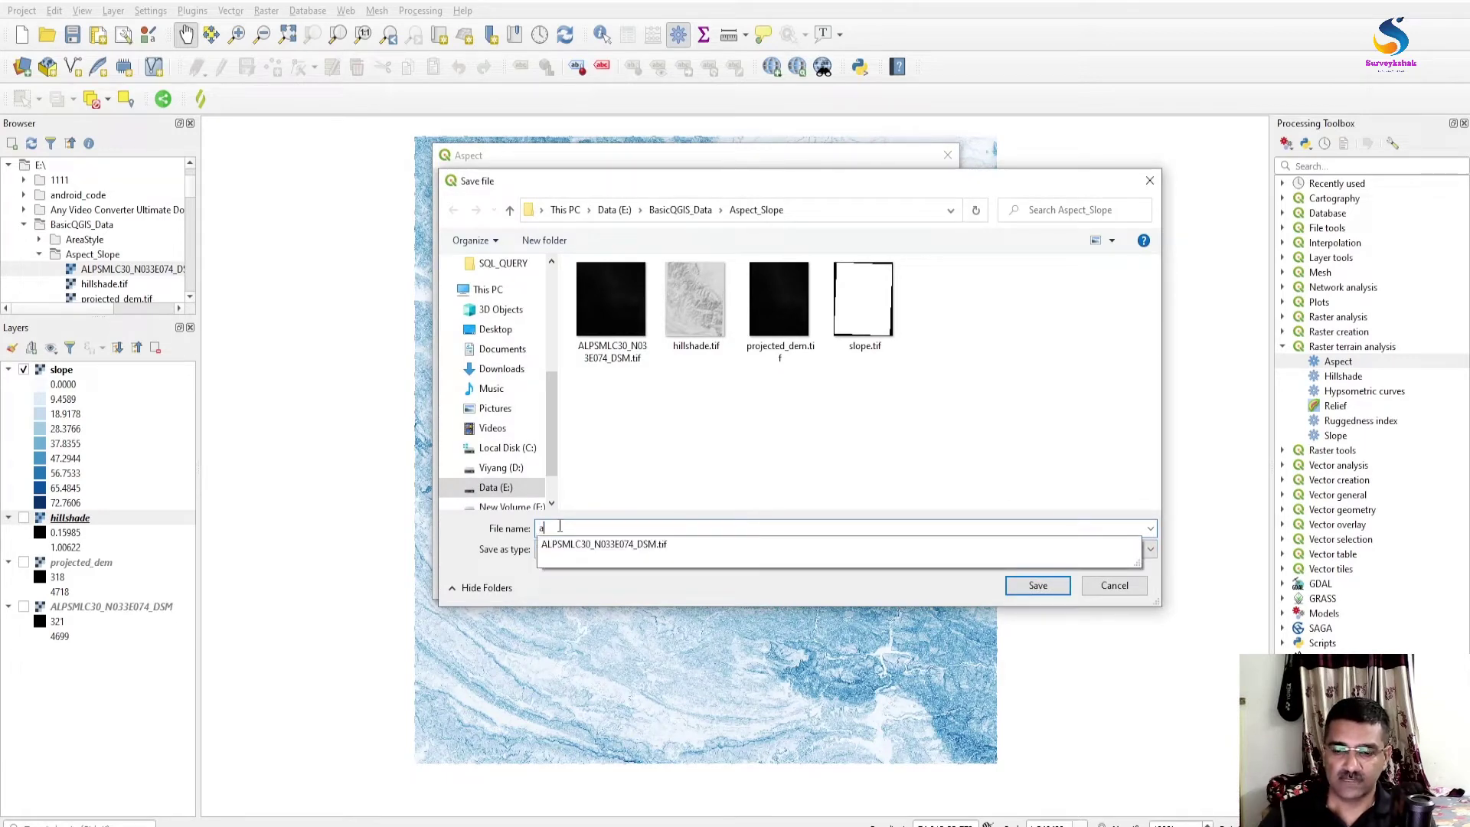
pyautogui.write('spect')
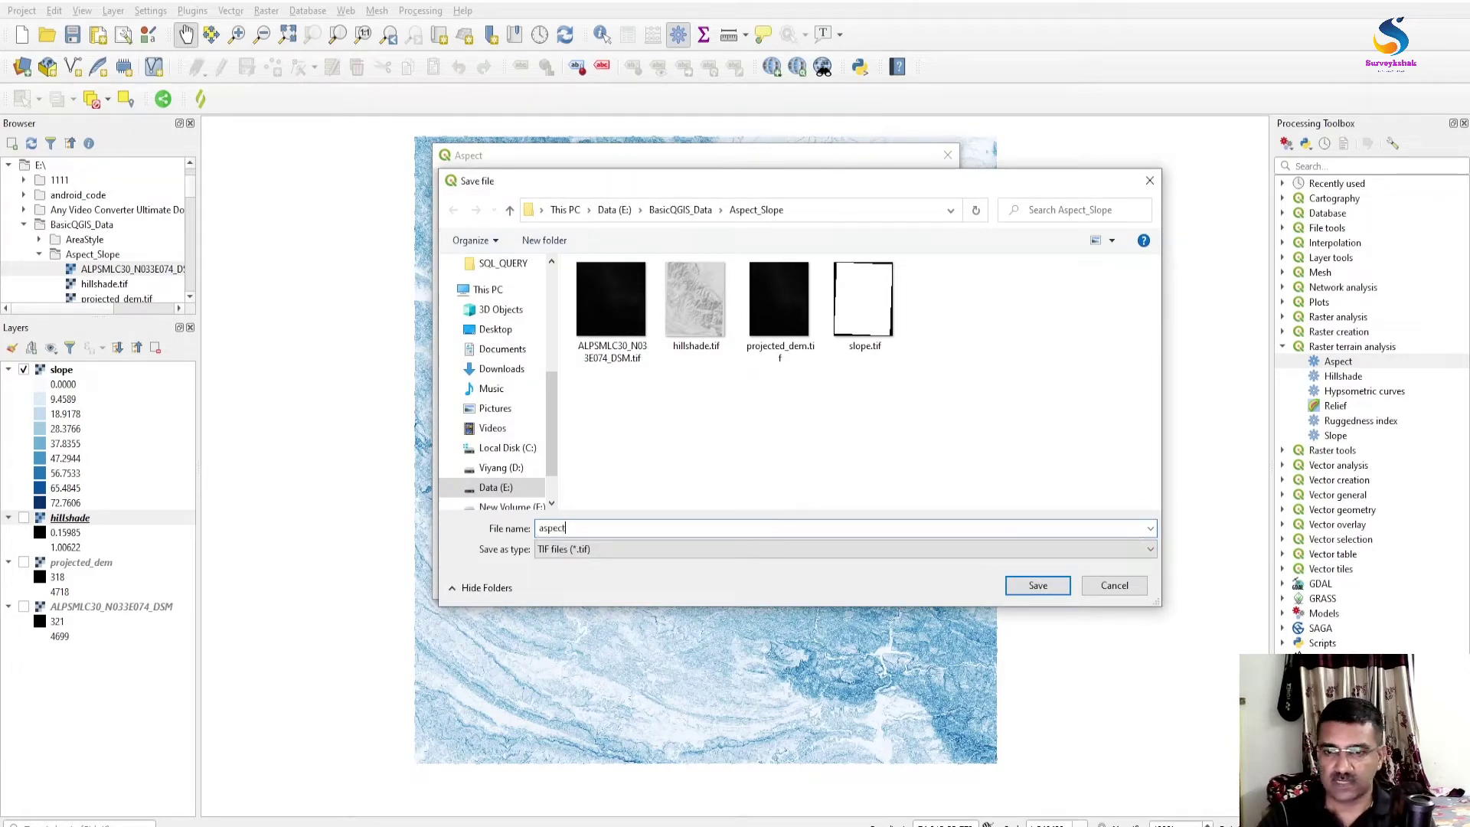
pyautogui.press('Return')
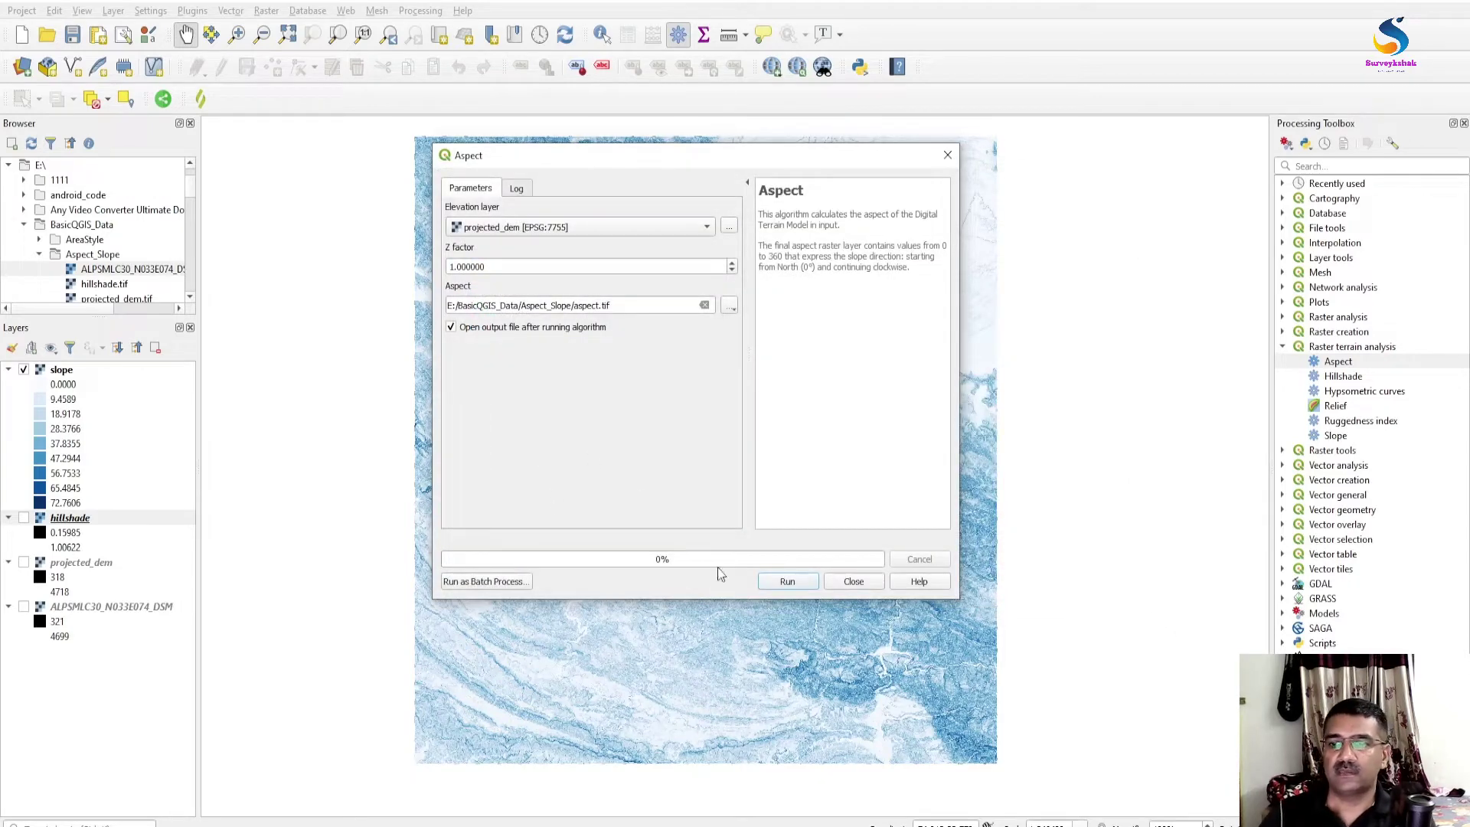
pyautogui.click(789, 582)
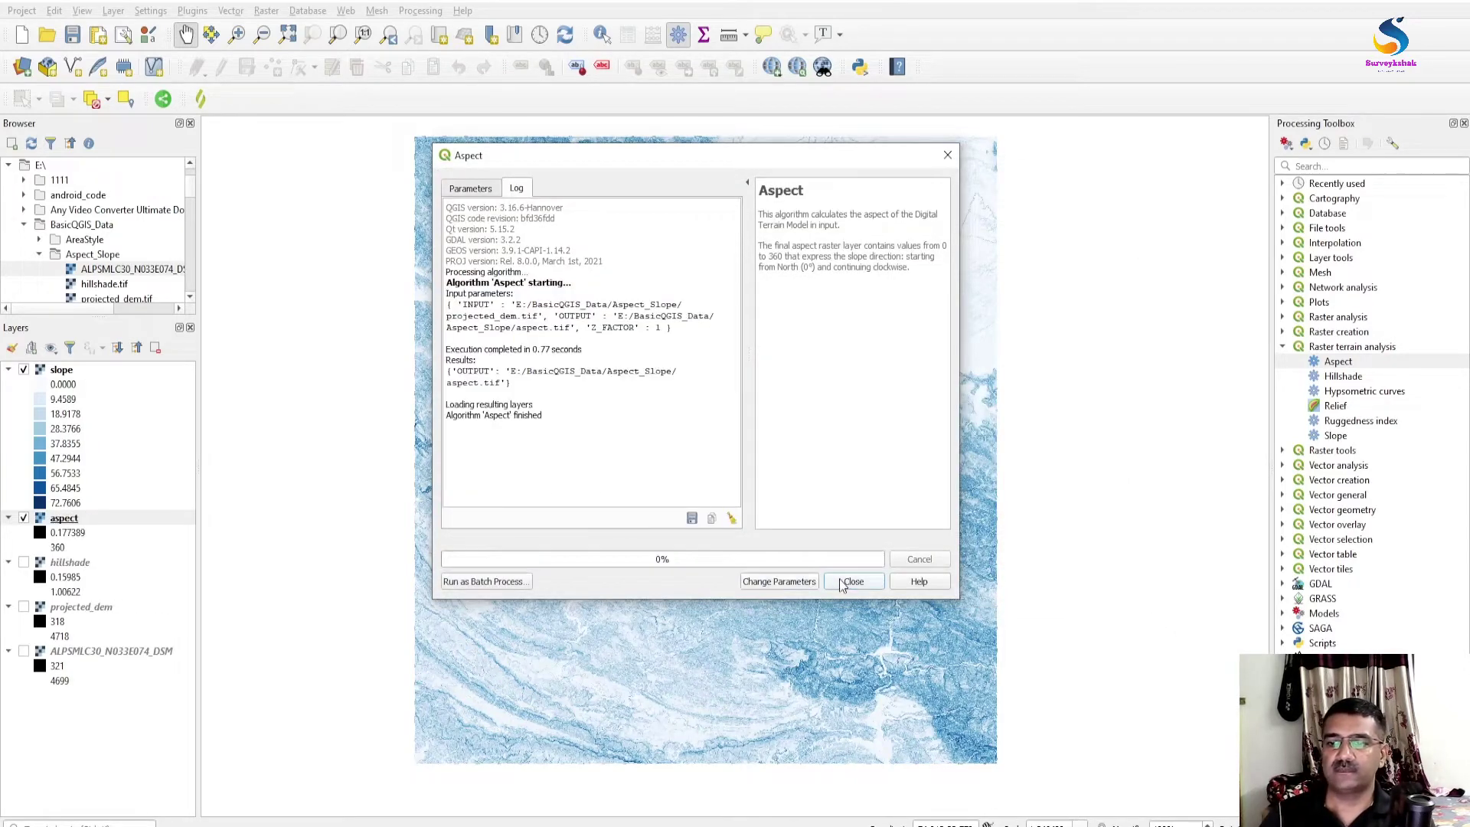
pyautogui.click(839, 582)
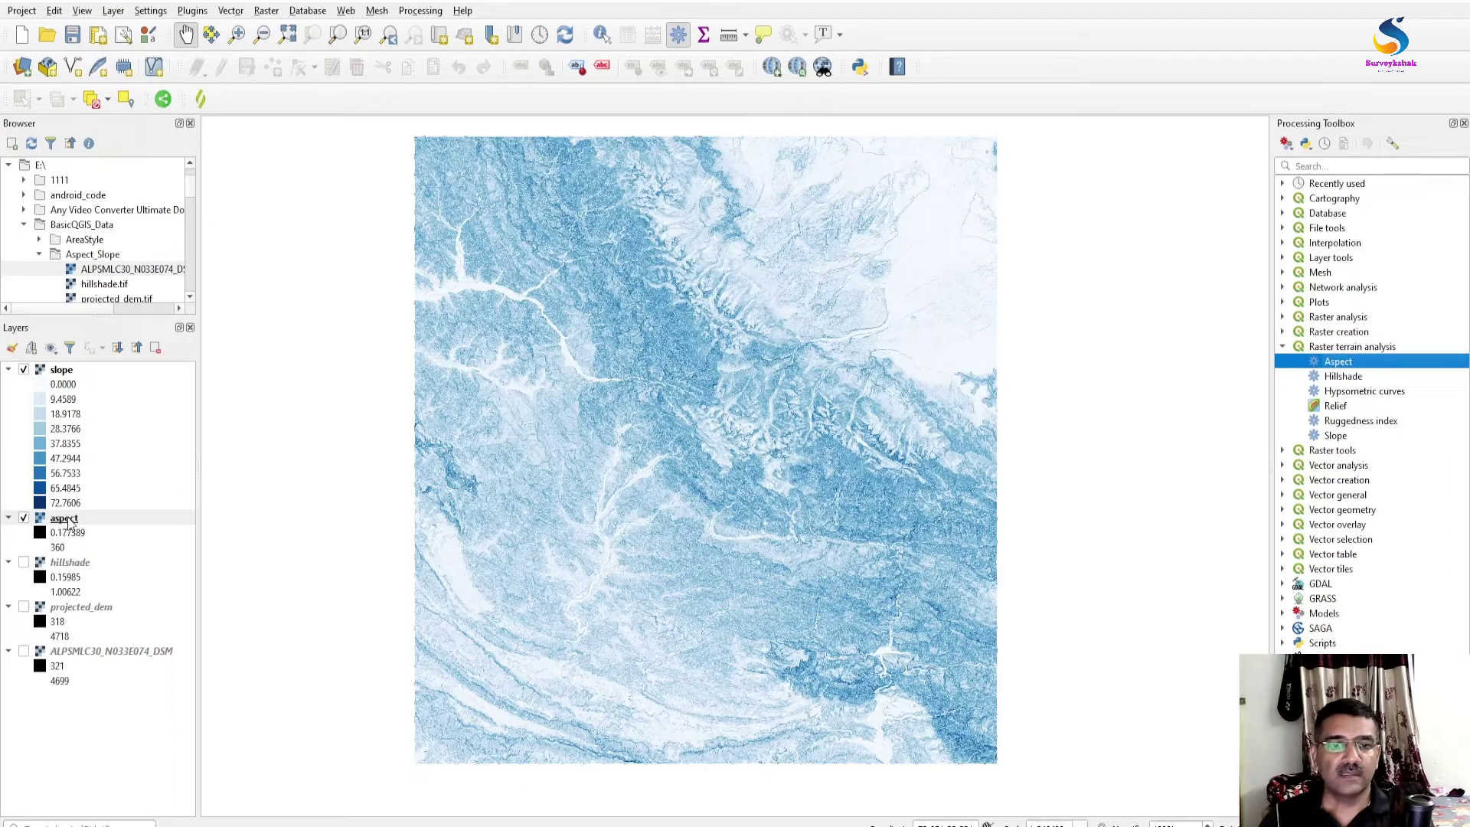
# Move the aspect layer above slope in the layer order, then hide the slope layer and collapse its legend
pyautogui.moveTo(61, 525); pyautogui.dragTo(87, 371)
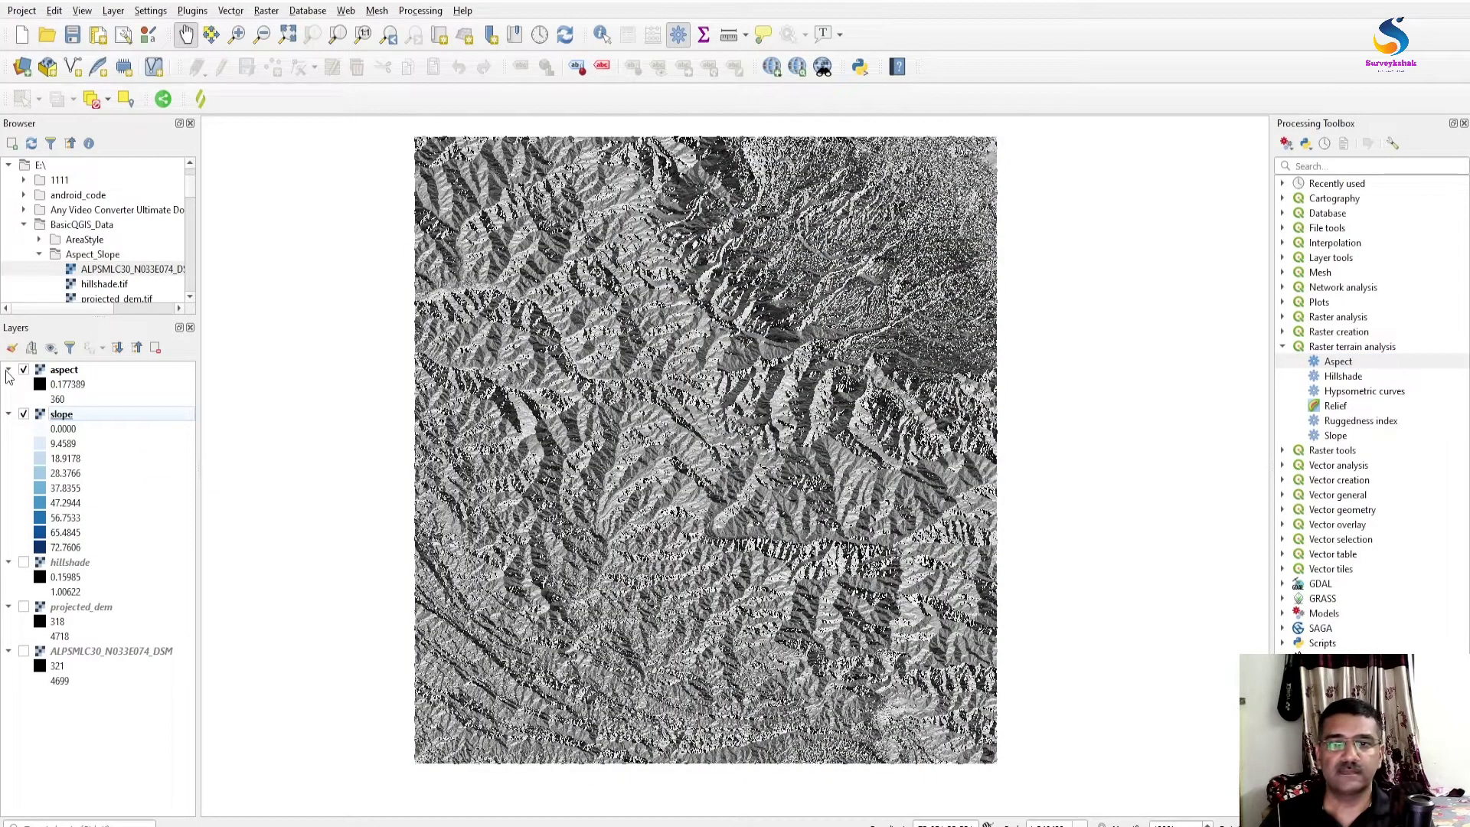
pyautogui.click(23, 415)
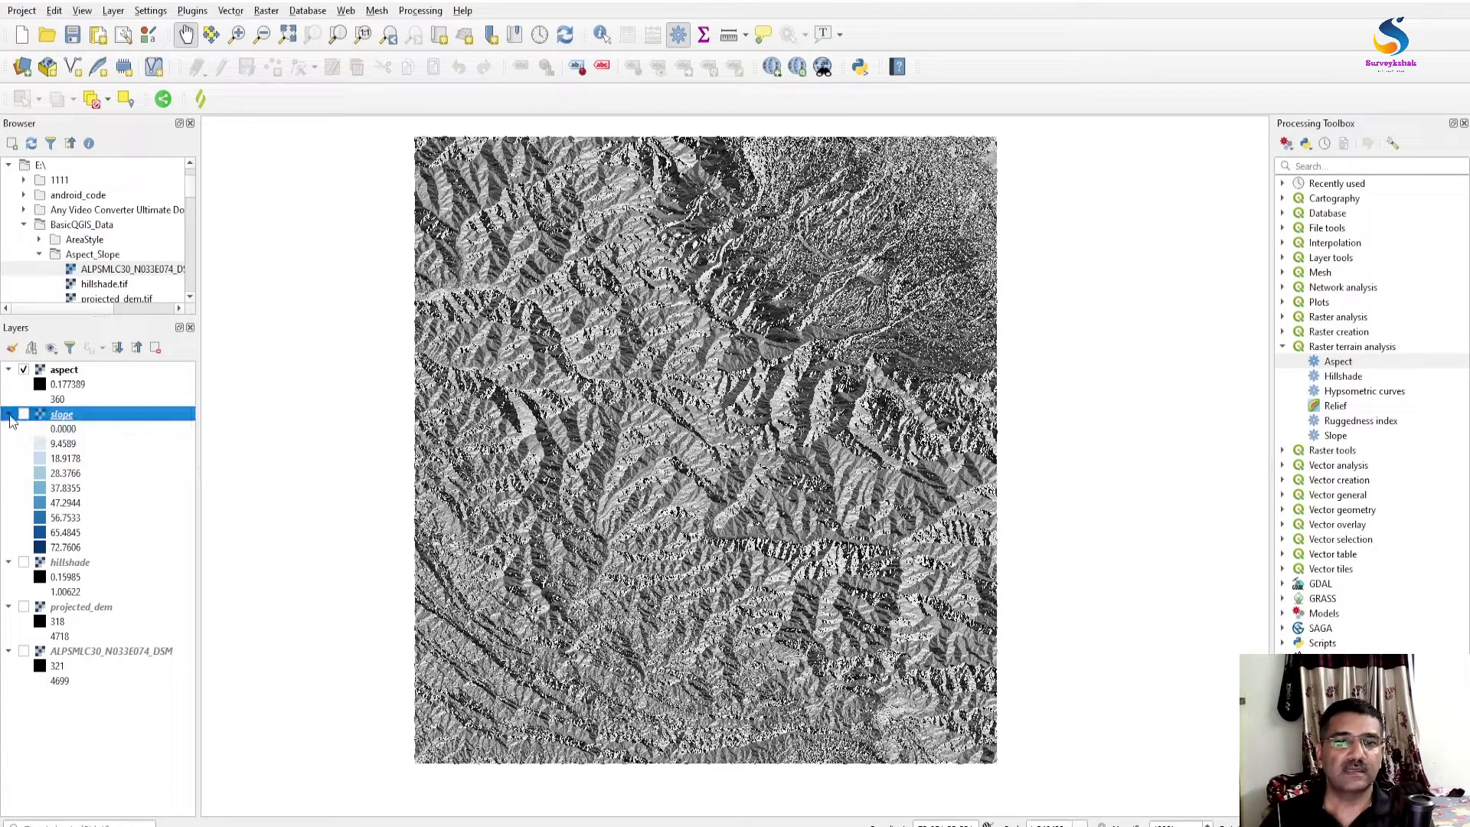
pyautogui.click(9, 415)
# Examine the gray aspect raster's legend range and its slope-direction pattern across the mountains and the flatter northeastern area
pyautogui.scroll(1, 556, 338)
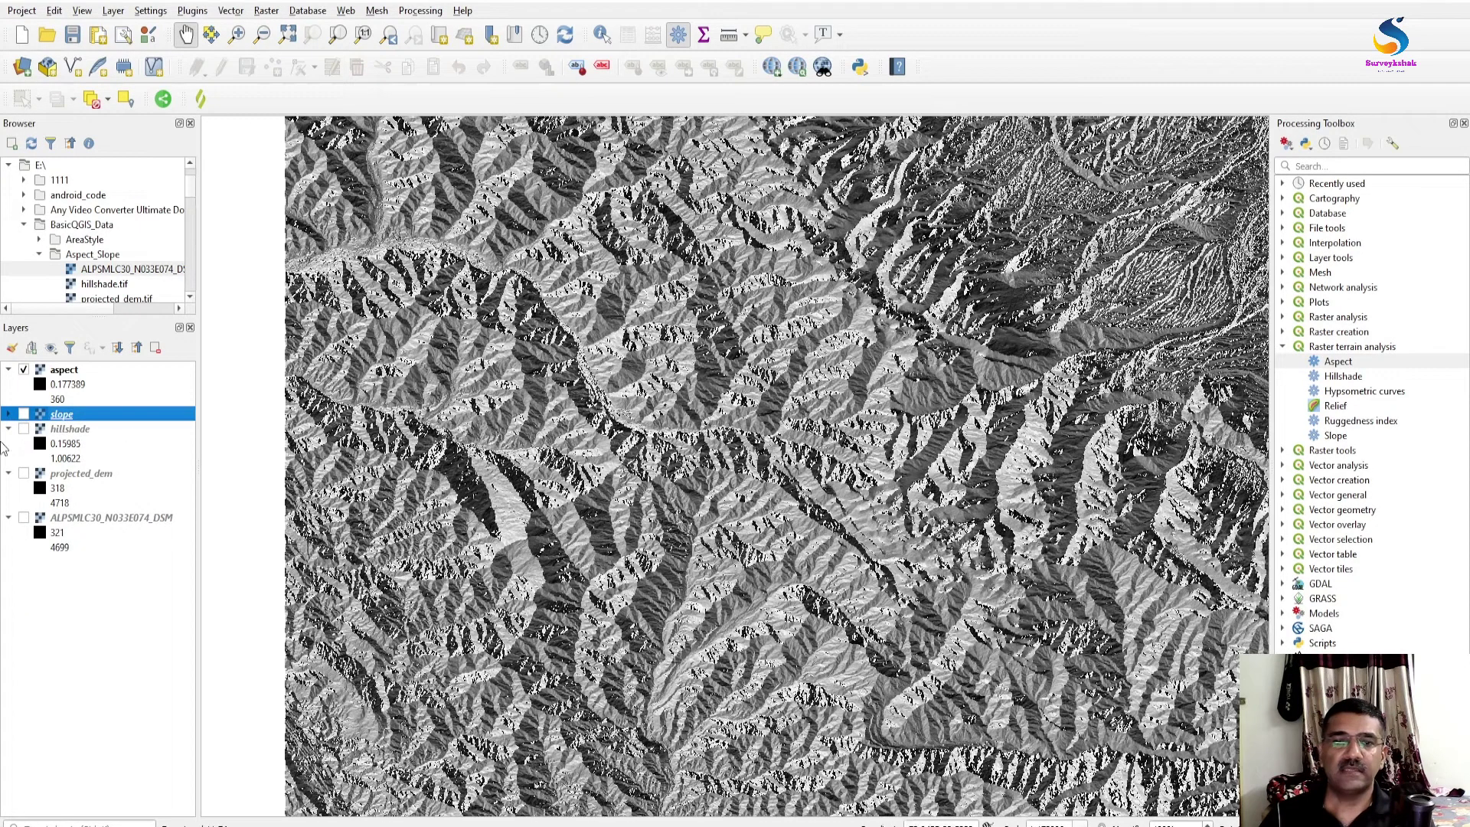
pyautogui.click(78, 385)
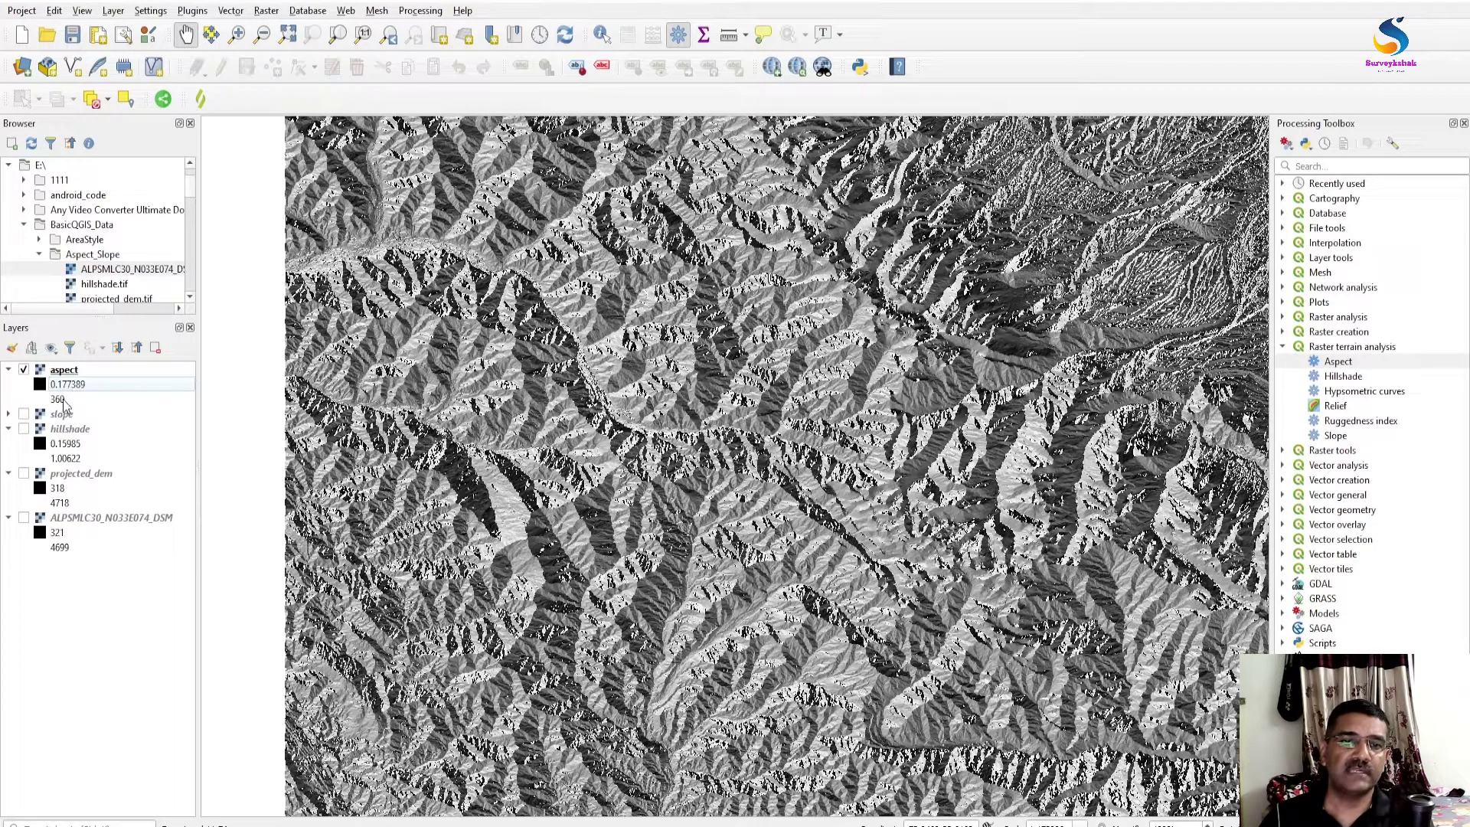
pyautogui.scroll(-1, 599, 395)
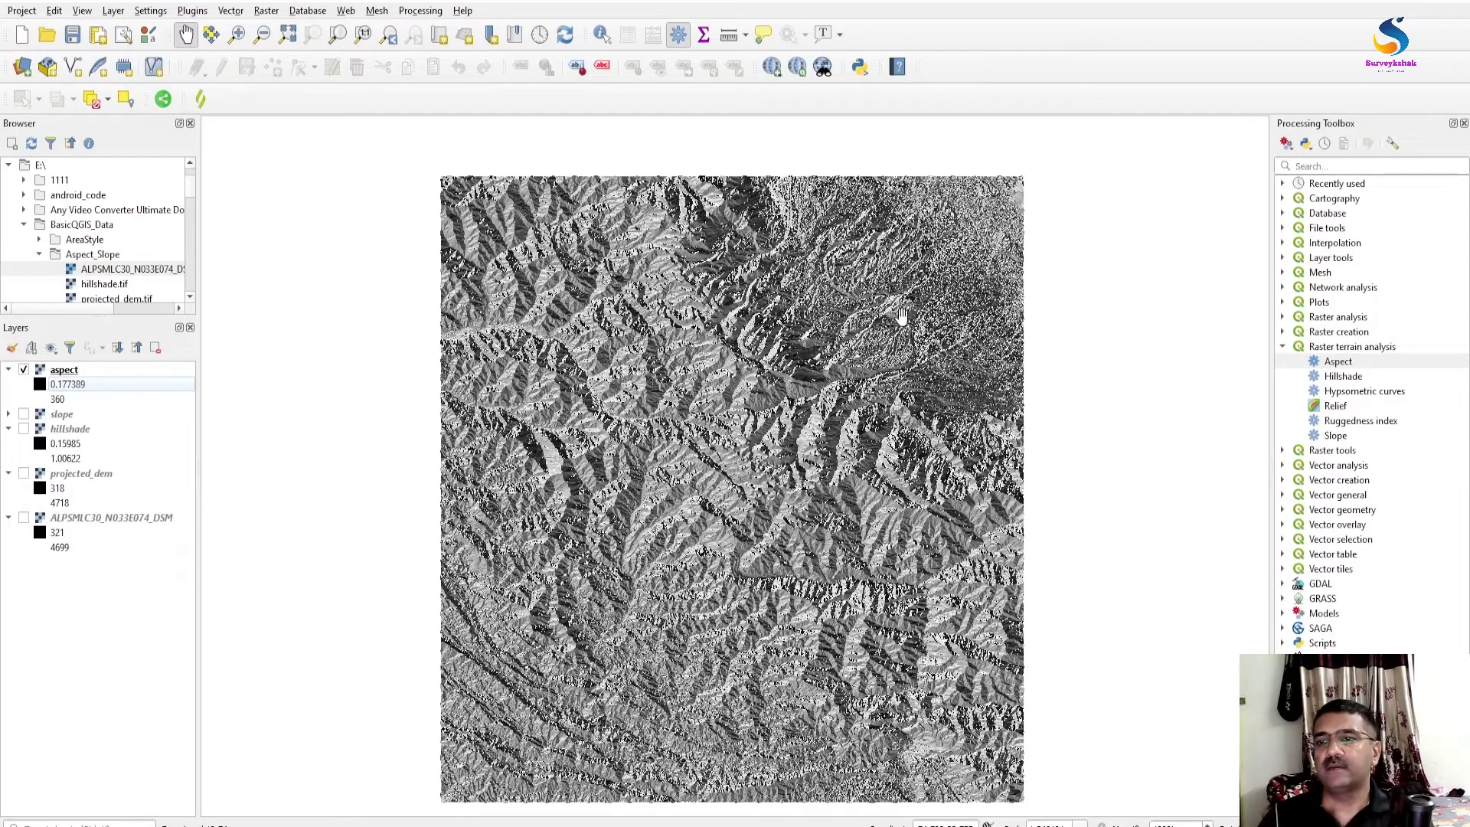
pyautogui.scroll(2, 724, 245)
pyautogui.scroll(-1, 724, 245)
pyautogui.scroll(-1, 580, 408)
pyautogui.scroll(2, 567, 429)
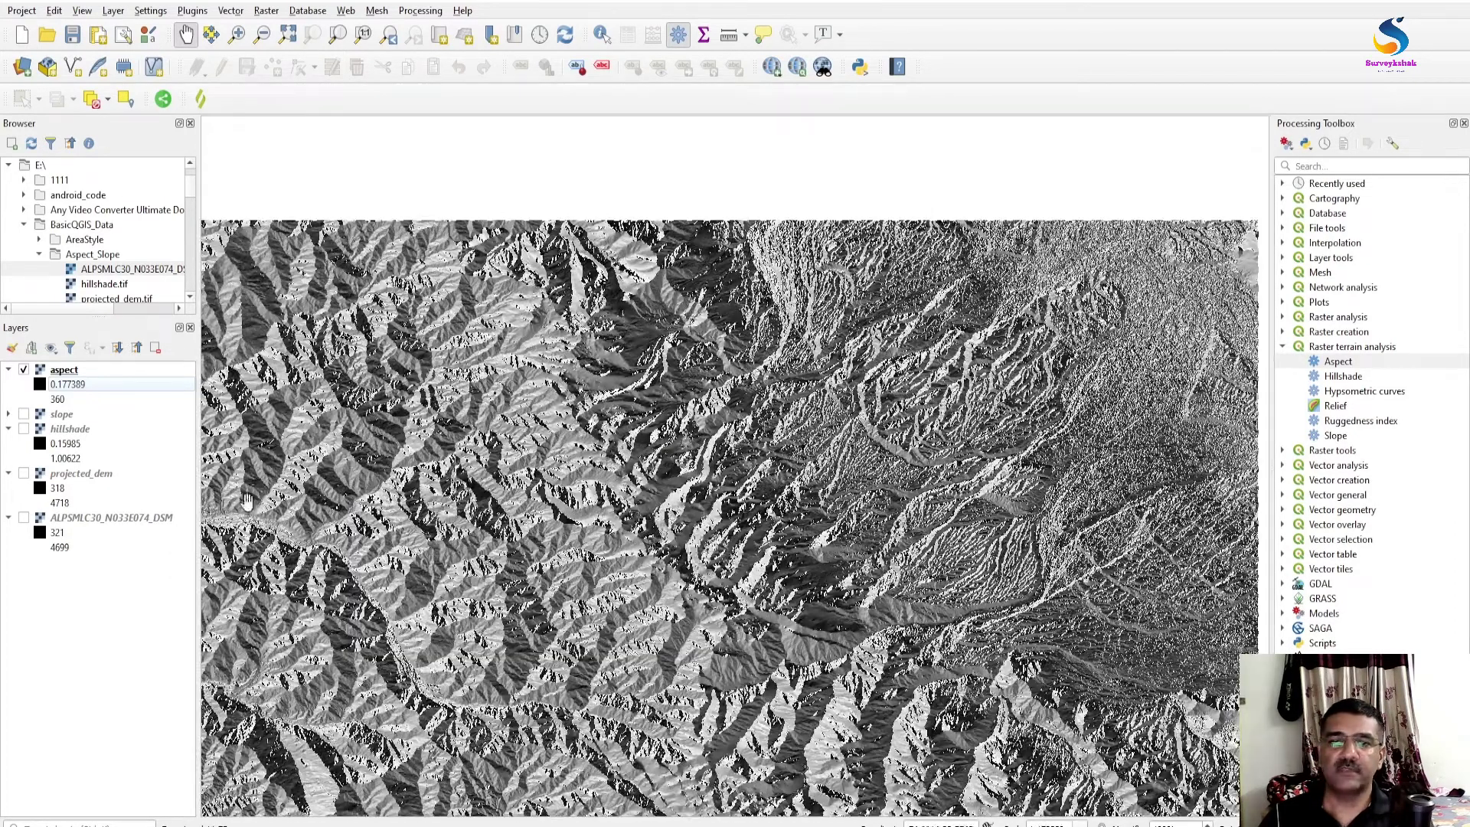
# Open the aspect layer's symbology and set its render type to Singleband pseudocolor
pyautogui.doubleClick(46, 388)
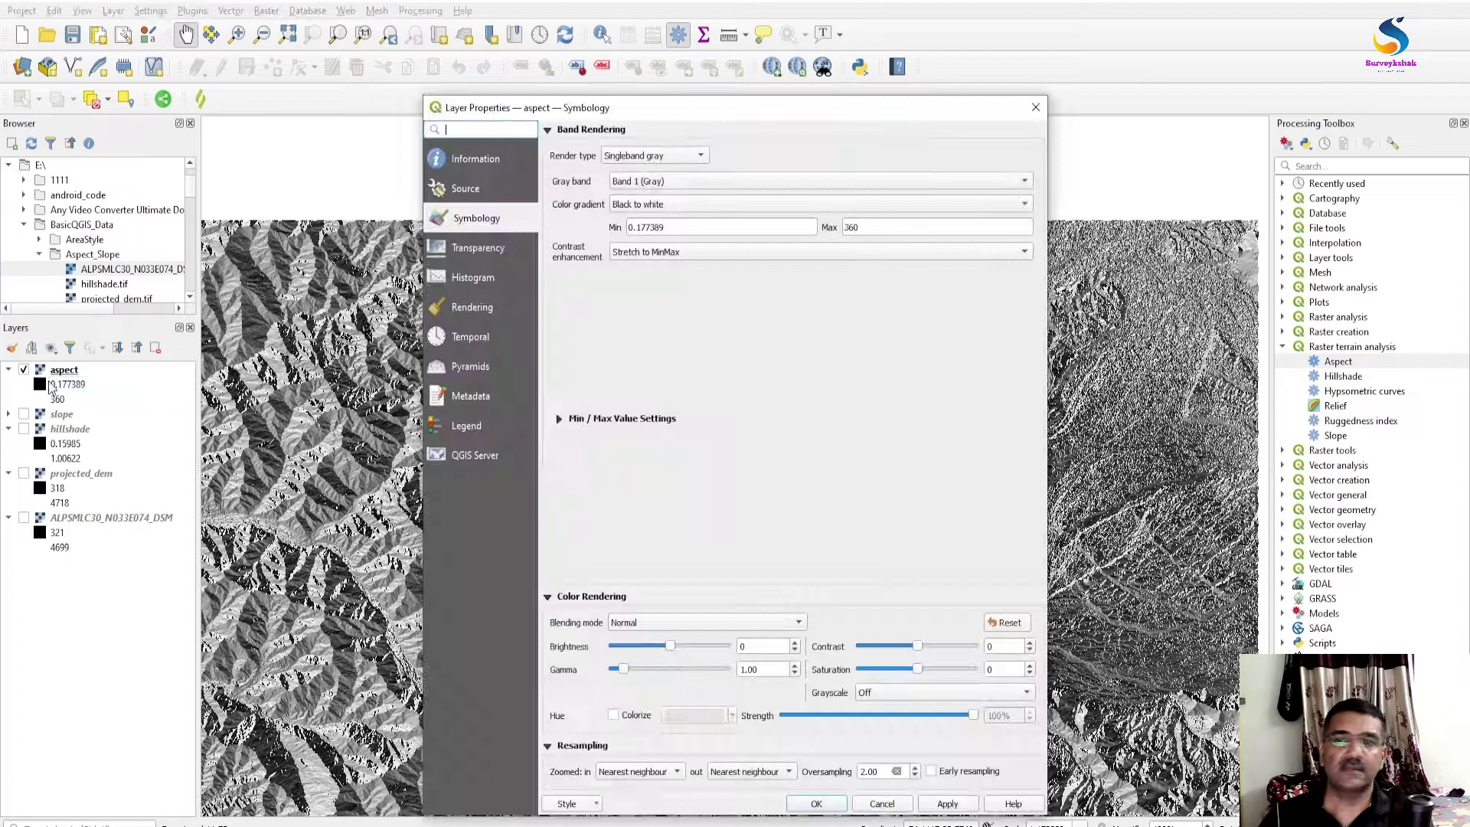
pyautogui.click(657, 156)
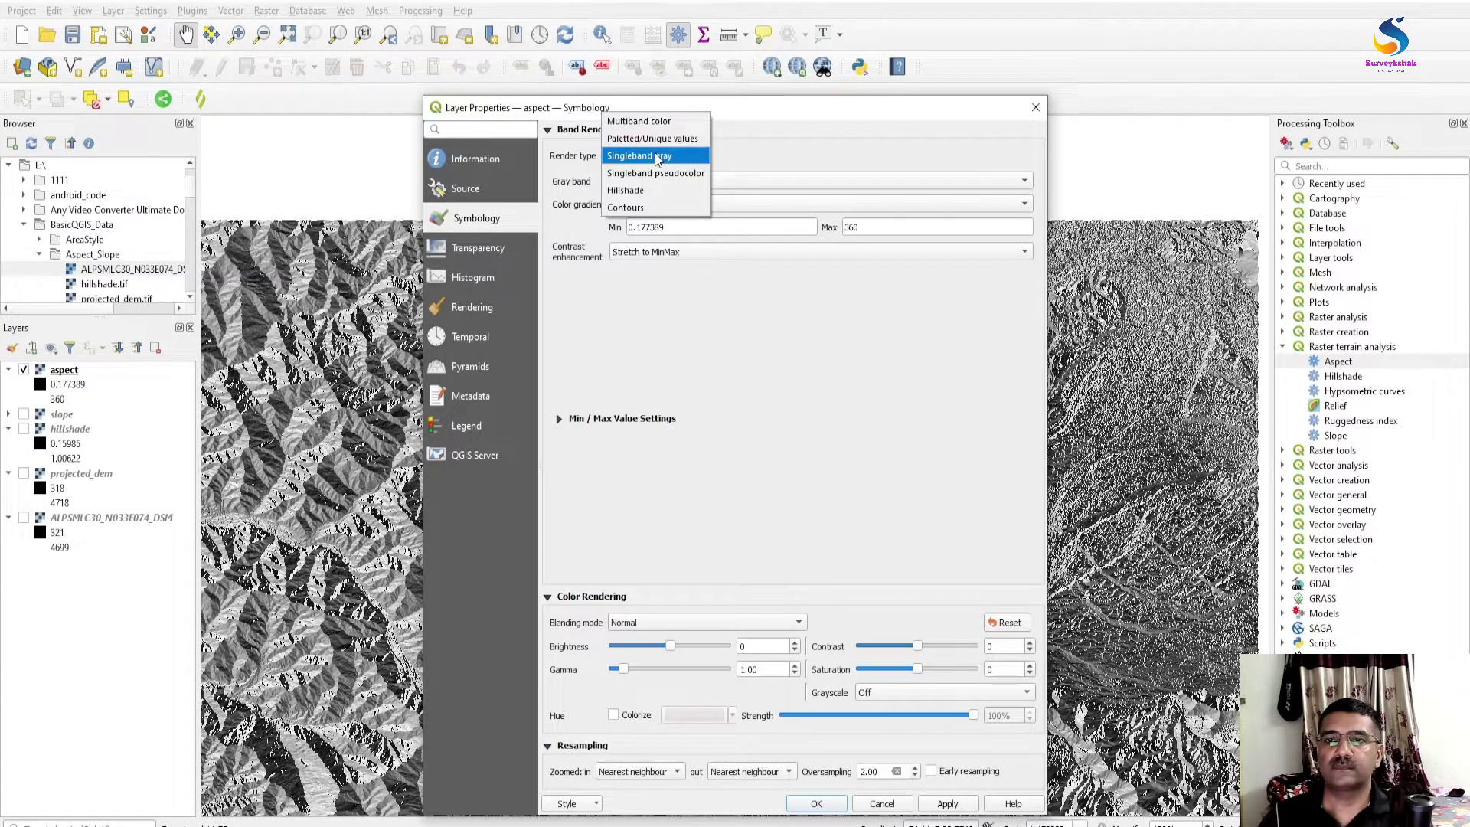
pyautogui.click(724, 404)
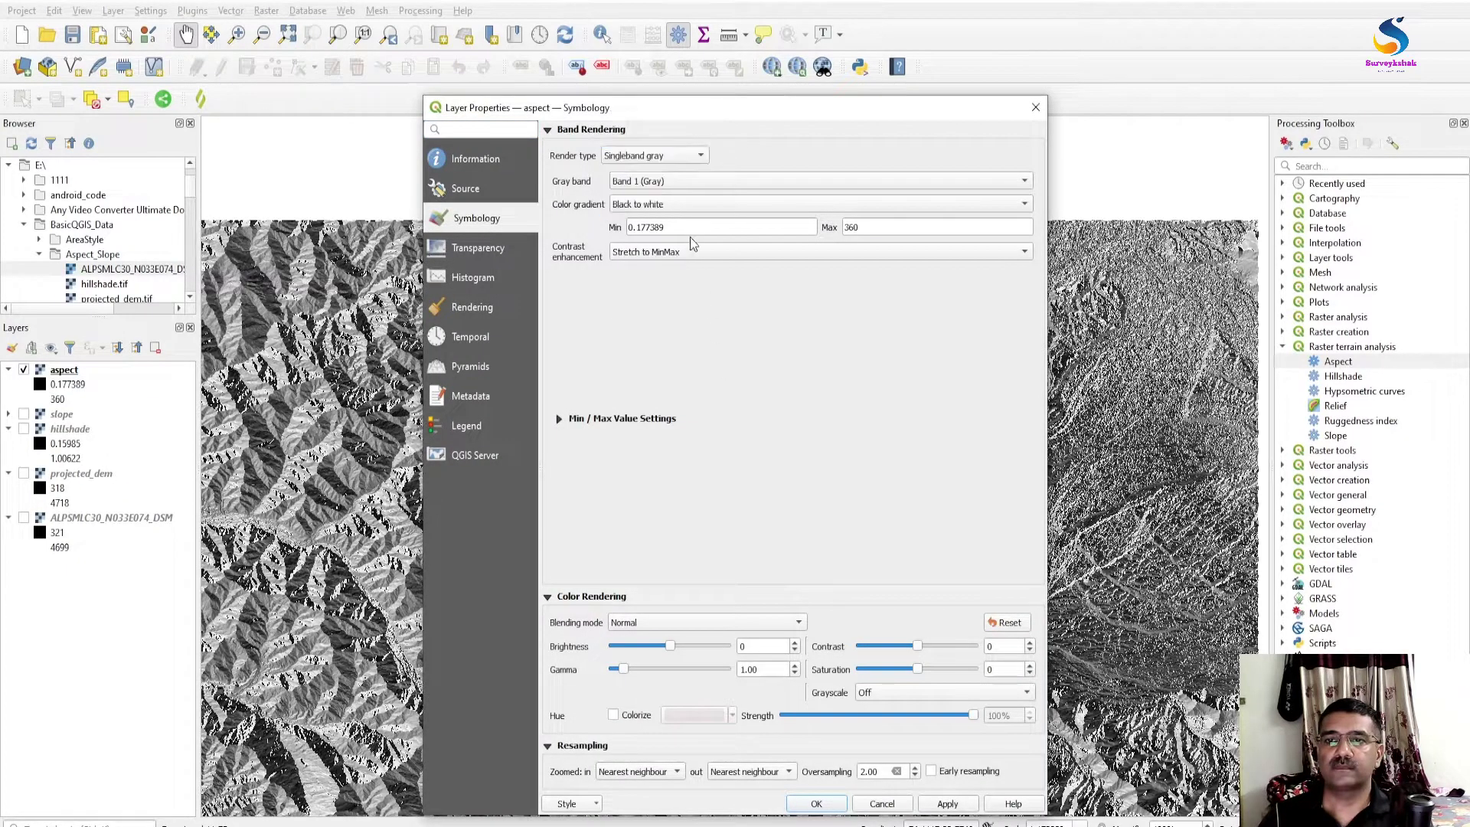
pyautogui.click(668, 158)
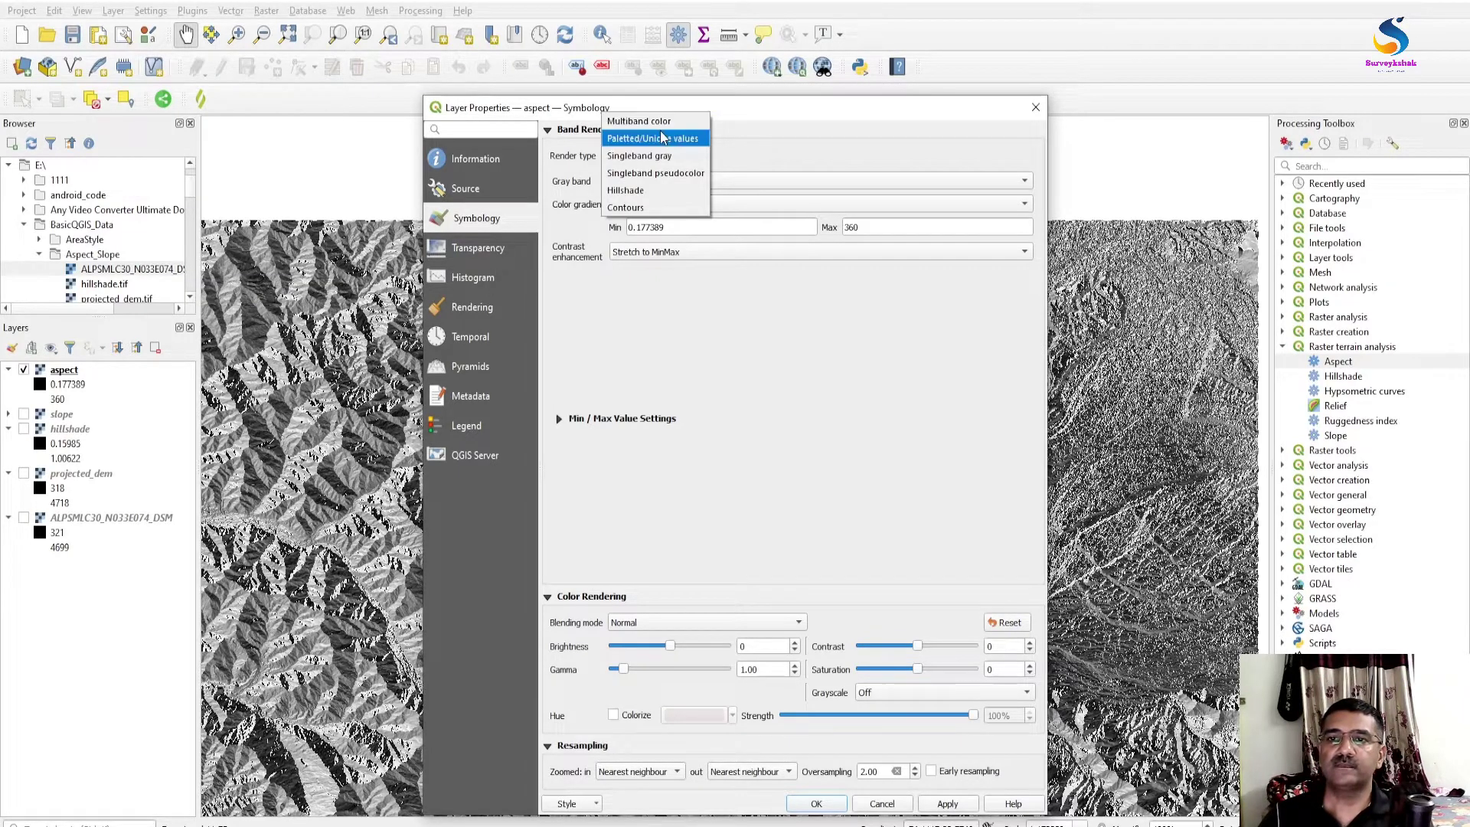
pyautogui.click(660, 123)
pyautogui.click(656, 156)
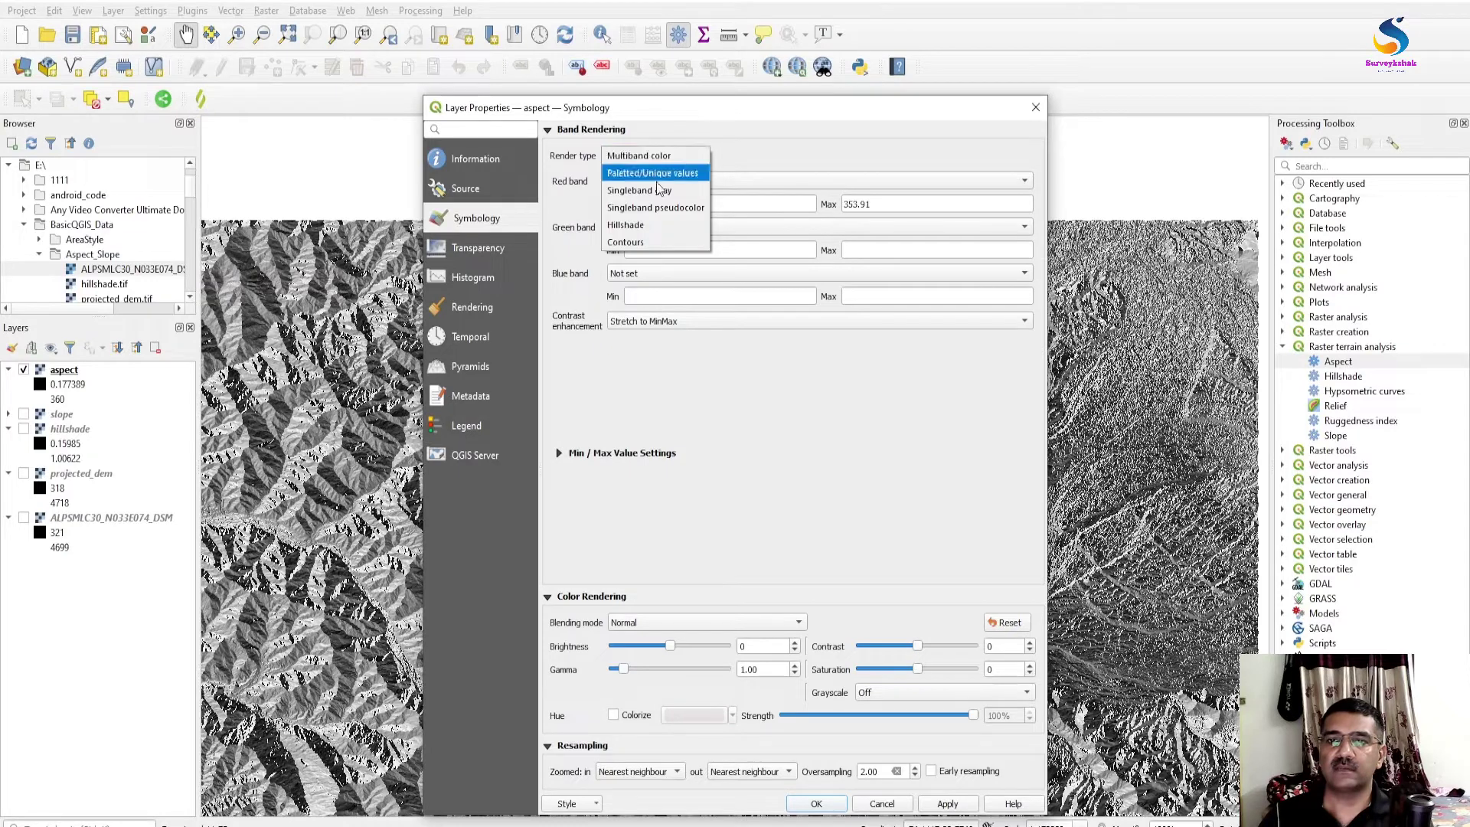
pyautogui.click(658, 207)
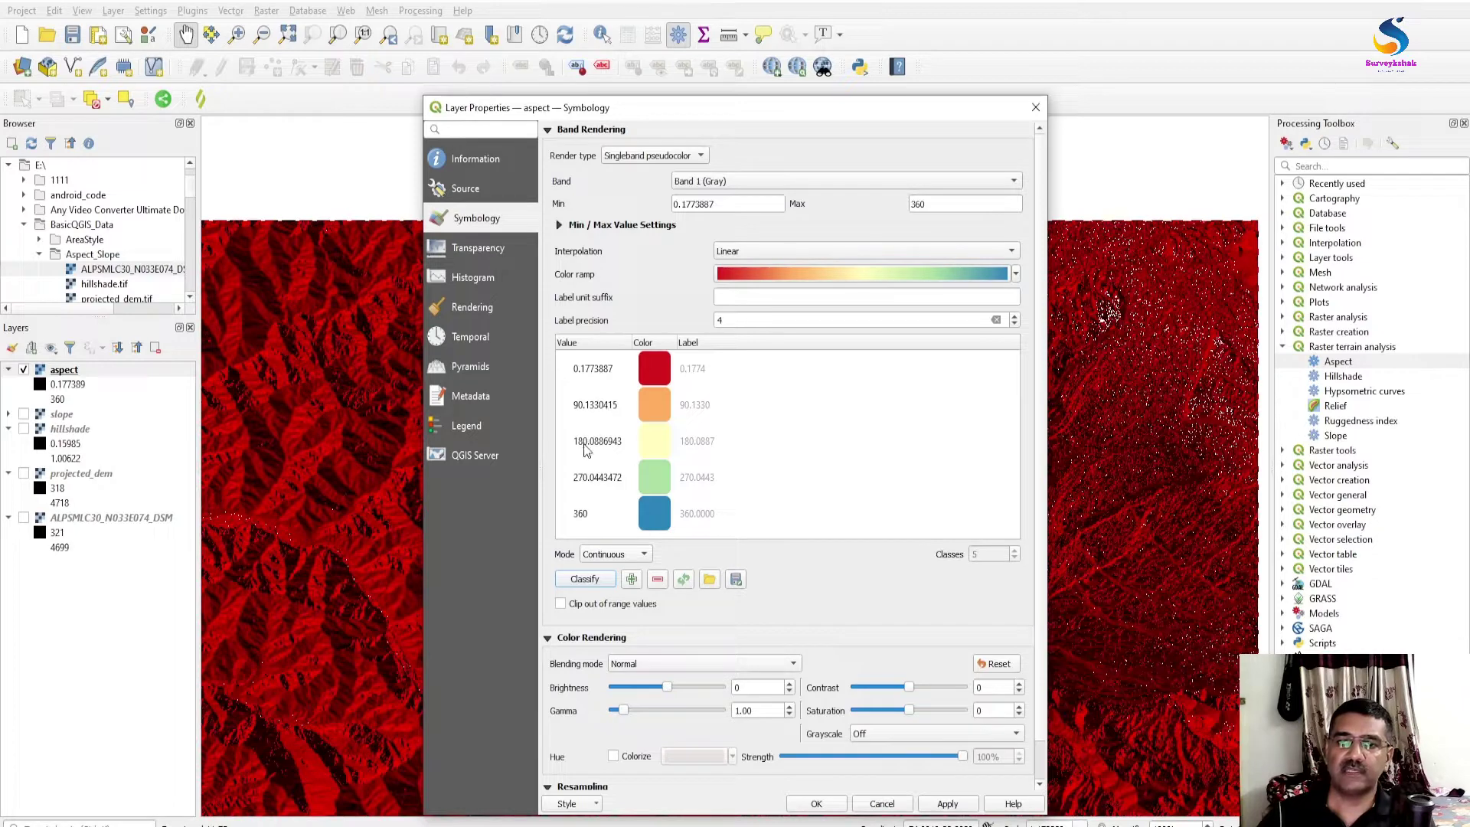
# Set the first two class values of the aspect color table to 0 and 90
pyautogui.click(590, 371)
pyautogui.doubleClick(590, 371)
pyautogui.write('0')
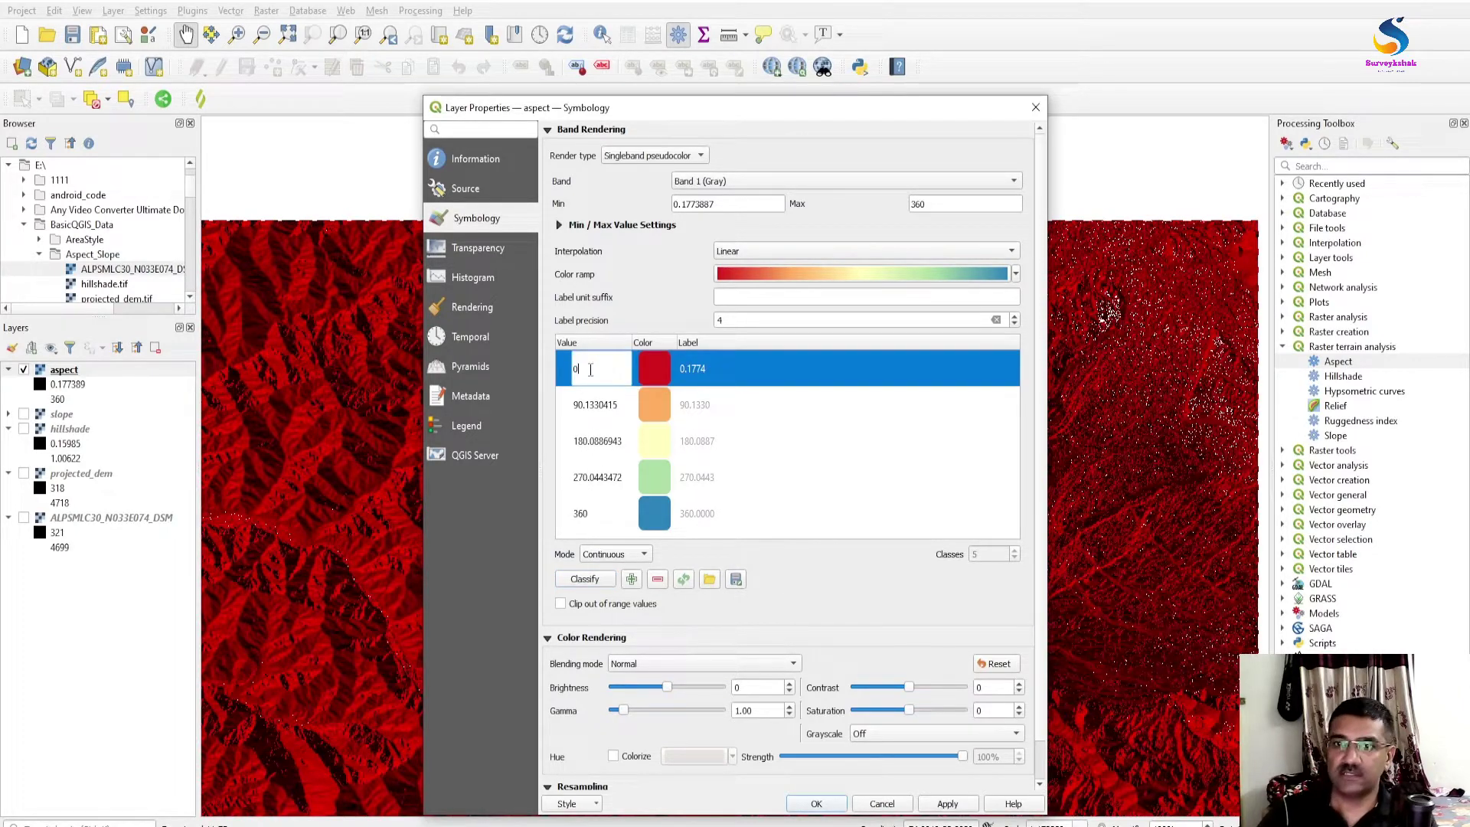
pyautogui.press('Return')
pyautogui.click(594, 405)
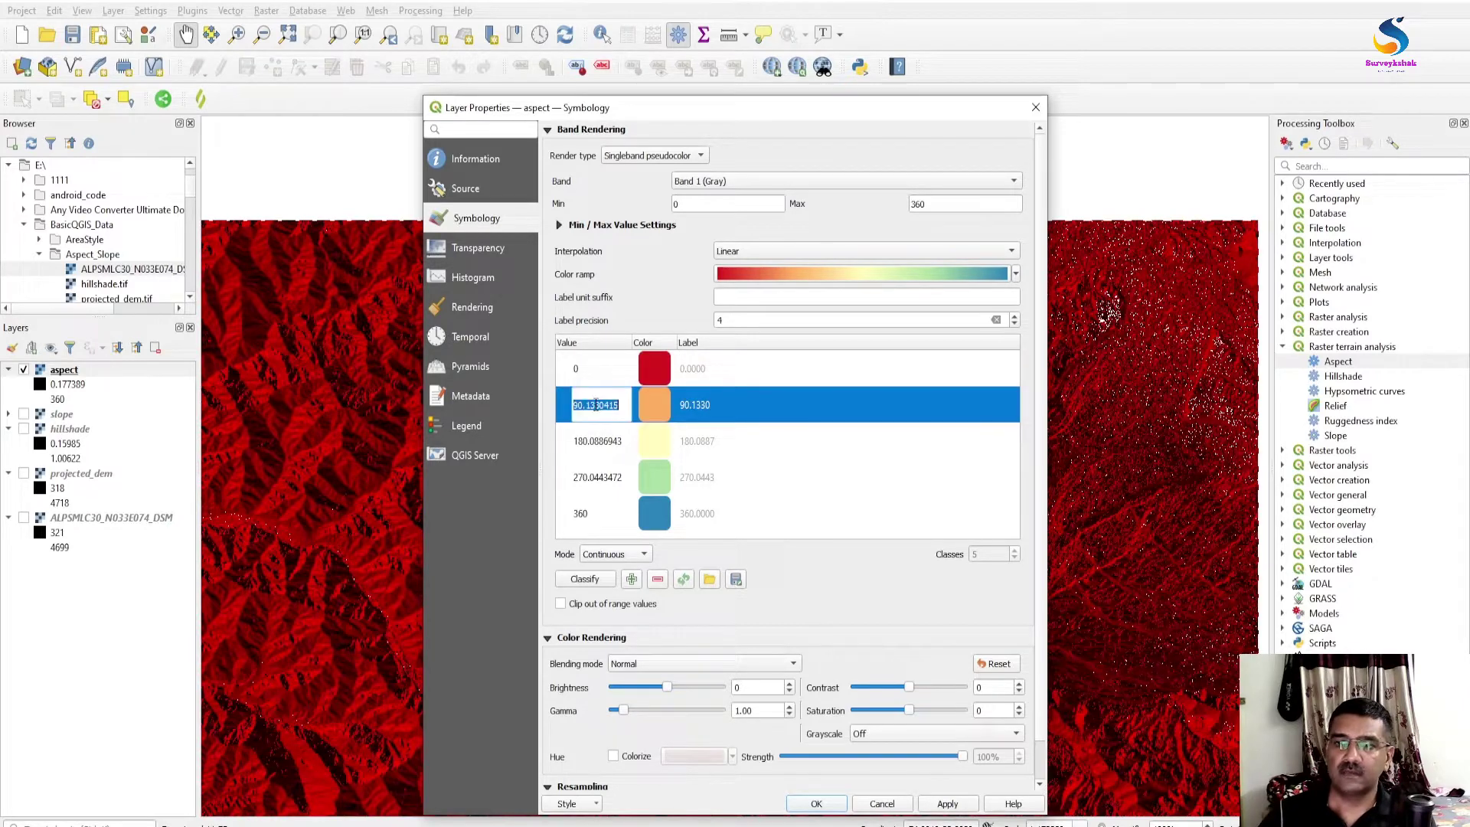
pyautogui.write('90')
pyautogui.press('Return')
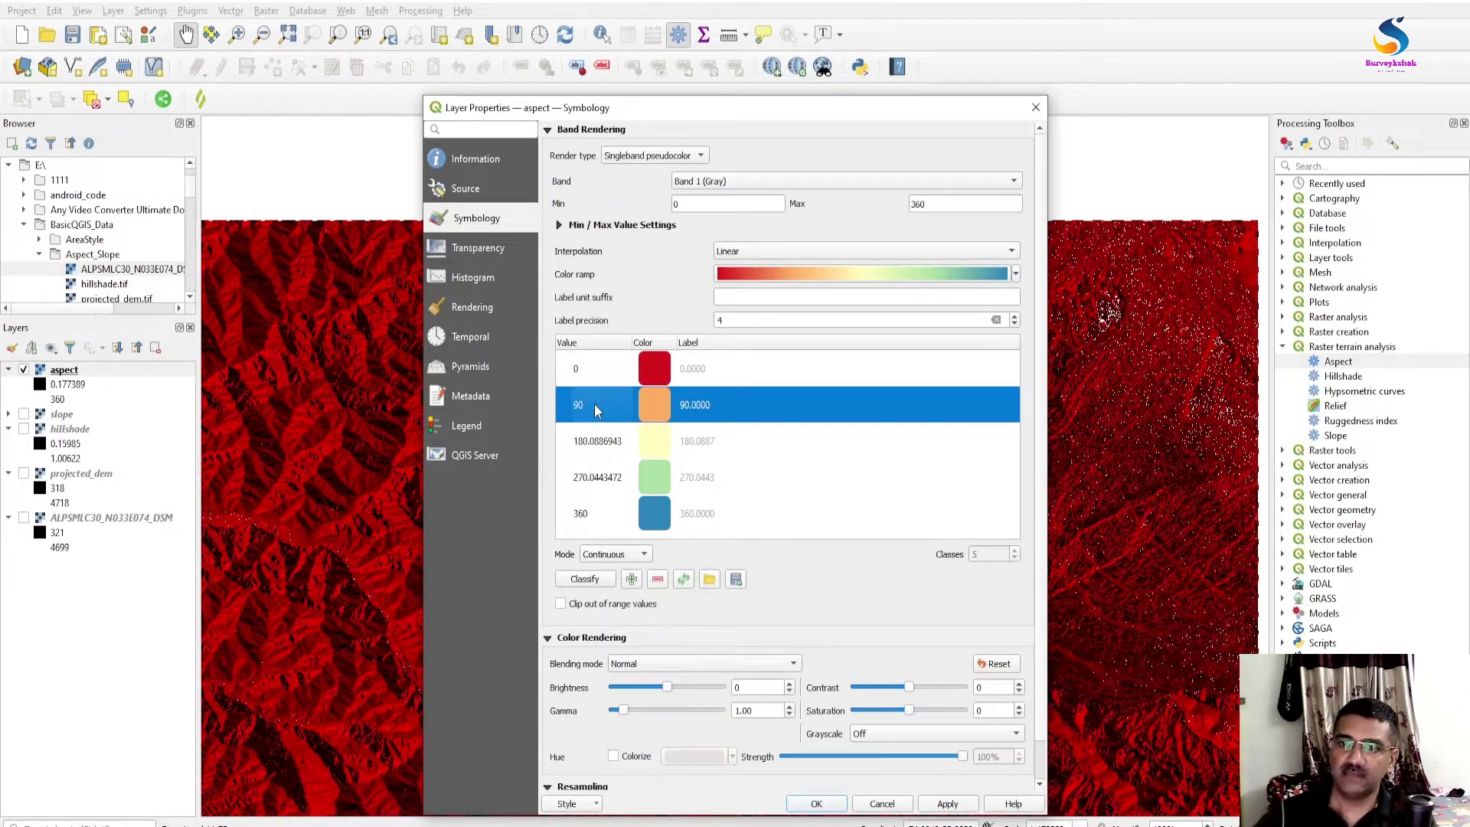
# Set the third and fourth class values of the aspect color table to 180 and 270
pyautogui.doubleClick(618, 442)
pyautogui.write('180')
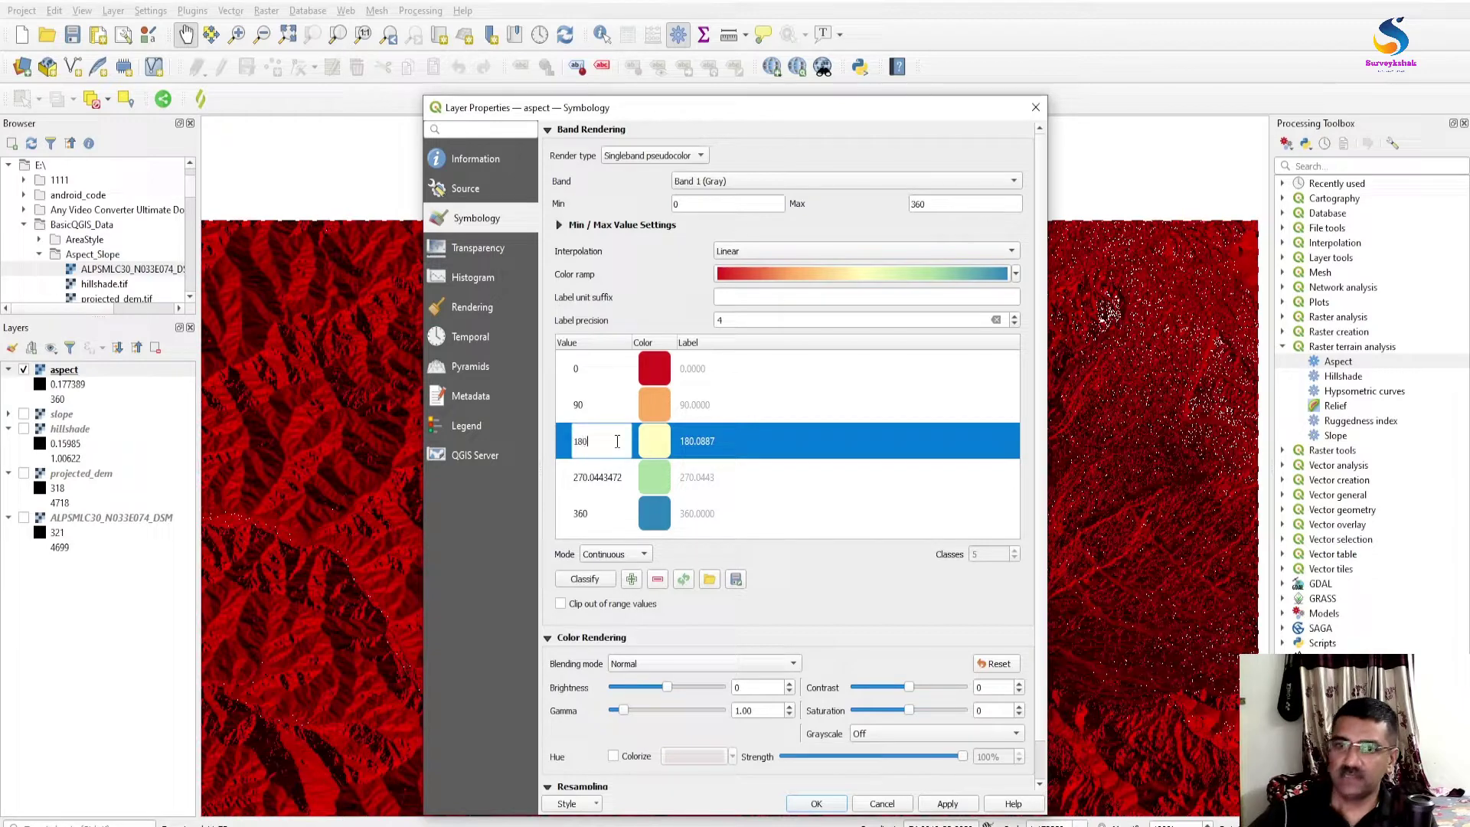
pyautogui.press('Return')
pyautogui.click(599, 477)
pyautogui.doubleClick(599, 477)
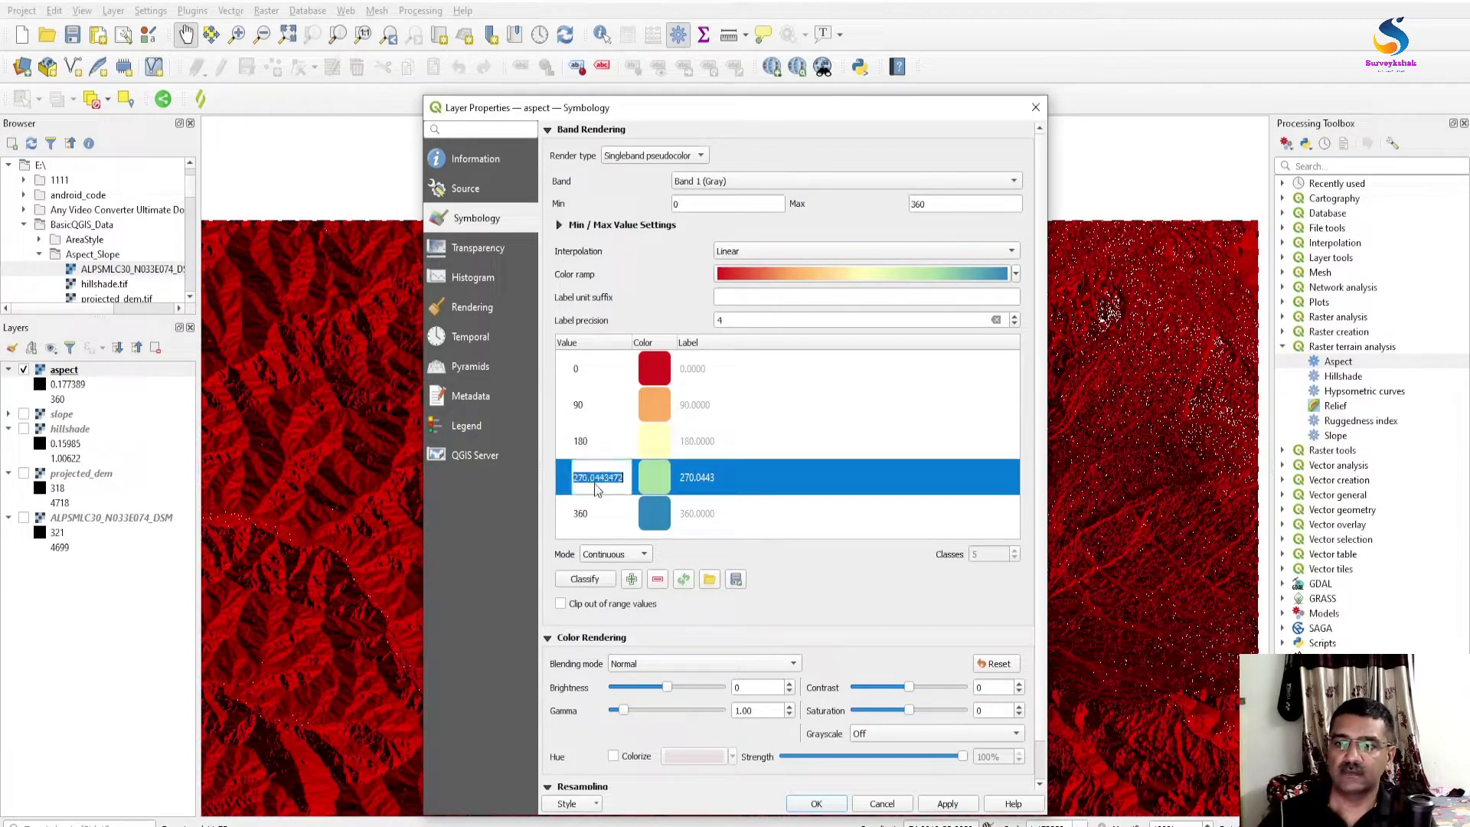
pyautogui.write('270')
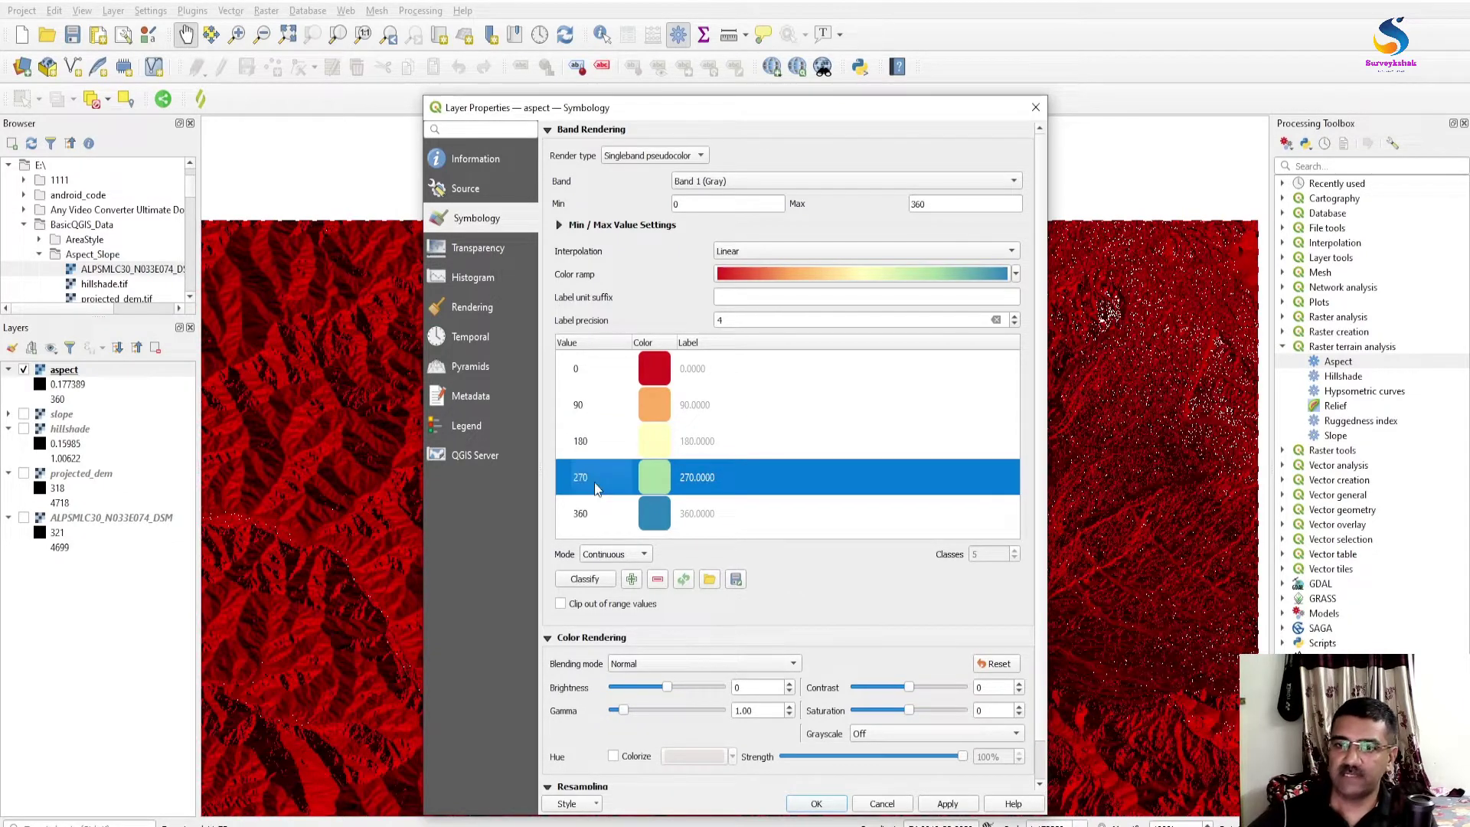
pyautogui.click(600, 514)
pyautogui.click(770, 486)
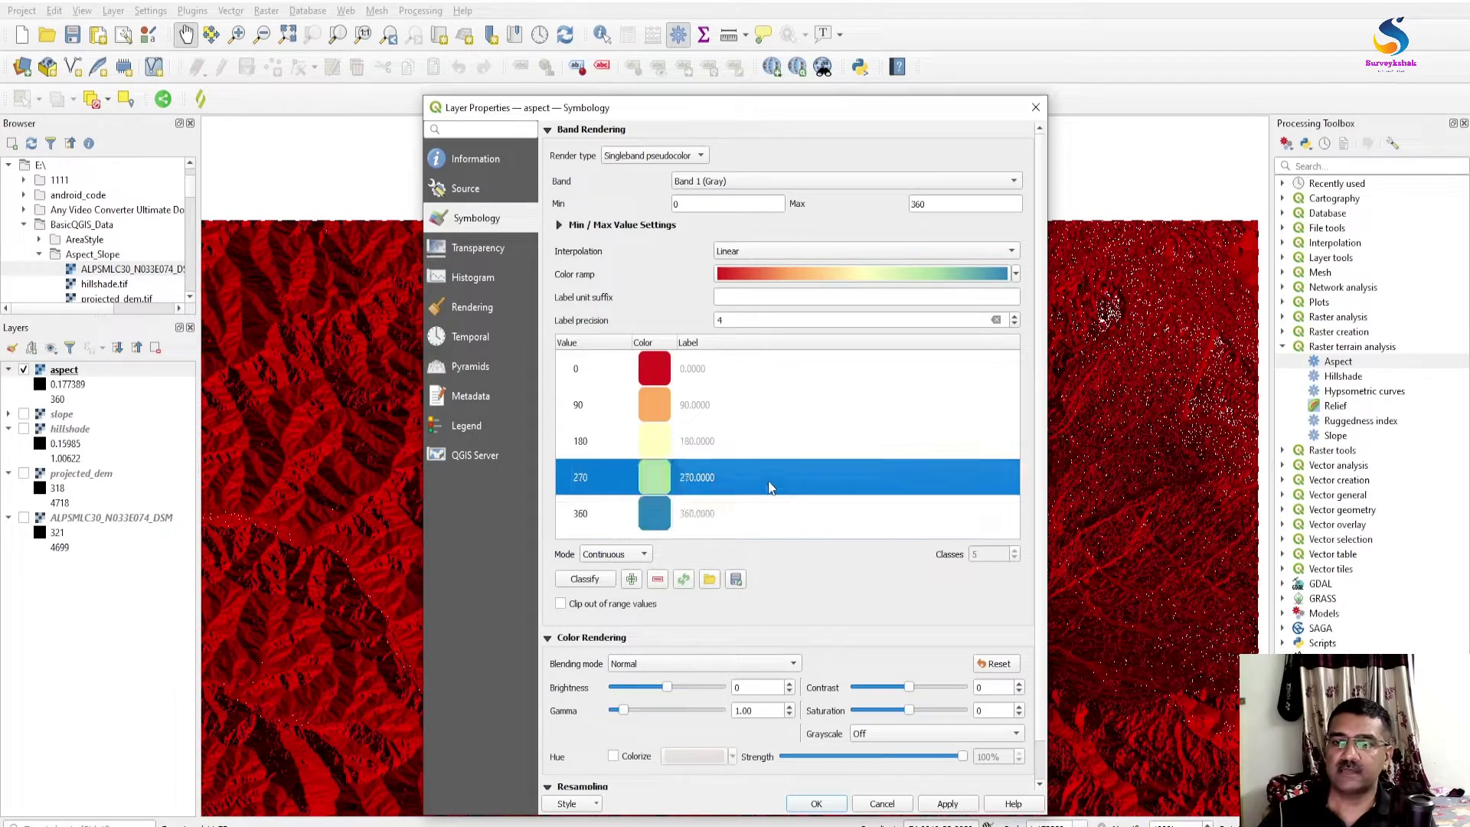
# Prefix the labels of the 0 and 90 classes with their directions, giving "North 0.0000" and "East 90.0000"
pyautogui.doubleClick(704, 374)
pyautogui.click(745, 374)
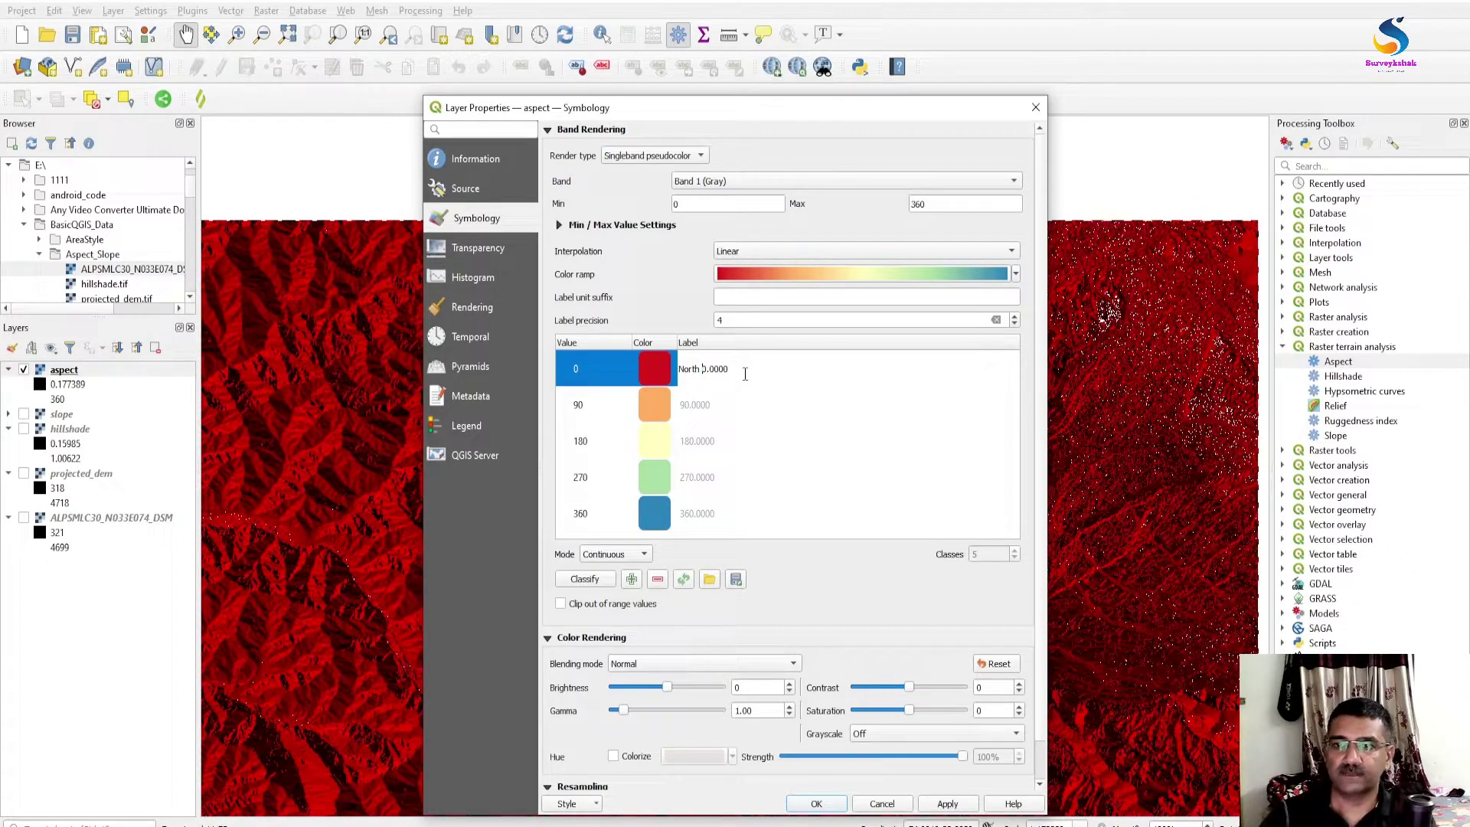
pyautogui.click(729, 405)
pyautogui.doubleClick(687, 412)
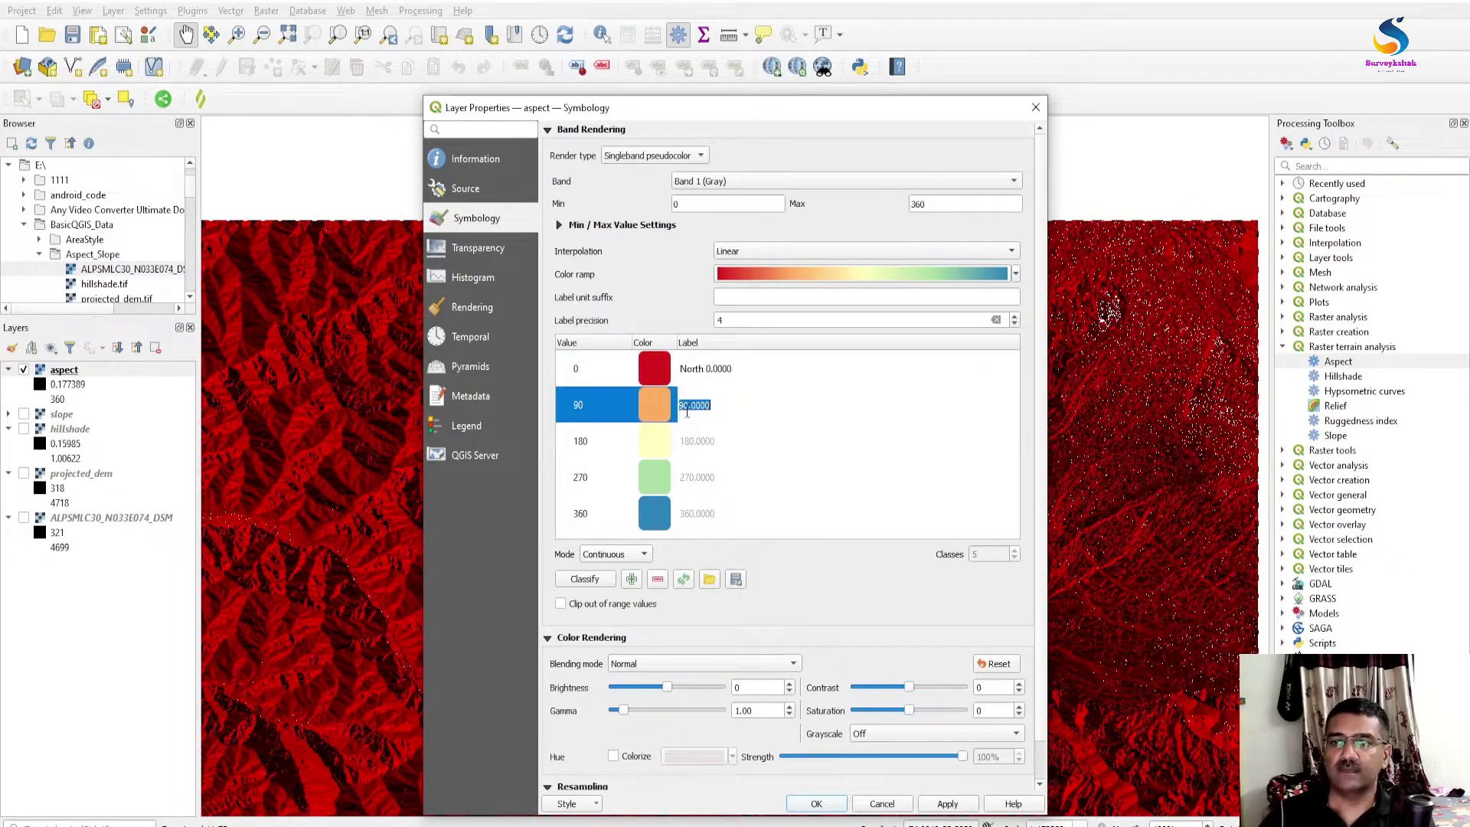
pyautogui.click(681, 408)
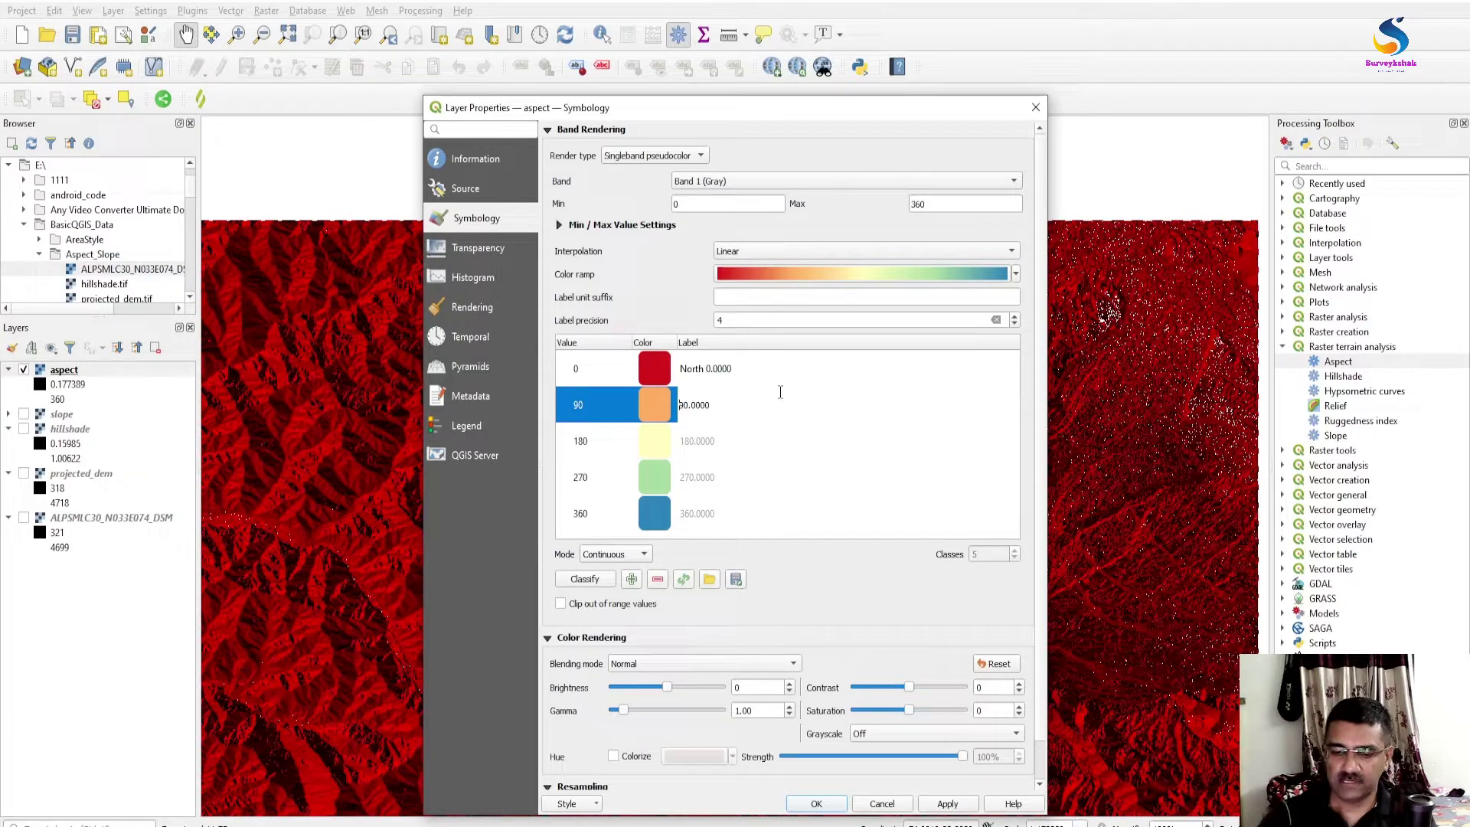
pyautogui.press('Return')
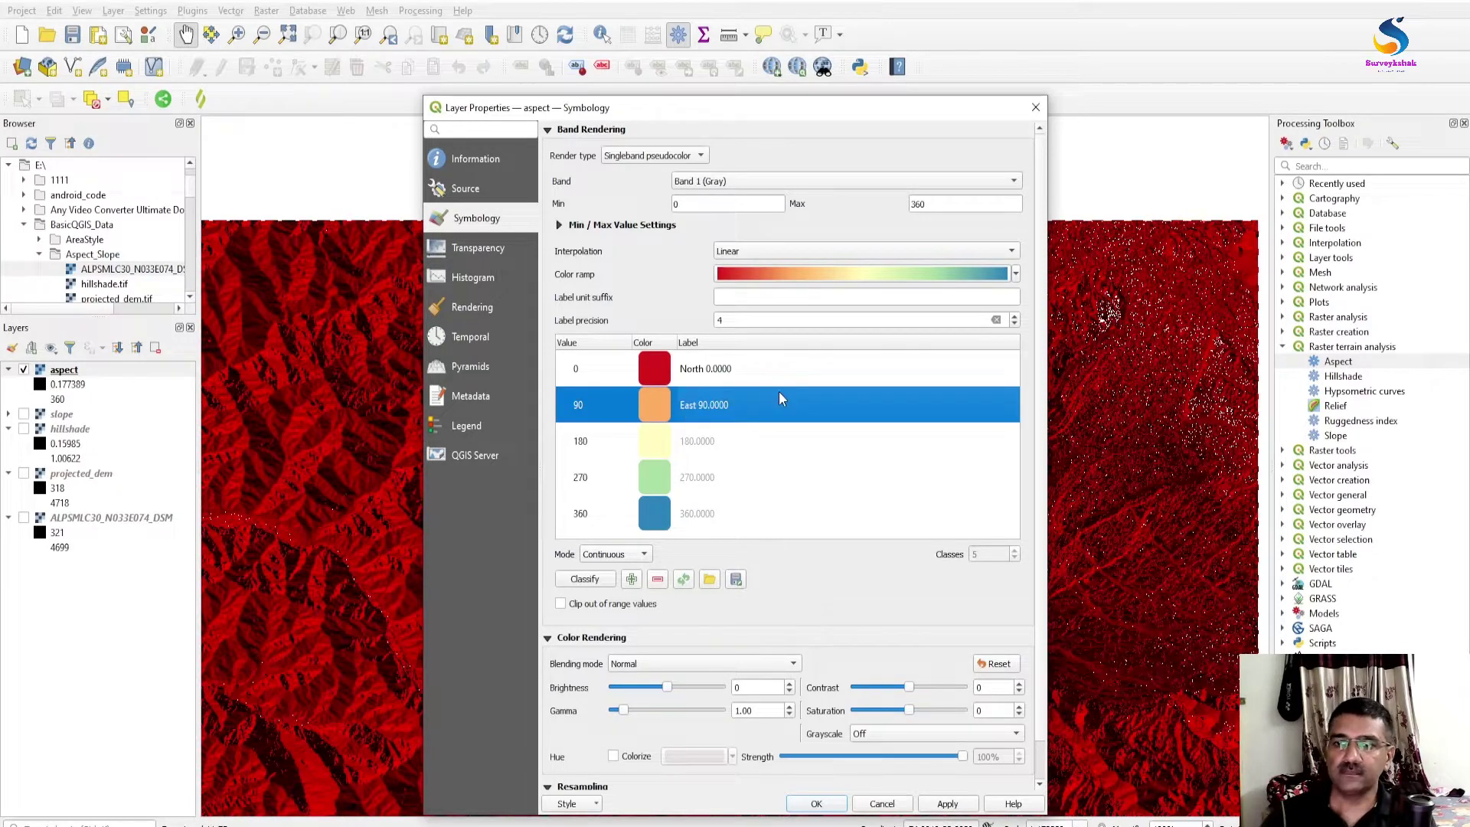
# Prefix the labels of the 180 and 270 classes with their directions, giving "South 180.0000" and "West 270.0000"
pyautogui.click(689, 454)
pyautogui.doubleClick(683, 443)
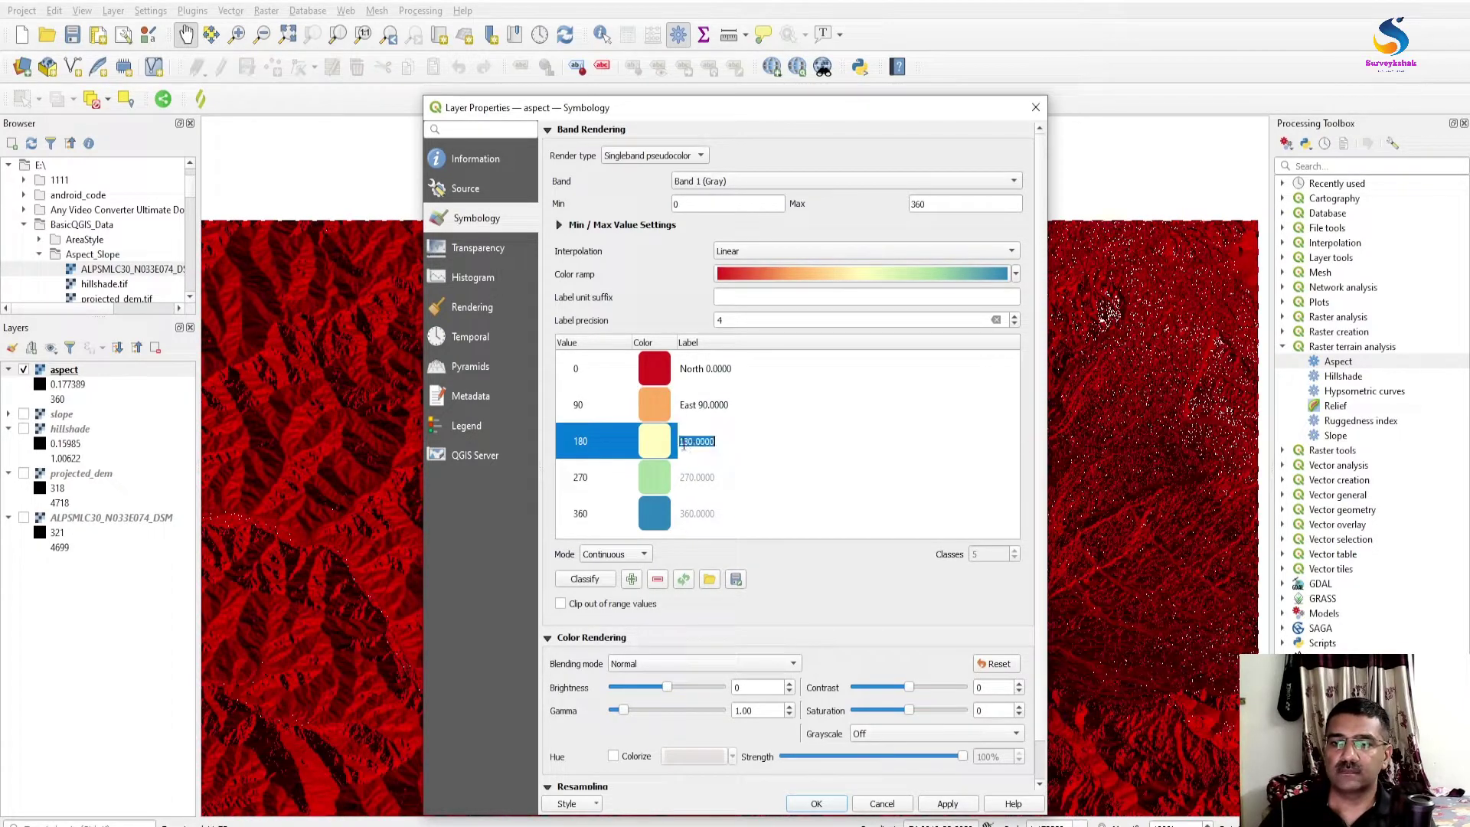
pyautogui.press('Return')
pyautogui.click(682, 444)
pyautogui.write('So')
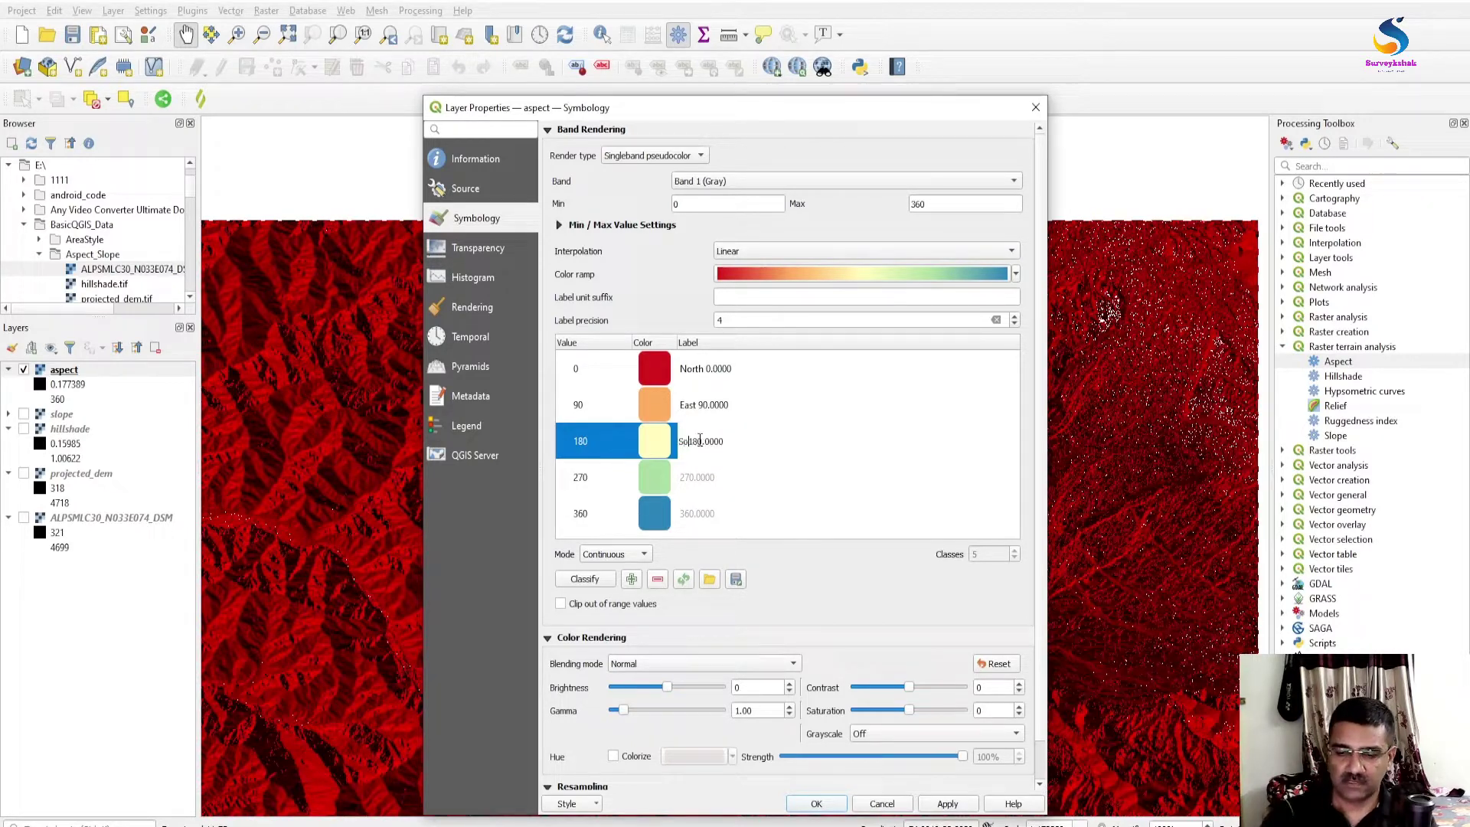
pyautogui.write('uth')
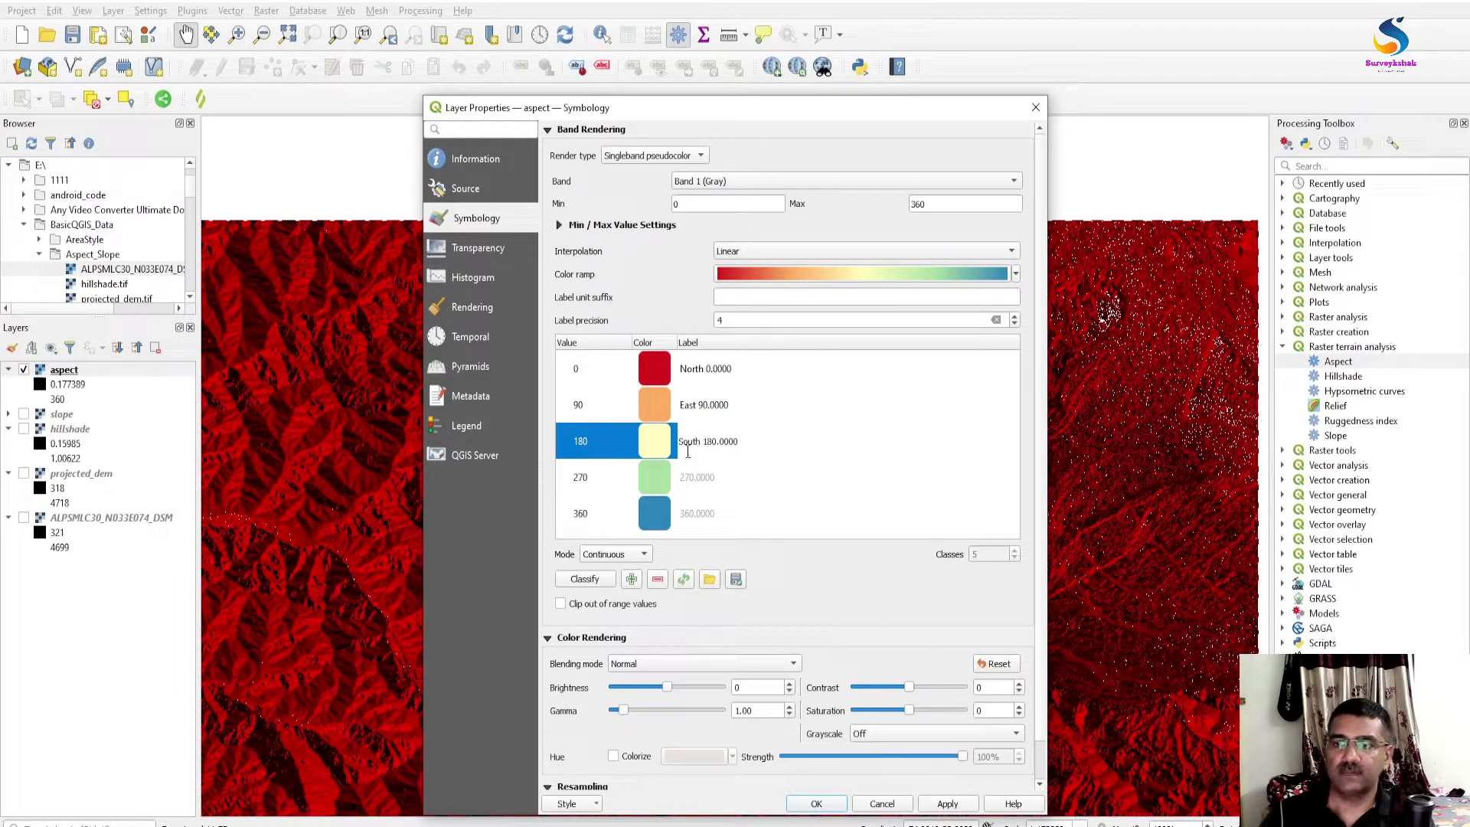
pyautogui.click(678, 478)
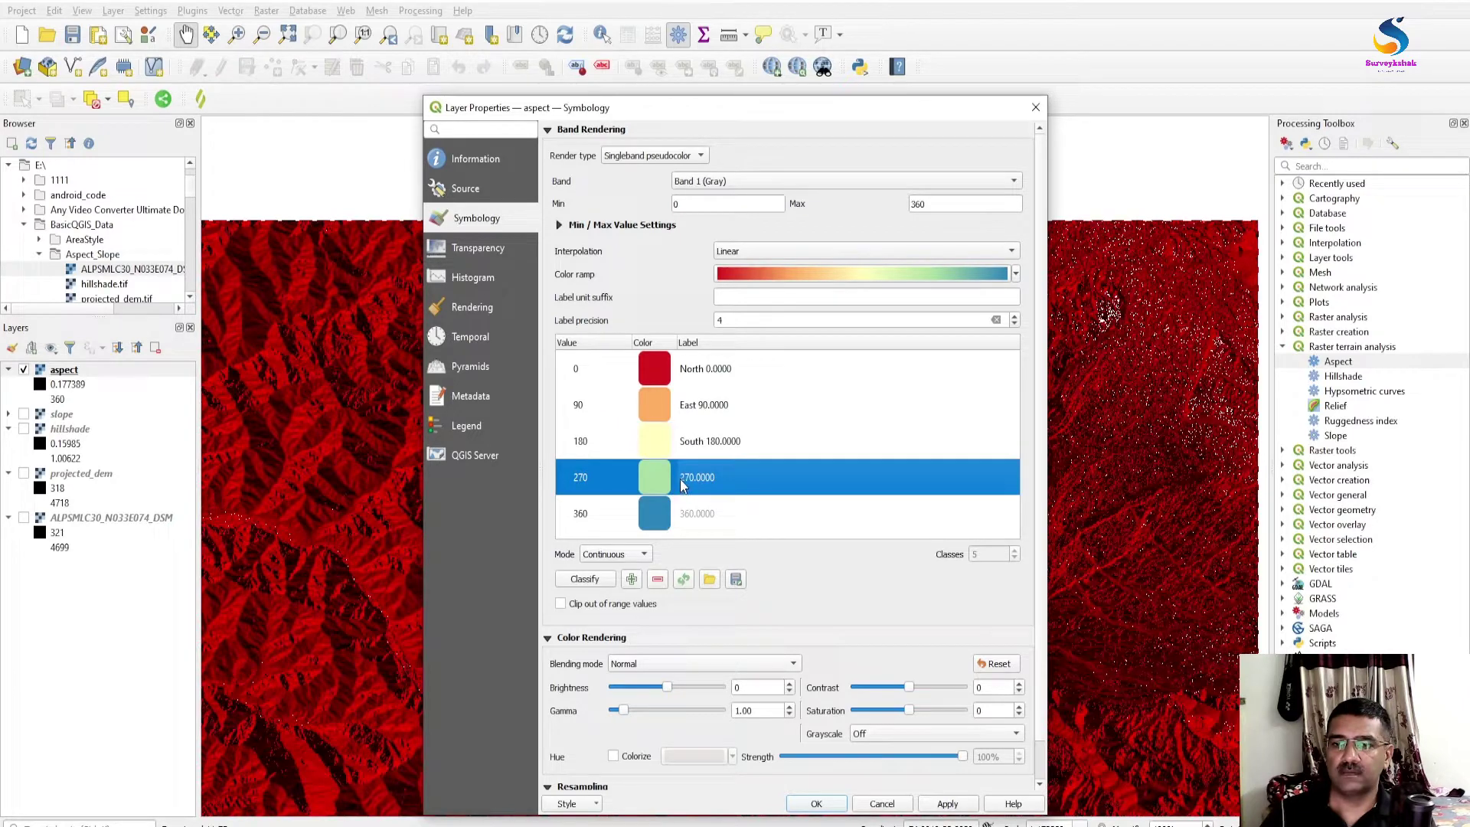
pyautogui.click(681, 481)
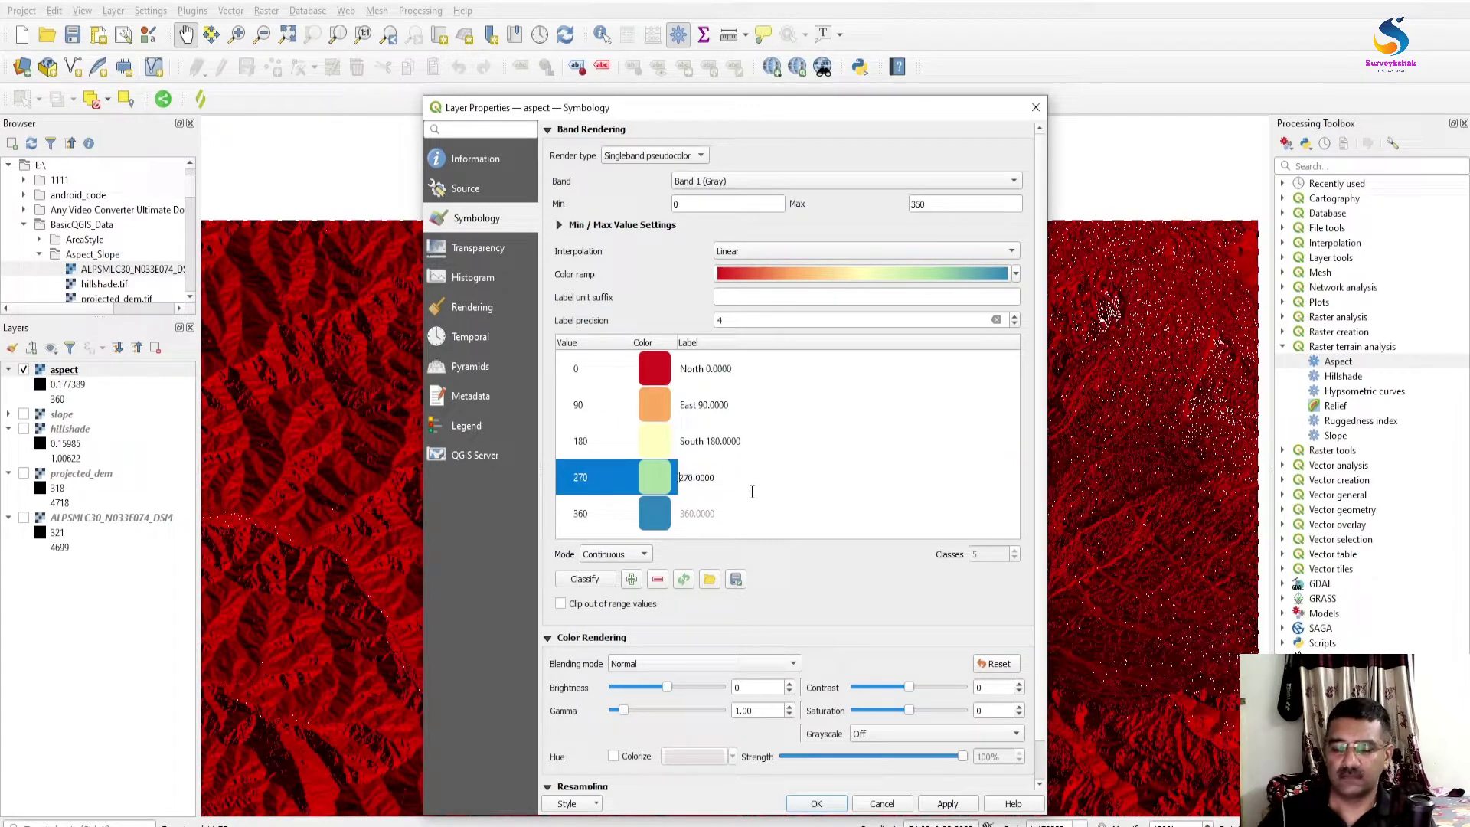
pyautogui.write('West')
pyautogui.press('Return')
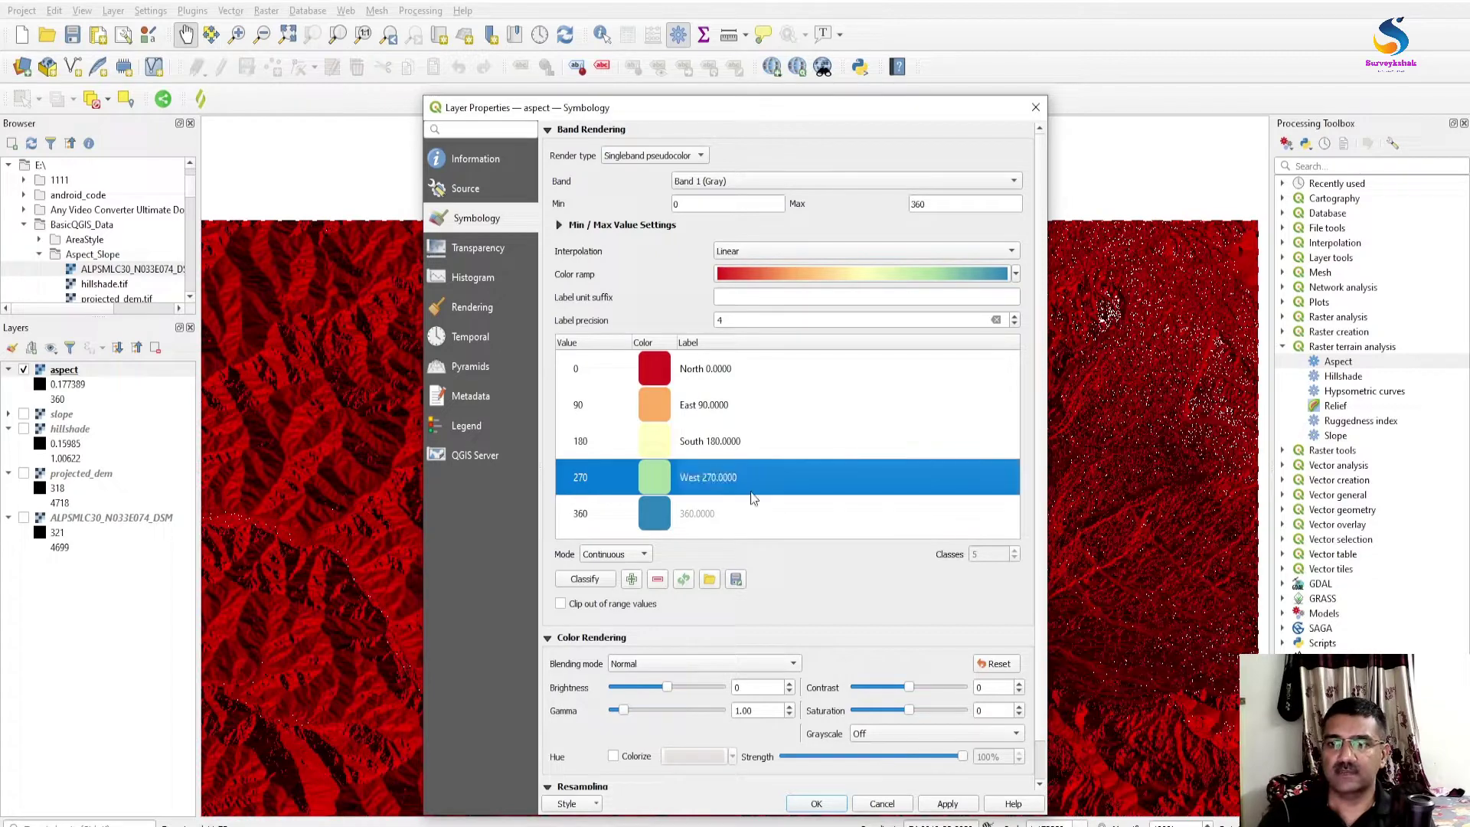
# Prefix the 360 class label with its direction so it reads "North 360.0000"
pyautogui.click(680, 514)
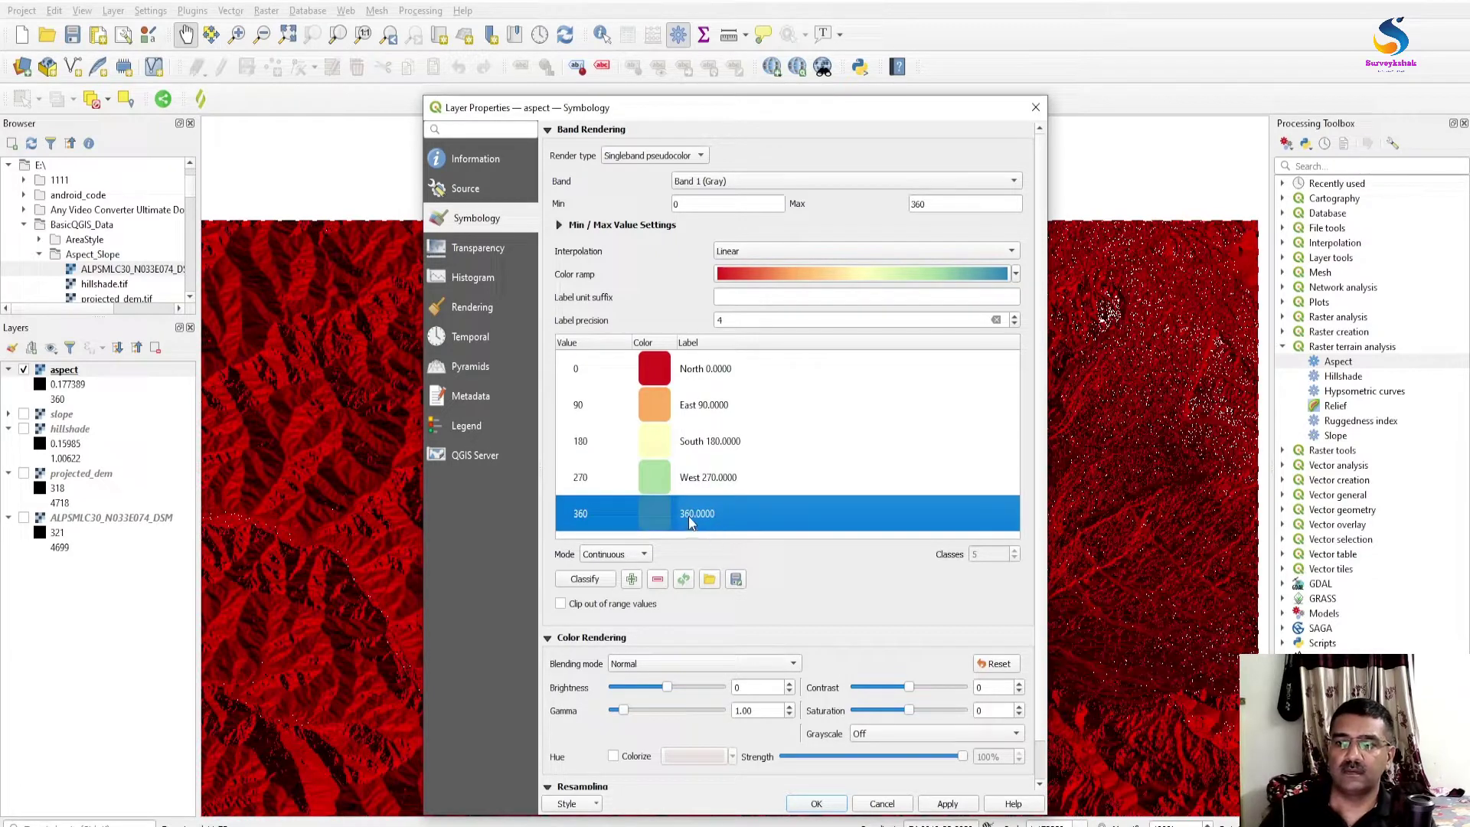
pyautogui.click(685, 516)
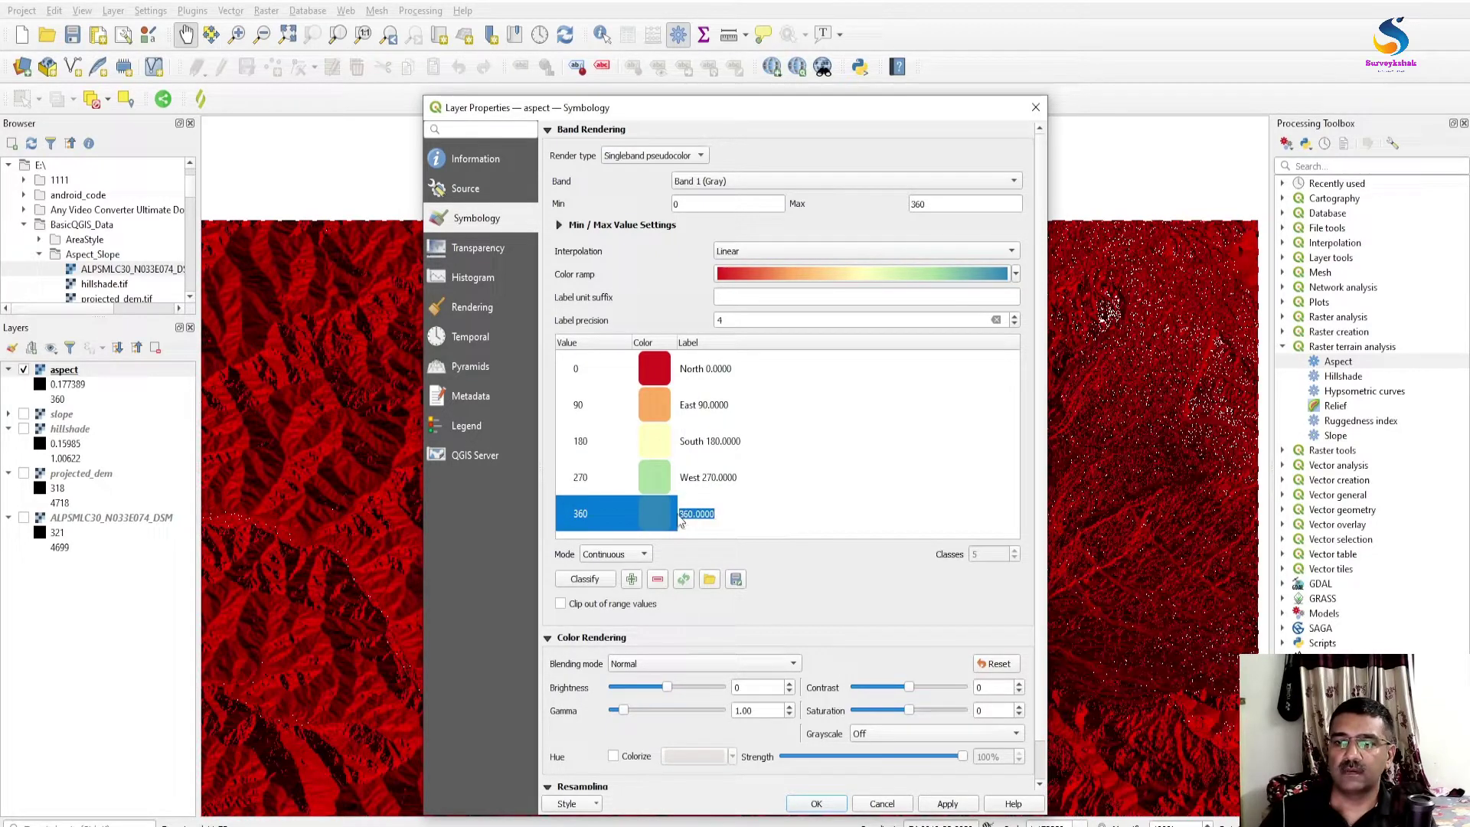
pyautogui.click(680, 514)
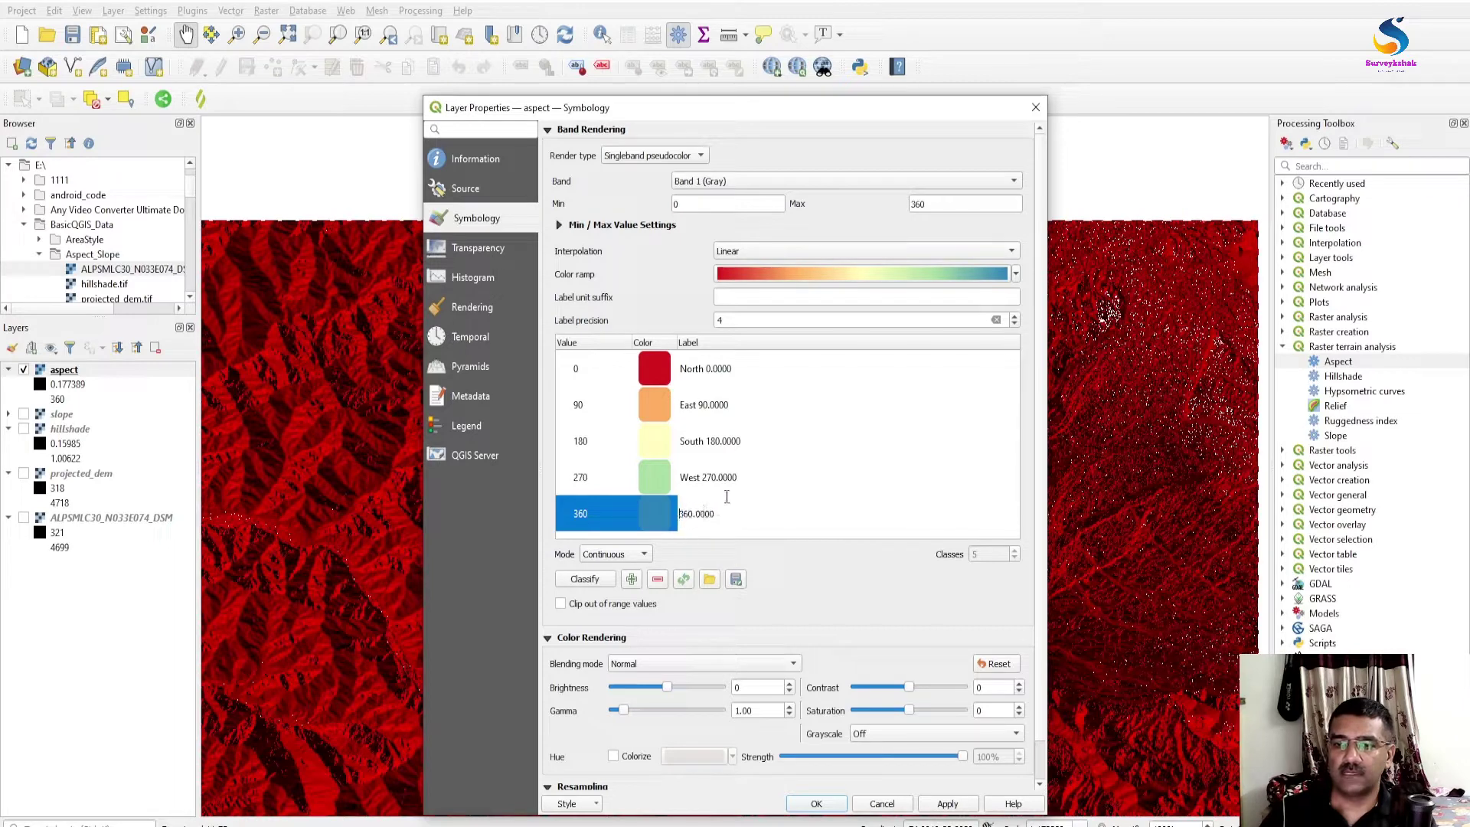
pyautogui.write('Nor')
pyautogui.write('th')
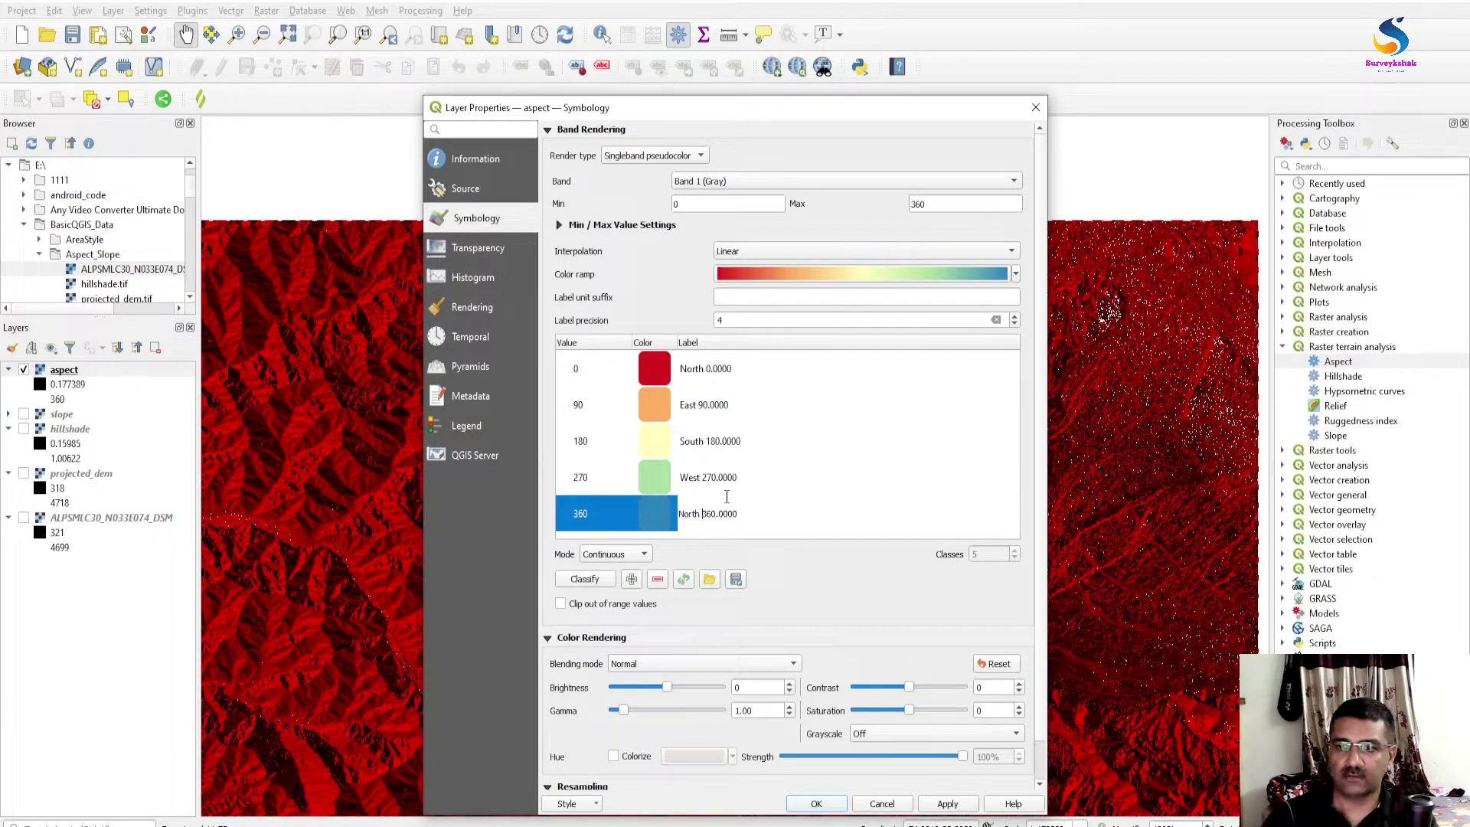
pyautogui.press('Return')
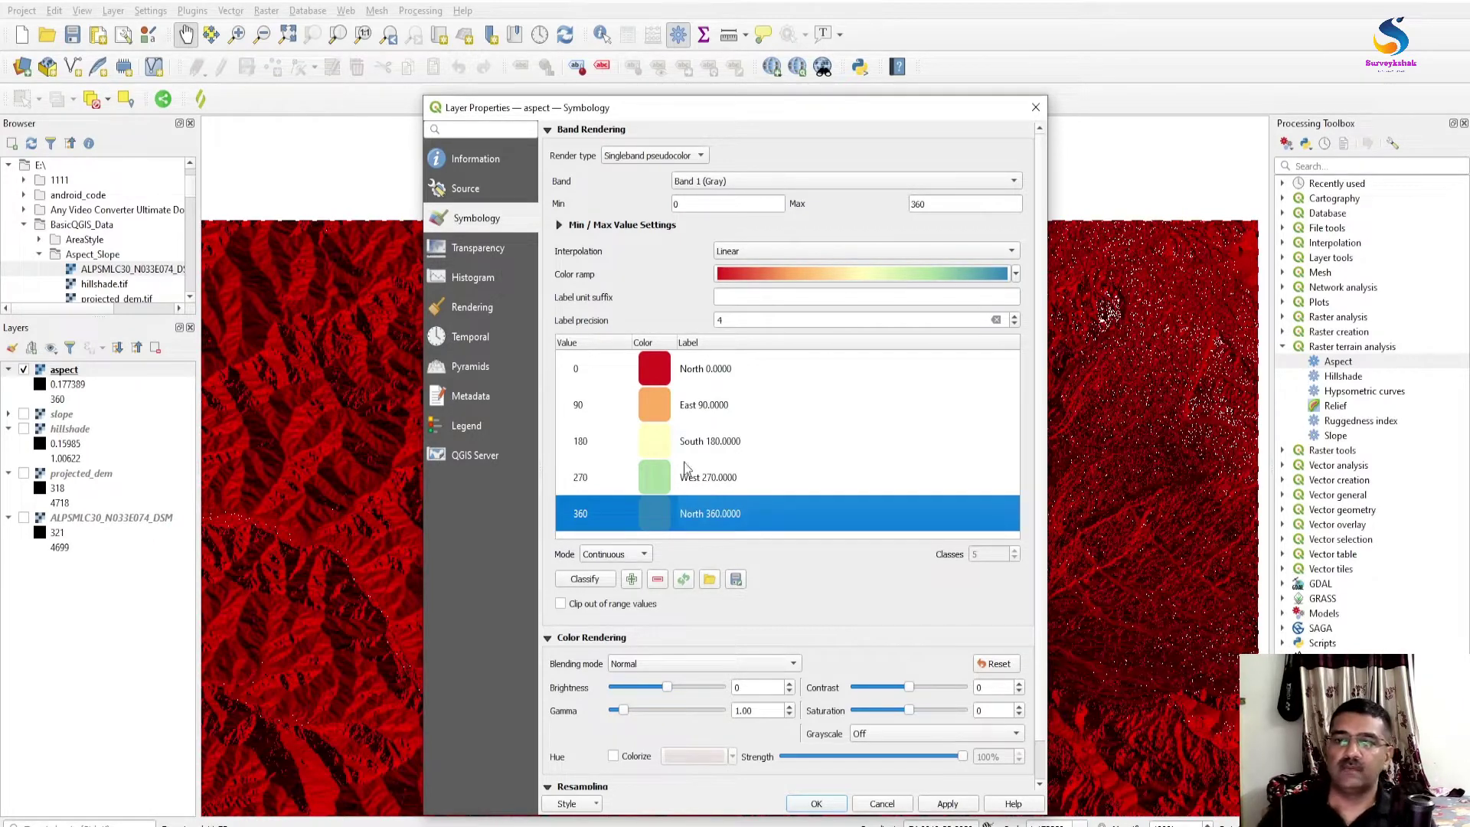
# Change the color of the South 180 class to purple #c965ff
pyautogui.doubleClick(663, 441)
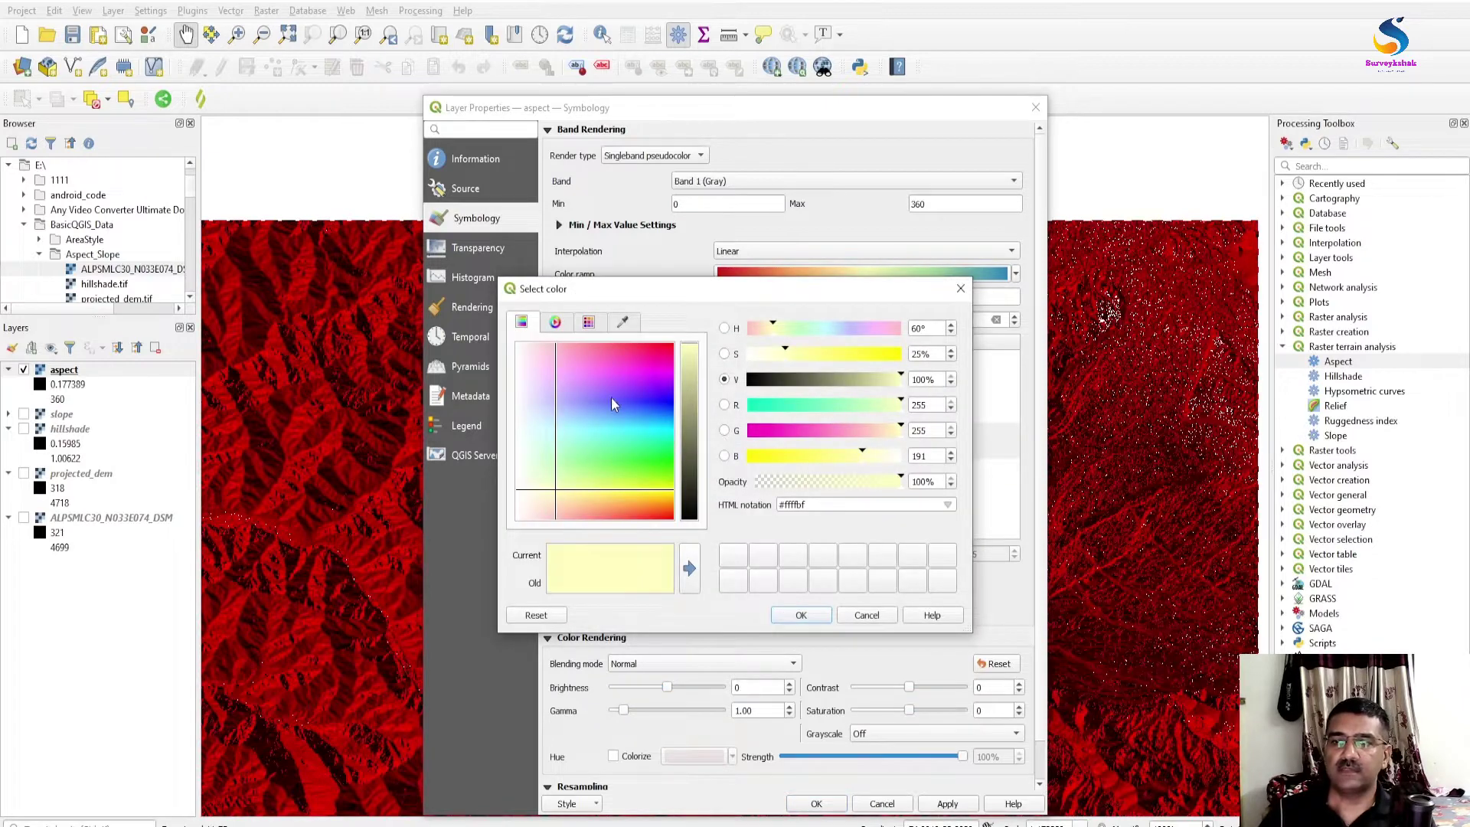
pyautogui.click(595, 378)
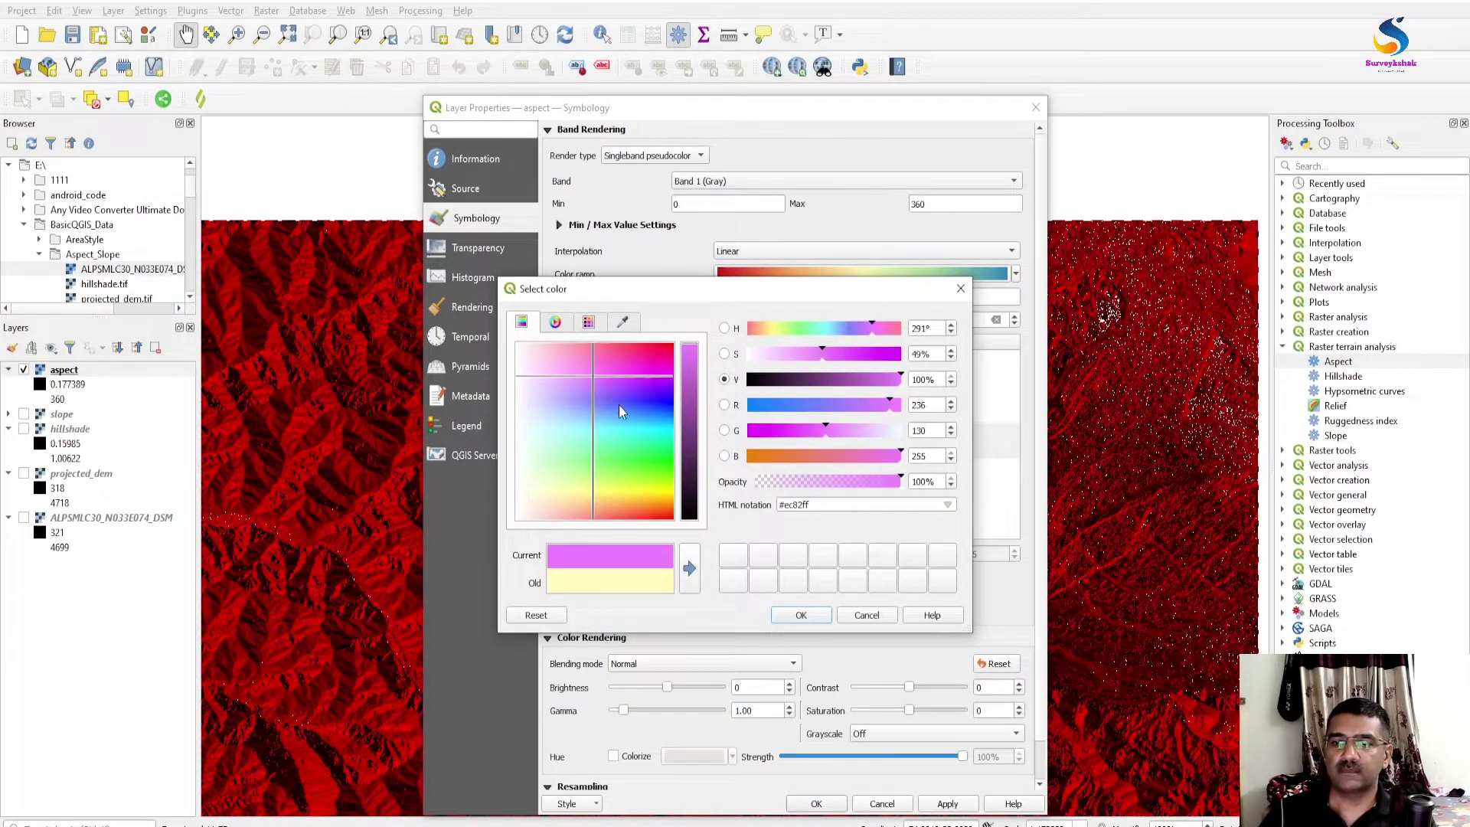
pyautogui.click(609, 393)
pyautogui.click(801, 615)
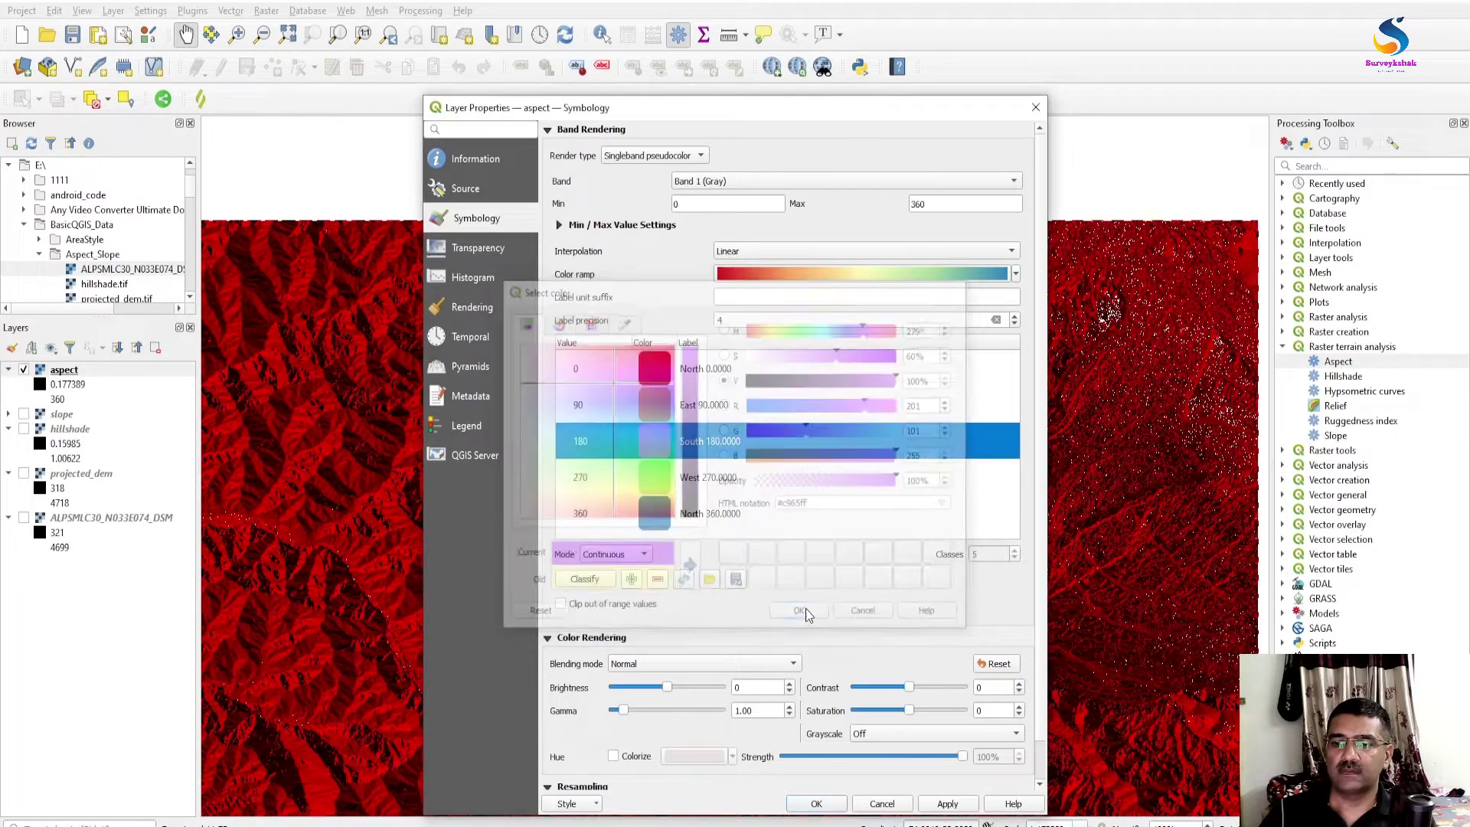
pyautogui.click(806, 478)
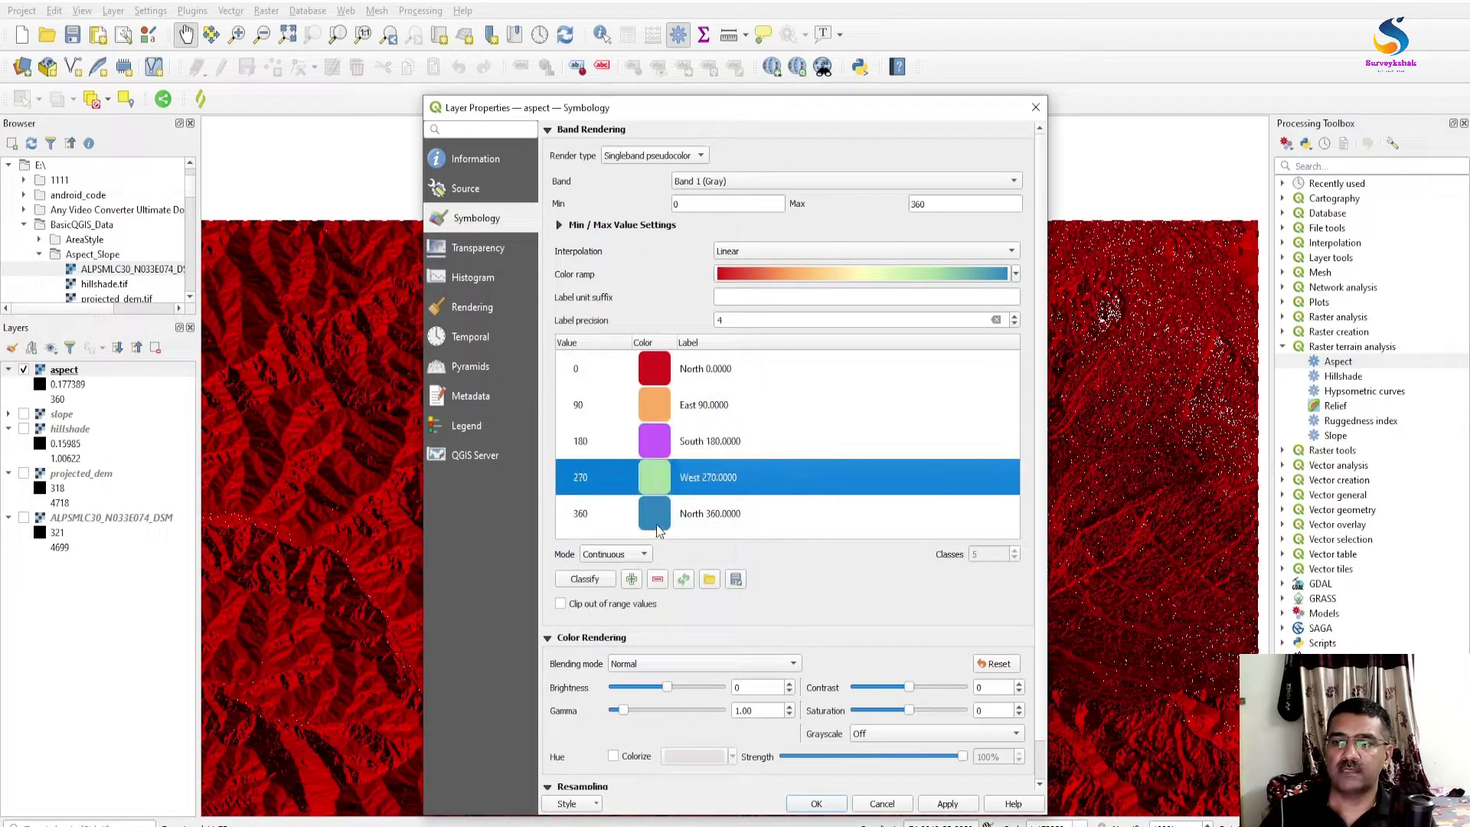
# Set the color of the North 360 class to bright red #fa040c
pyautogui.click(796, 515)
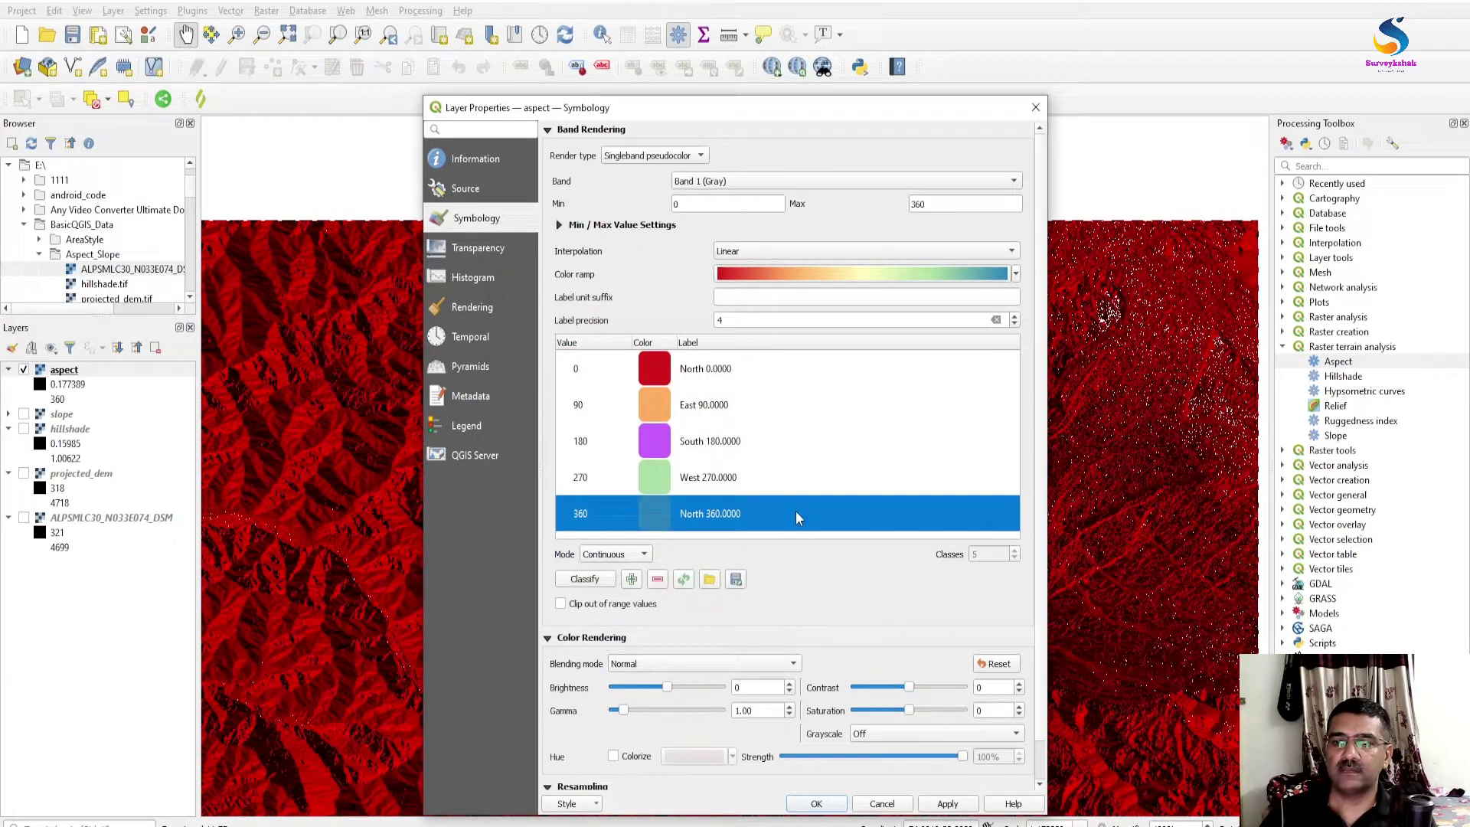
pyautogui.doubleClick(655, 527)
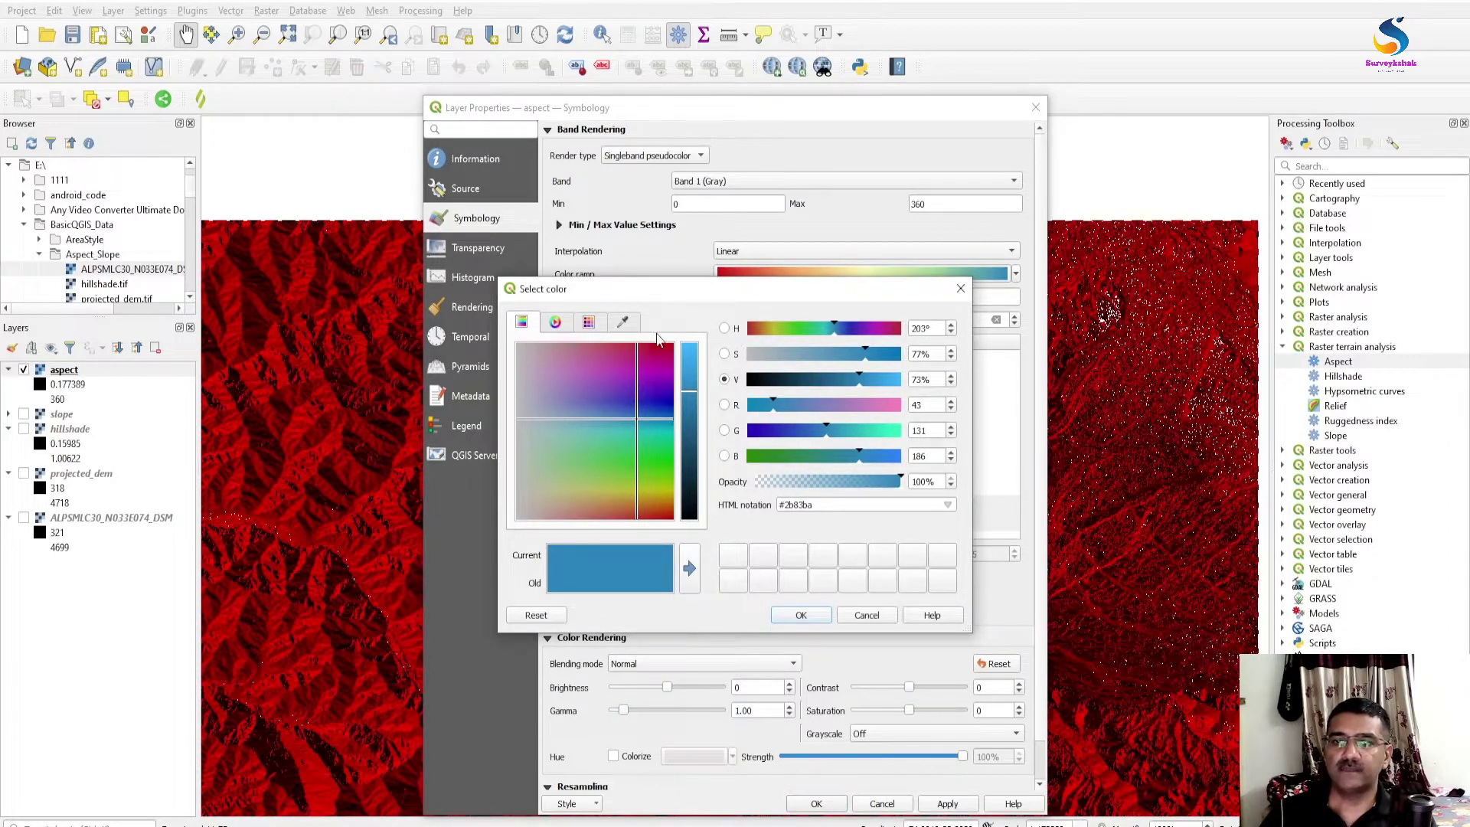
pyautogui.click(555, 321)
pyautogui.click(679, 442)
pyautogui.click(666, 433)
pyautogui.moveTo(666, 433); pyautogui.dragTo(679, 463)
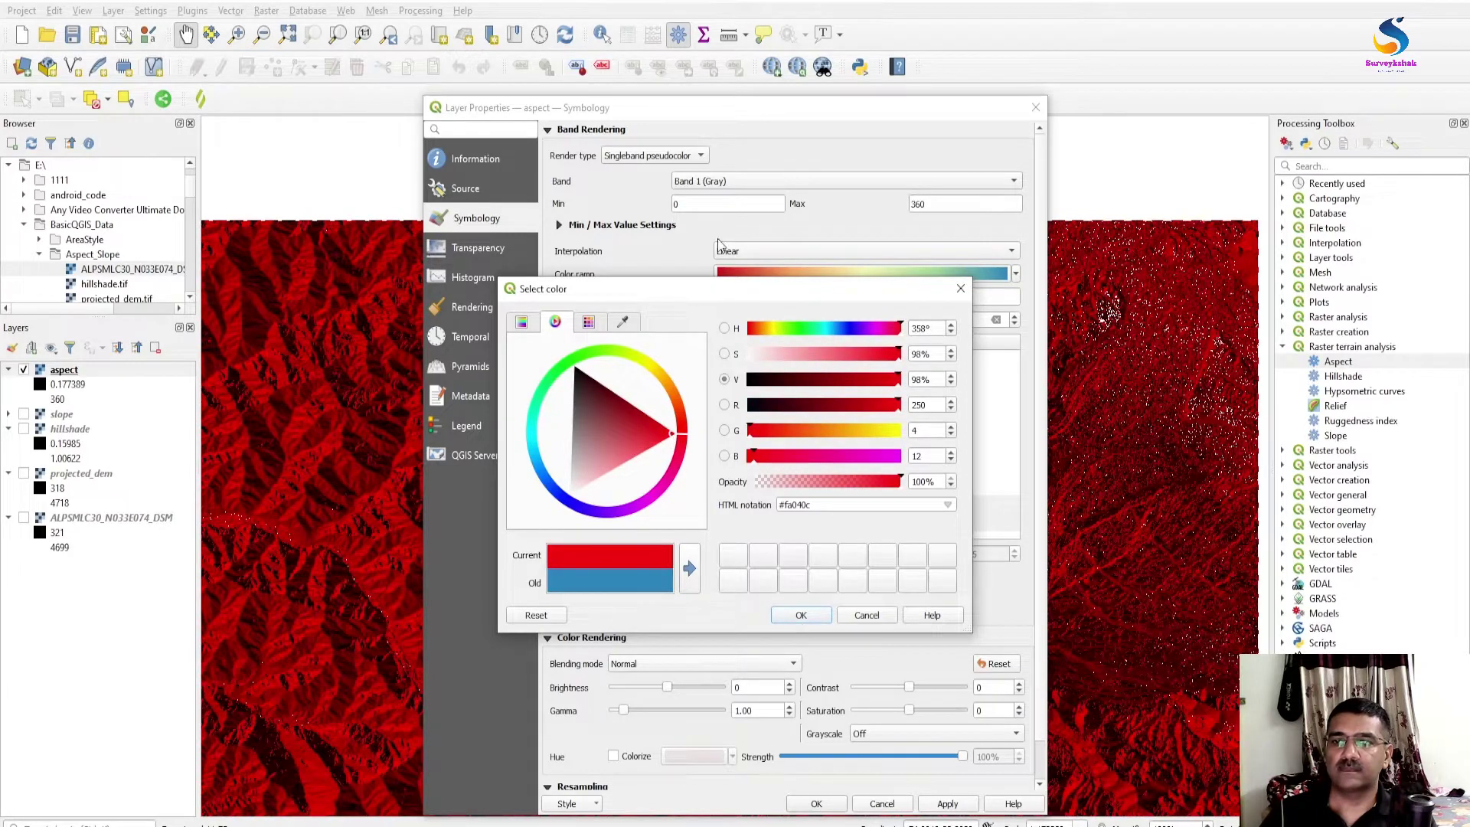
pyautogui.moveTo(723, 290); pyautogui.dragTo(1066, 211)
pyautogui.click(1144, 528)
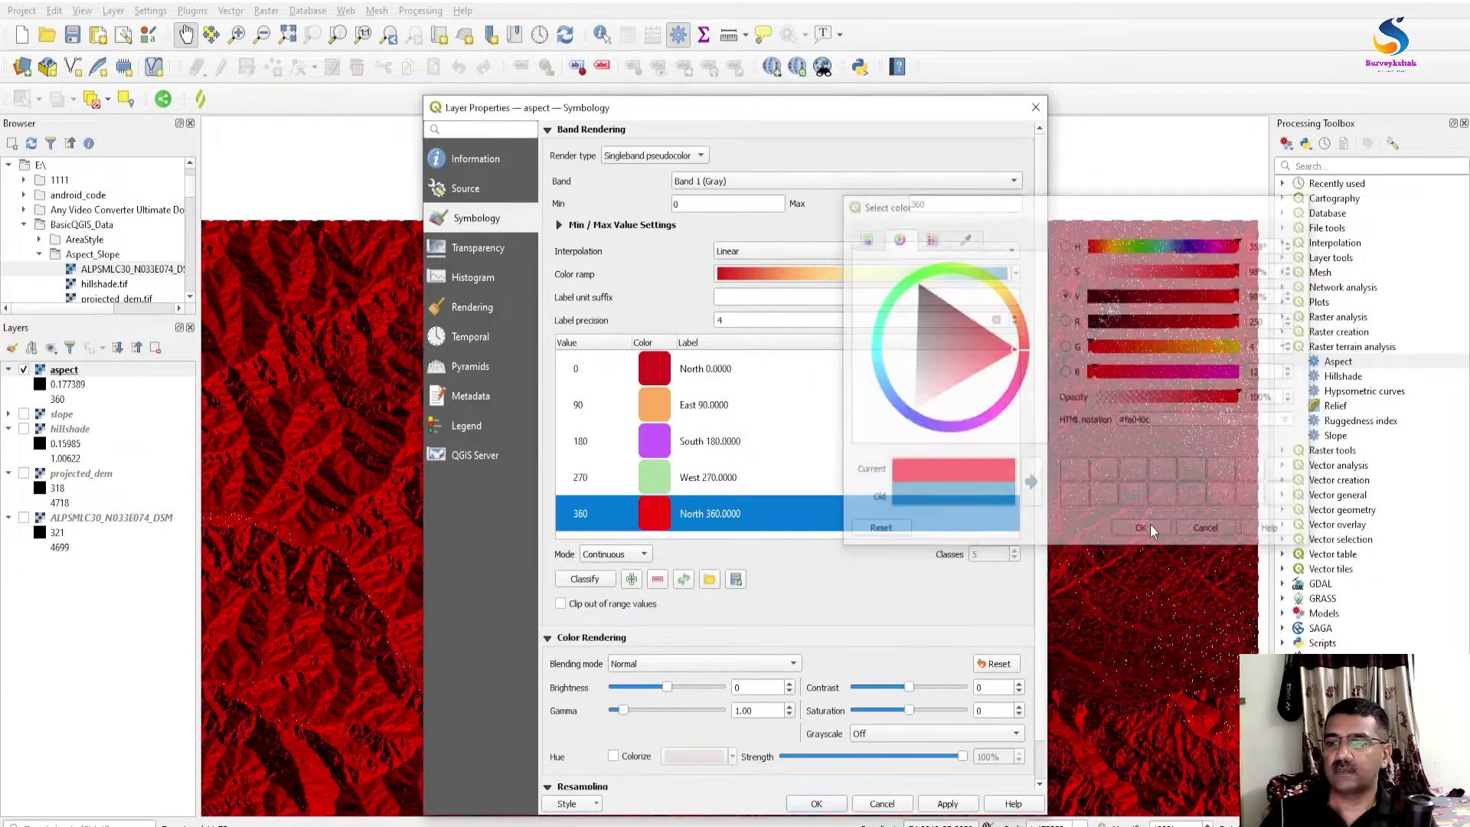
pyautogui.doubleClick(660, 513)
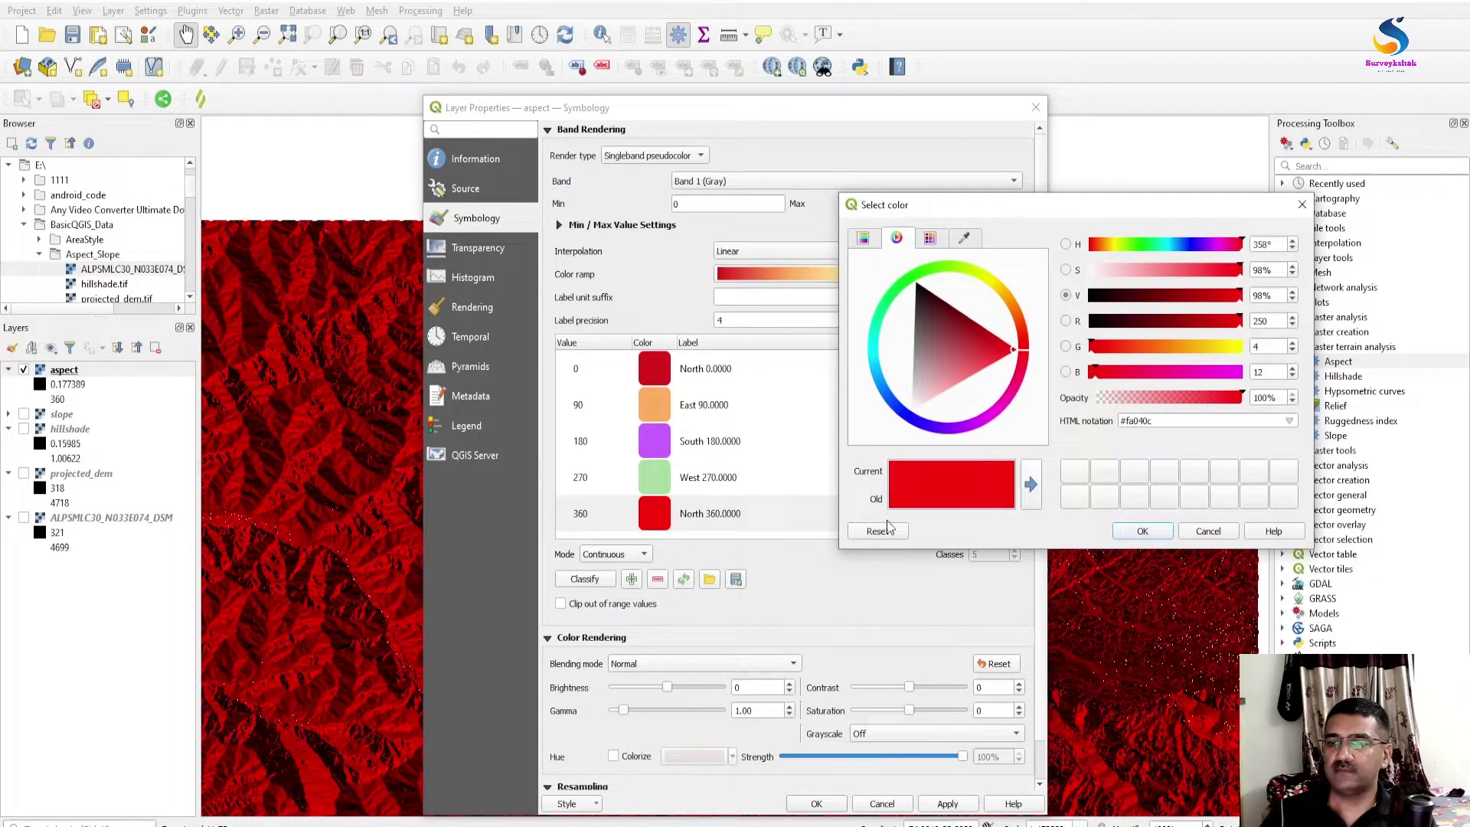
pyautogui.click(1208, 531)
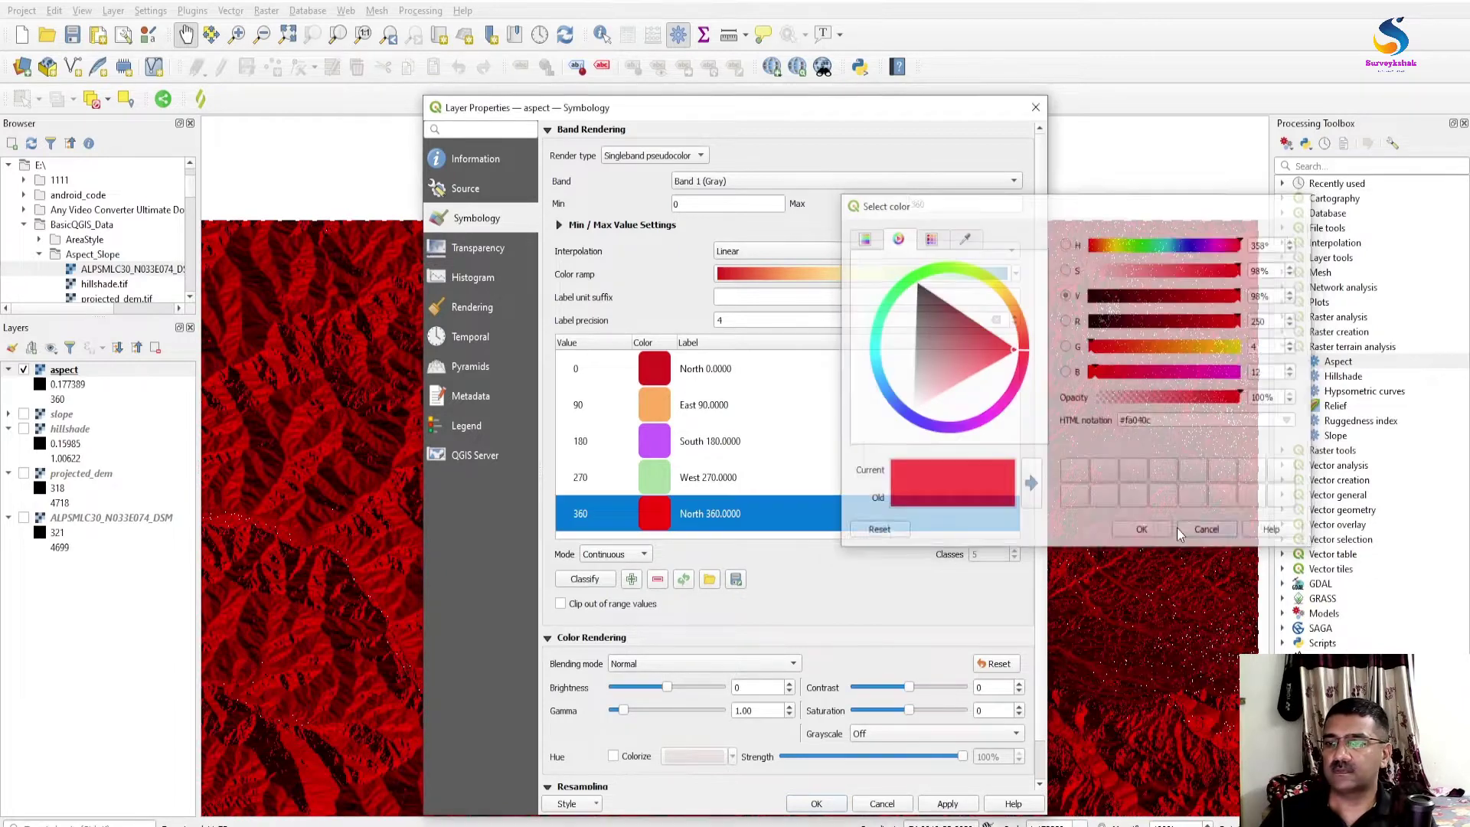
# Copy the North 0 class's HTML color code #d7191c and apply it to the North 360 class
pyautogui.doubleClick(655, 369)
pyautogui.moveTo(1165, 421); pyautogui.dragTo(1109, 433)
pyautogui.hotkey('ctrl', 'c')
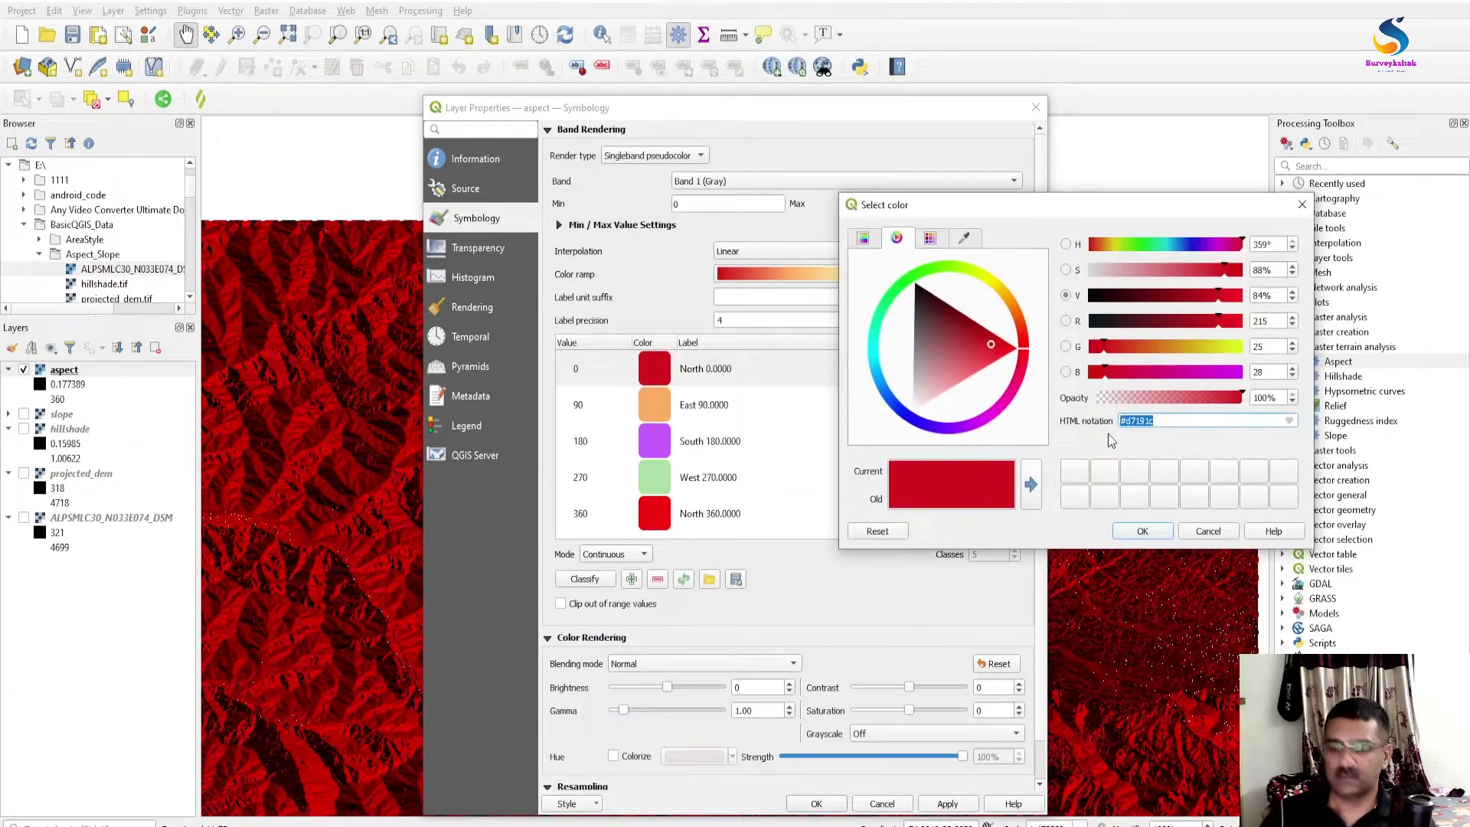
pyautogui.click(1208, 530)
pyautogui.doubleClick(654, 513)
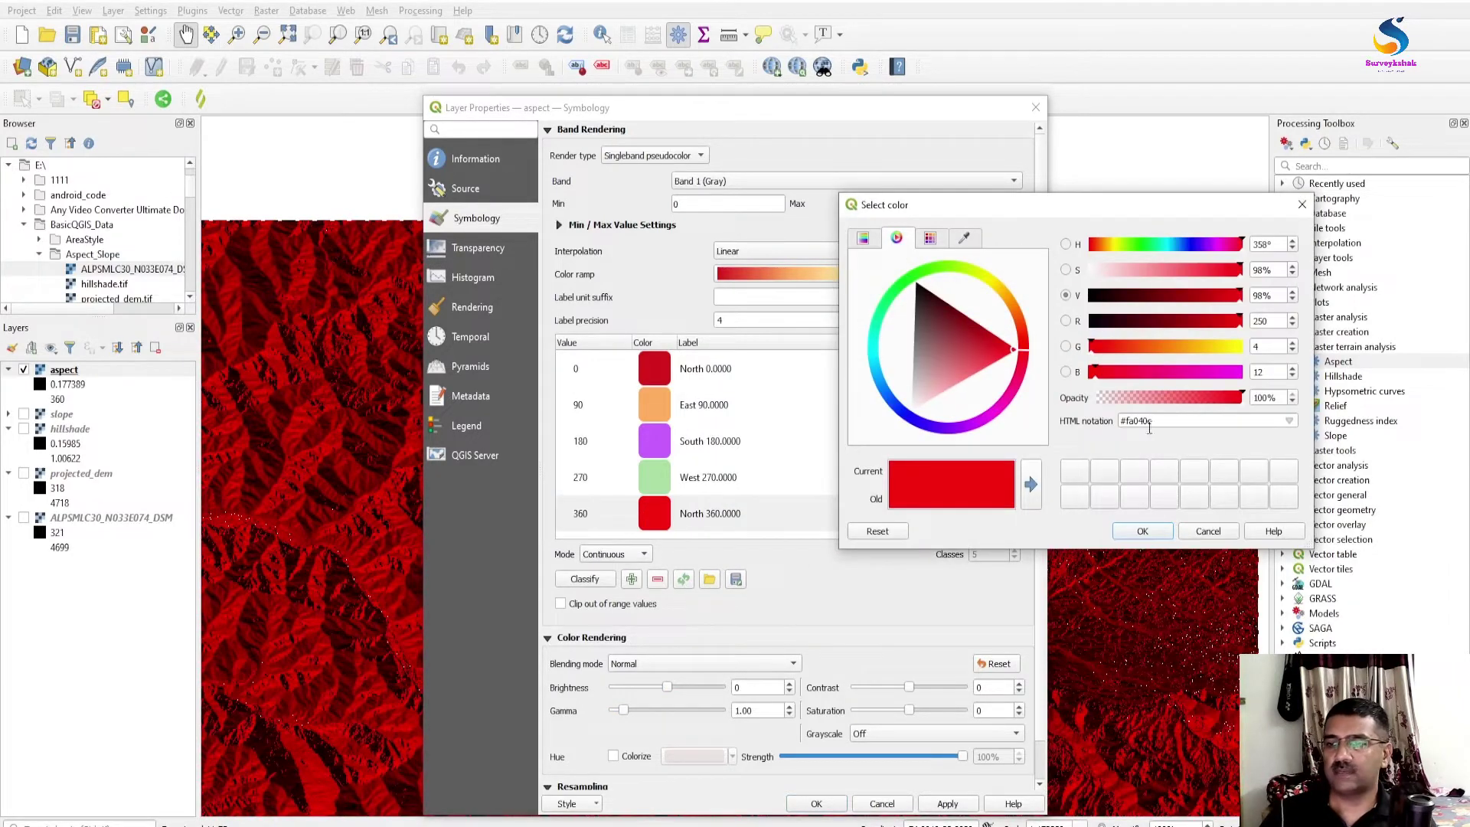
pyautogui.moveTo(1148, 428); pyautogui.dragTo(1079, 431)
pyautogui.hotkey('ctrl', 'v')
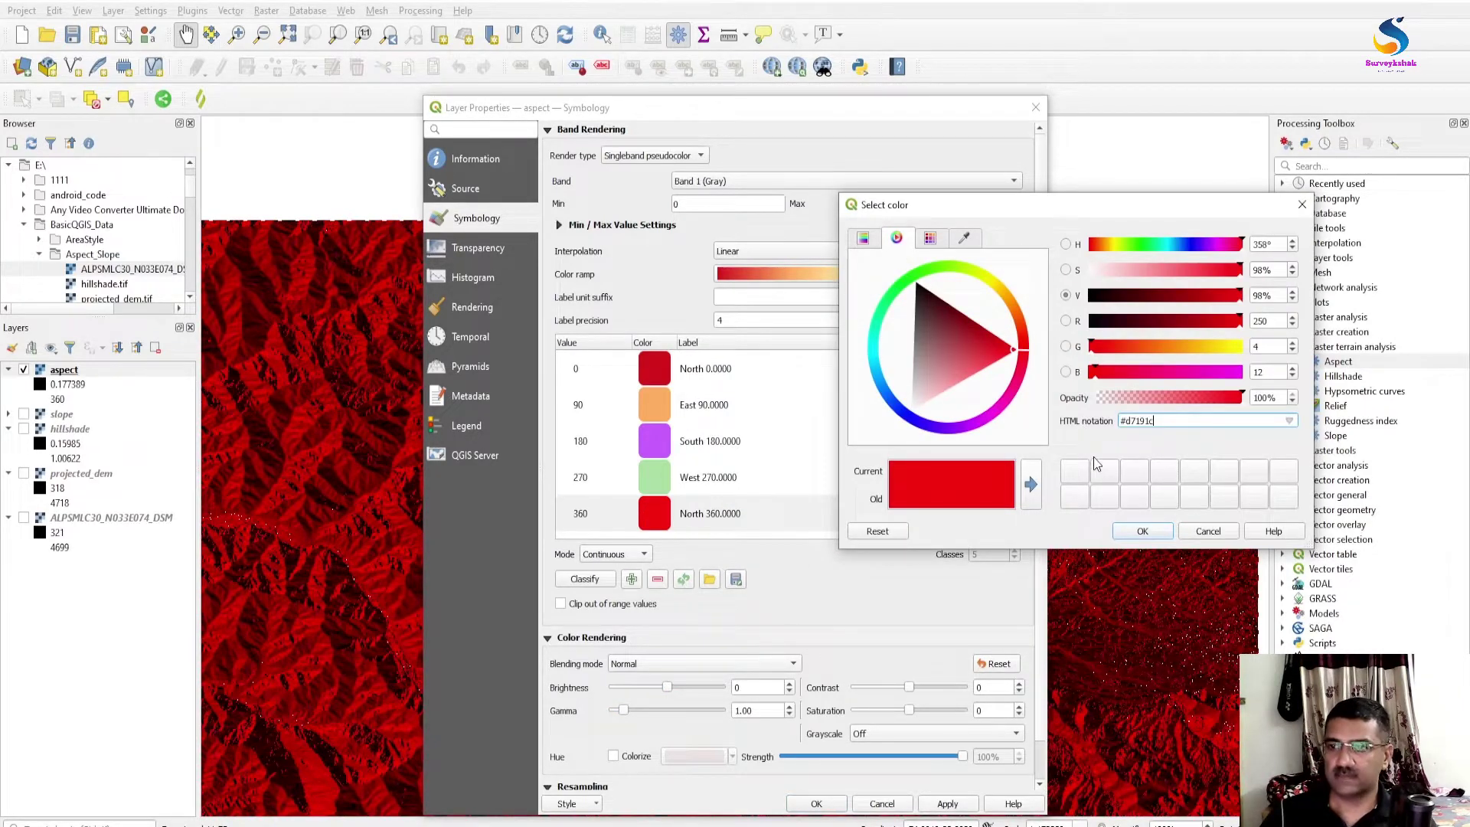
pyautogui.click(1142, 531)
pyautogui.click(713, 383)
pyautogui.click(720, 504)
# Change the color of the East 90 class to a saturated blue
pyautogui.click(719, 407)
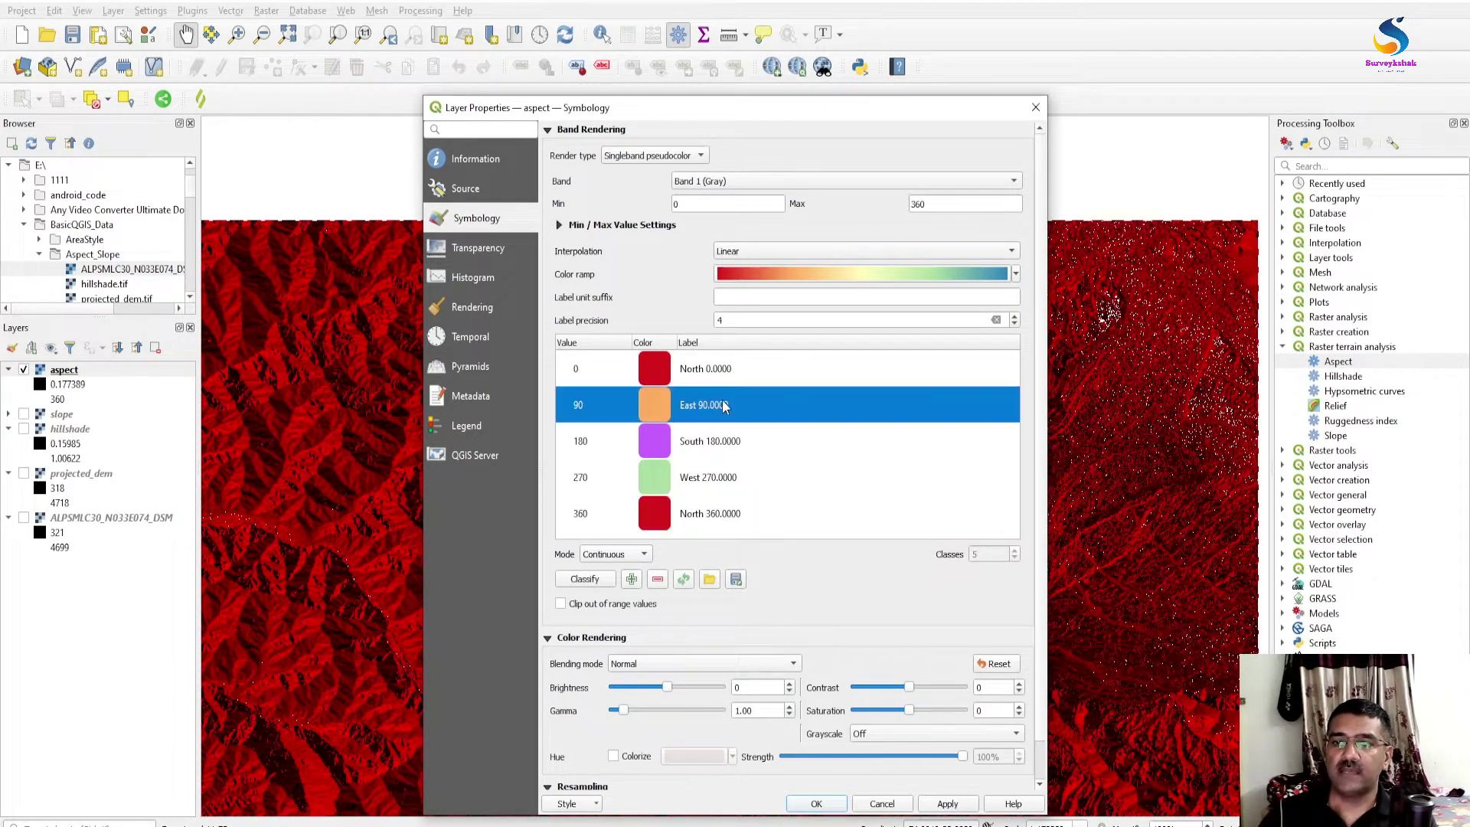
pyautogui.click(781, 445)
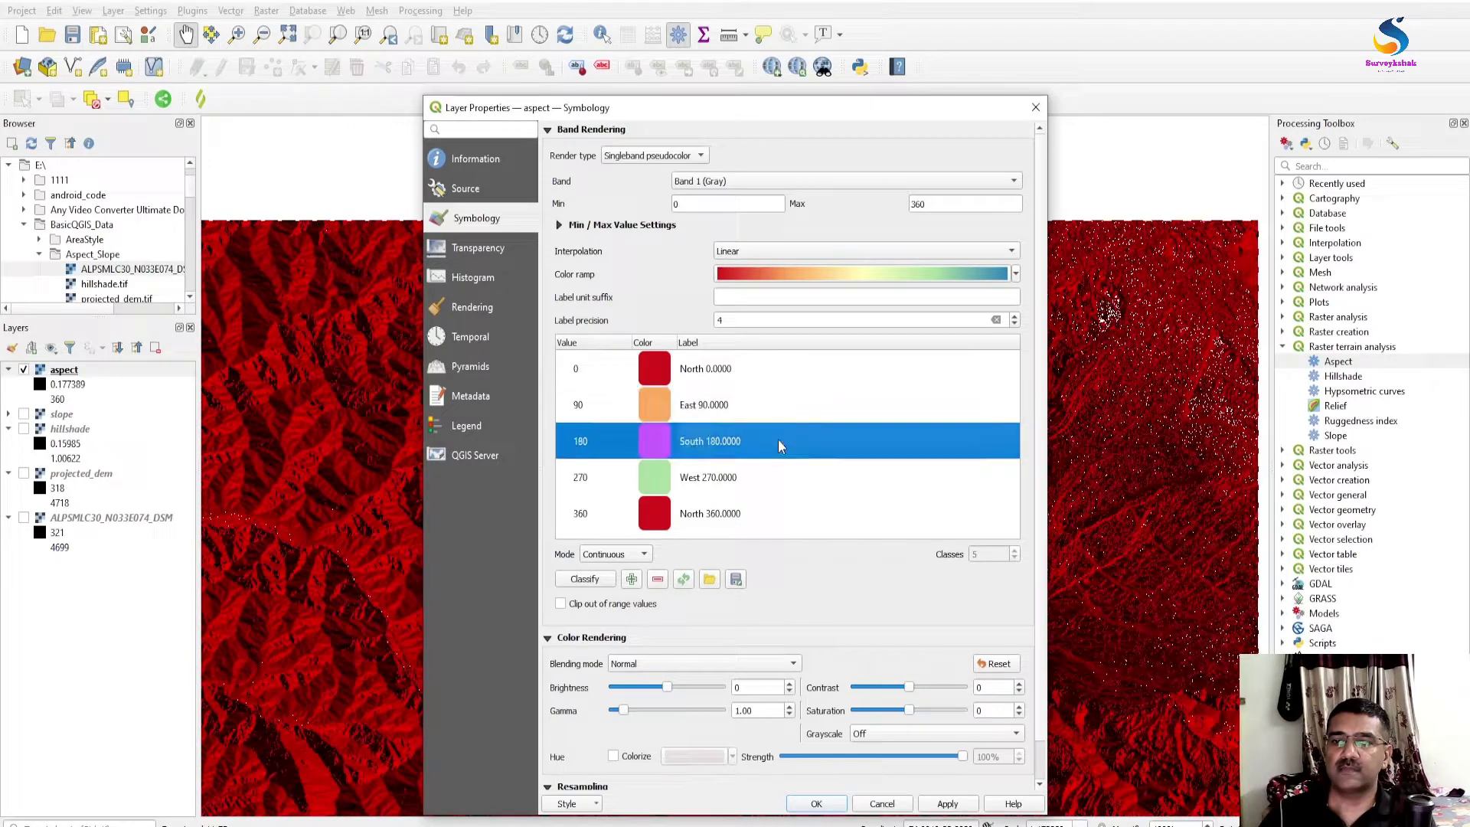
pyautogui.doubleClick(664, 409)
pyautogui.moveTo(866, 407)
pyautogui.mouseDown()
pyautogui.moveTo(903, 417)
pyautogui.moveTo(915, 396)
pyautogui.mouseUp()
pyautogui.click(1134, 532)
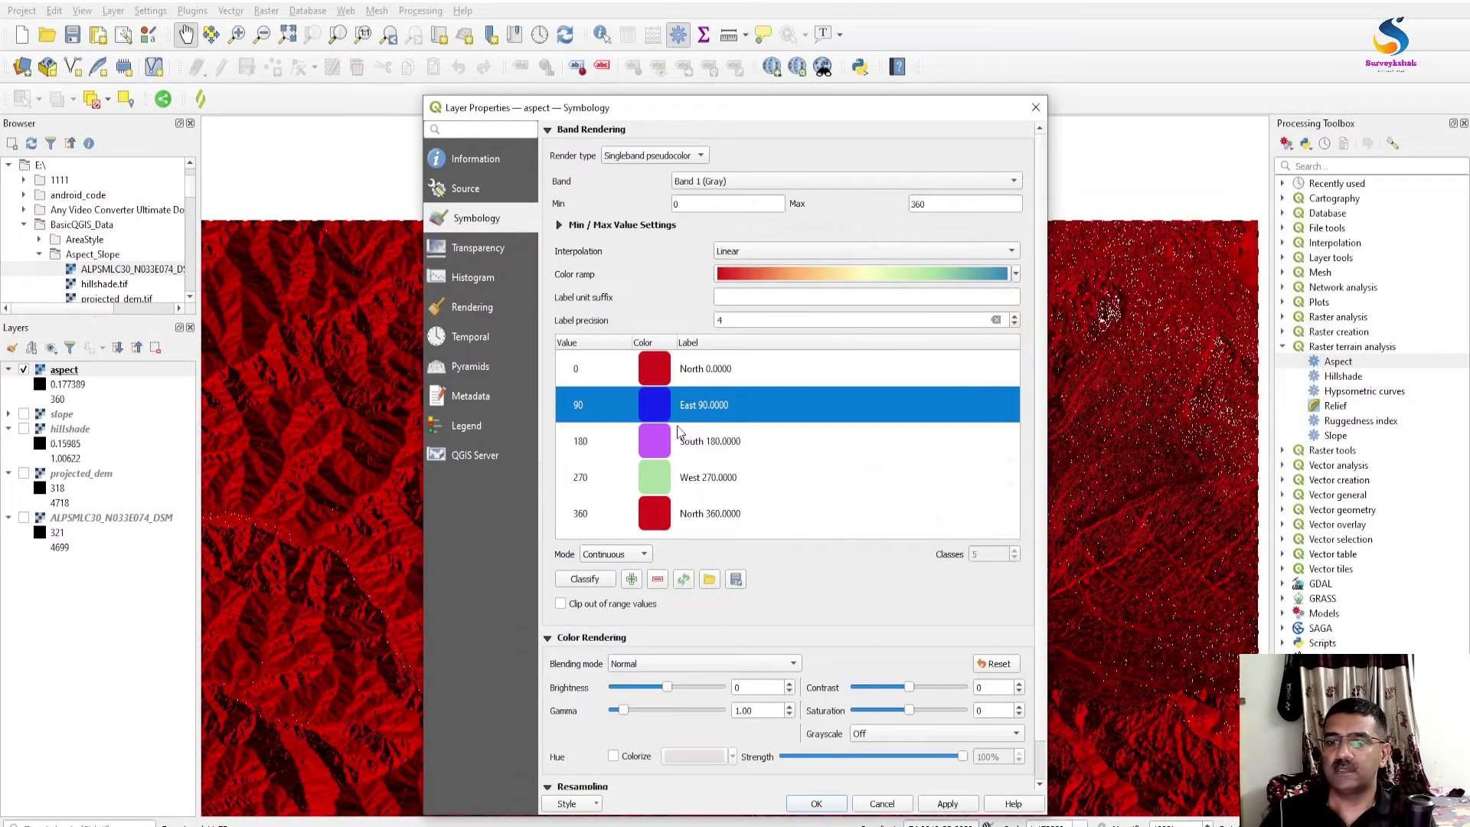
pyautogui.click(810, 452)
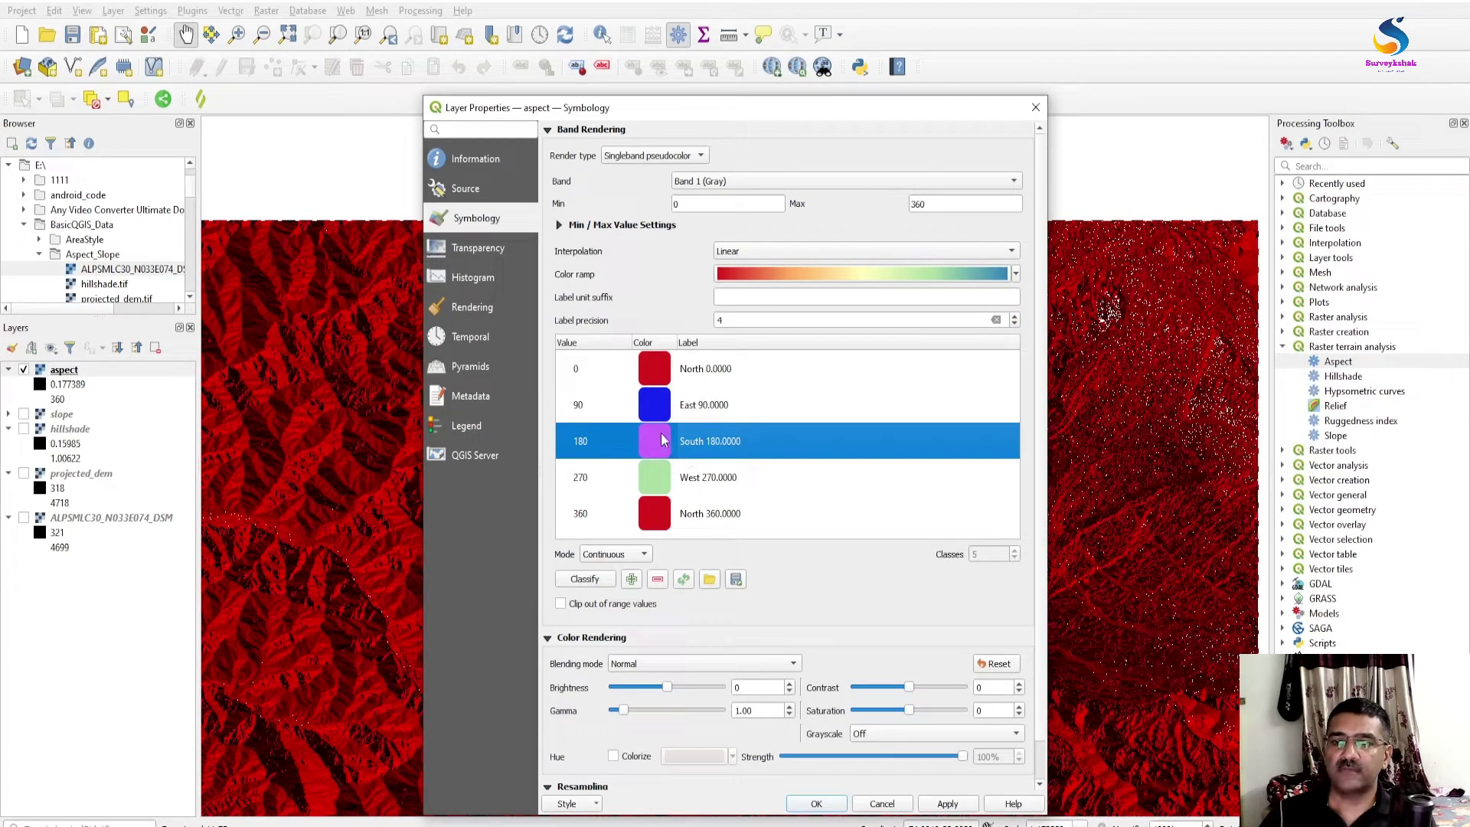
# Change the color of the West 270 class to green #4ac137 and apply the aspect layer's styling
pyautogui.doubleClick(657, 478)
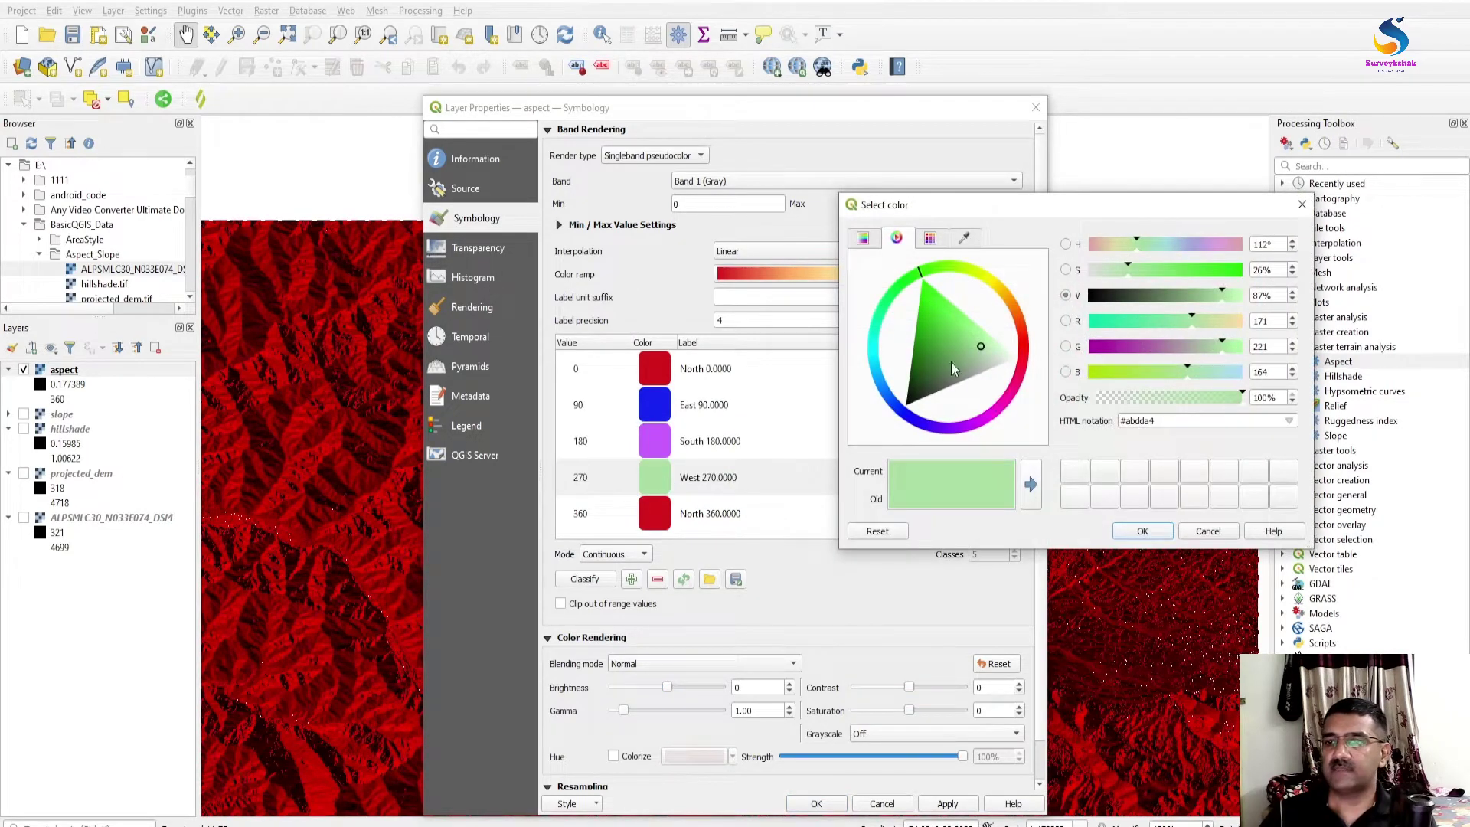
pyautogui.moveTo(975, 343)
pyautogui.mouseDown()
pyautogui.moveTo(988, 347)
pyautogui.moveTo(973, 357)
pyautogui.moveTo(949, 318)
pyautogui.moveTo(939, 327)
pyautogui.mouseUp()
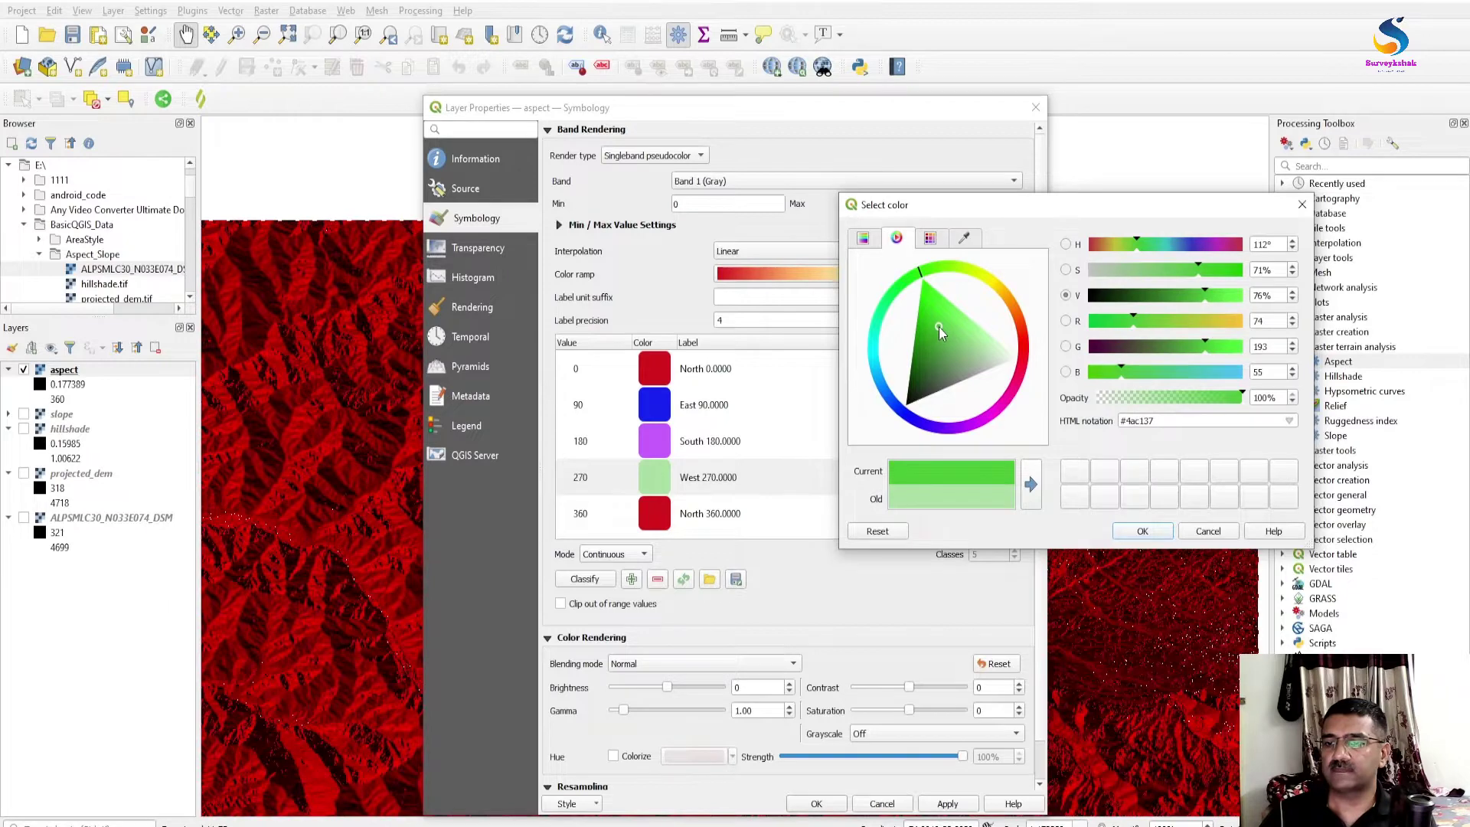
pyautogui.click(1126, 536)
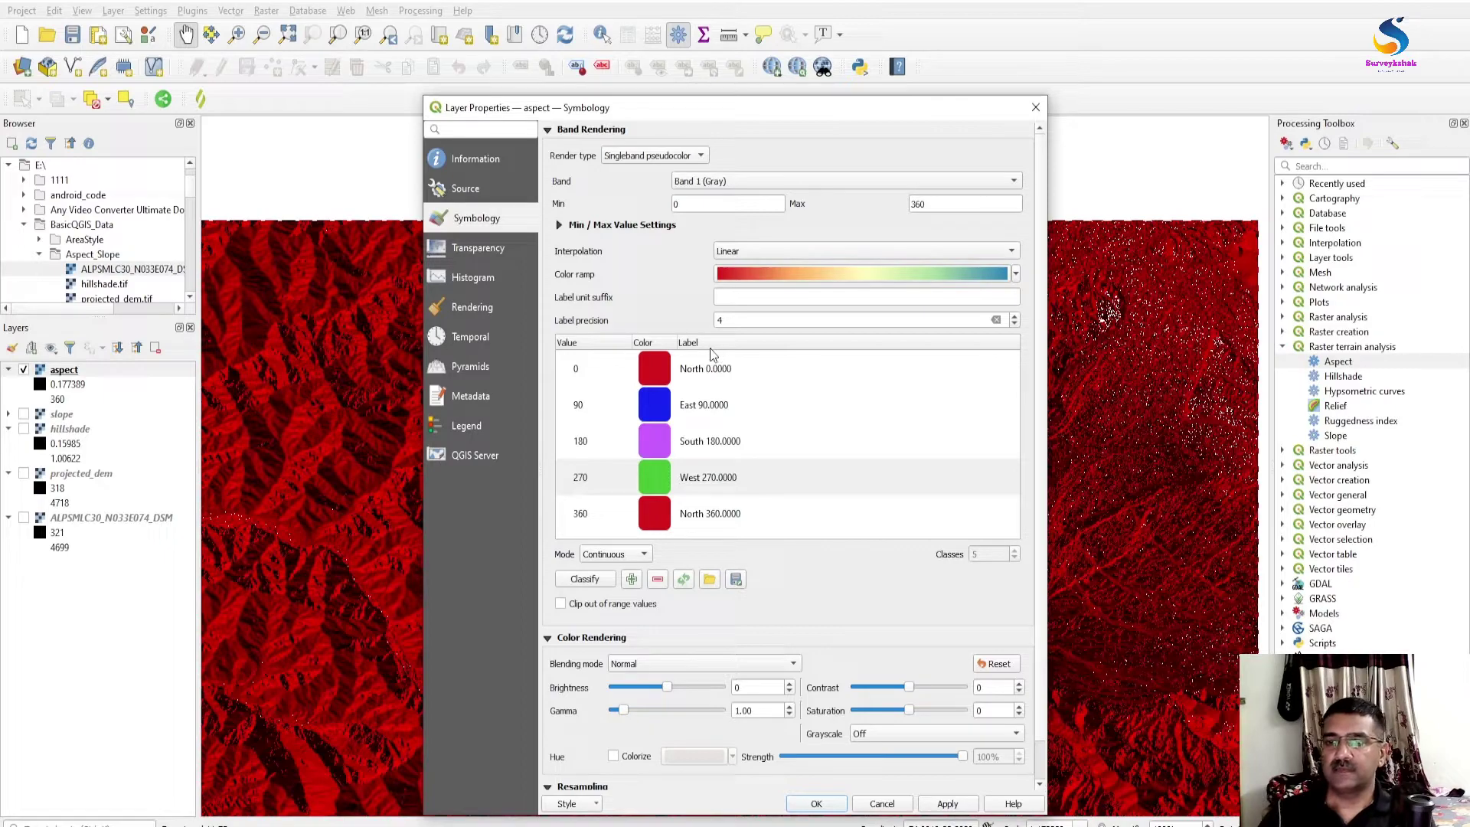
pyautogui.moveTo(706, 381); pyautogui.dragTo(710, 499)
pyautogui.click(816, 804)
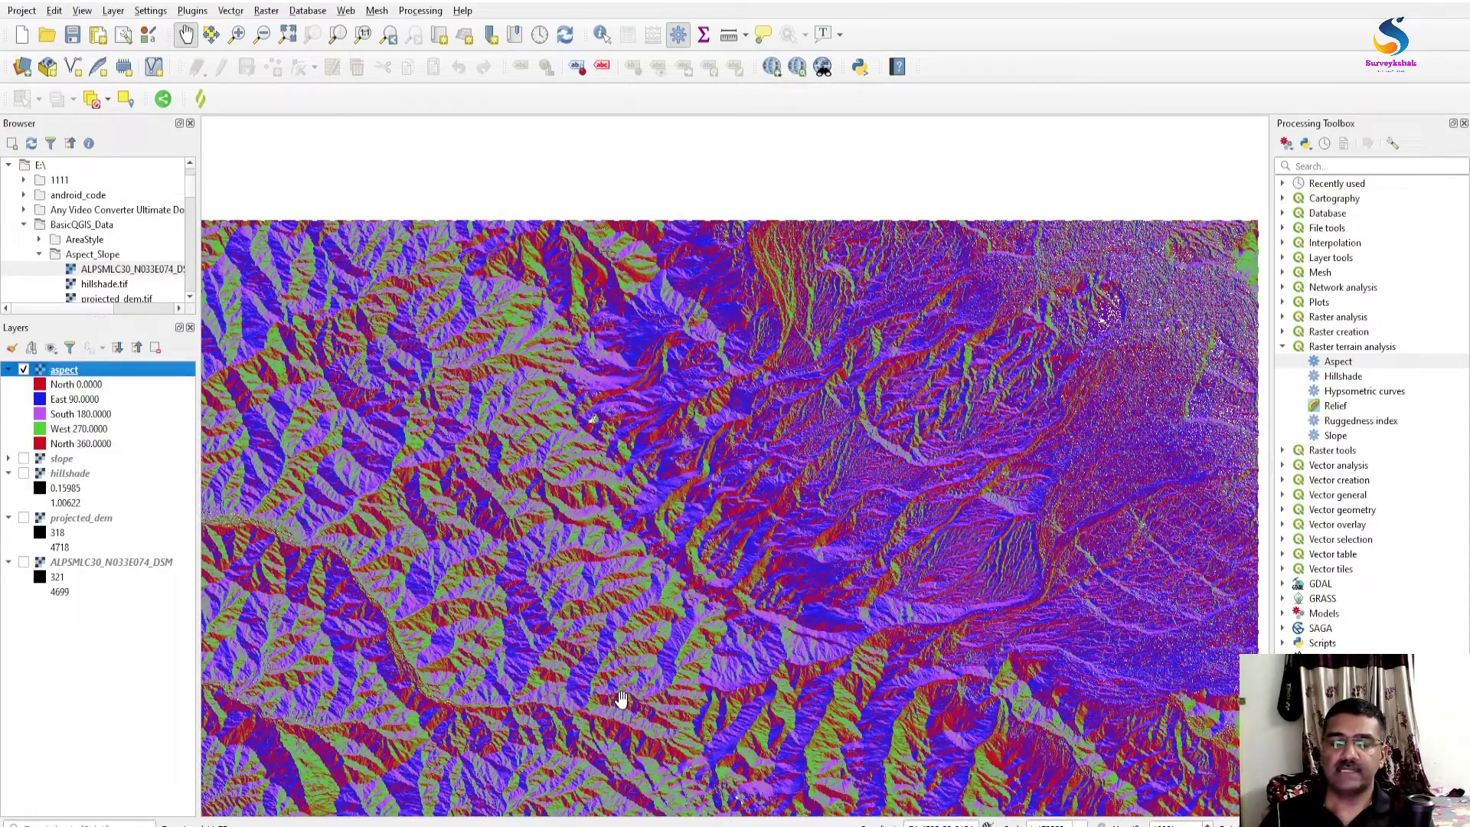
# Make the hillshade layer visible beneath the aspect layer and compare the slope directions with the shaded terrain
pyautogui.scroll(2, 617, 695)
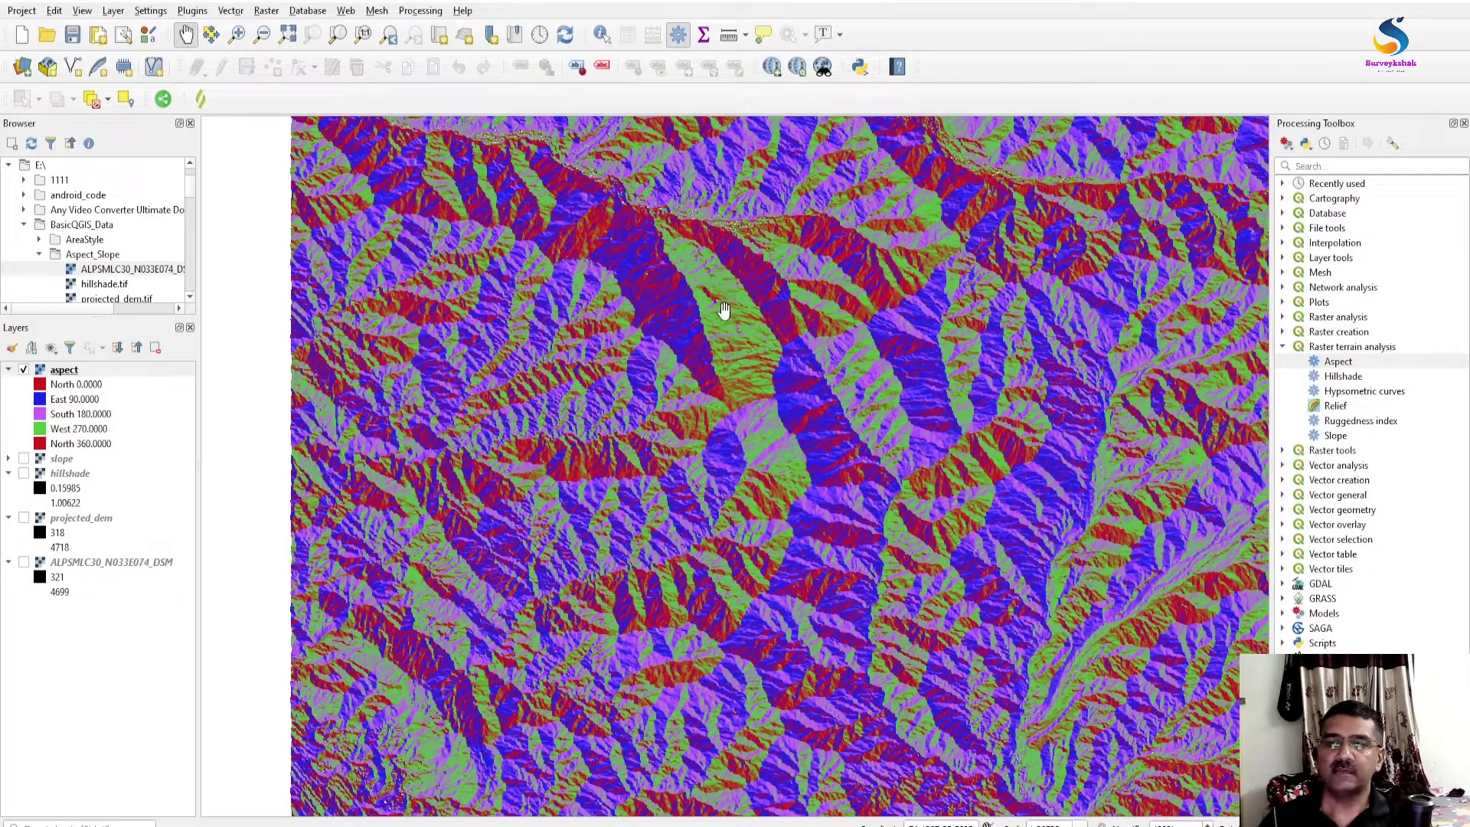
pyautogui.scroll(3, 722, 296)
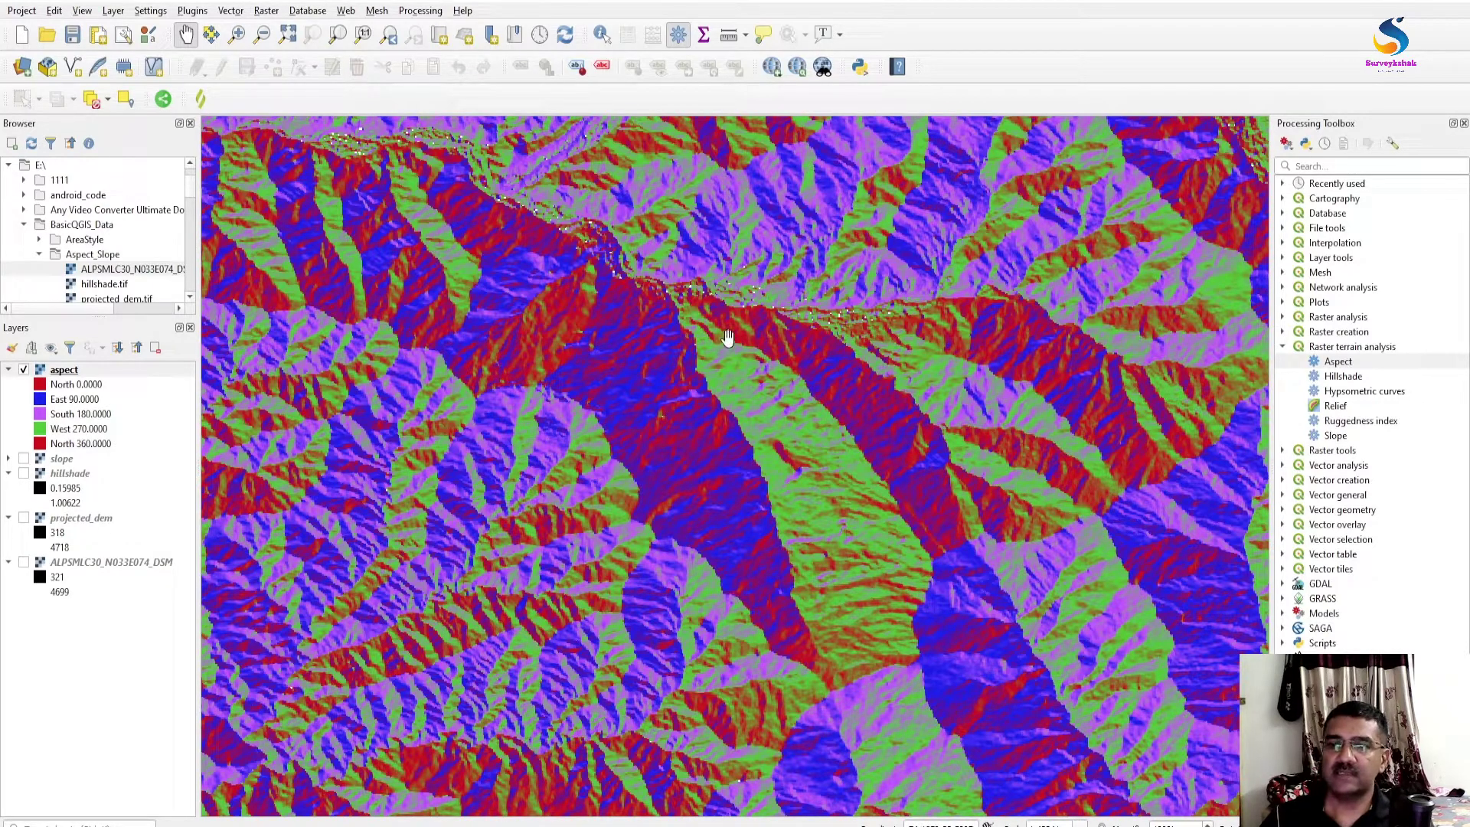
pyautogui.click(25, 371)
pyautogui.click(24, 474)
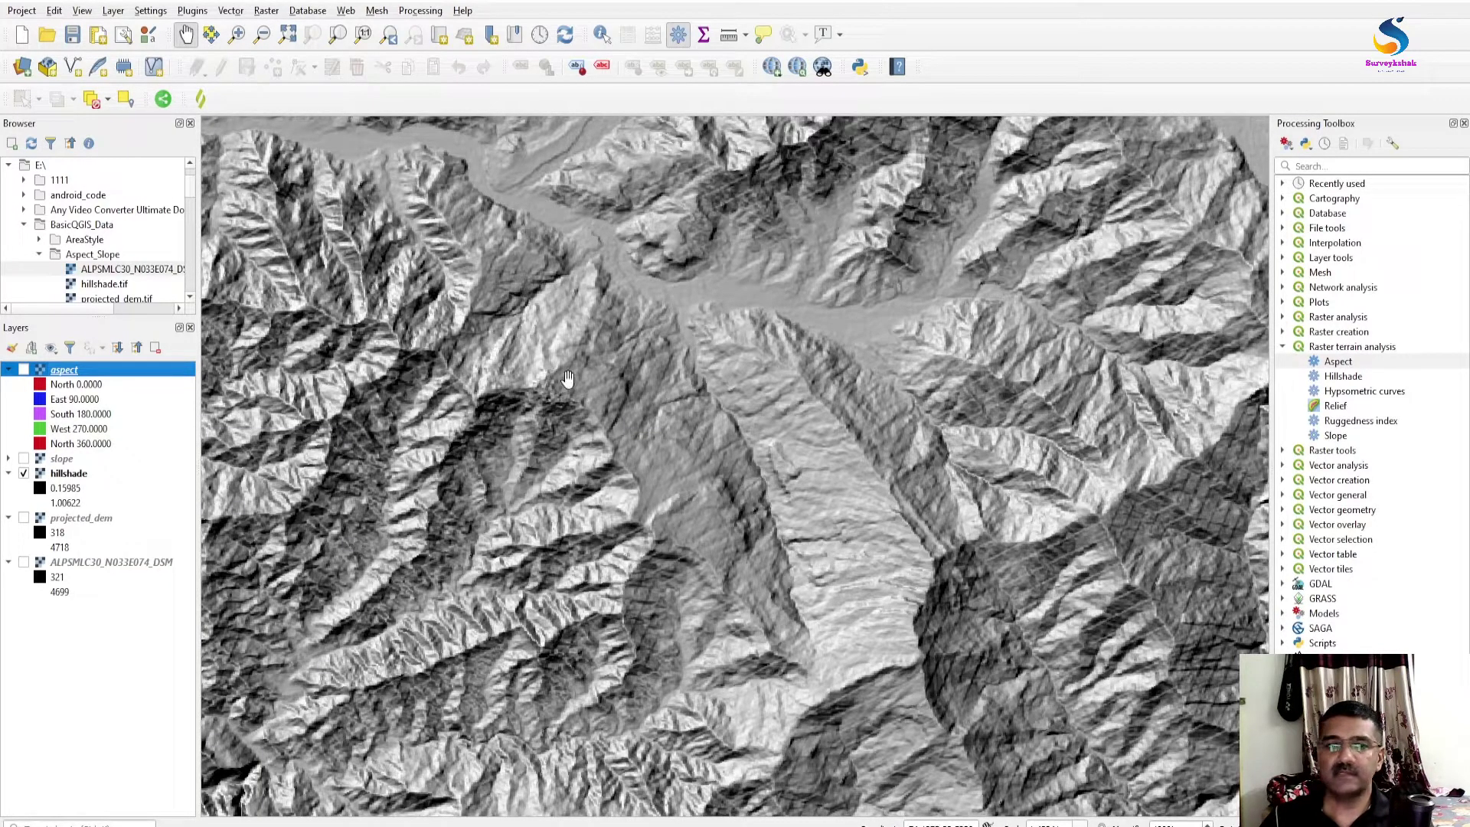
pyautogui.click(23, 370)
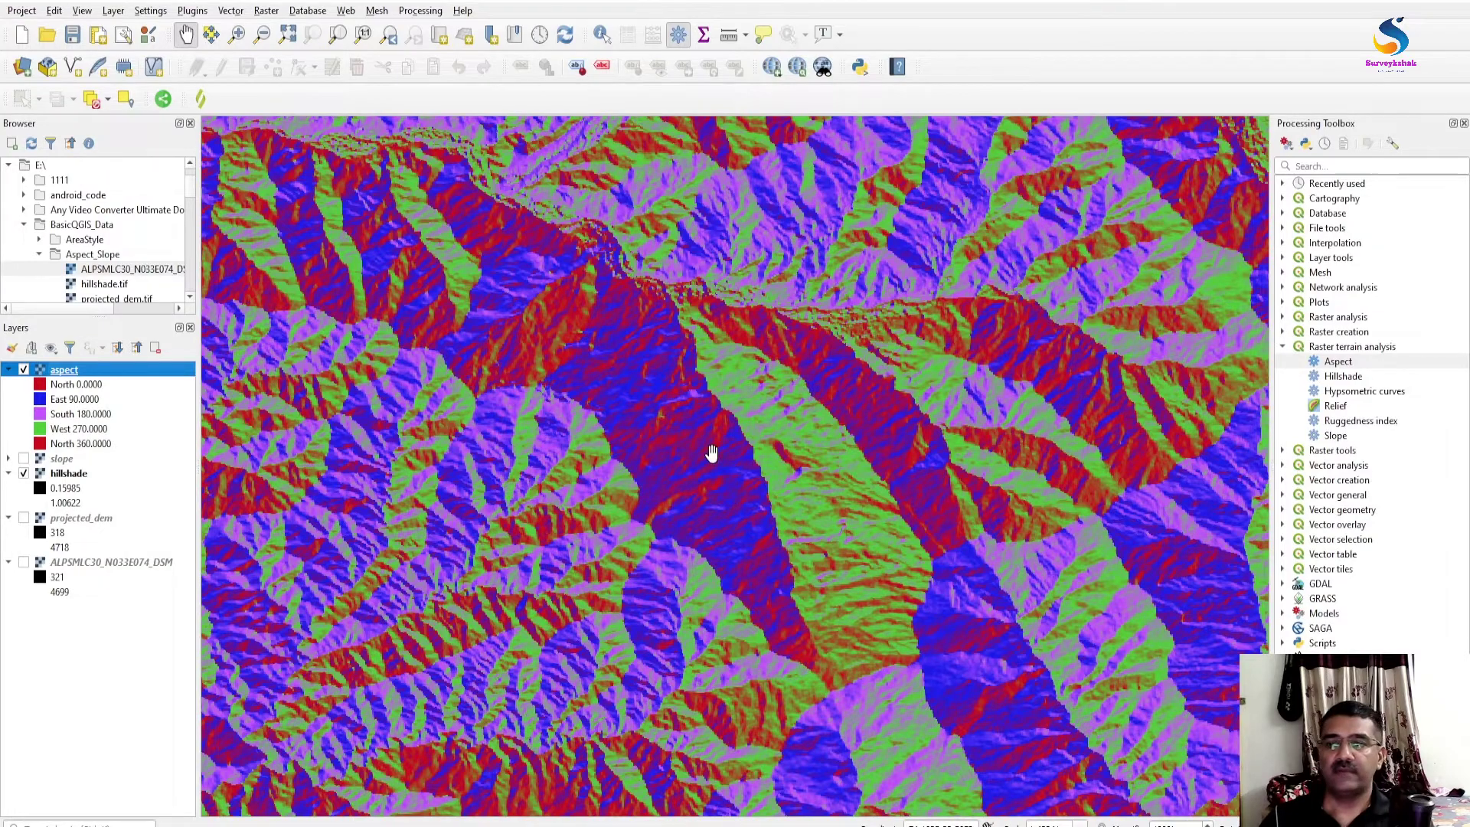
pyautogui.scroll(-2, 713, 452)
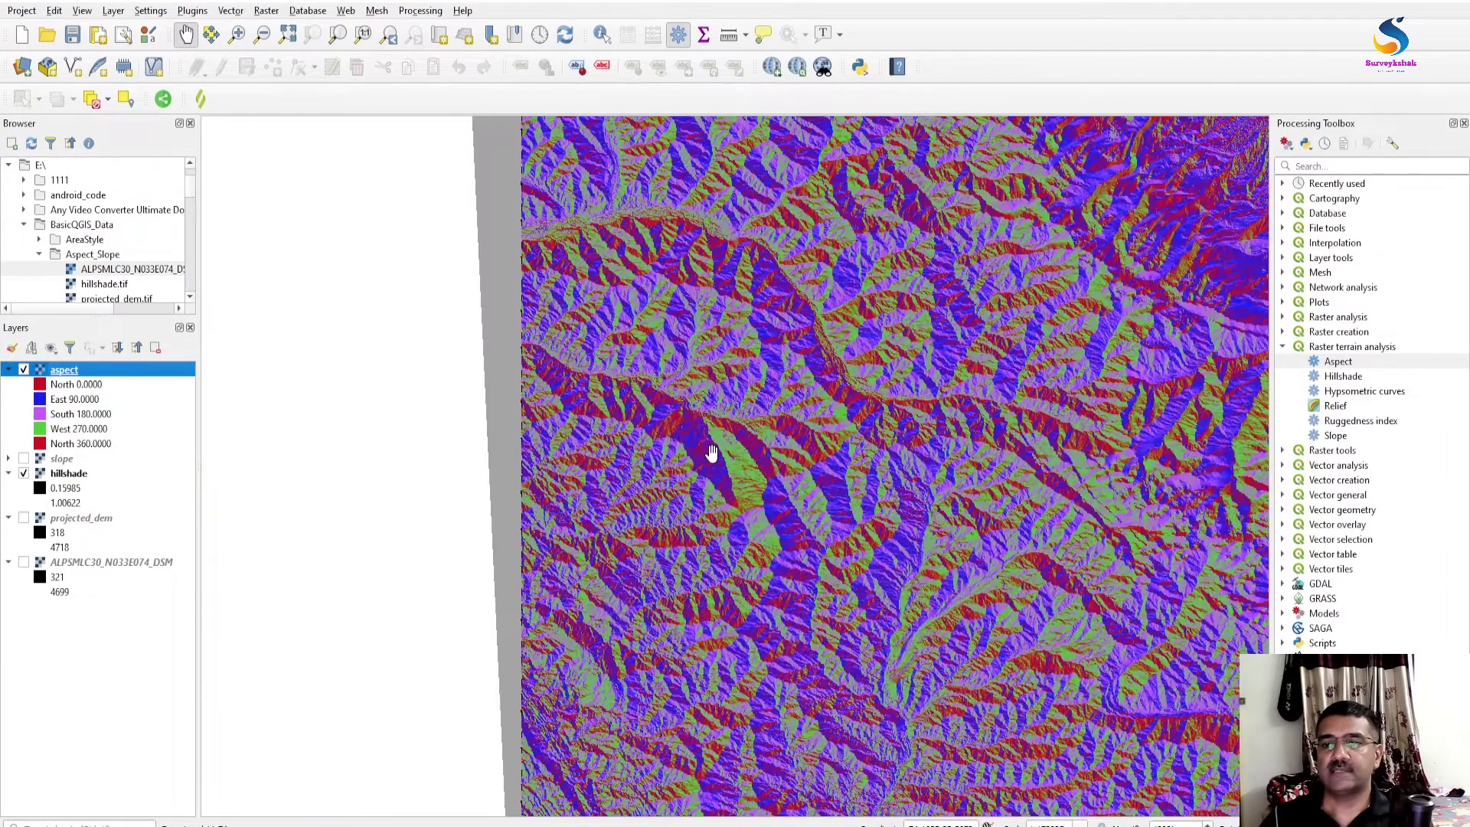
# Add the Opacity slider widget to the aspect layer's legend
pyautogui.doubleClick(65, 371)
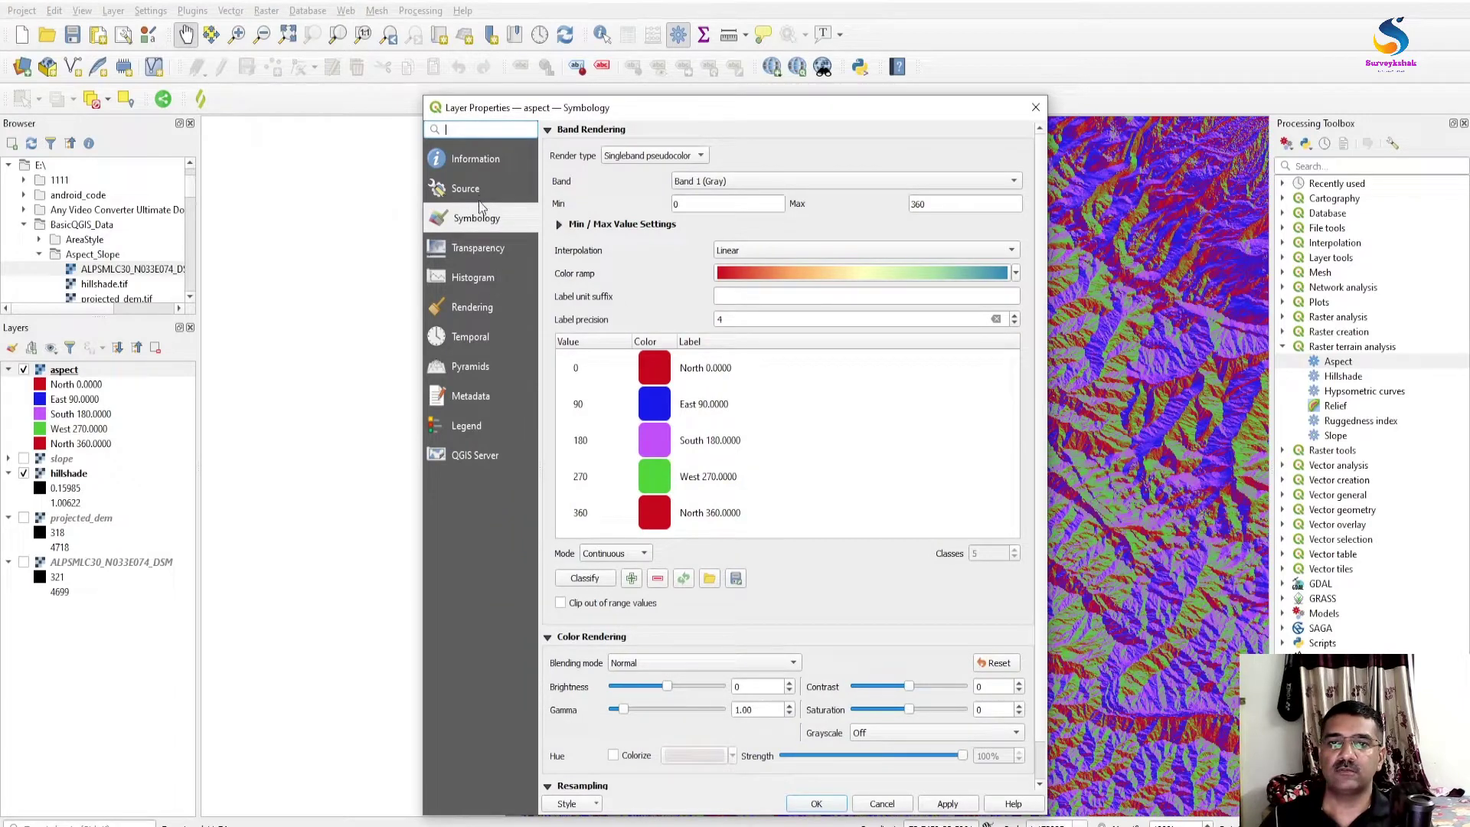
pyautogui.click(473, 428)
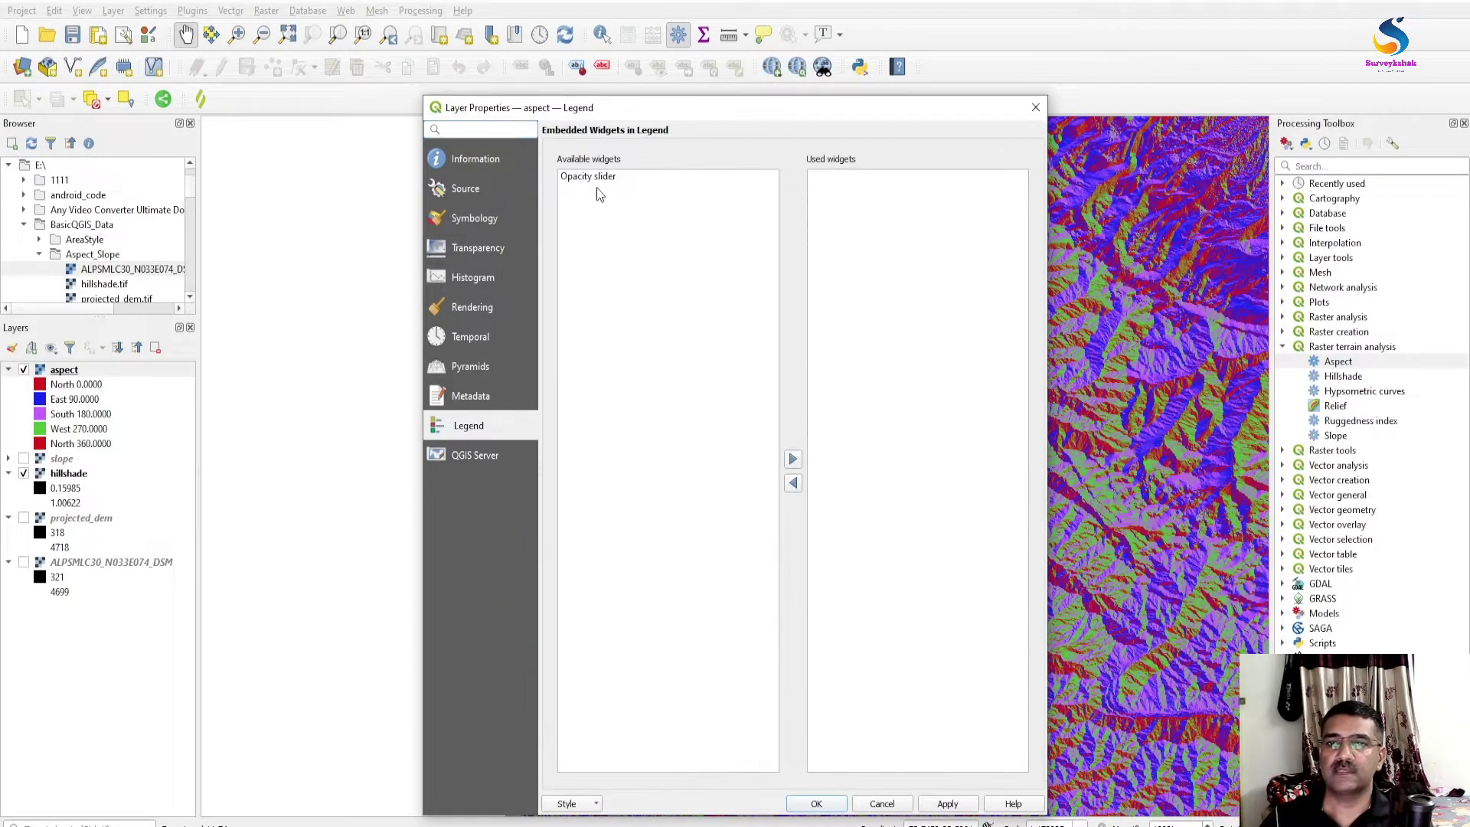
pyautogui.click(598, 178)
pyautogui.click(793, 460)
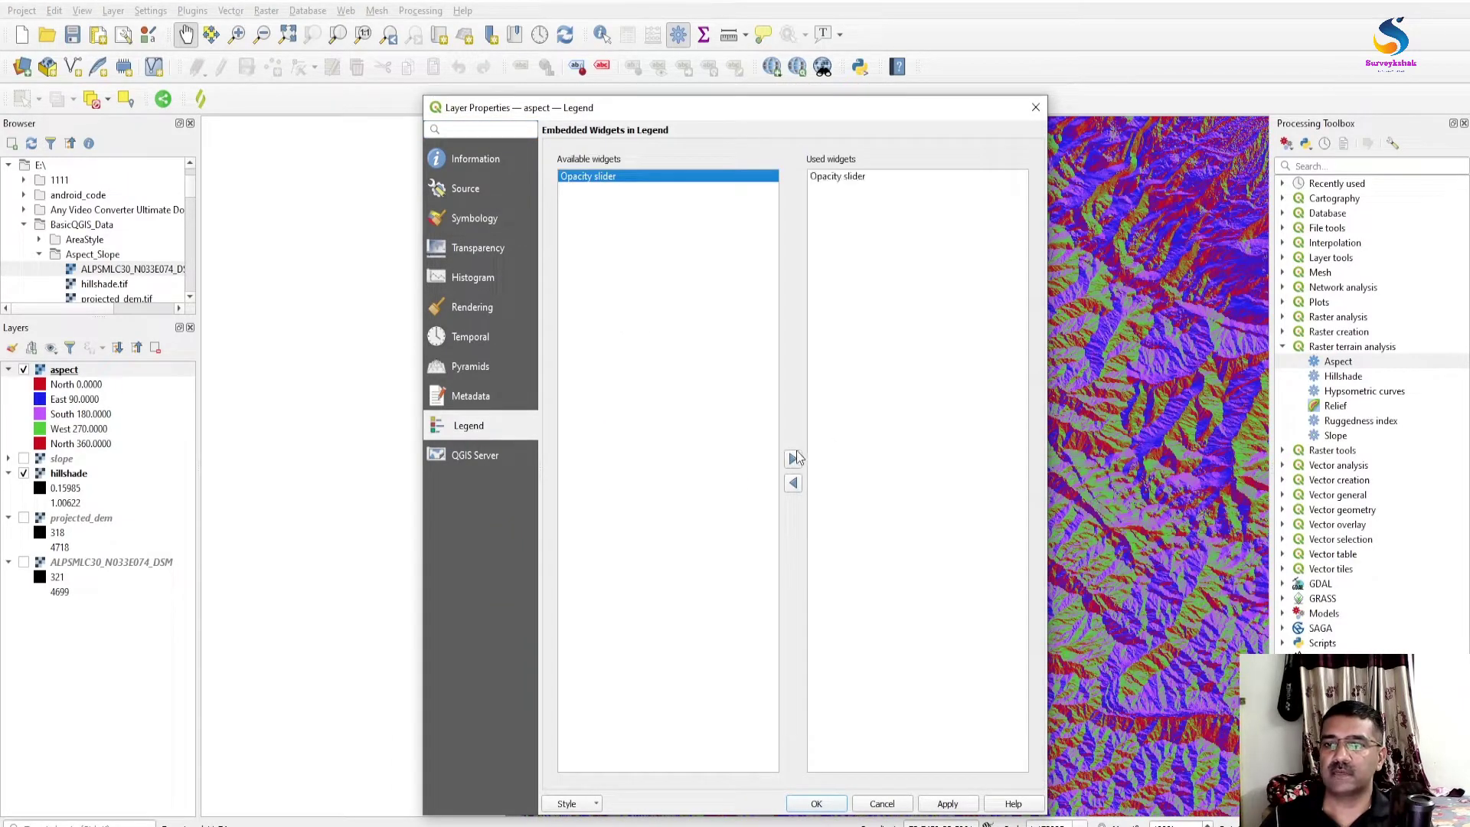
pyautogui.click(836, 807)
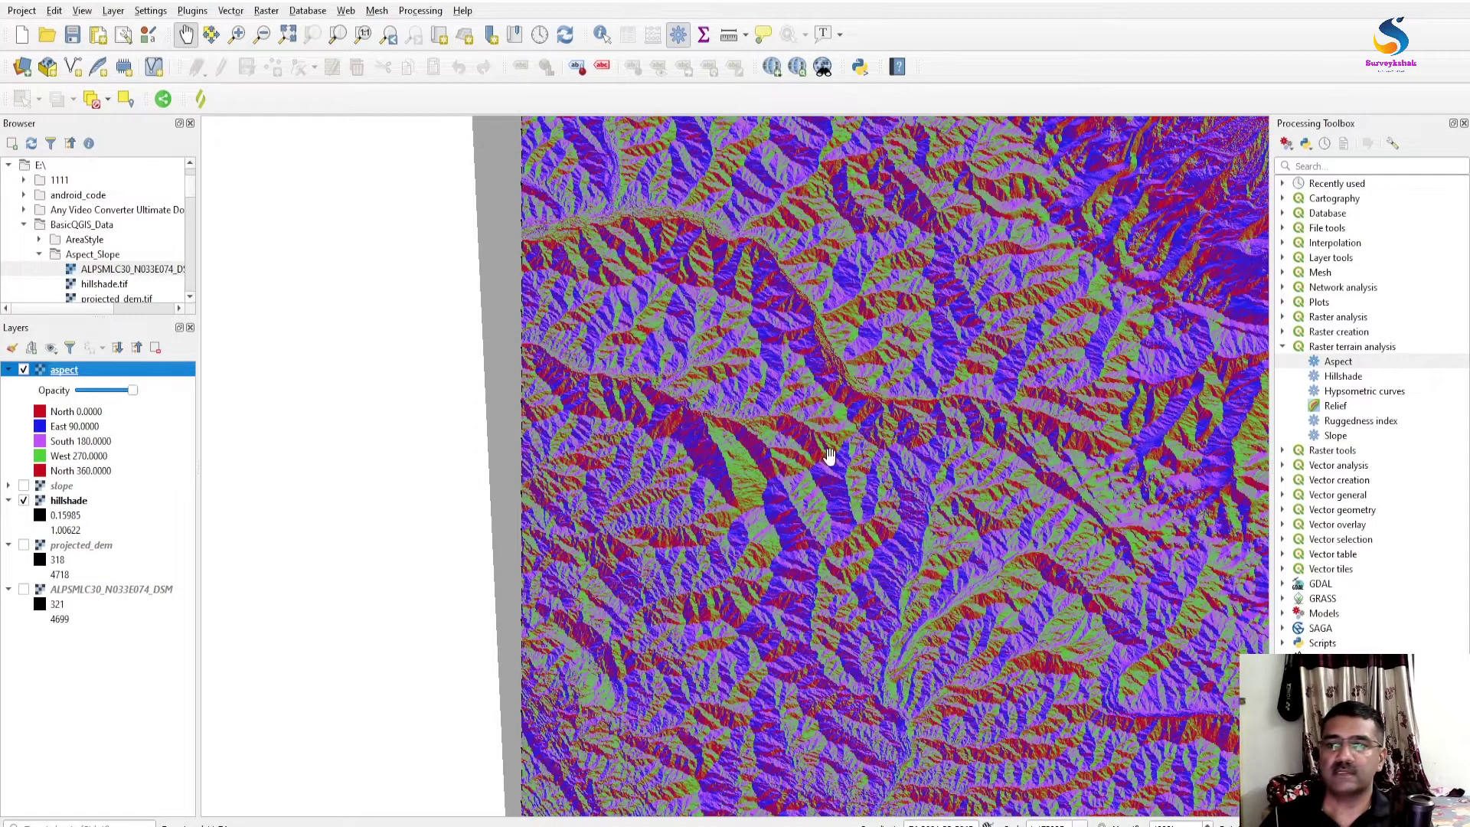
# Fade the aspect layer to fully transparent with its legend opacity slider and examine the hillshade beneath it
pyautogui.scroll(1, 742, 463)
pyautogui.scroll(1, 742, 463)
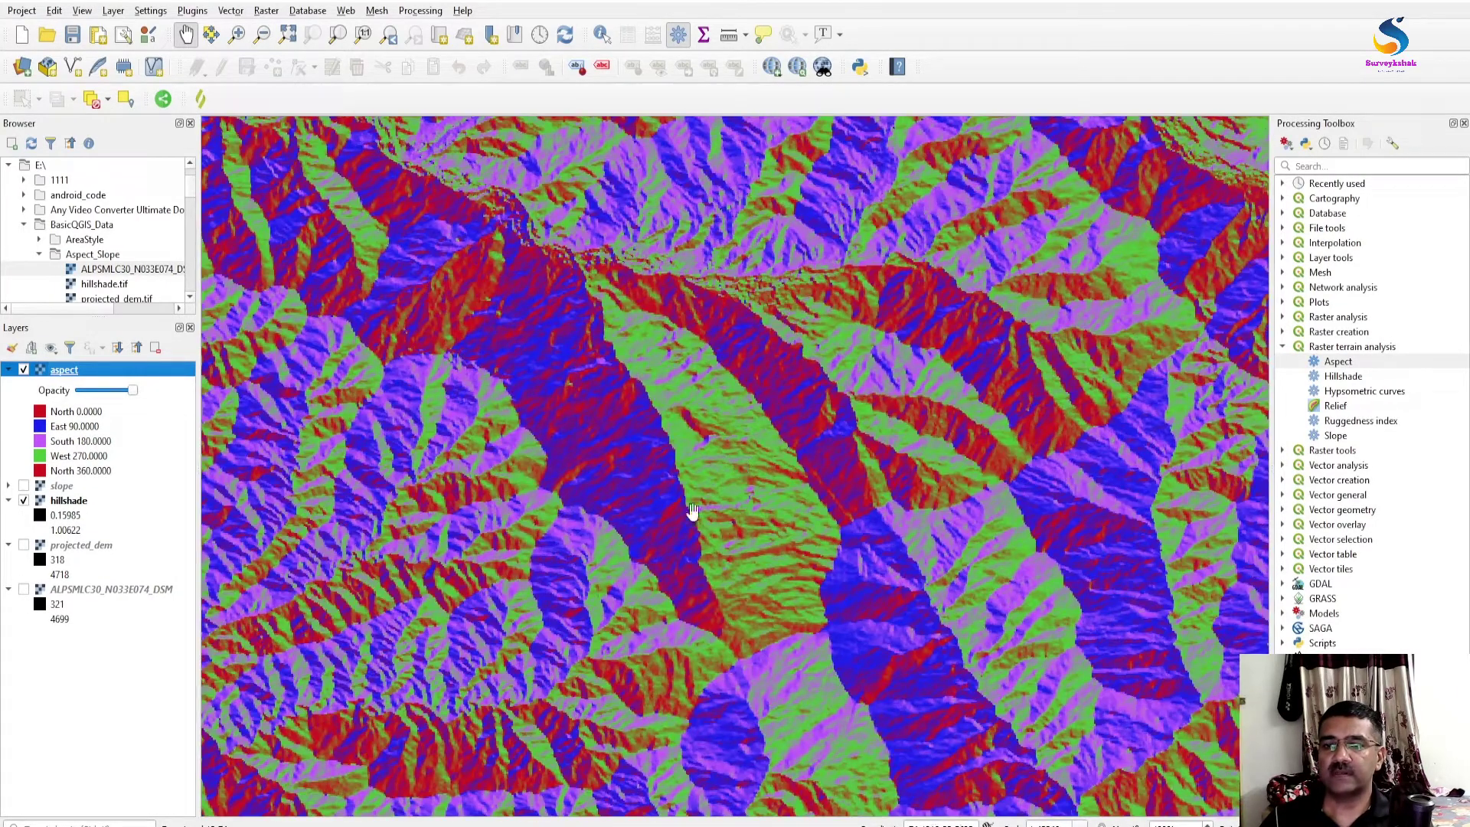
pyautogui.click(135, 392)
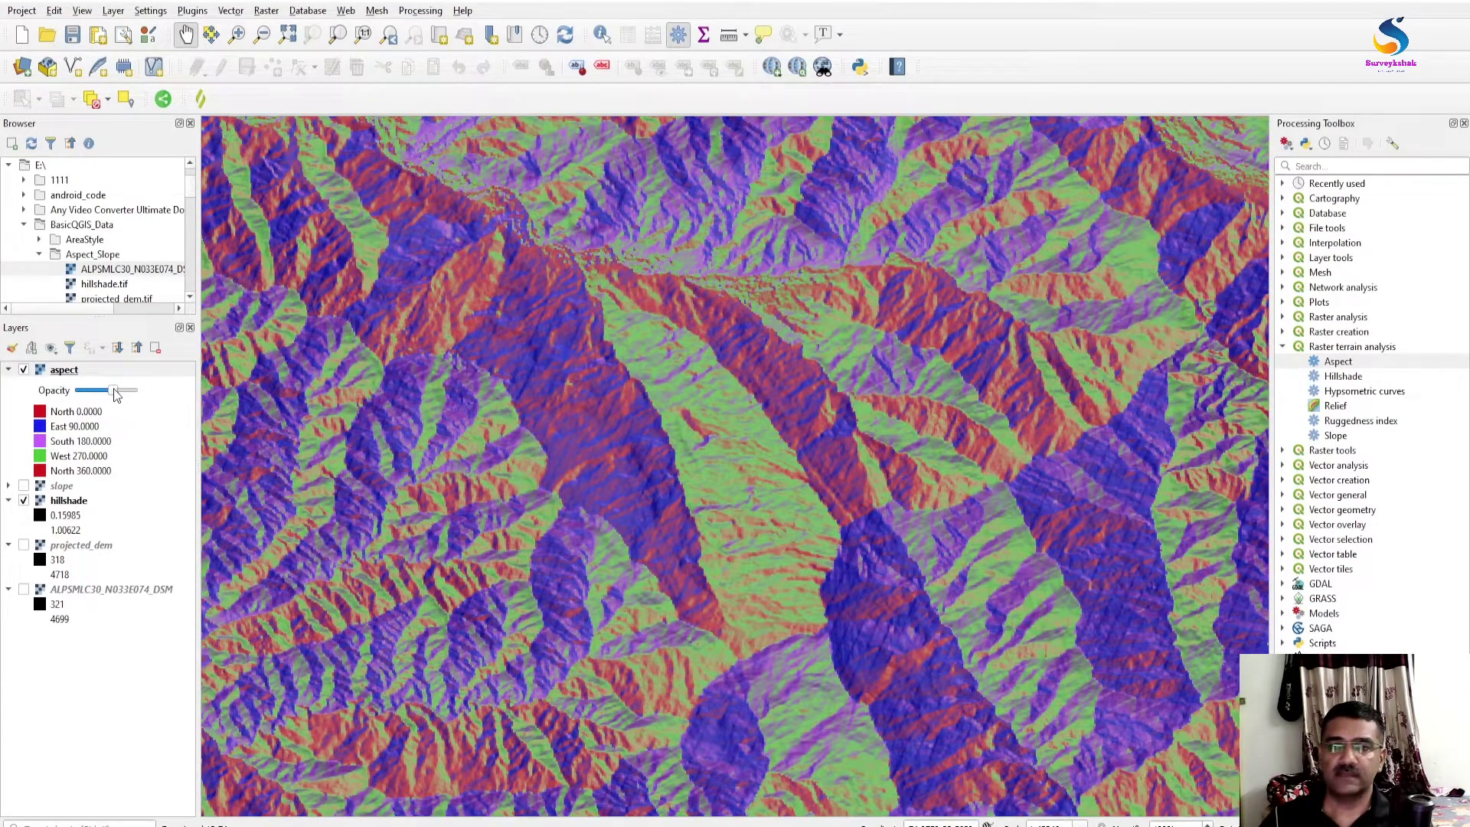
pyautogui.moveTo(114, 388); pyautogui.dragTo(79, 392)
pyautogui.scroll(-3, 793, 629)
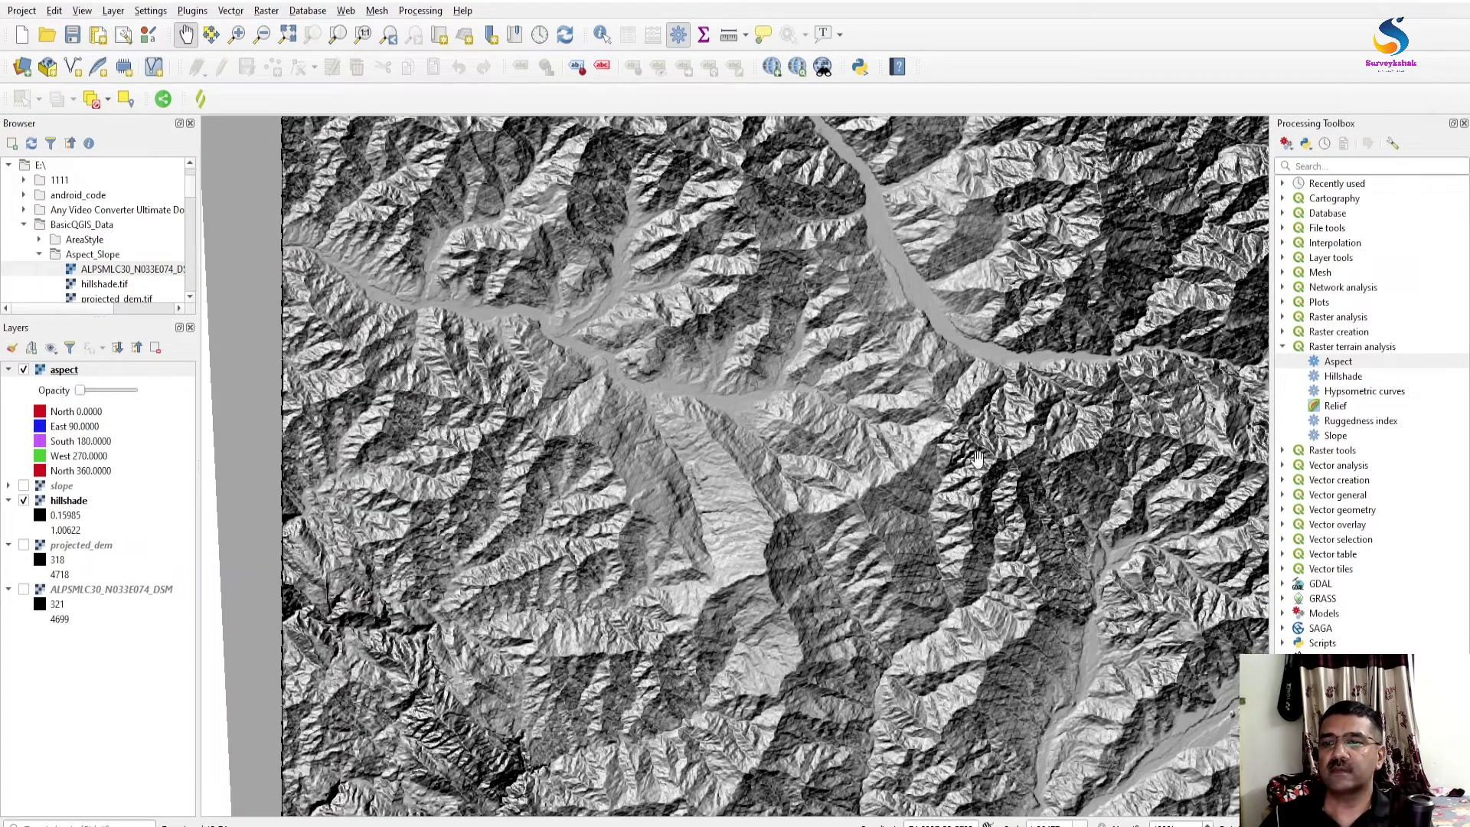
pyautogui.scroll(3, 953, 366)
pyautogui.scroll(-2, 942, 410)
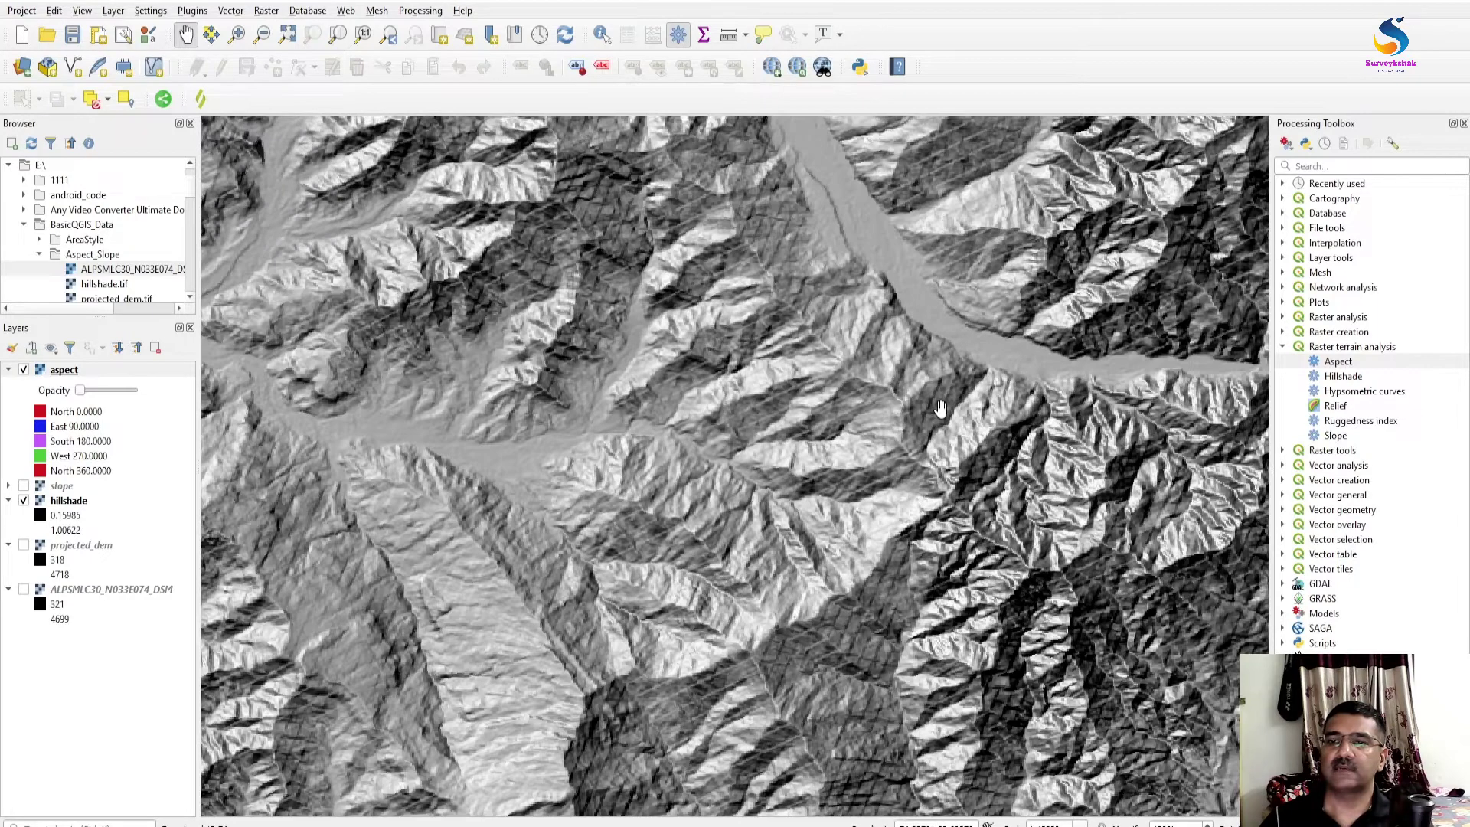
pyautogui.moveTo(861, 409); pyautogui.dragTo(850, 474)
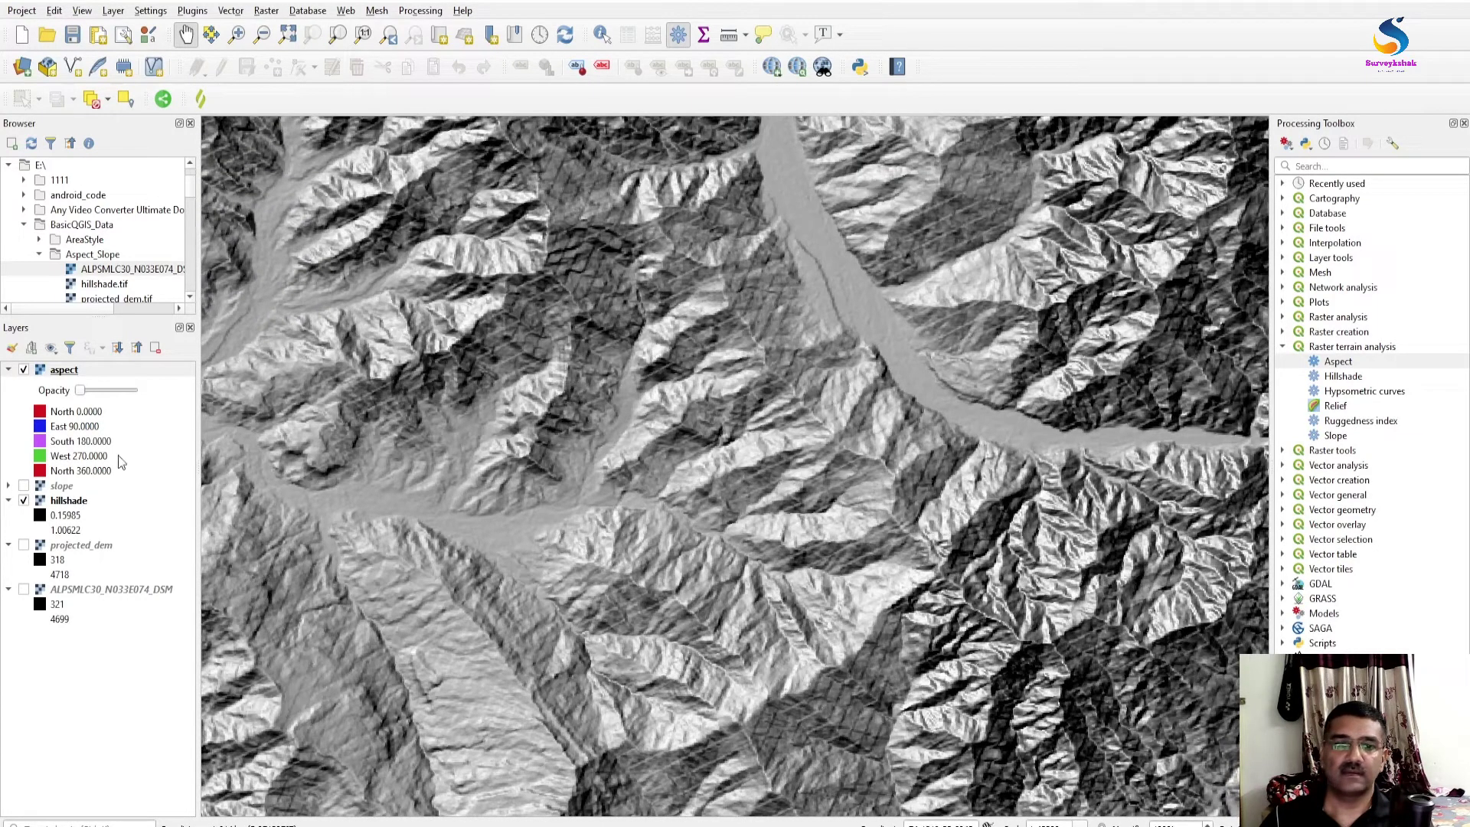
# Raise the aspect layer's opacity to nearly full
pyautogui.moveTo(92, 390); pyautogui.dragTo(126, 391)
pyautogui.scroll(1, 984, 470)
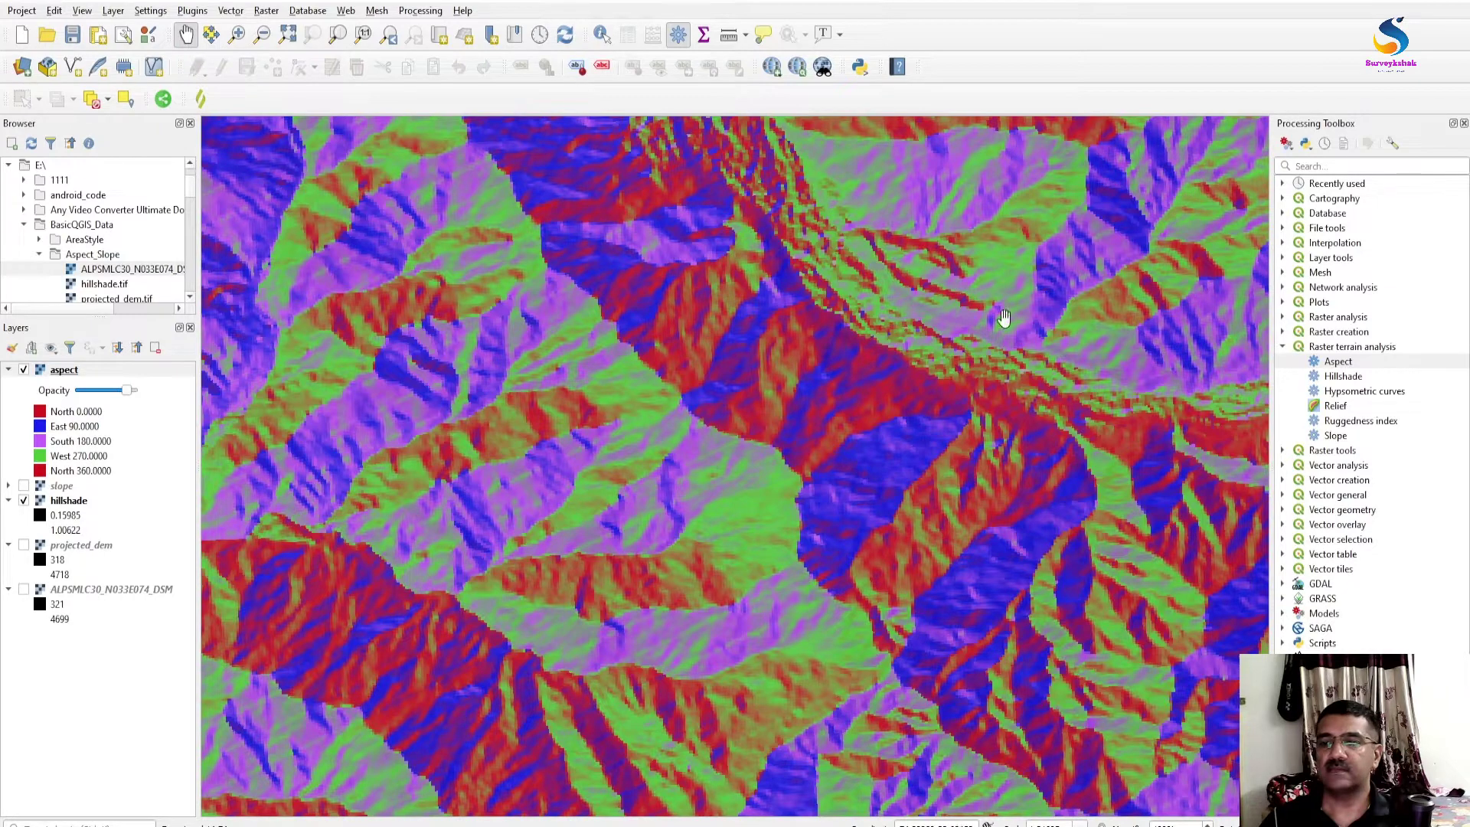
# Hide the aspect layer and show the slope layer over the hillshade, leaving the slope legend collapsed
pyautogui.click(24, 369)
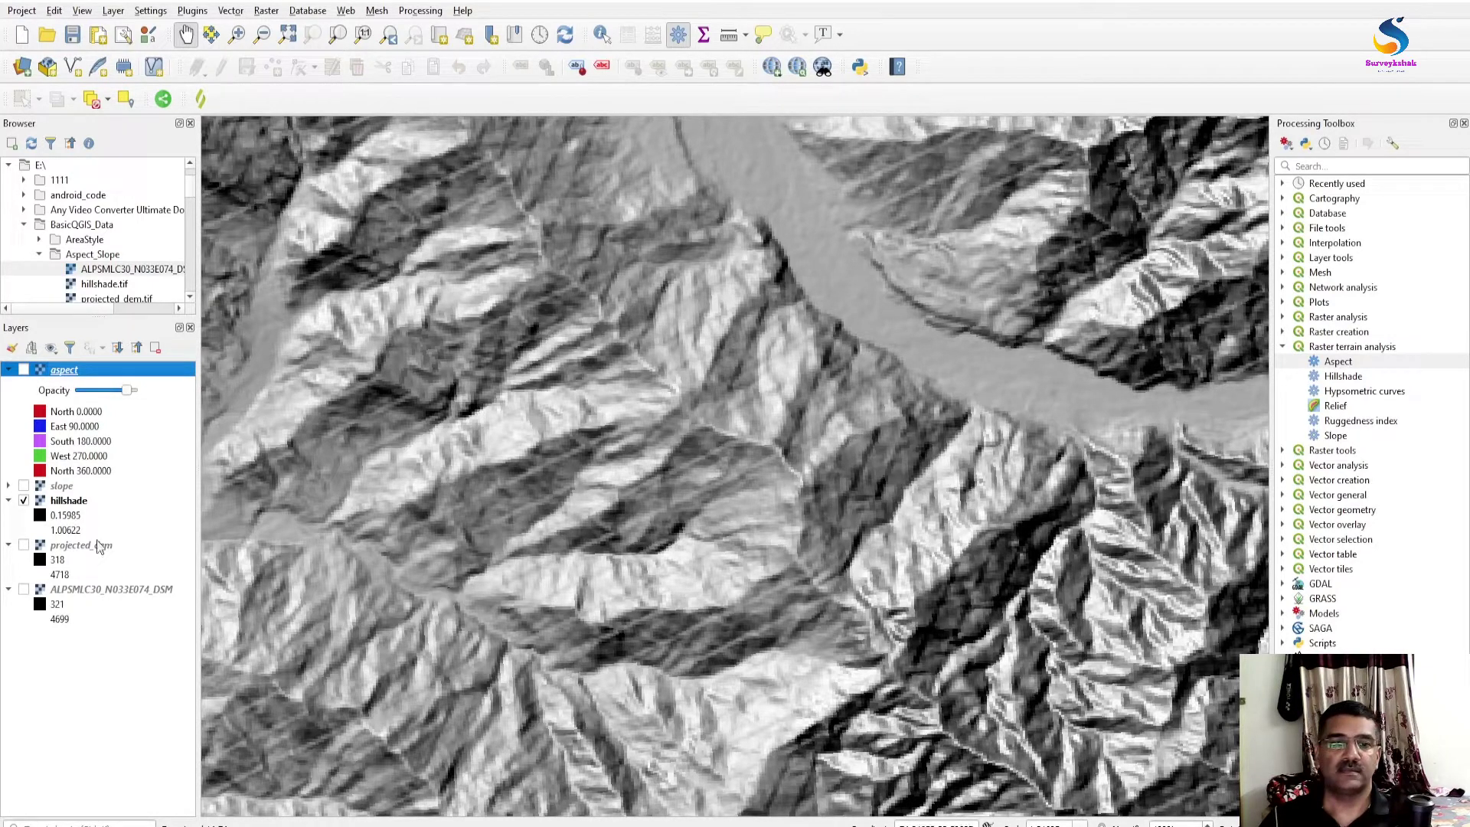
pyautogui.click(9, 487)
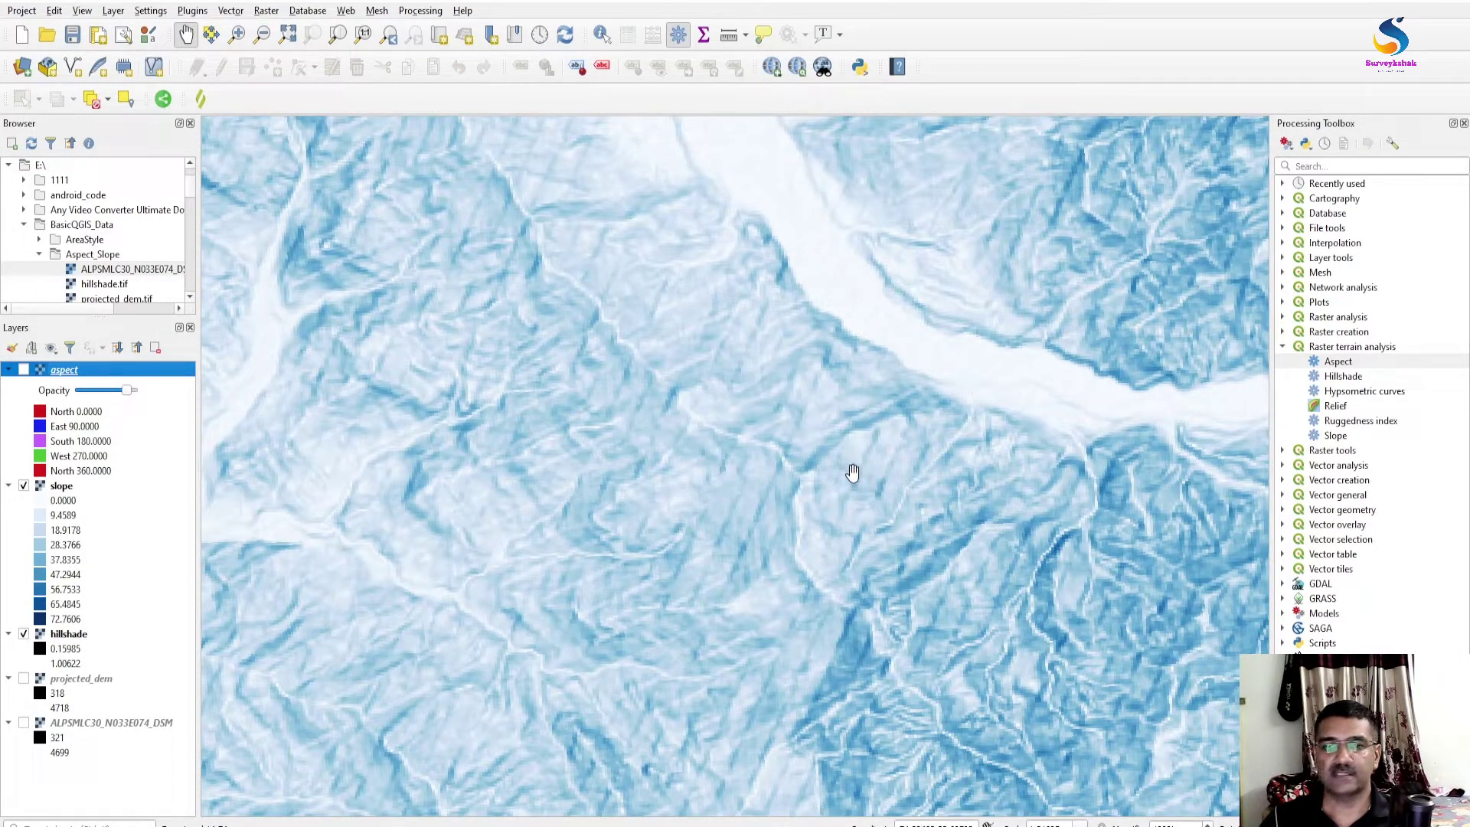
pyautogui.click(9, 487)
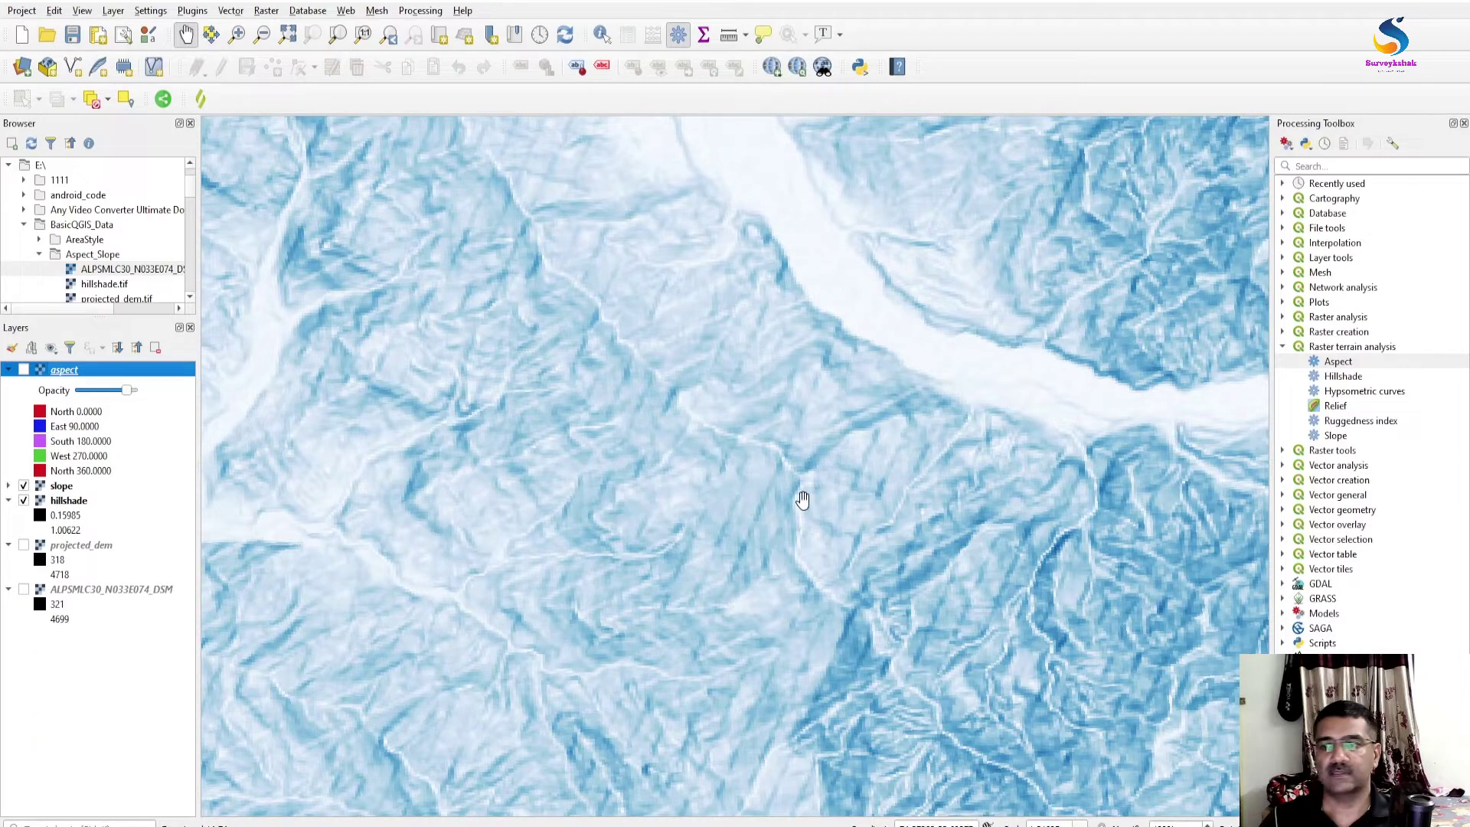
# Hide the slope layer and toggle the aspect layer on and off to compare its direction colors with the hillshade
pyautogui.click(24, 486)
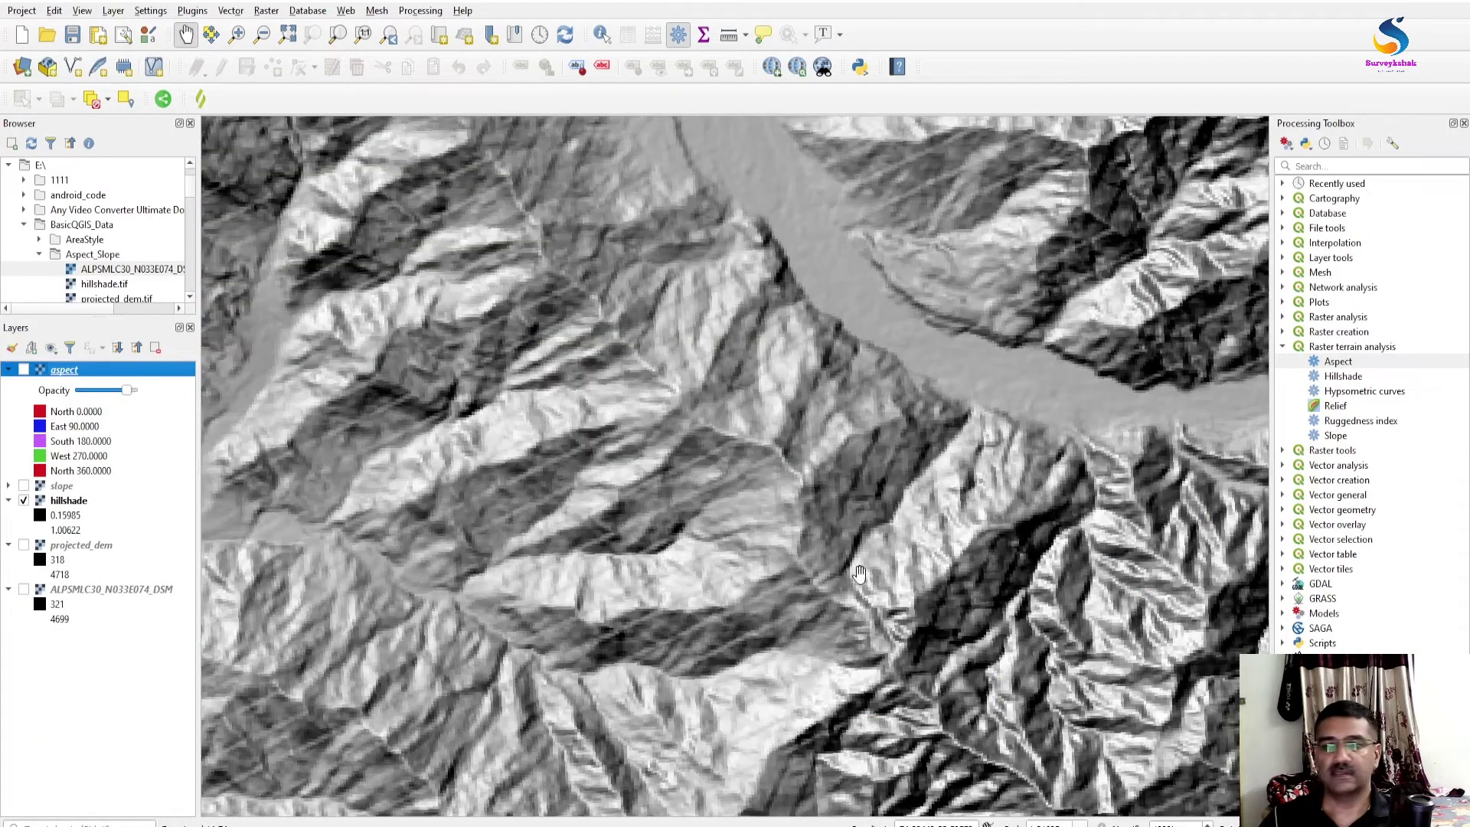
pyautogui.click(841, 454)
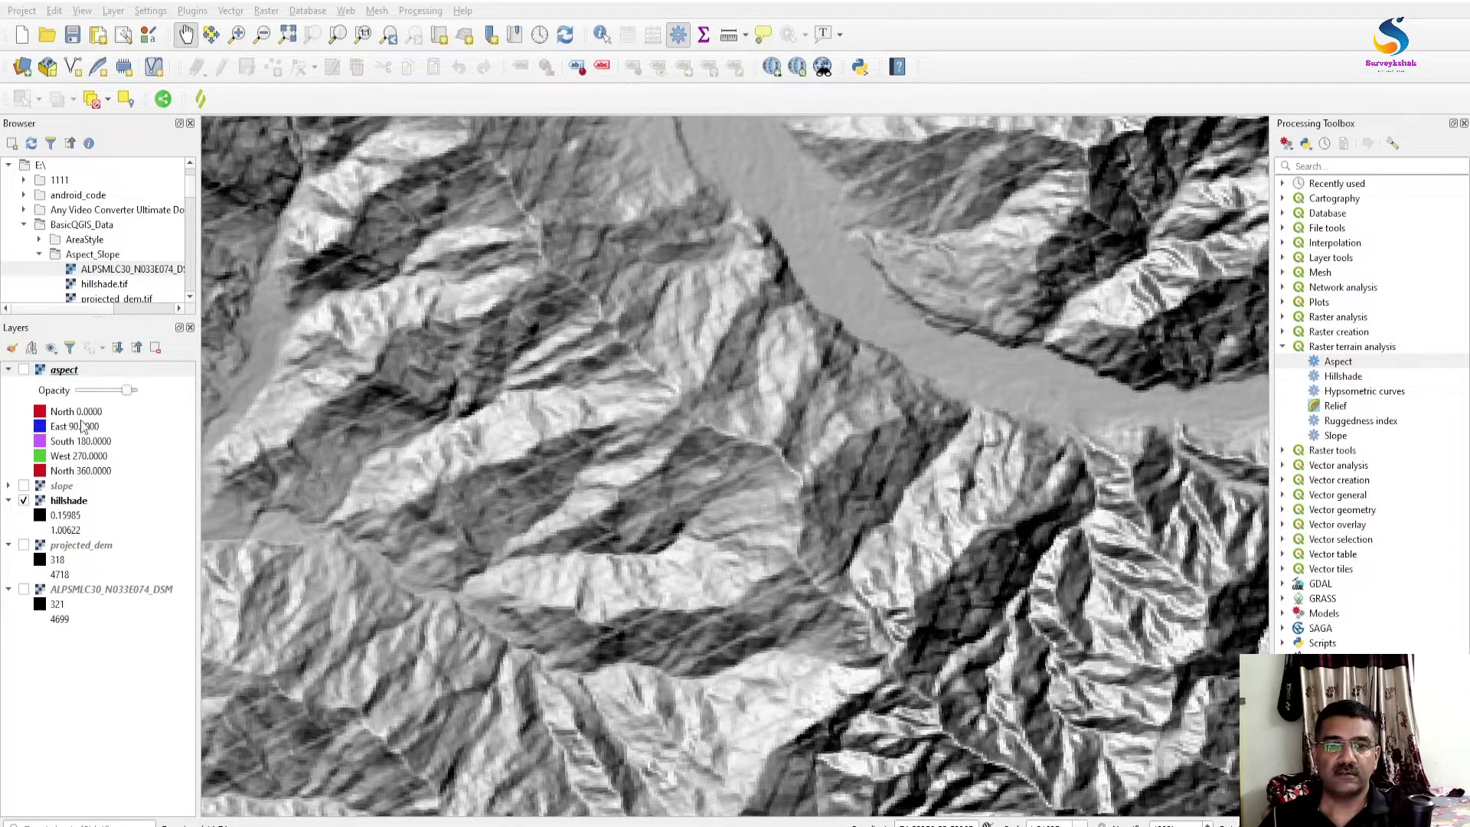
pyautogui.click(24, 370)
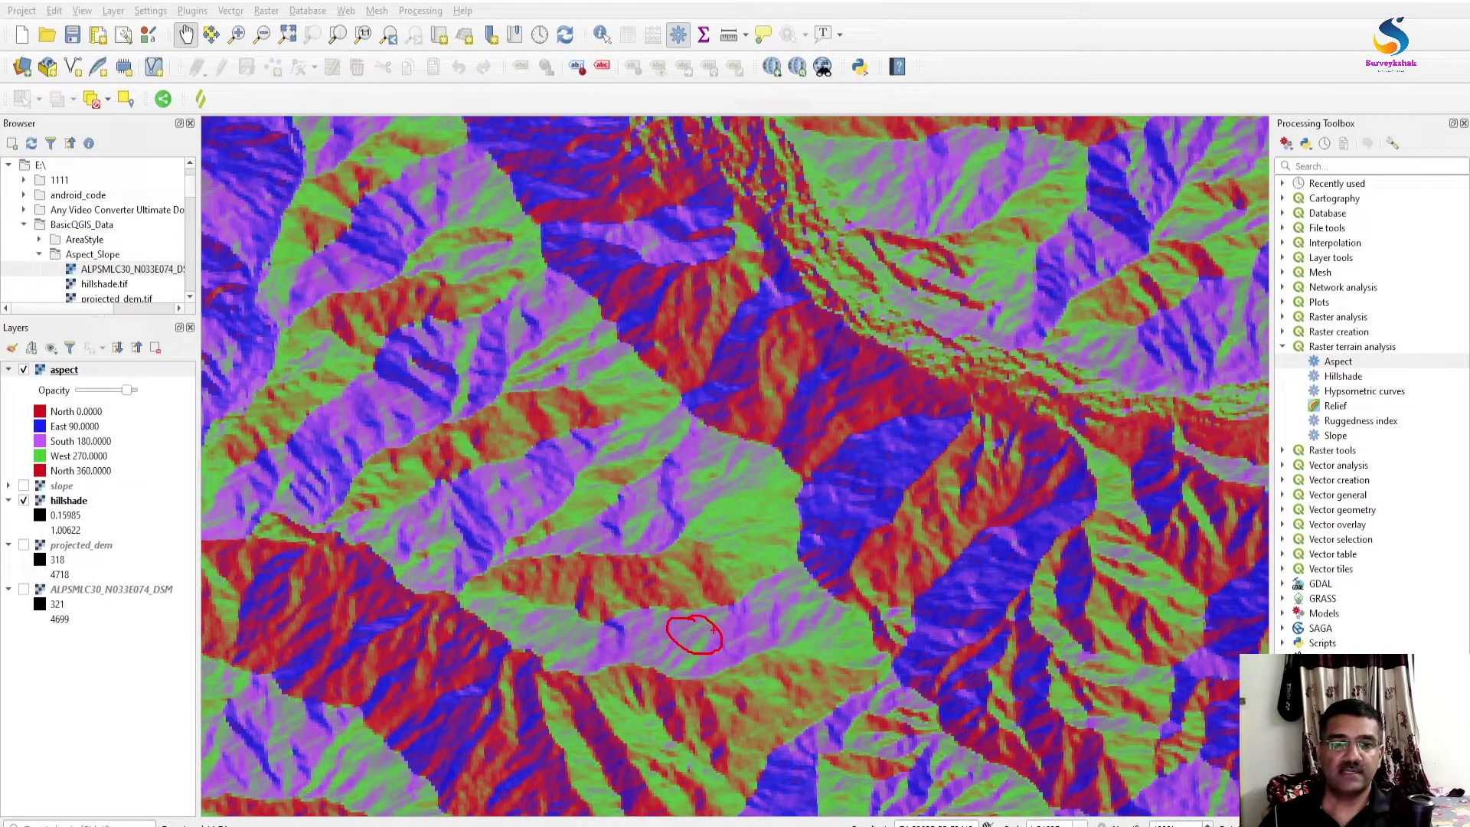
pyautogui.press('Escape')
pyautogui.click(24, 370)
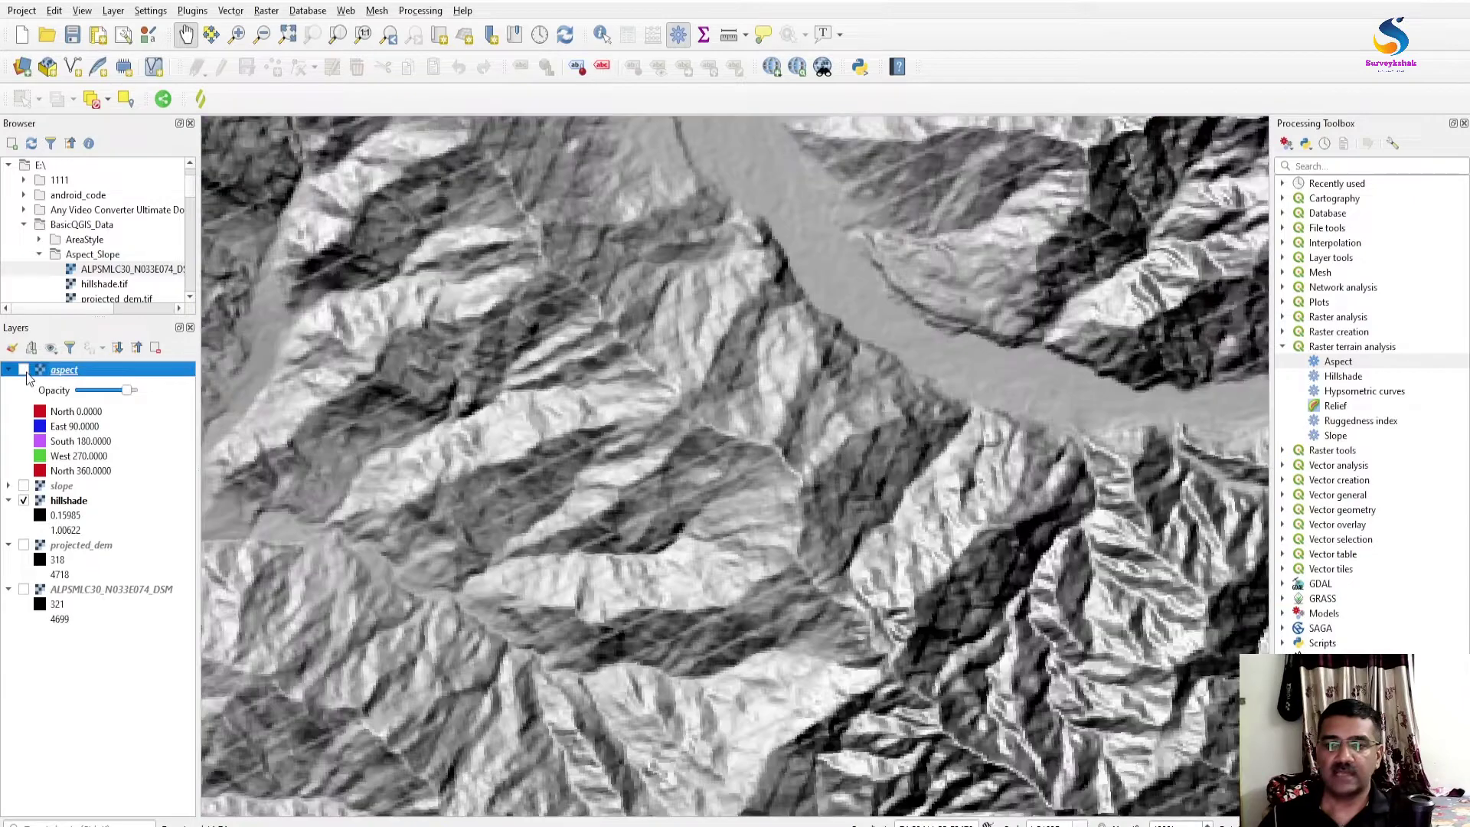
pyautogui.moveTo(718, 649); pyautogui.dragTo(726, 560)
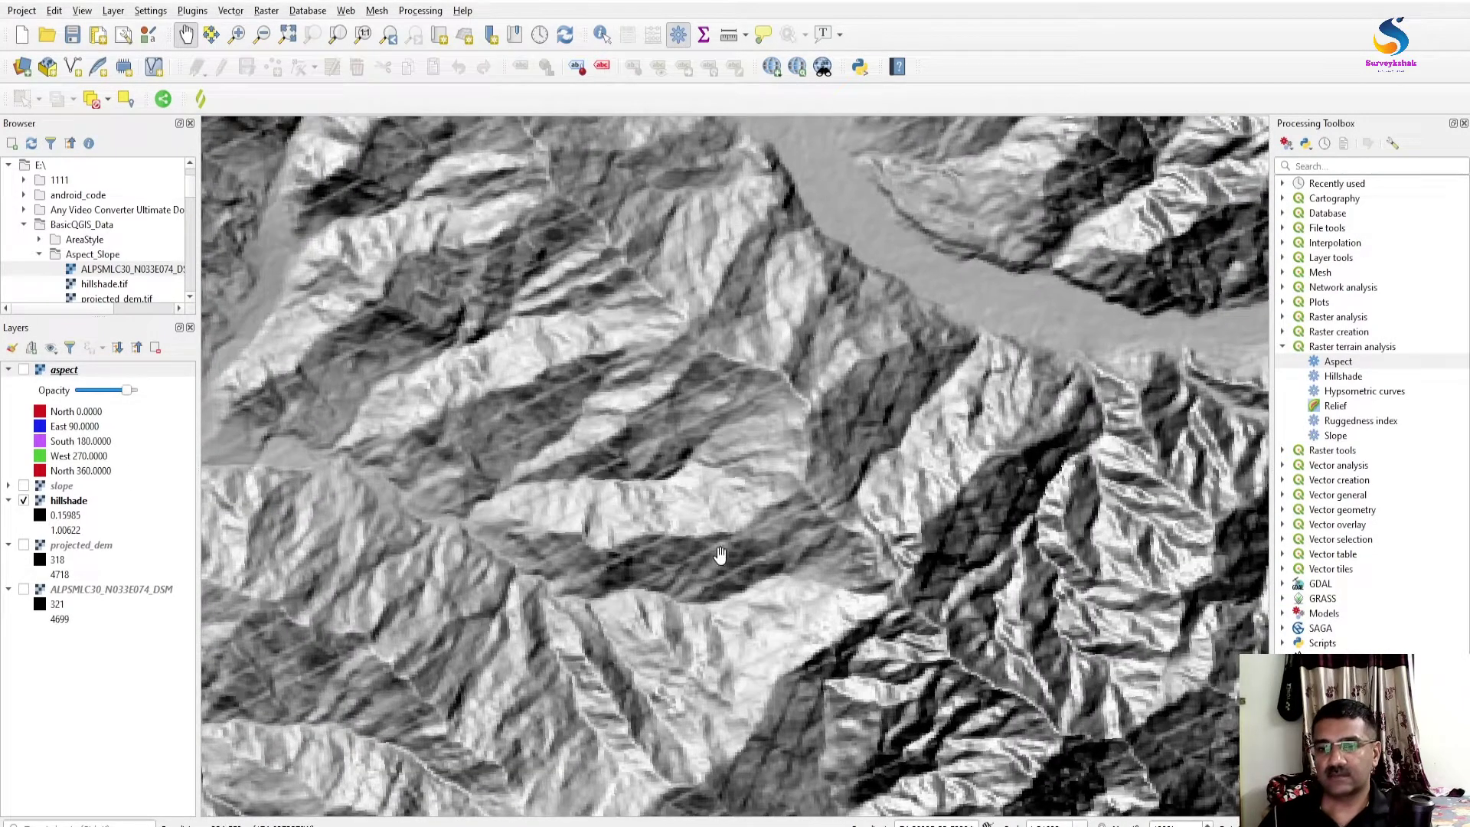
# Show the aspect layer and vary its legend opacity around the middle of the range to compare it with the hillshade
pyautogui.click(24, 371)
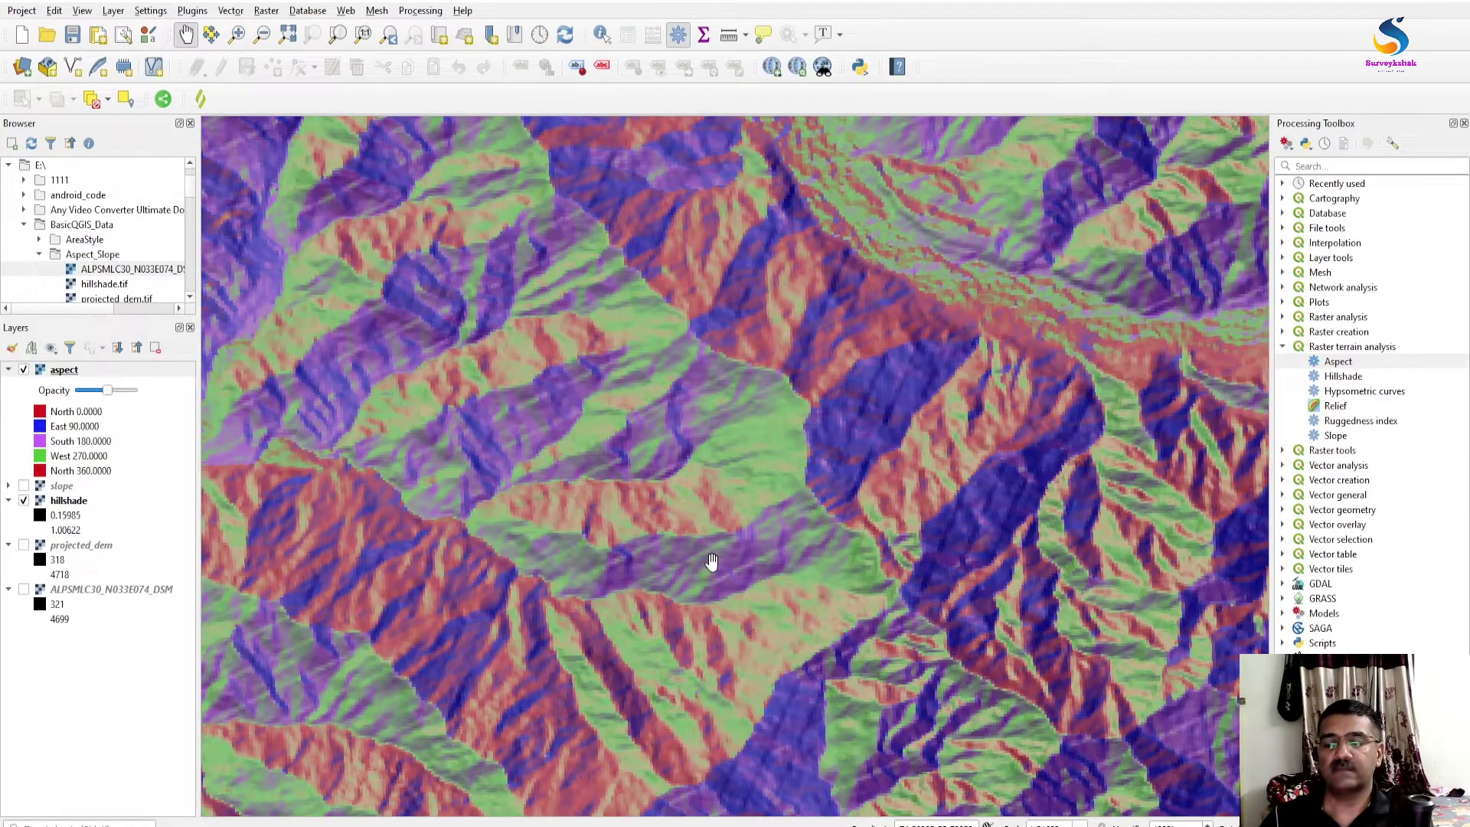
pyautogui.moveTo(711, 561); pyautogui.dragTo(715, 406)
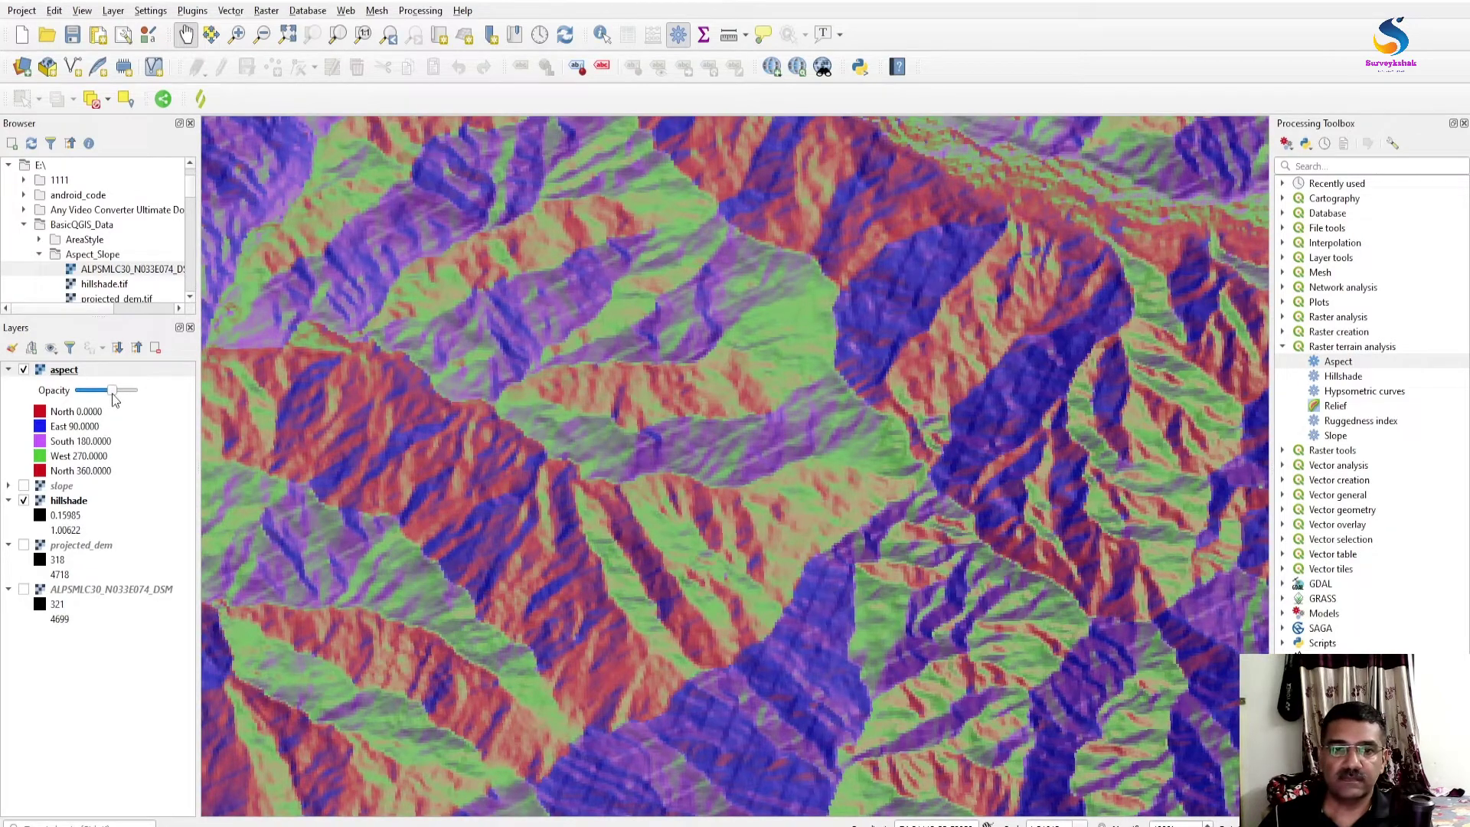
pyautogui.moveTo(118, 392); pyautogui.dragTo(120, 393)
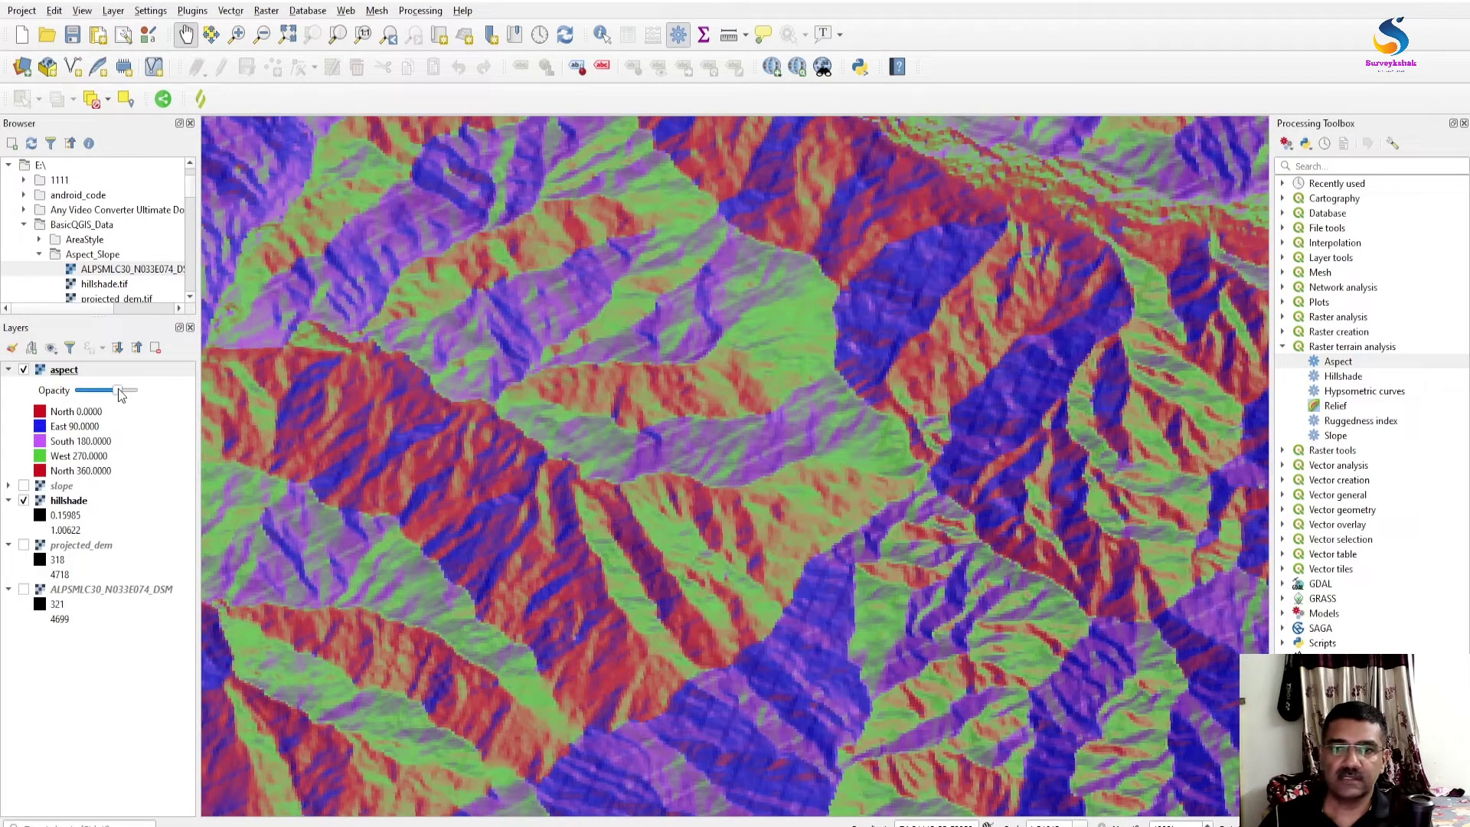
pyautogui.moveTo(120, 392); pyautogui.dragTo(111, 393)
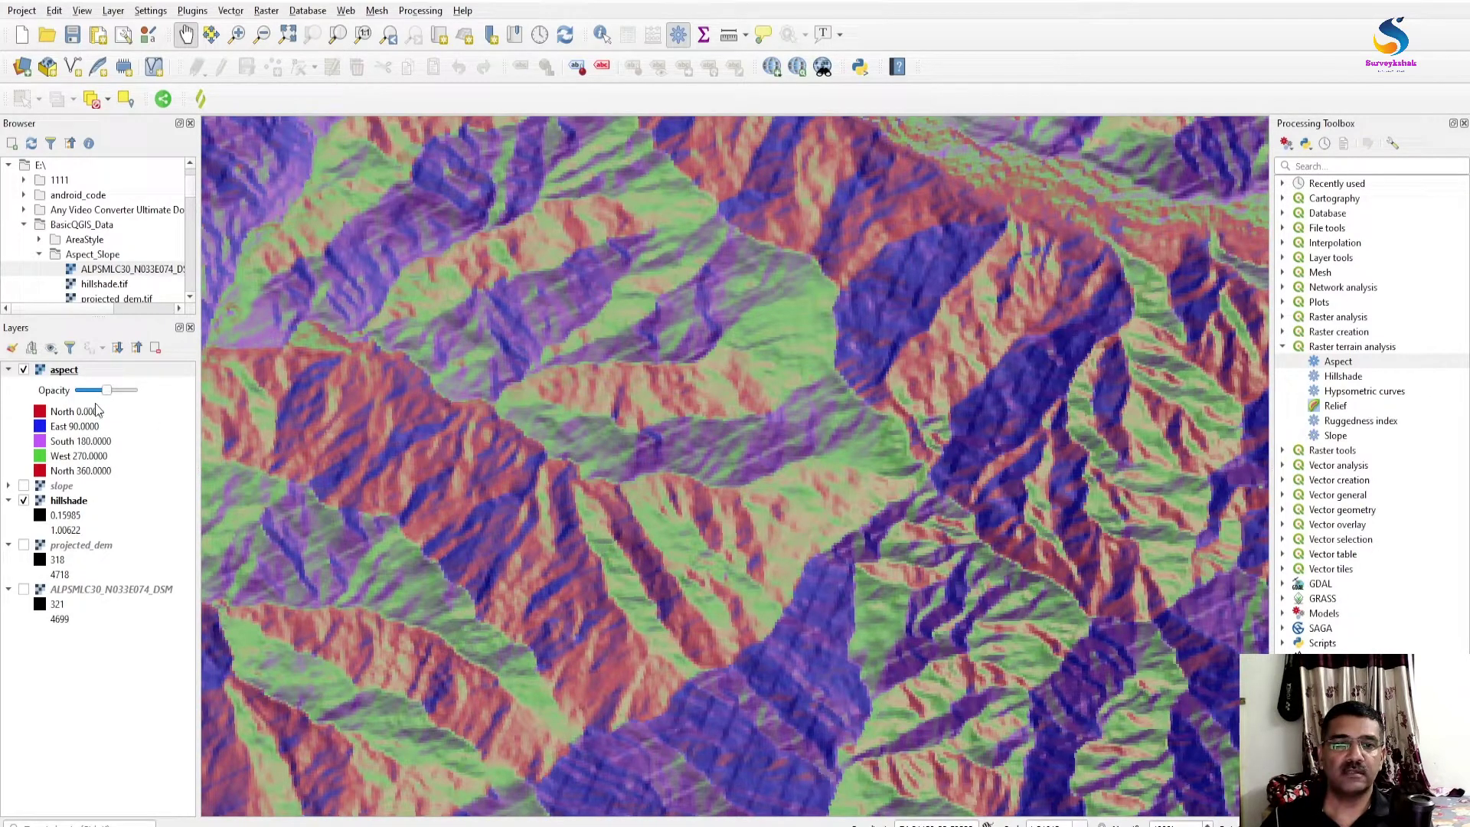
# Raise the aspect layer's opacity to full and examine the direction colors of the mountain faces across the map
pyautogui.moveTo(108, 392); pyautogui.dragTo(134, 392)
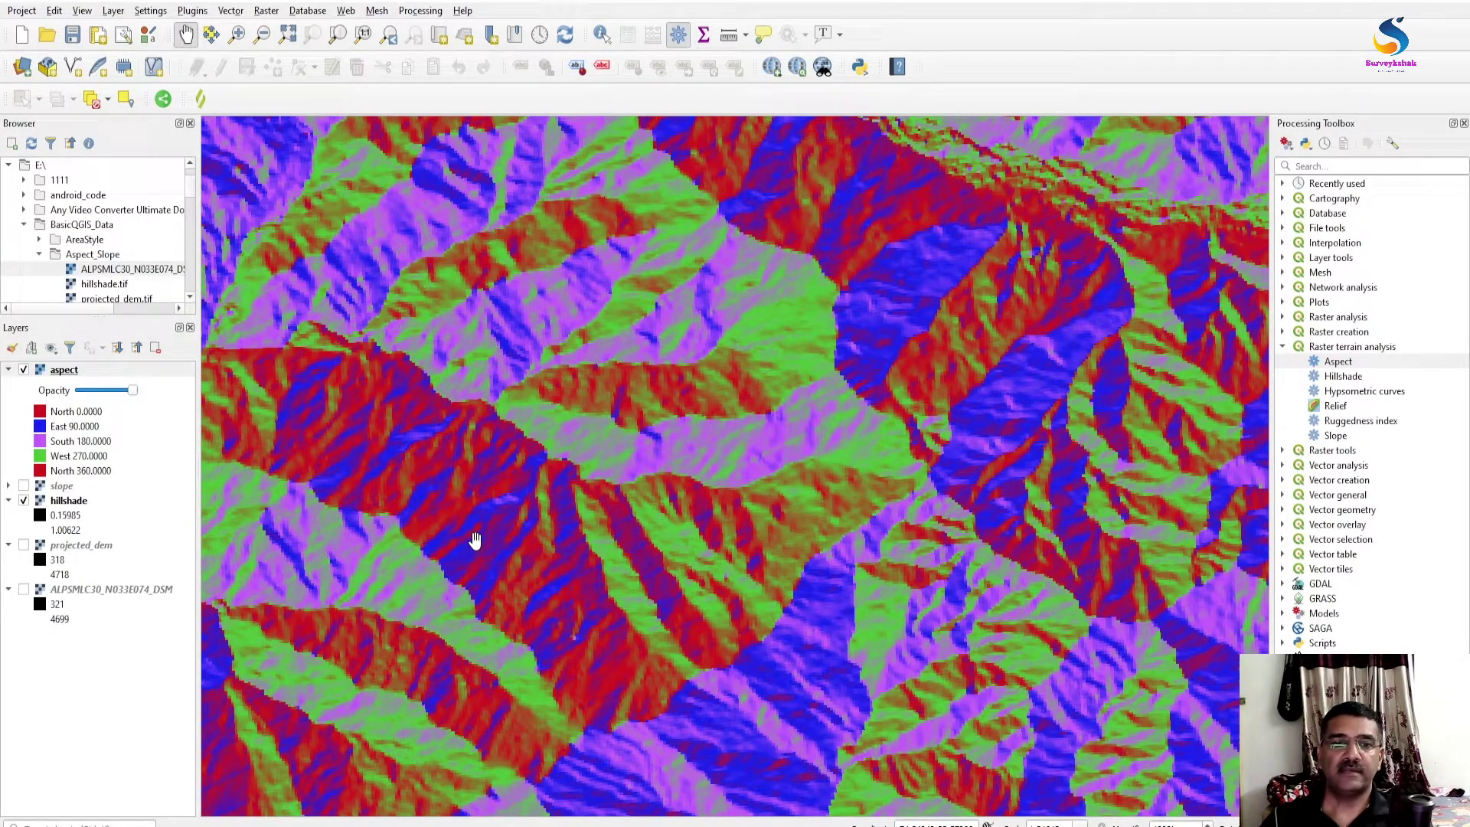
pyautogui.scroll(2, 471, 539)
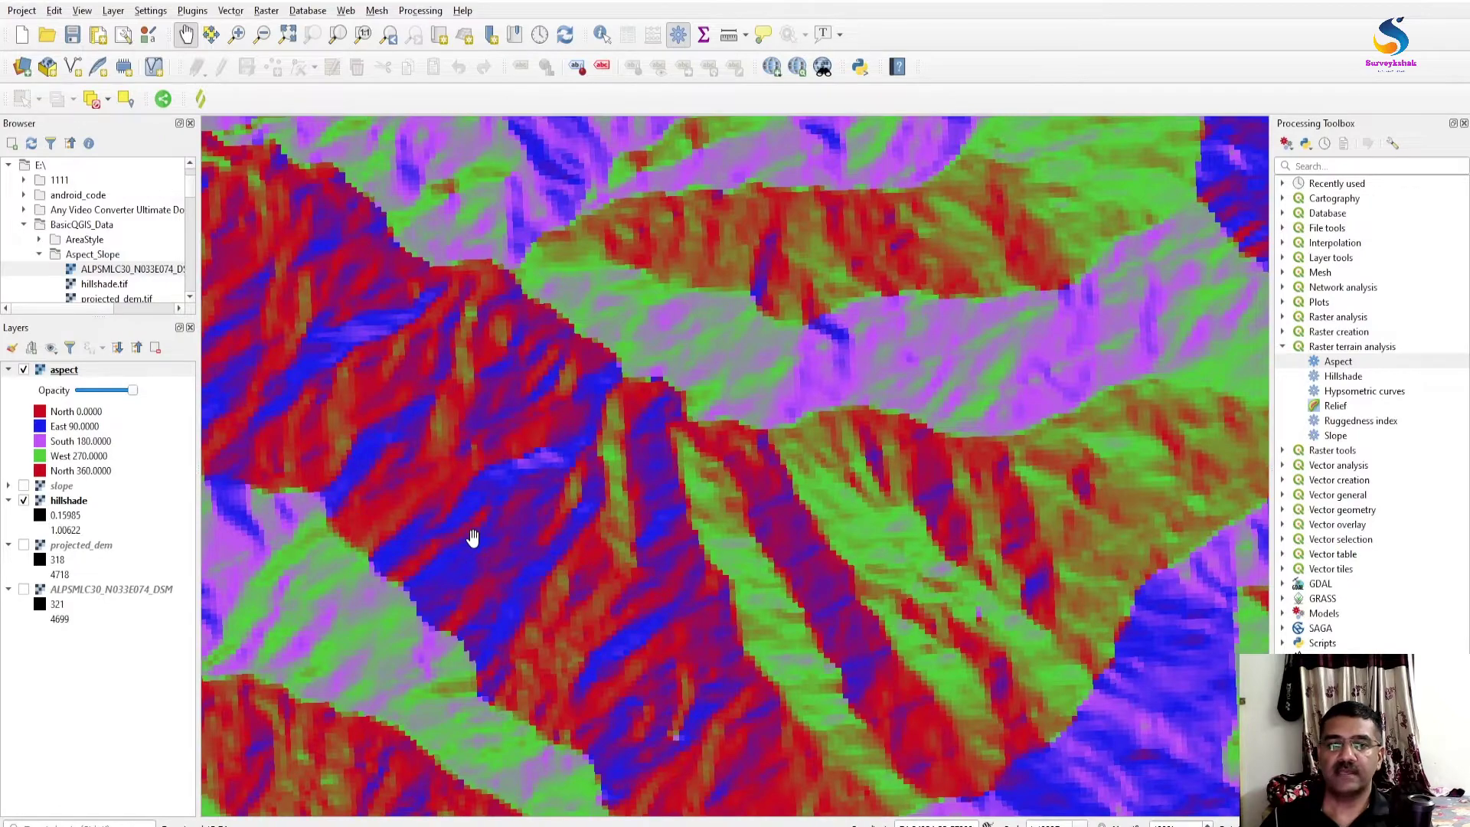
pyautogui.scroll(-2, 472, 539)
pyautogui.scroll(-1, 633, 516)
pyautogui.scroll(1, 633, 515)
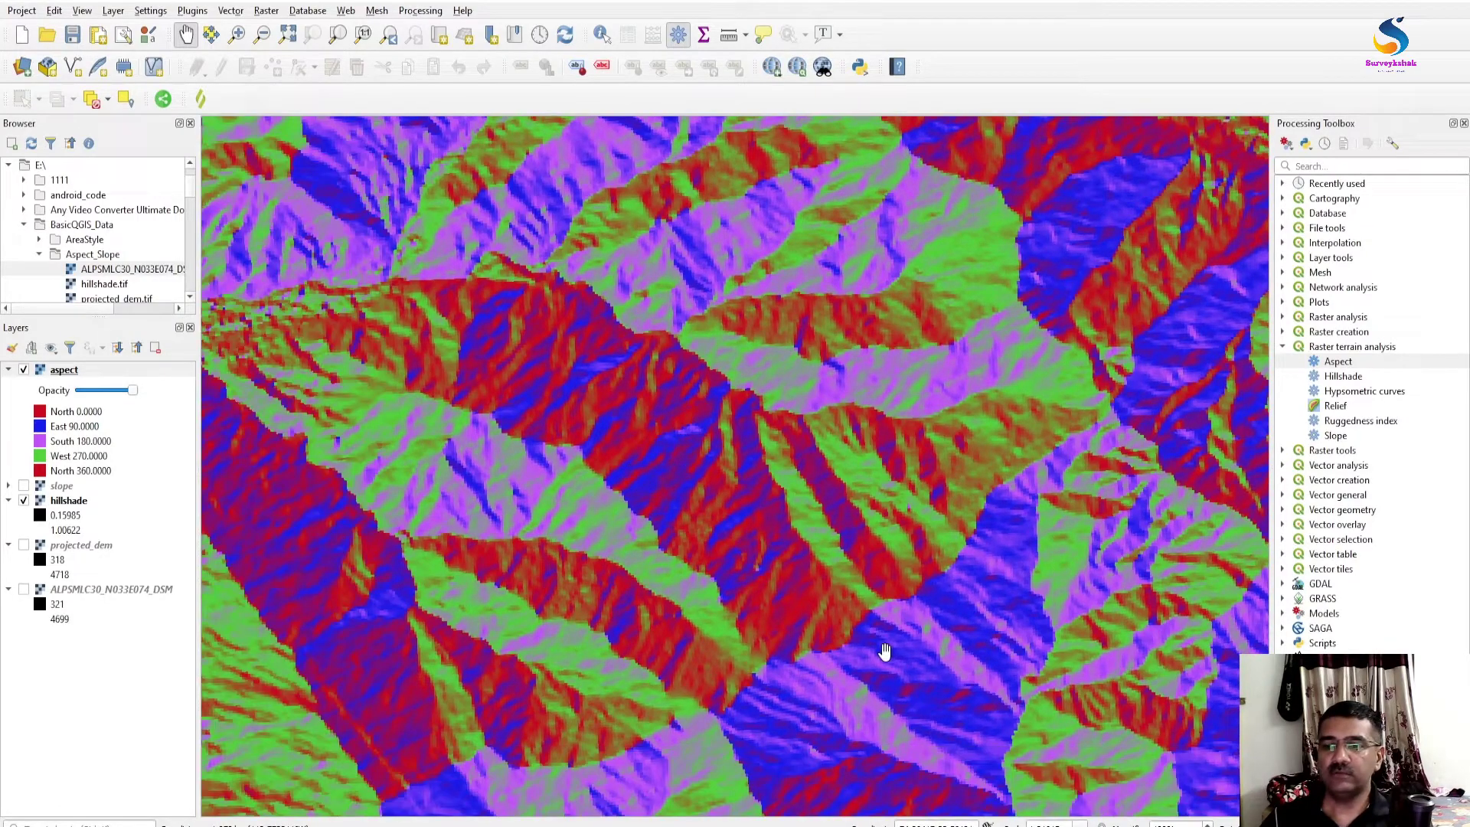
pyautogui.scroll(-1, 703, 321)
pyautogui.scroll(1, 774, 384)
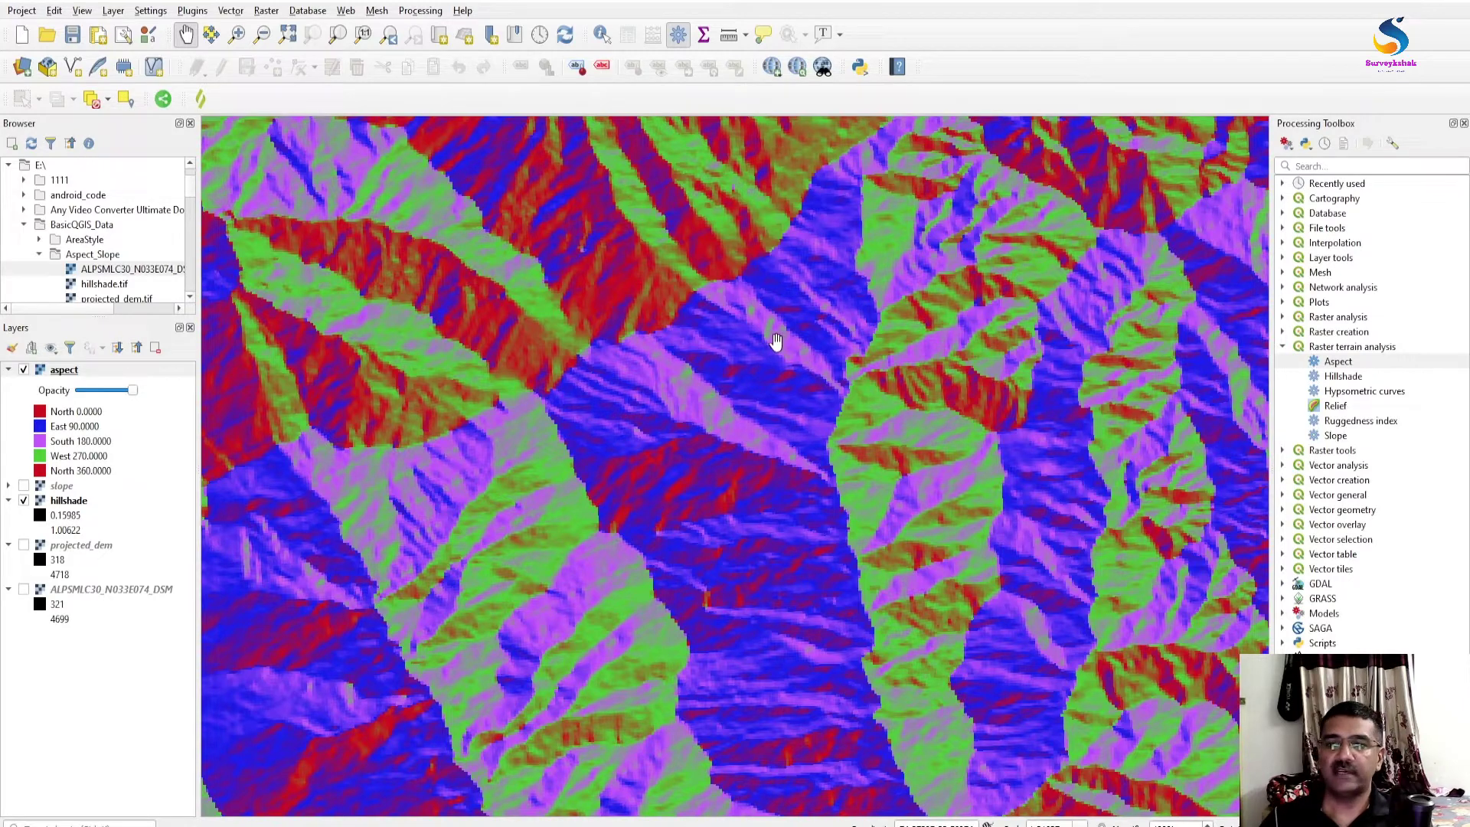
# Vary the aspect layer's opacity between nearly transparent and nearly full over the hillshade, ending fully transparent
pyautogui.moveTo(133, 391); pyautogui.dragTo(81, 392)
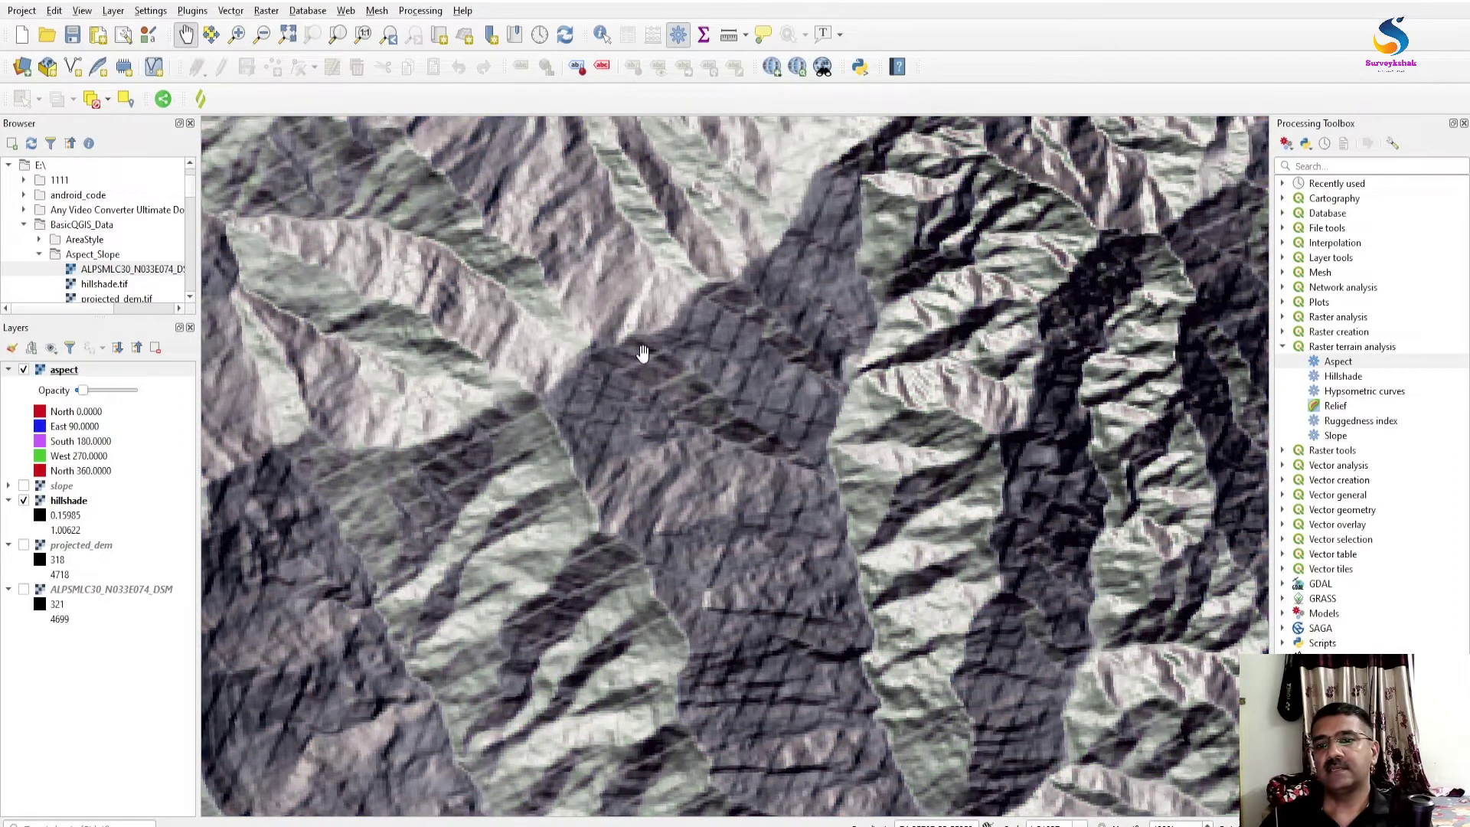
pyautogui.scroll(-1, 643, 443)
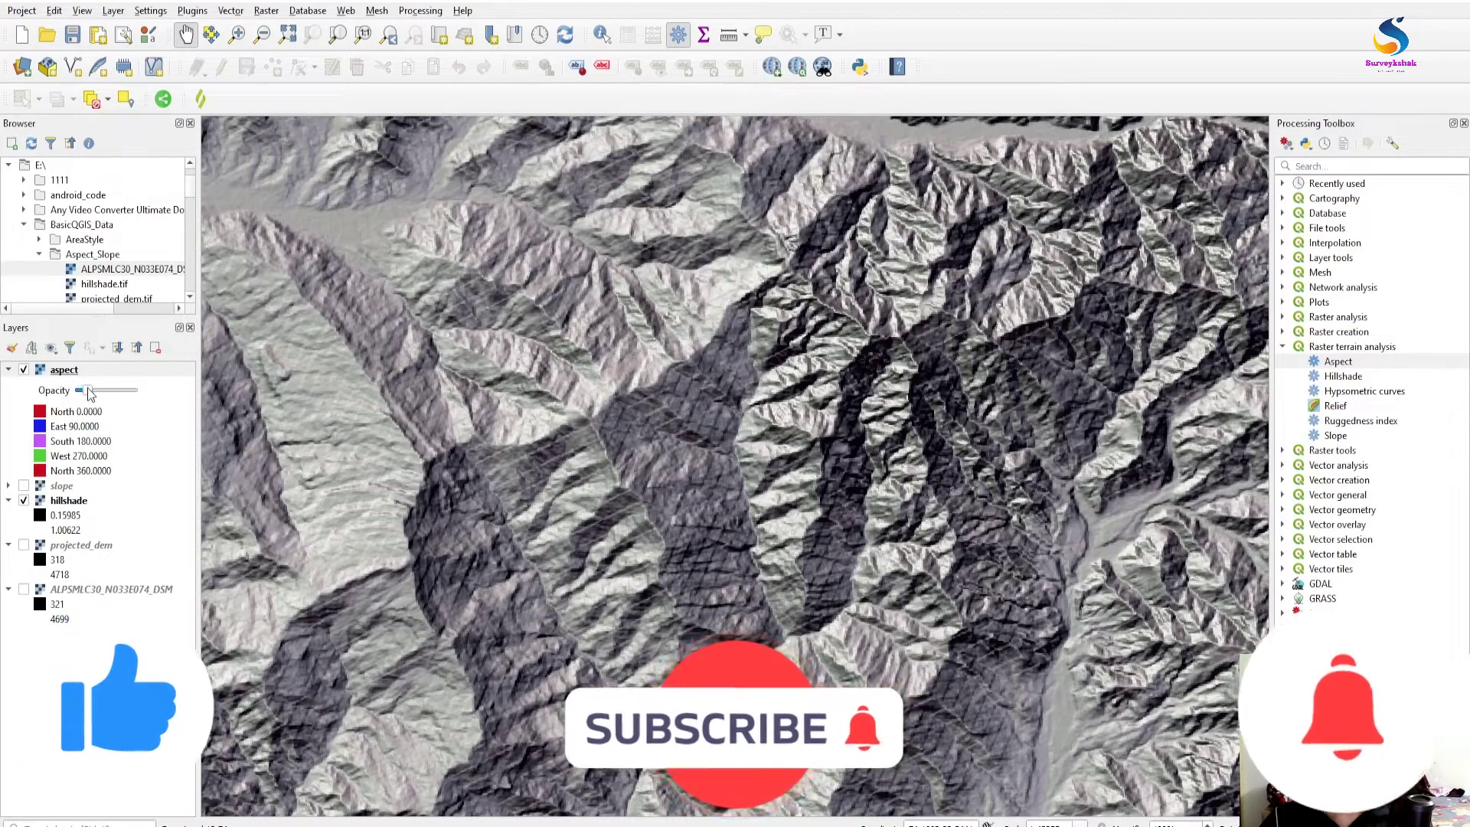
pyautogui.moveTo(84, 387); pyautogui.dragTo(132, 392)
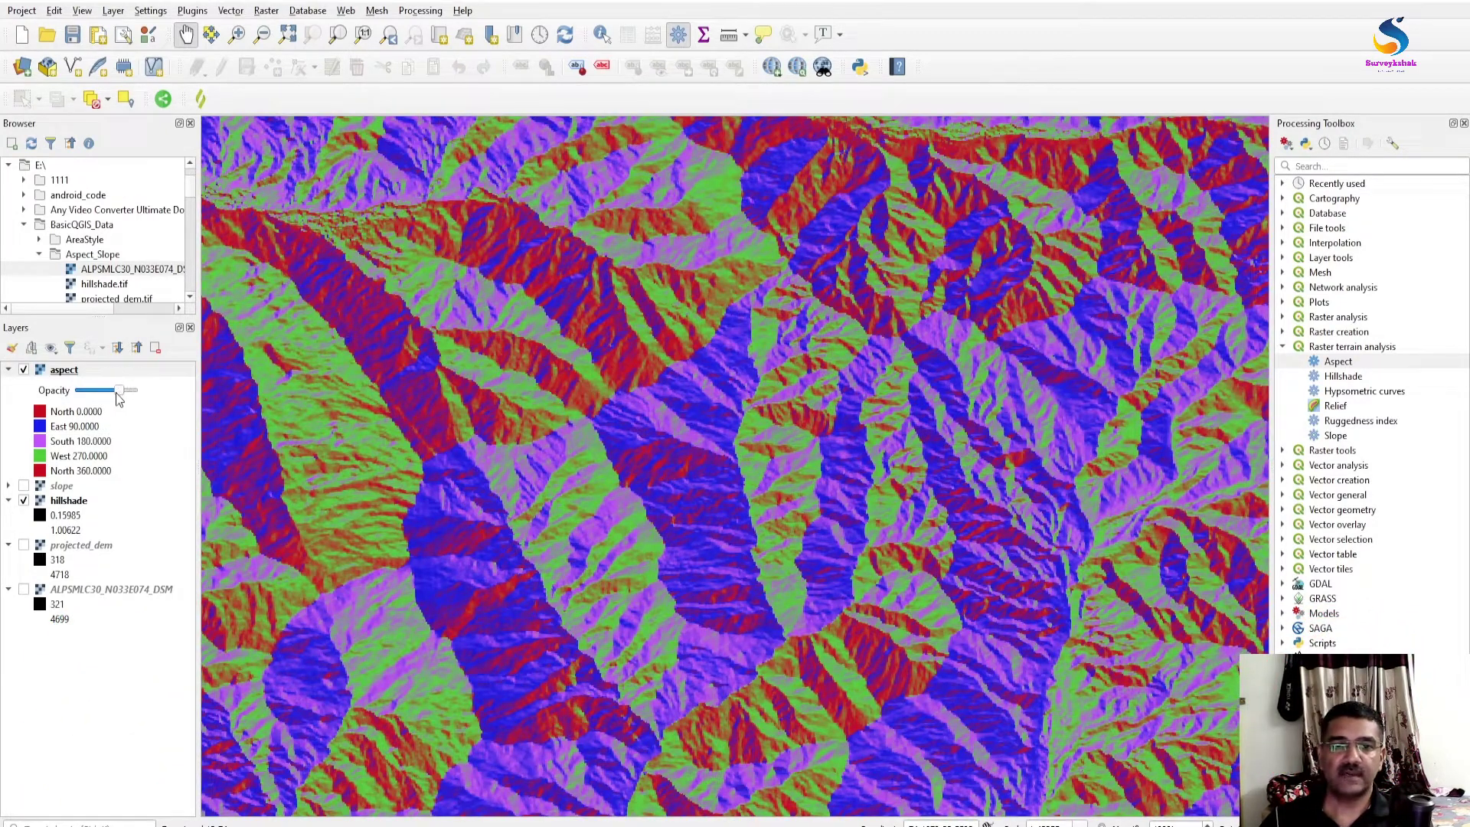
pyautogui.moveTo(109, 395); pyautogui.dragTo(104, 395)
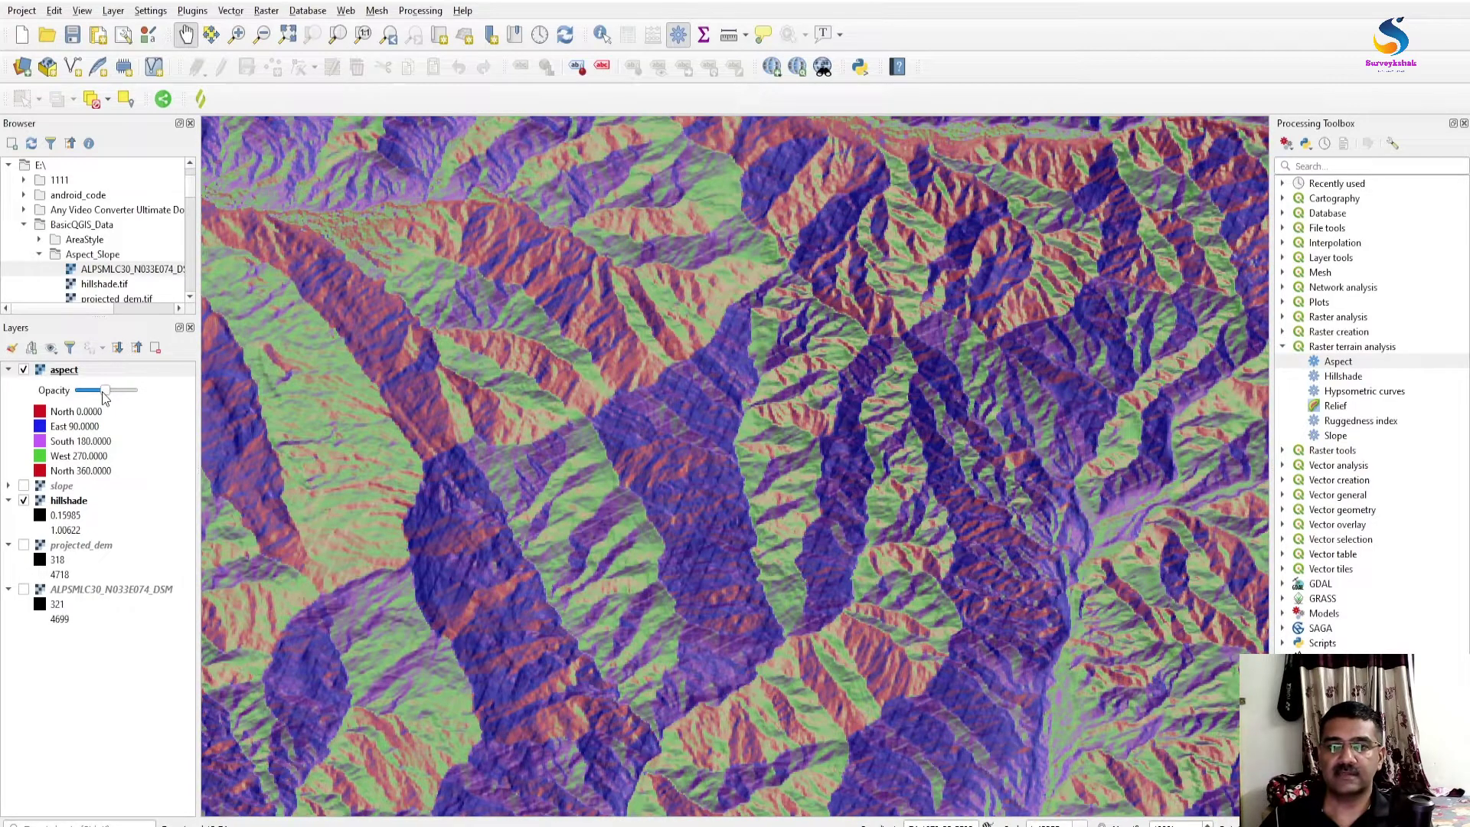
pyautogui.moveTo(98, 392); pyautogui.dragTo(80, 393)
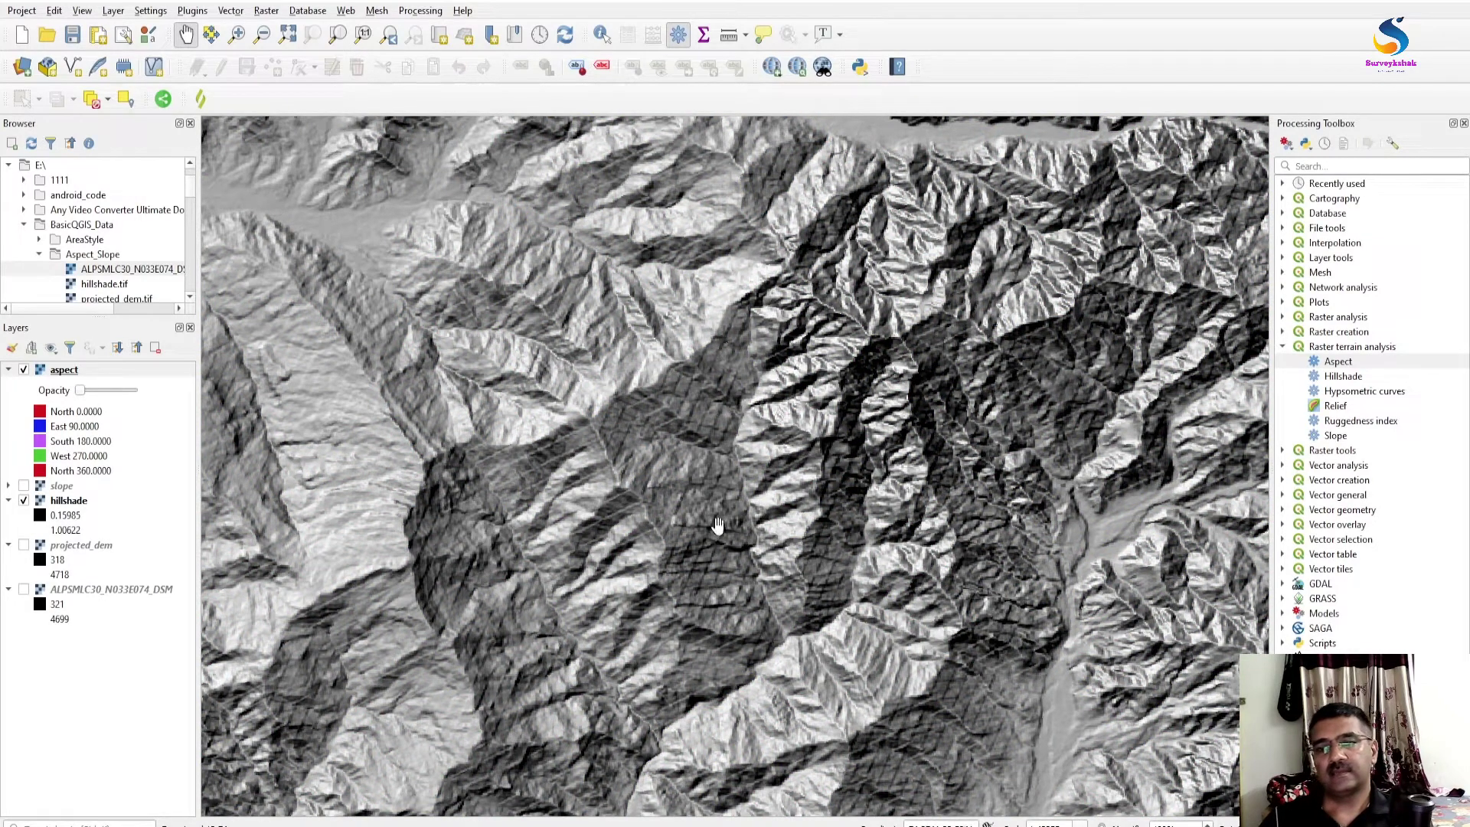
# Show the slope layer instead of the aspect layer and expand the slope legend to list its classes
pyautogui.click(24, 485)
pyautogui.click(24, 370)
pyautogui.scroll(-2, 661, 483)
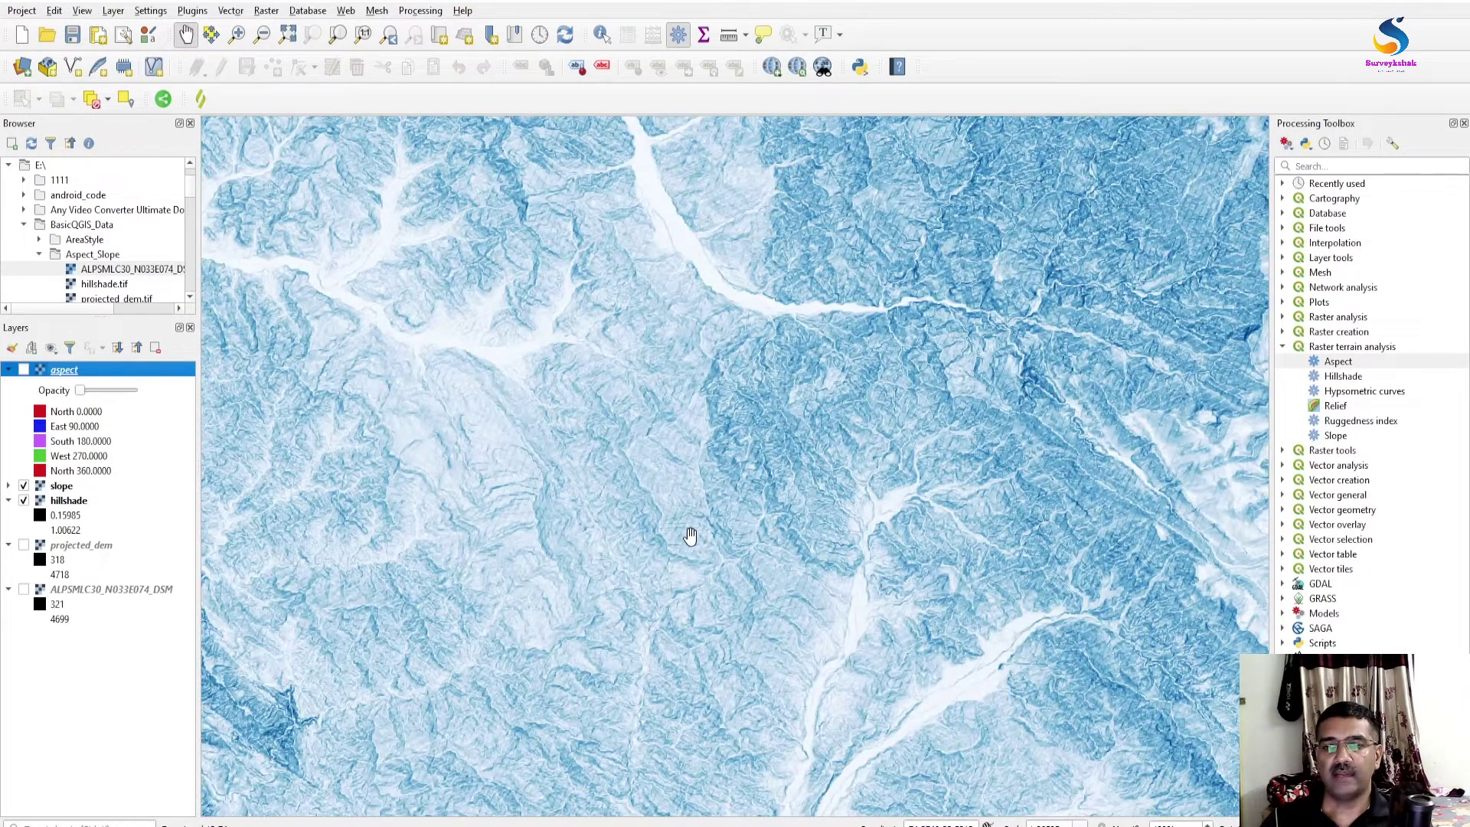
pyautogui.click(9, 485)
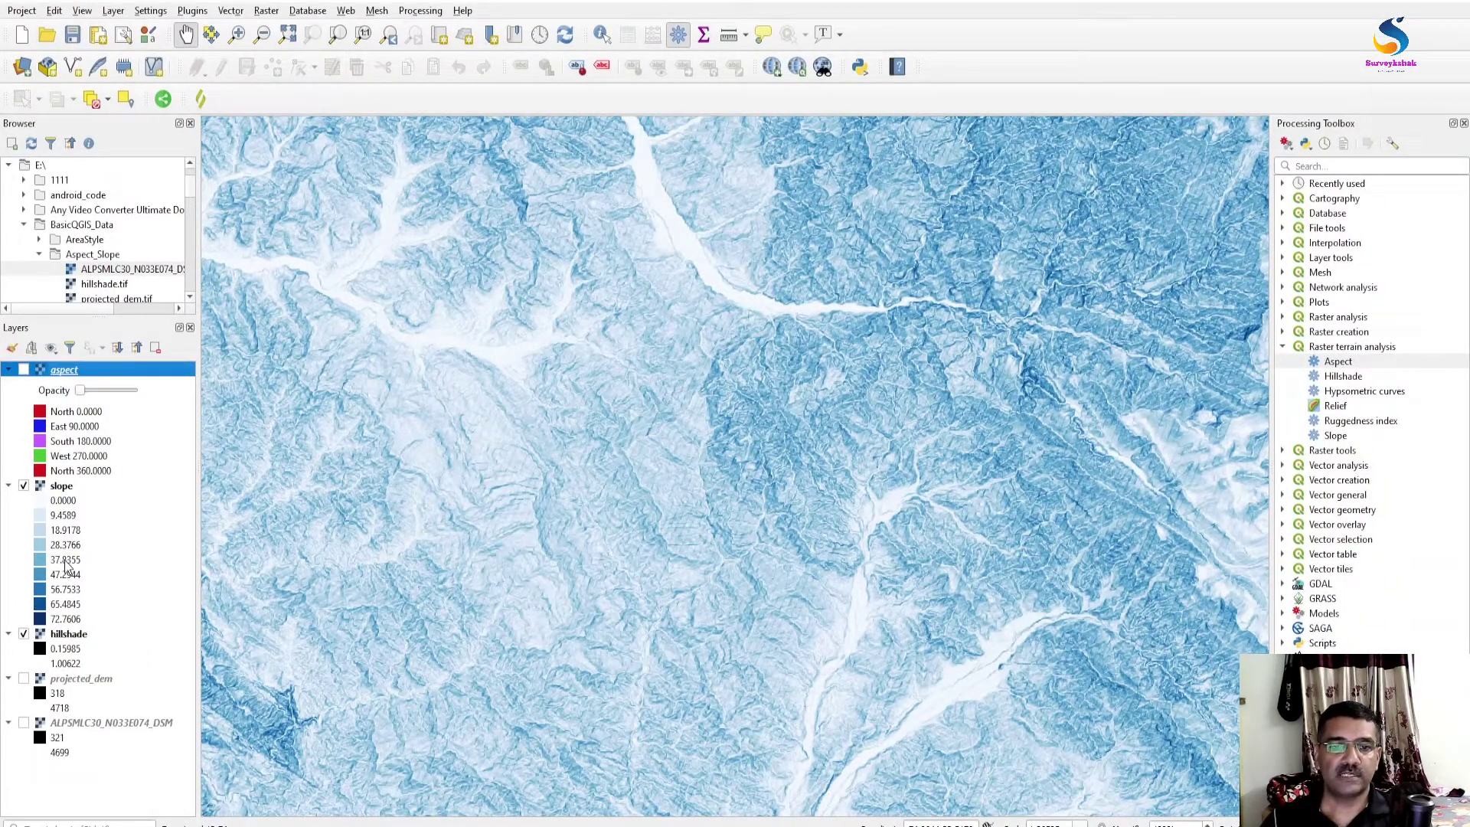
# Recolor the slope layer's 28.3766 class to red (#fb1014) in its symbology and apply the change
pyautogui.doubleClick(61, 485)
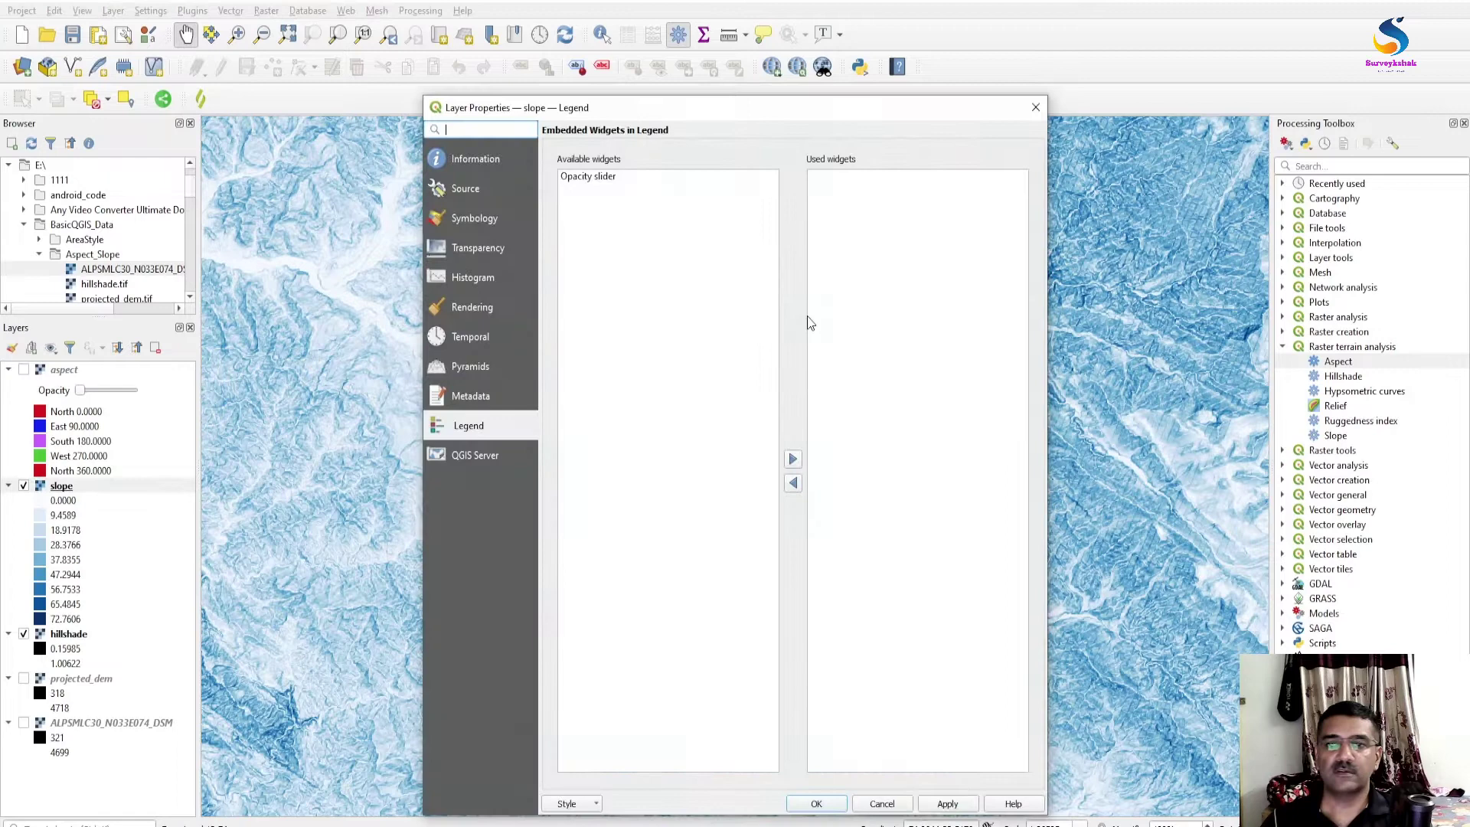
pyautogui.click(482, 219)
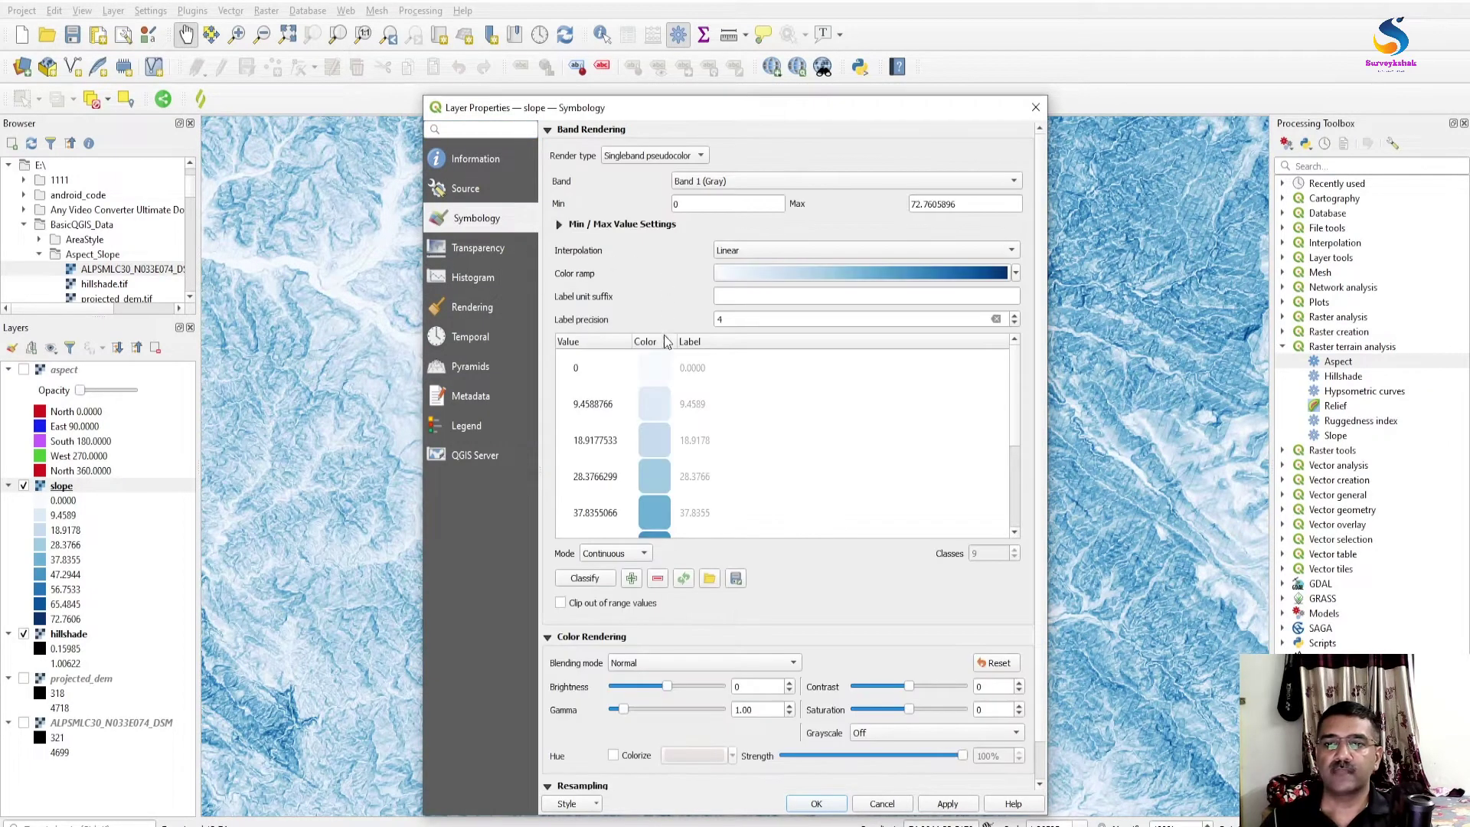
pyautogui.scroll(-1, 687, 448)
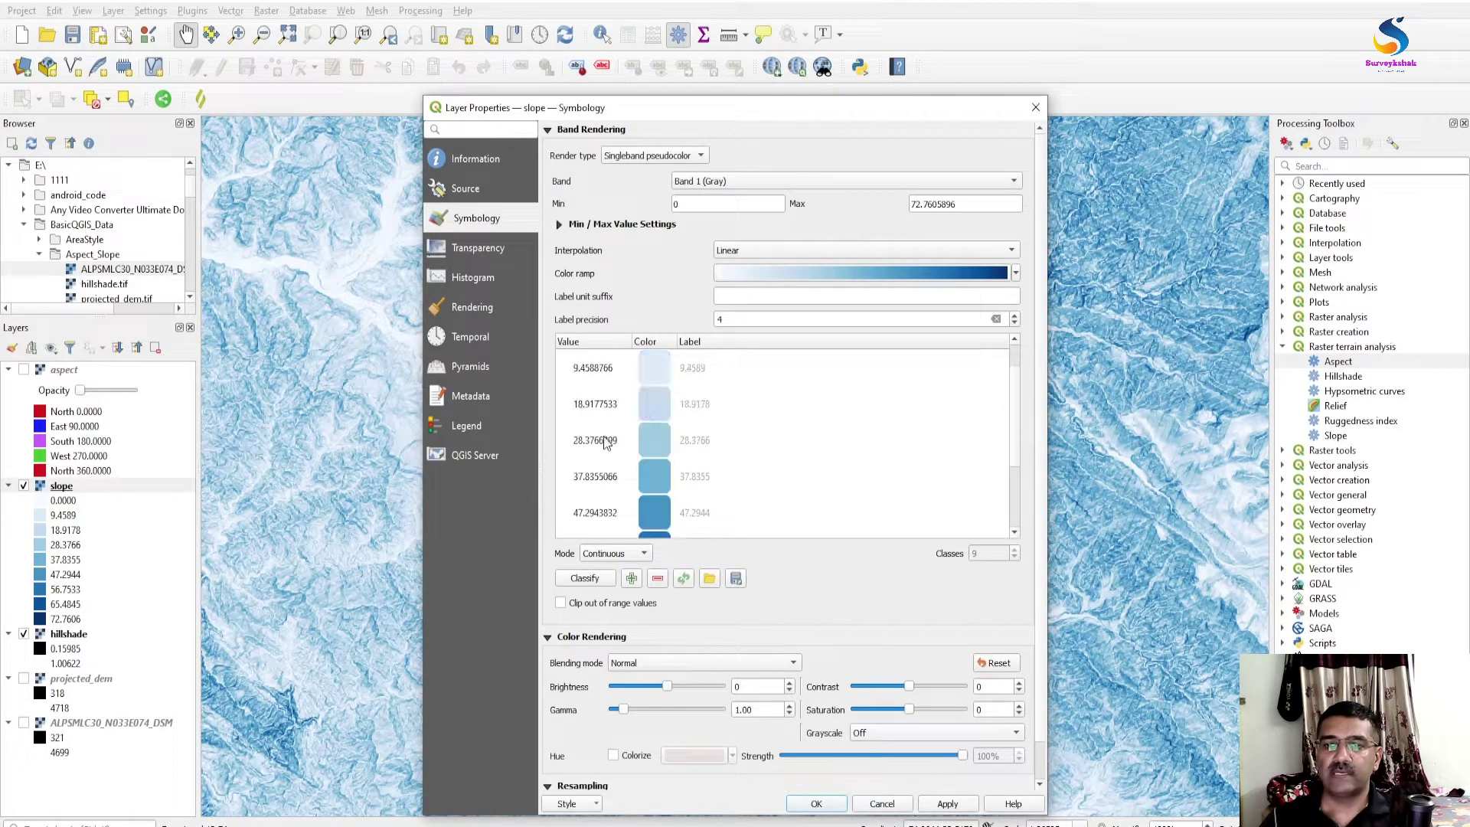
pyautogui.click(678, 452)
pyautogui.doubleClick(655, 440)
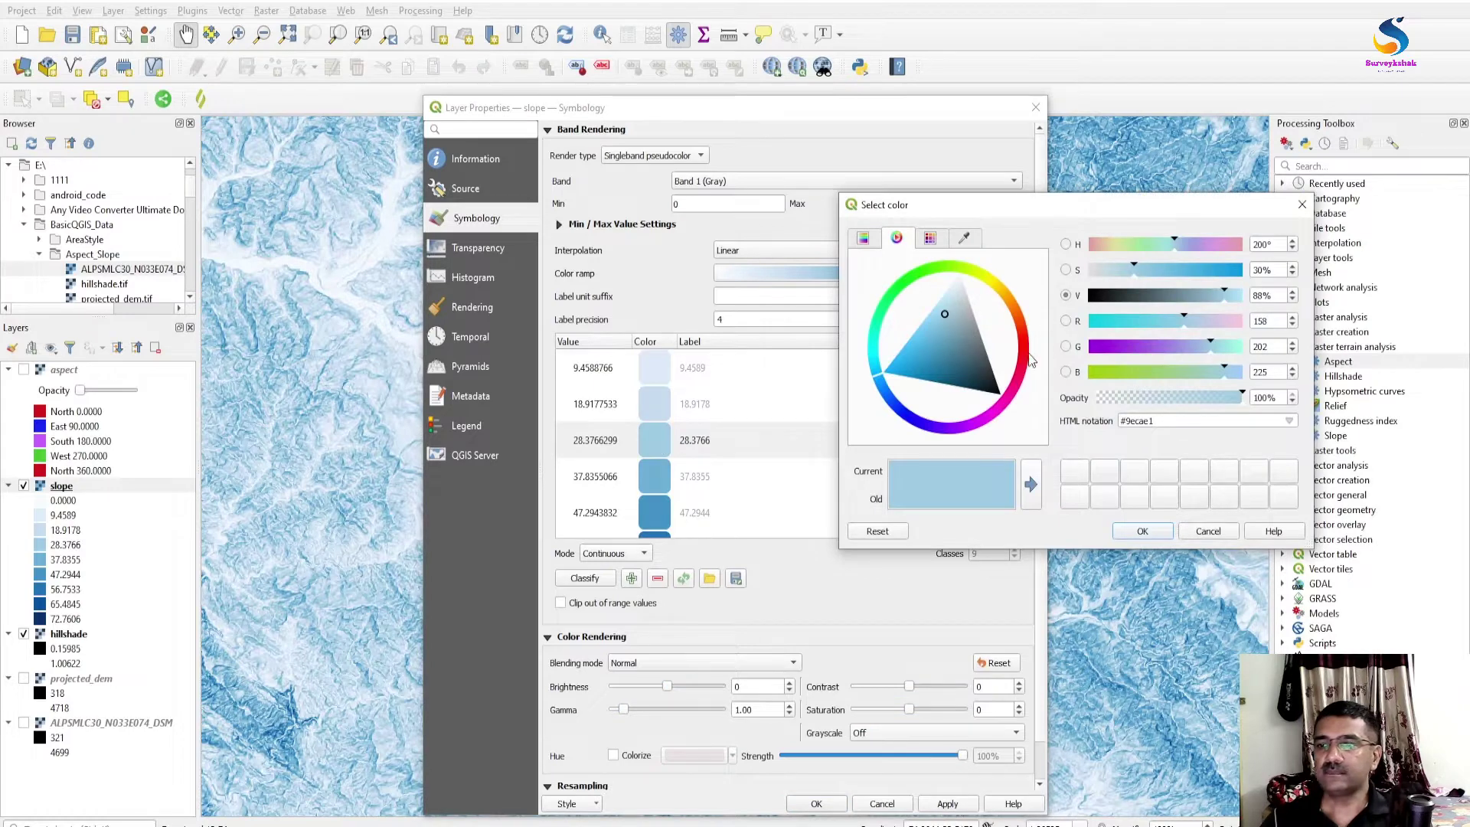
pyautogui.click(1030, 355)
pyautogui.moveTo(953, 372); pyautogui.dragTo(1011, 352)
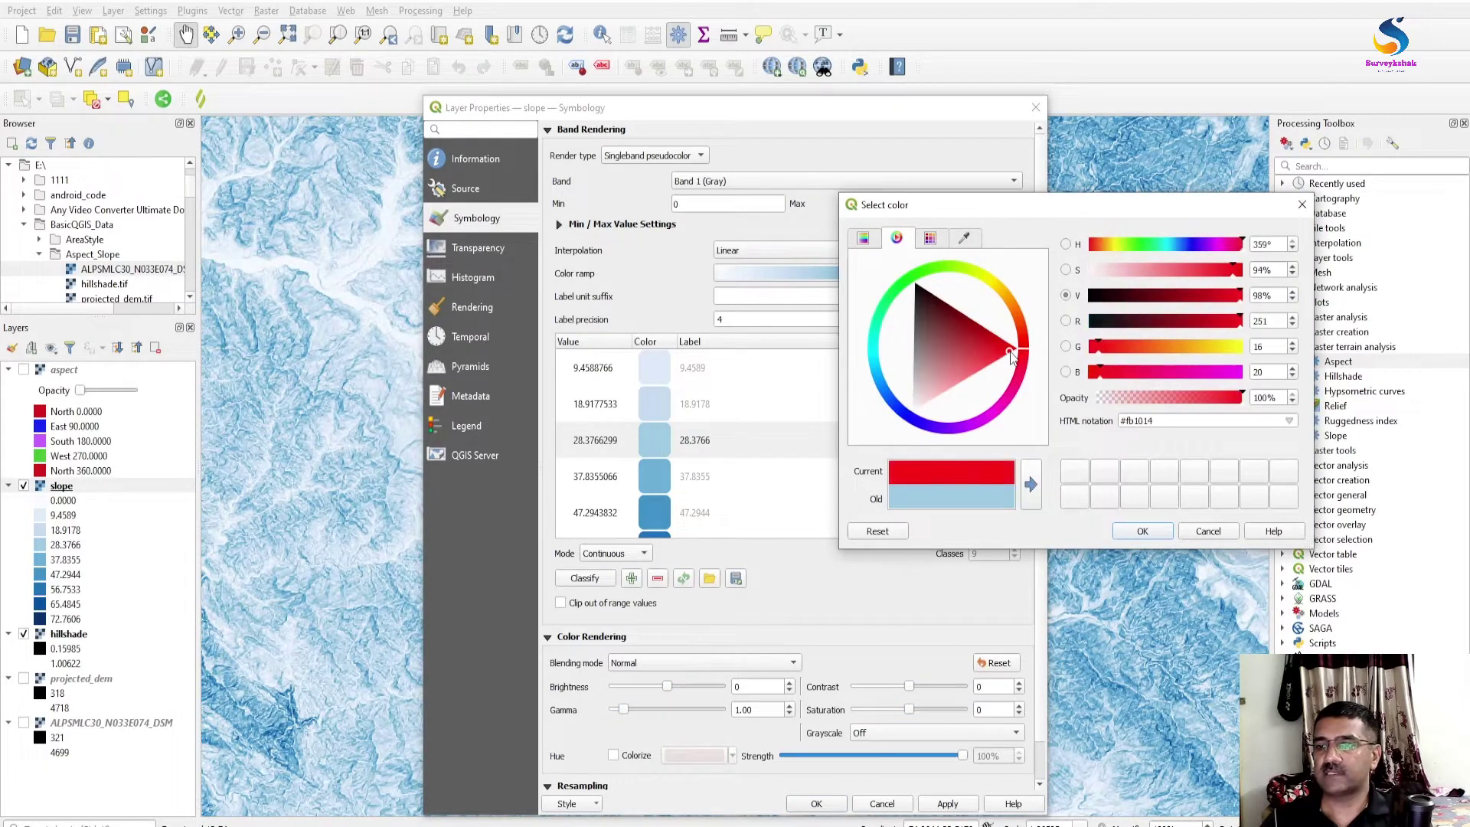
pyautogui.click(1139, 528)
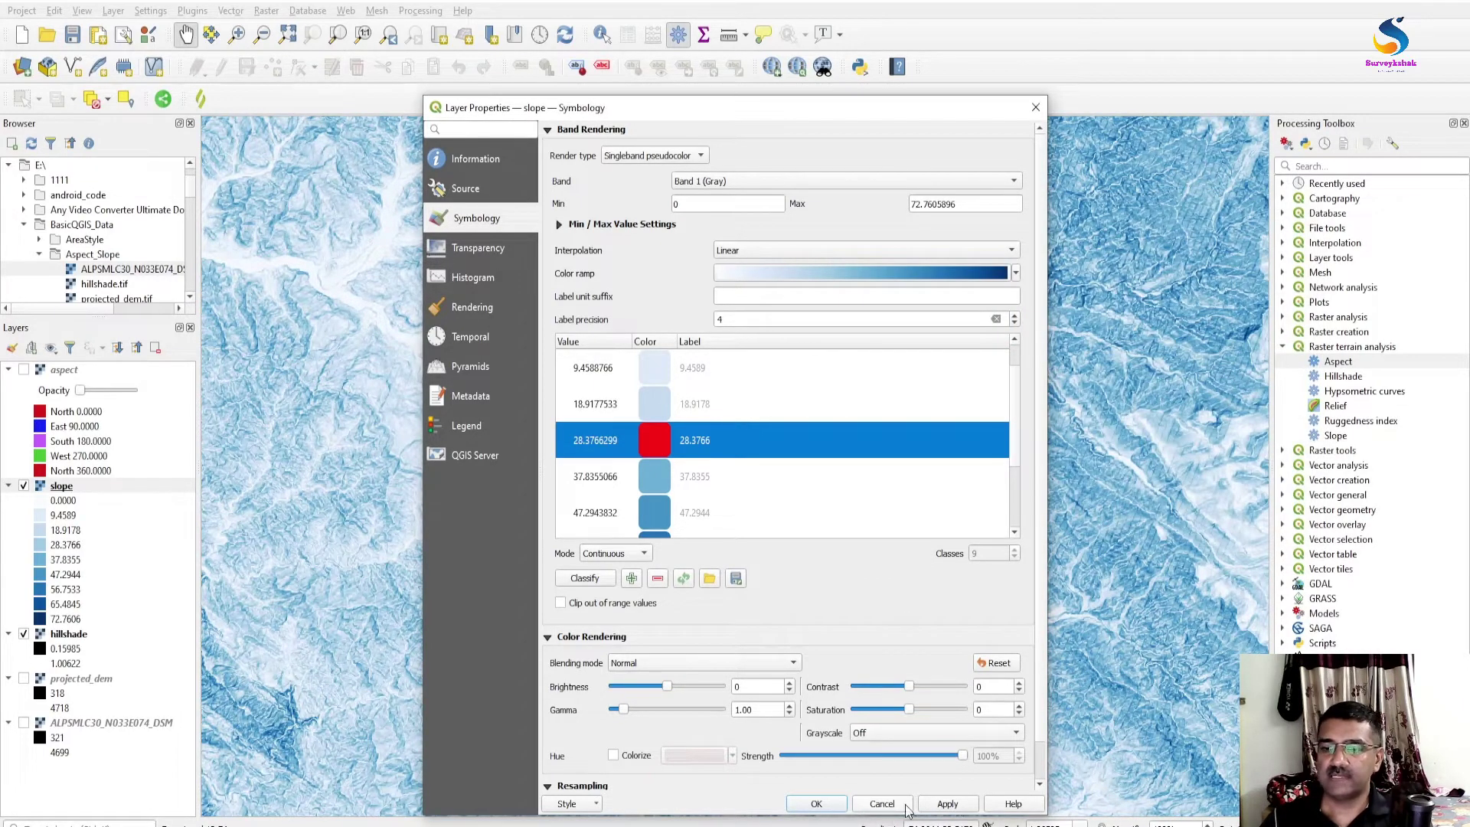
pyautogui.click(928, 808)
pyautogui.click(816, 804)
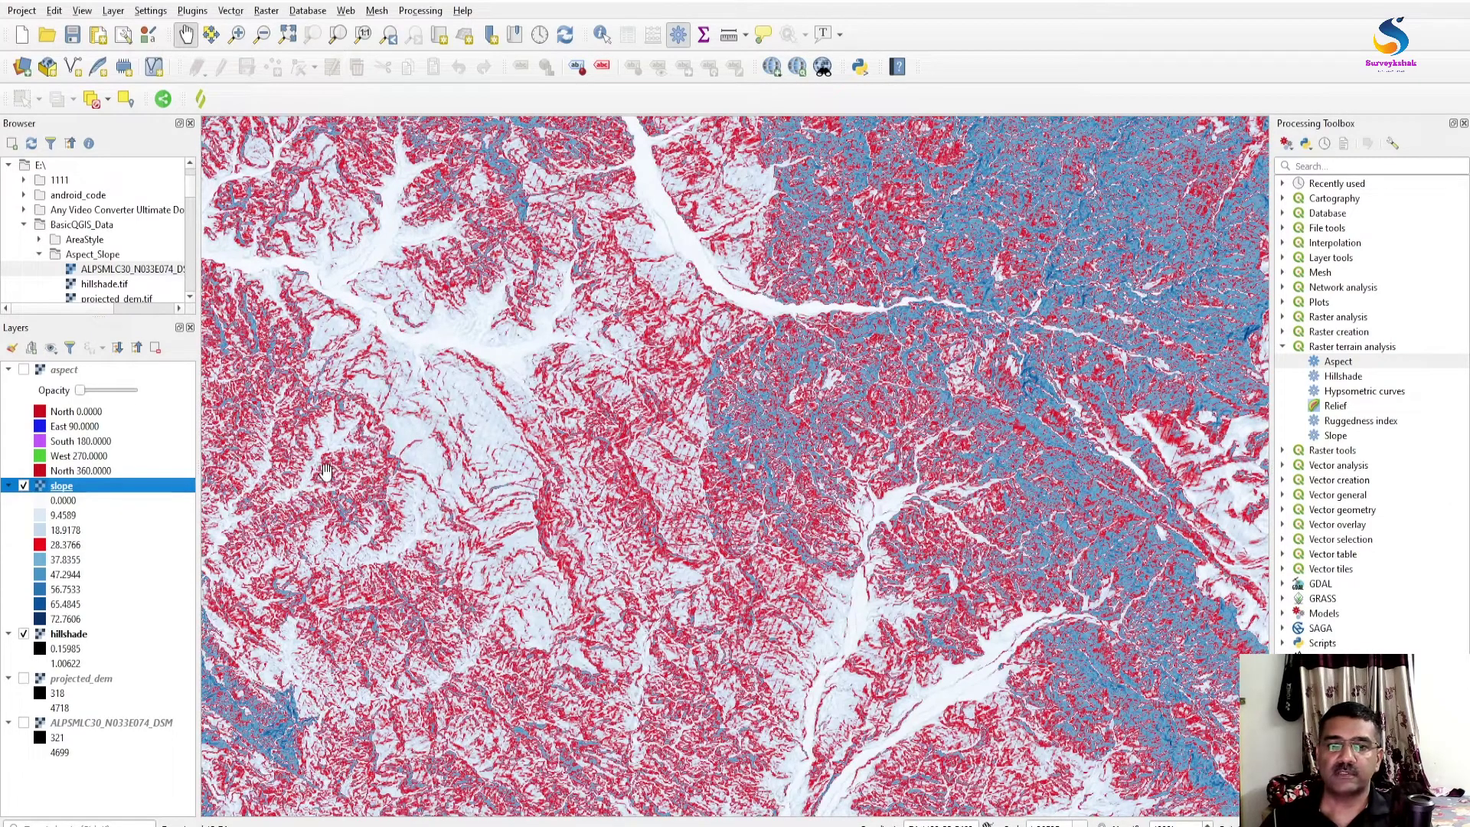
# Examine the distribution of the red 28.3766 slope class across the map at several scales
pyautogui.moveTo(552, 459); pyautogui.dragTo(662, 419)
pyautogui.scroll(5, 663, 420)
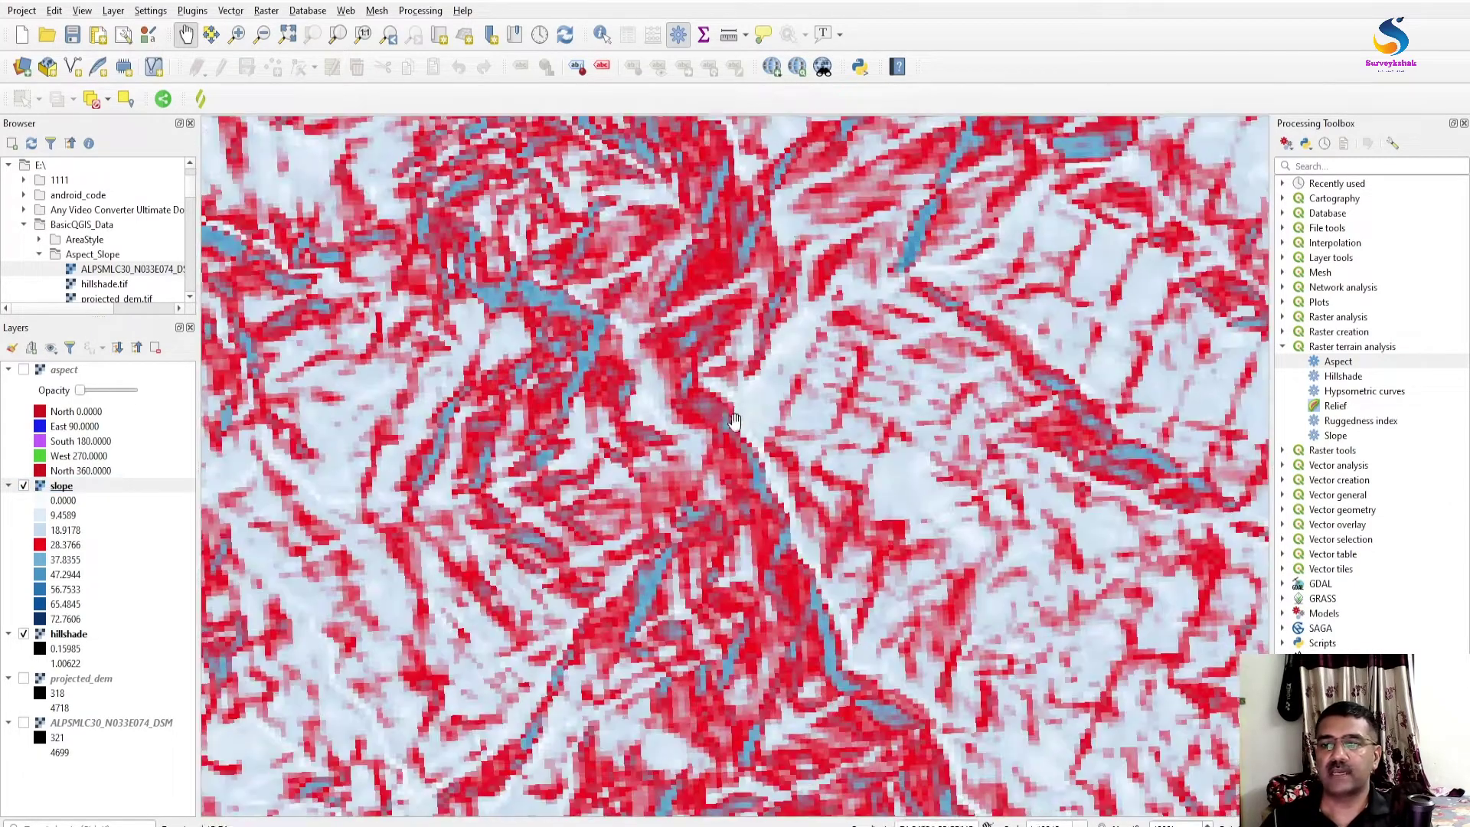
pyautogui.scroll(-5, 747, 370)
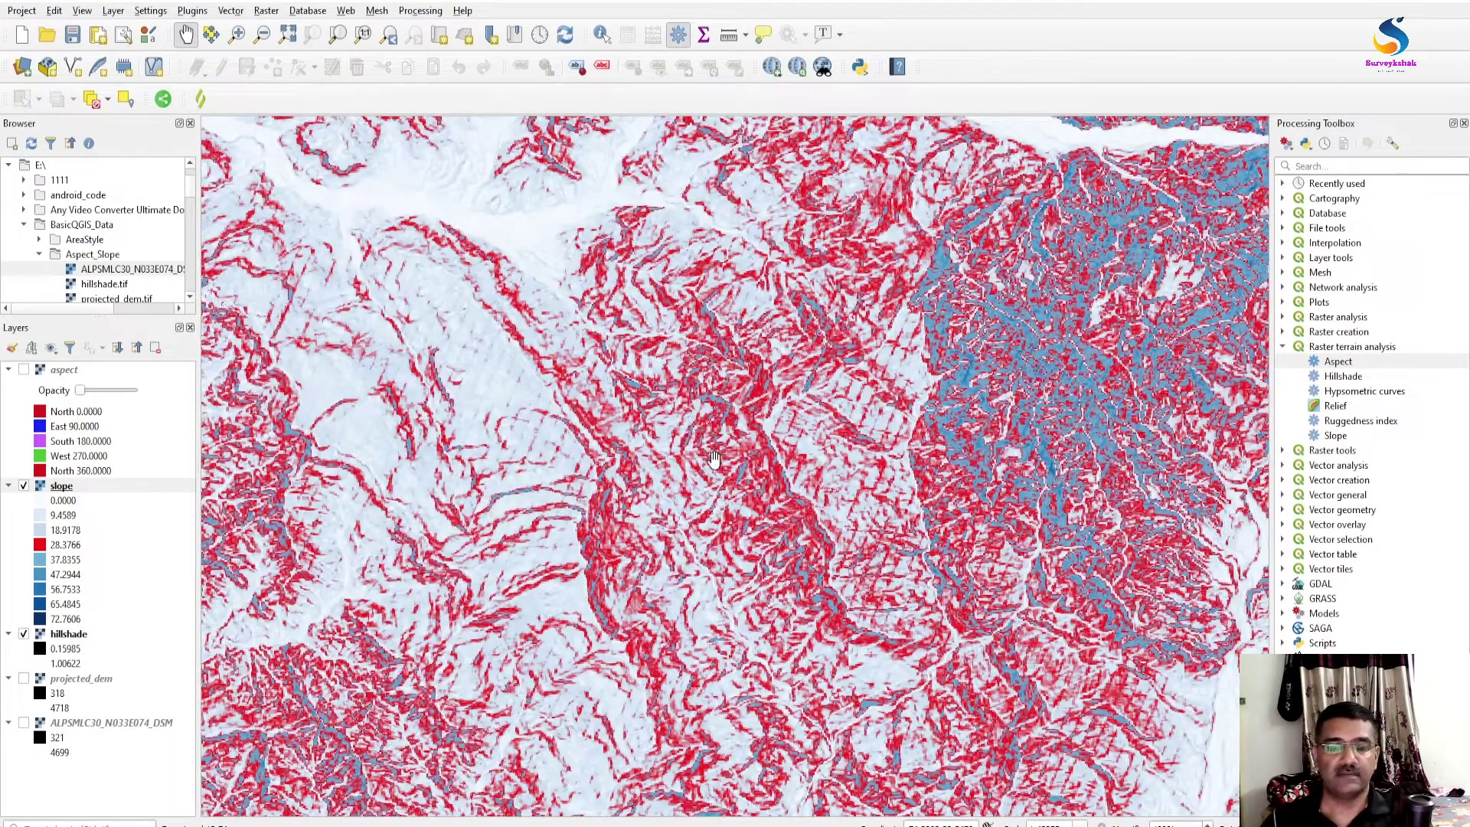
pyautogui.scroll(-1, 733, 448)
pyautogui.scroll(-1, 734, 448)
pyautogui.scroll(3, 577, 456)
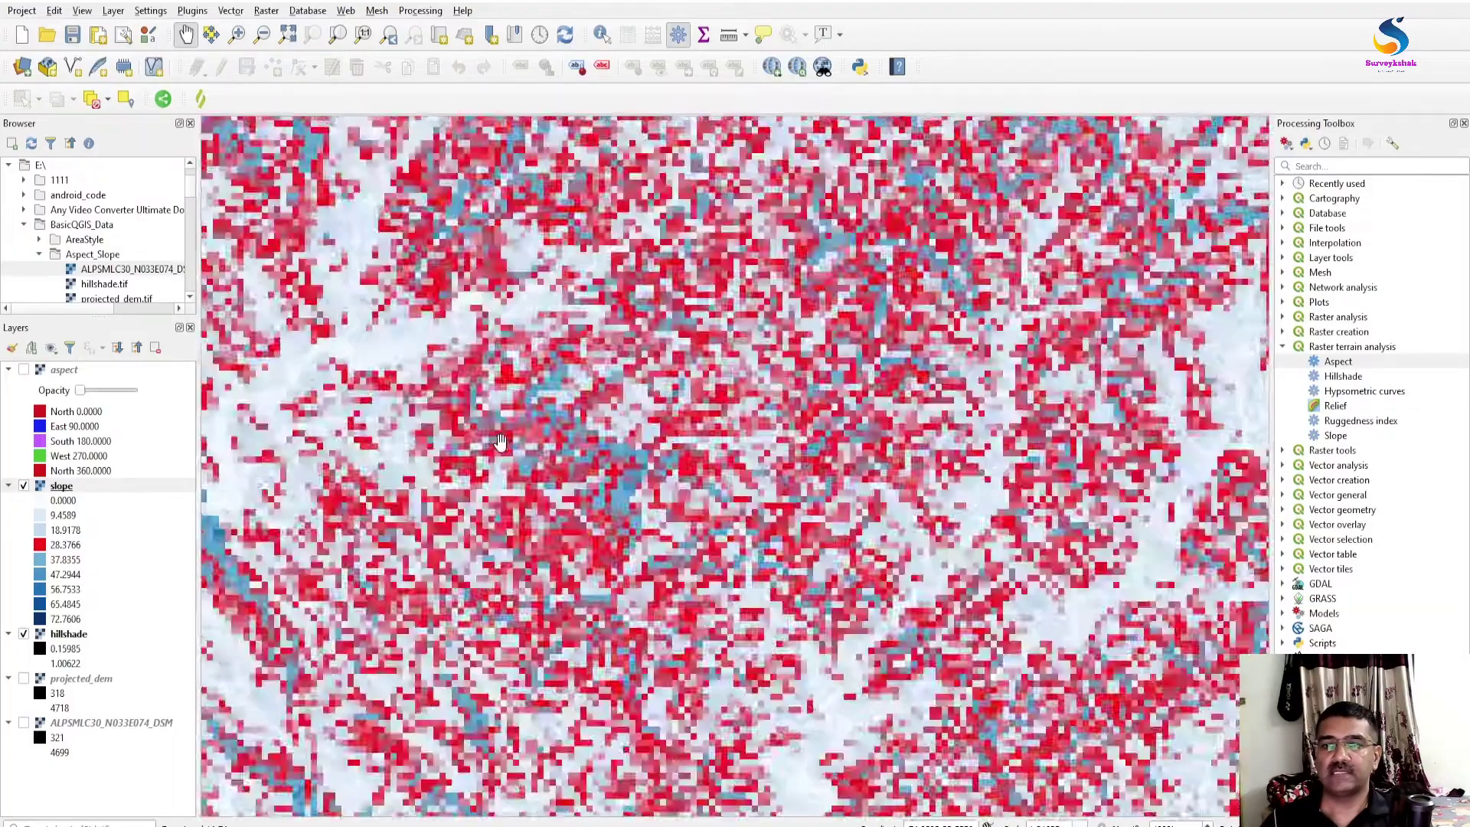
pyautogui.scroll(4, 706, 325)
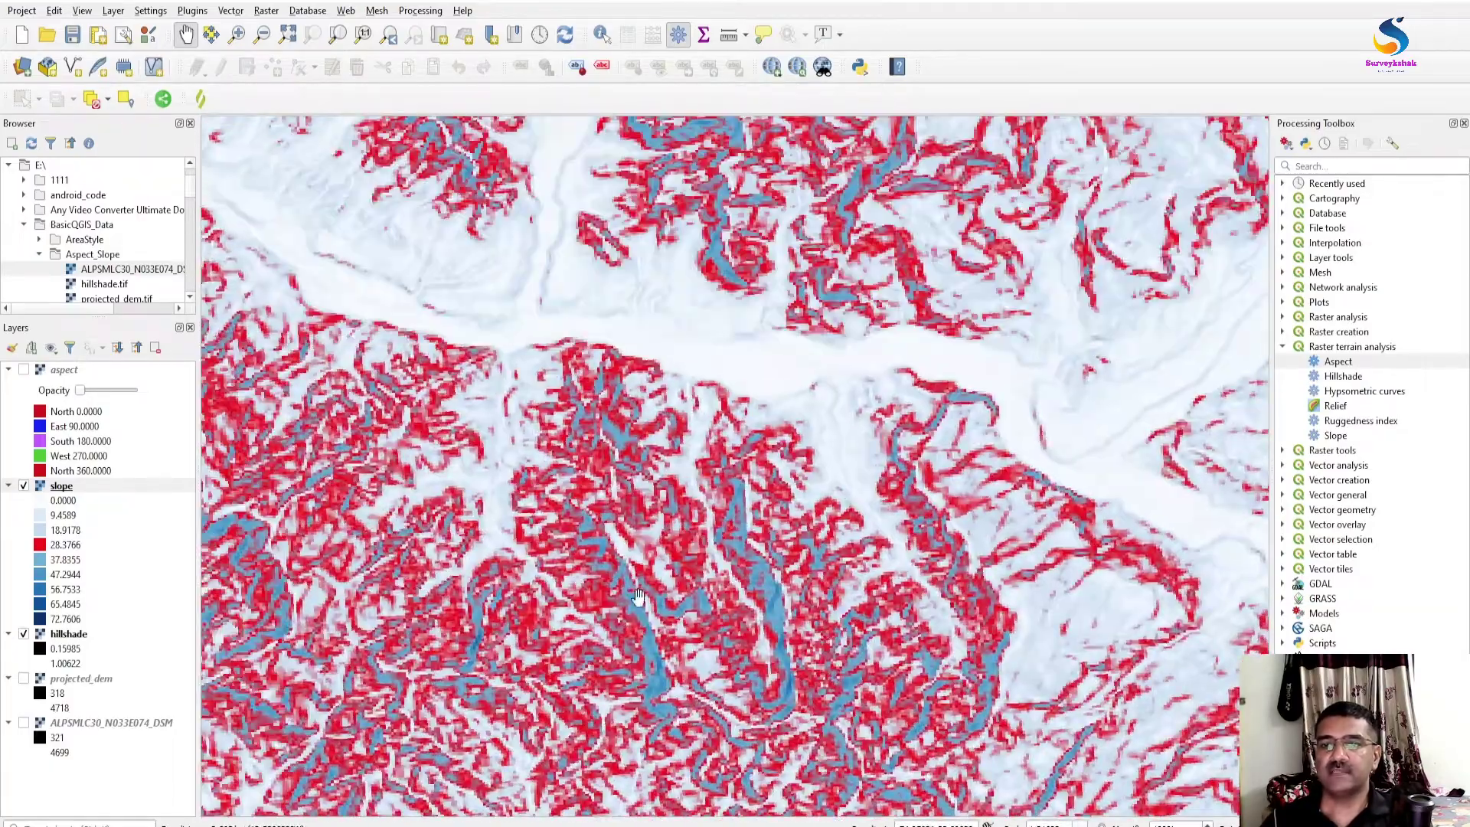
pyautogui.scroll(-1, 758, 387)
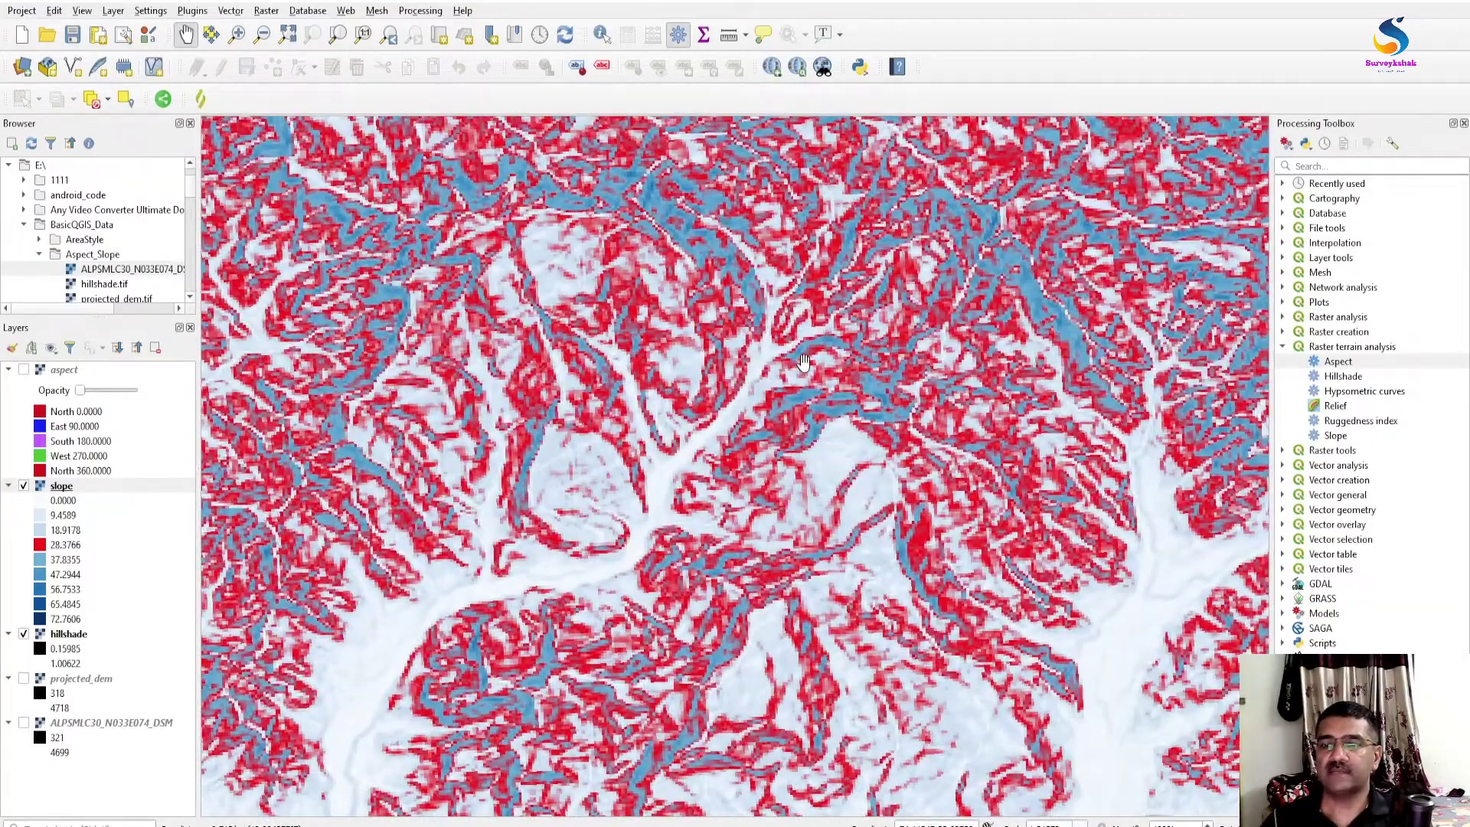
pyautogui.scroll(-1, 810, 392)
pyautogui.scroll(2, 810, 392)
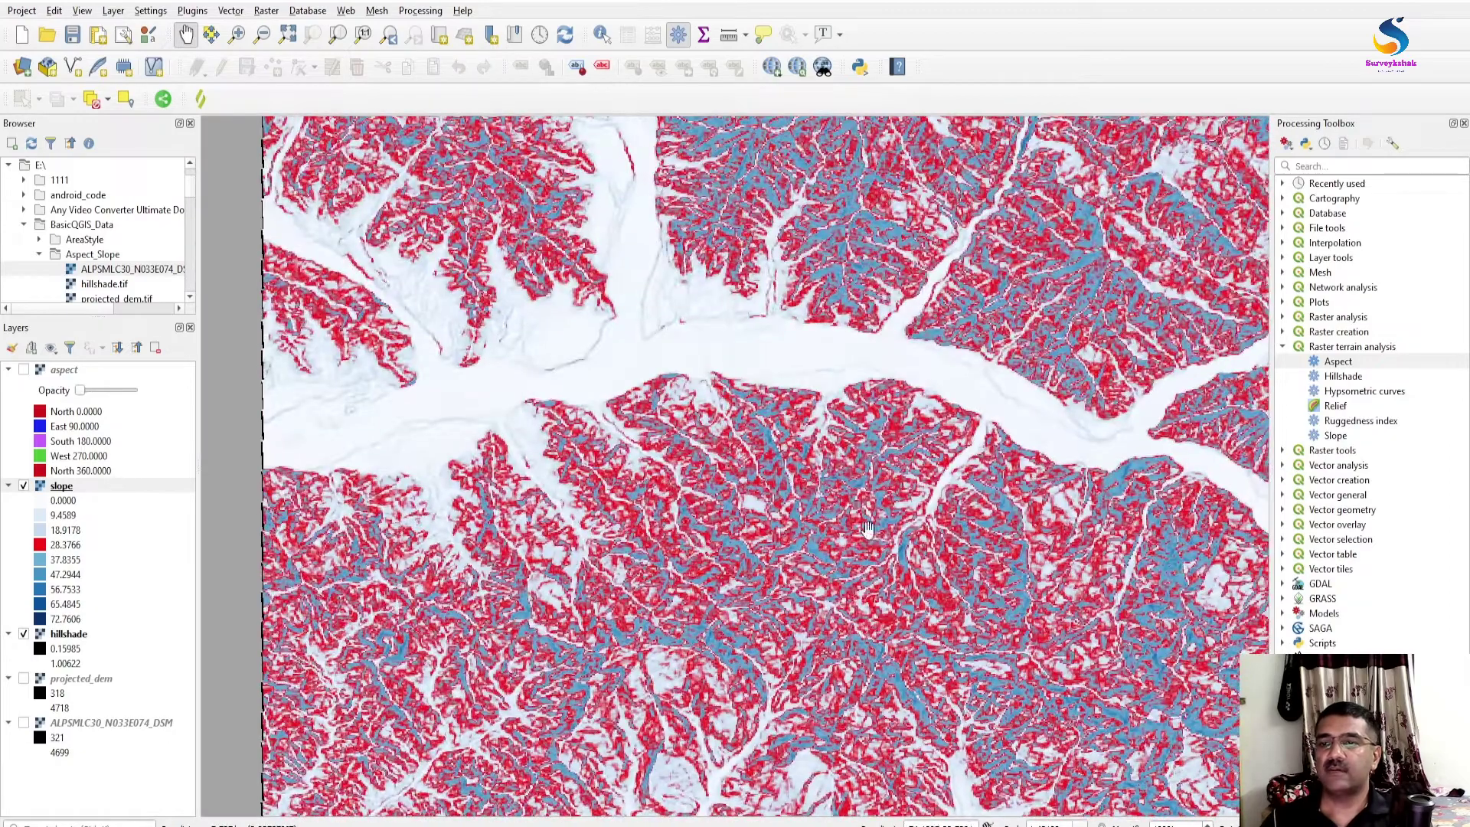
pyautogui.scroll(2, 639, 509)
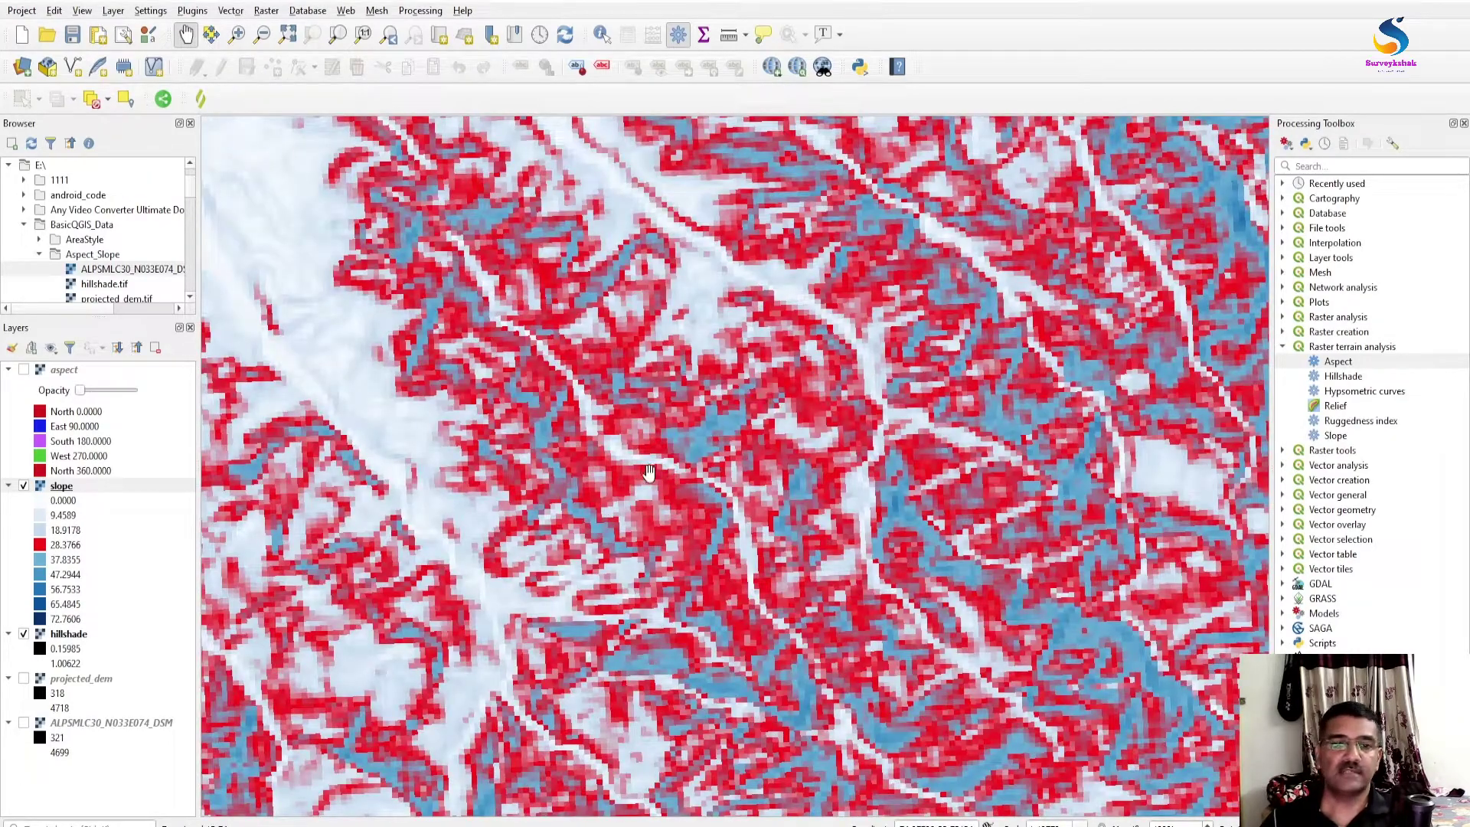
pyautogui.scroll(-4, 662, 428)
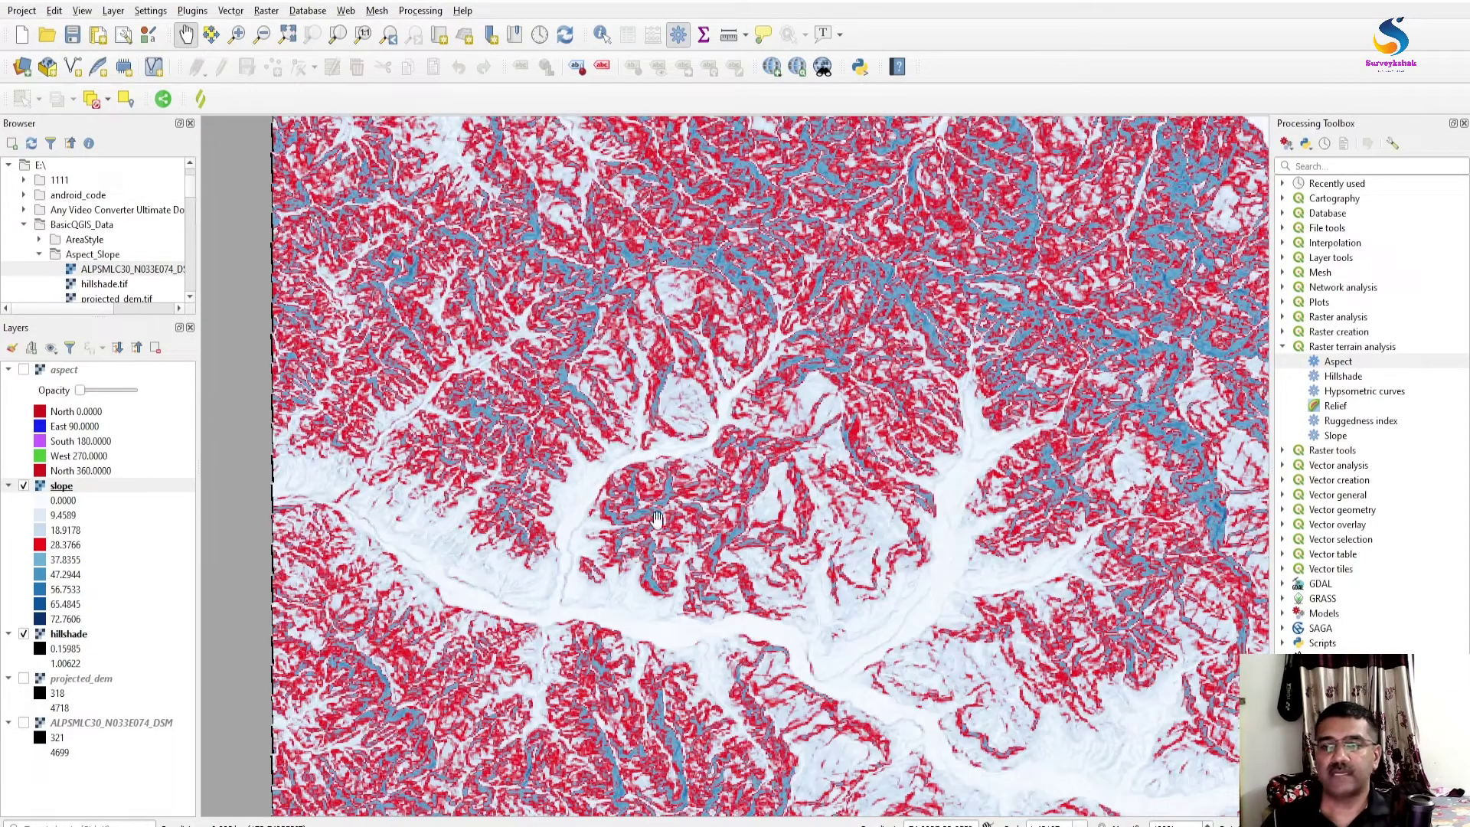
# Compare the slope layer's red 28.3766 areas with the neighbouring blue 37.8355 class along the valleys and across the whole raster
pyautogui.scroll(2, 603, 669)
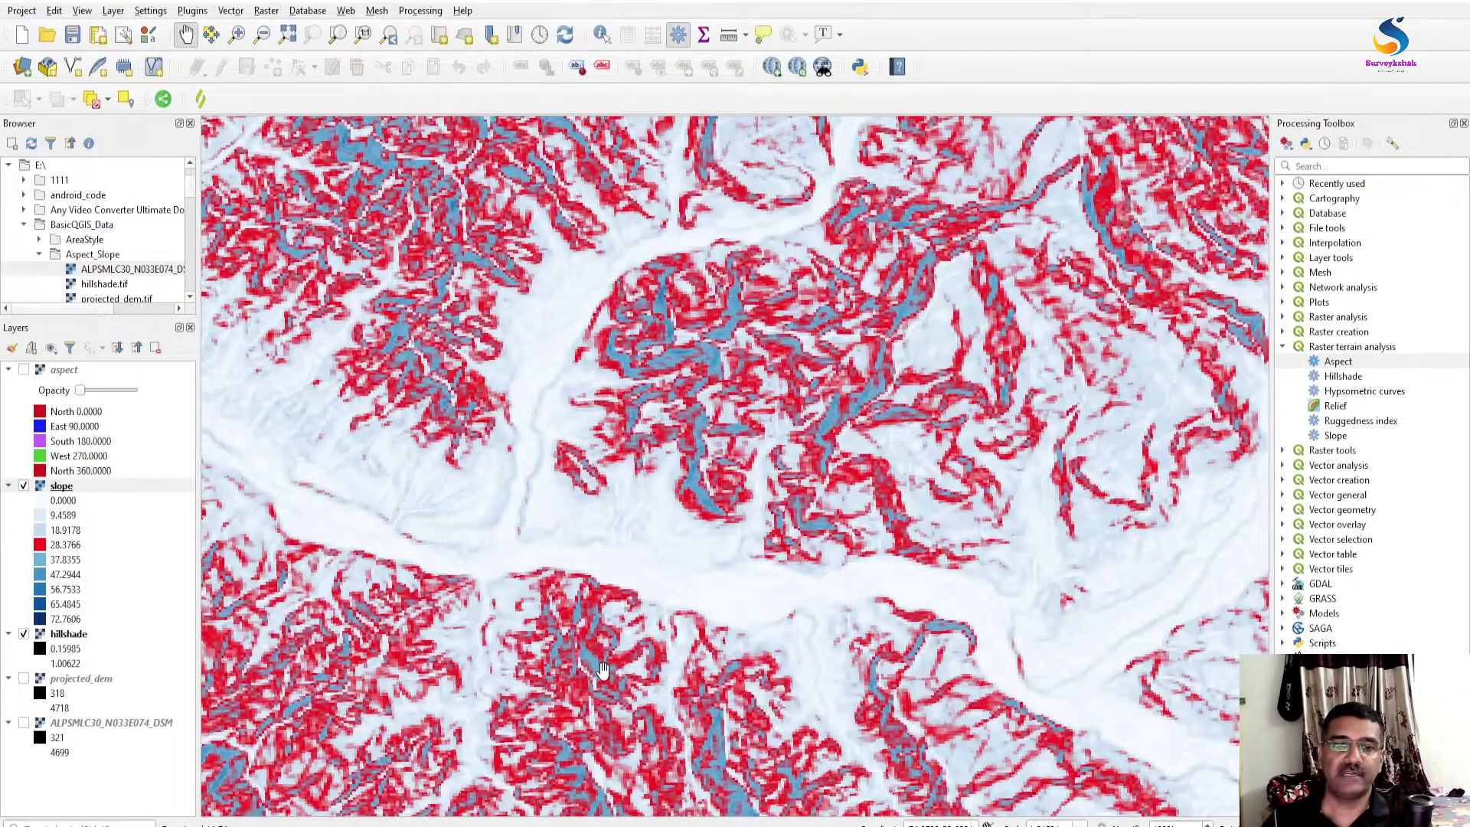
pyautogui.moveTo(595, 672); pyautogui.dragTo(652, 557)
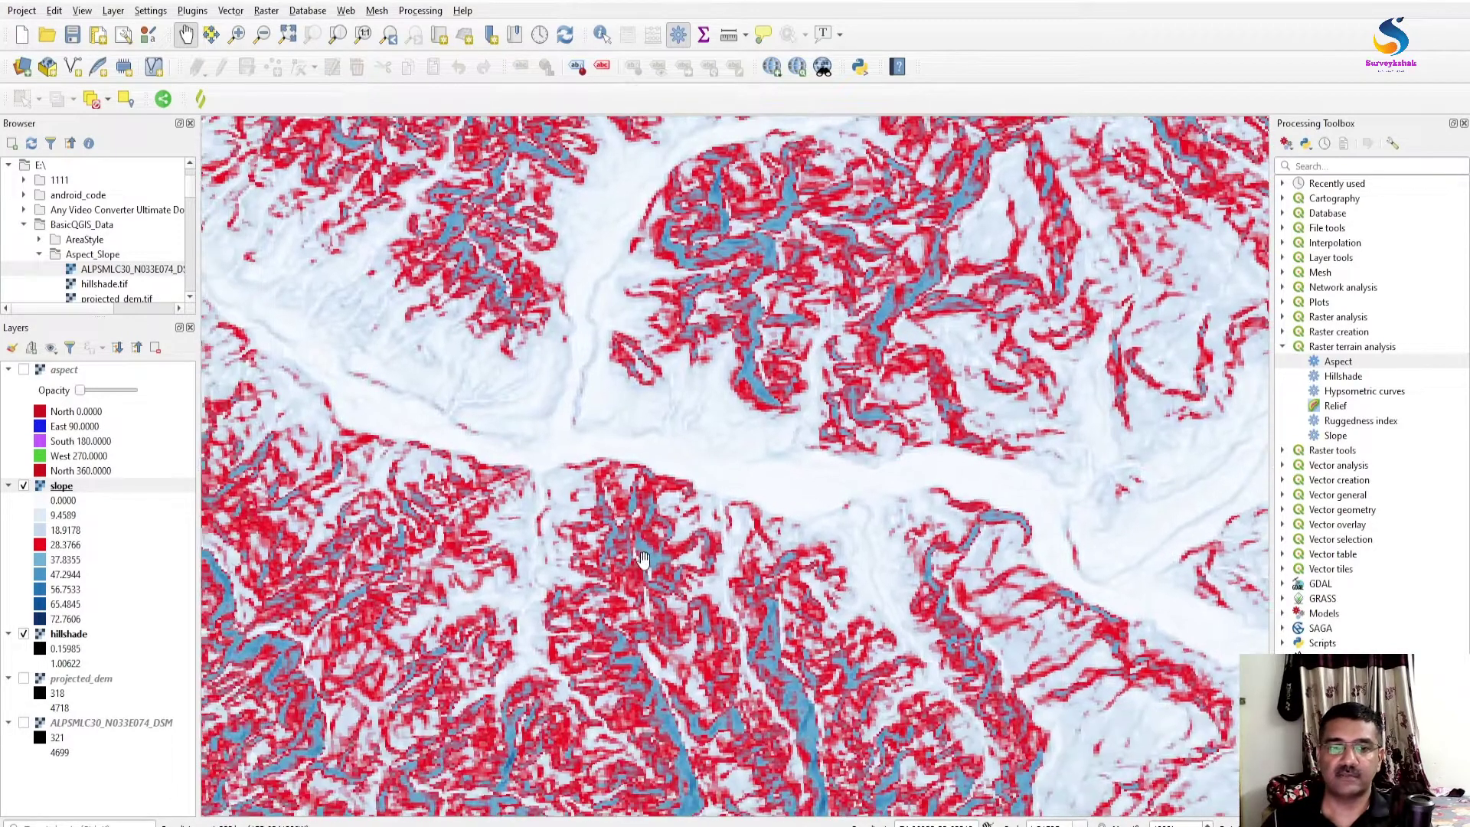
pyautogui.click(66, 561)
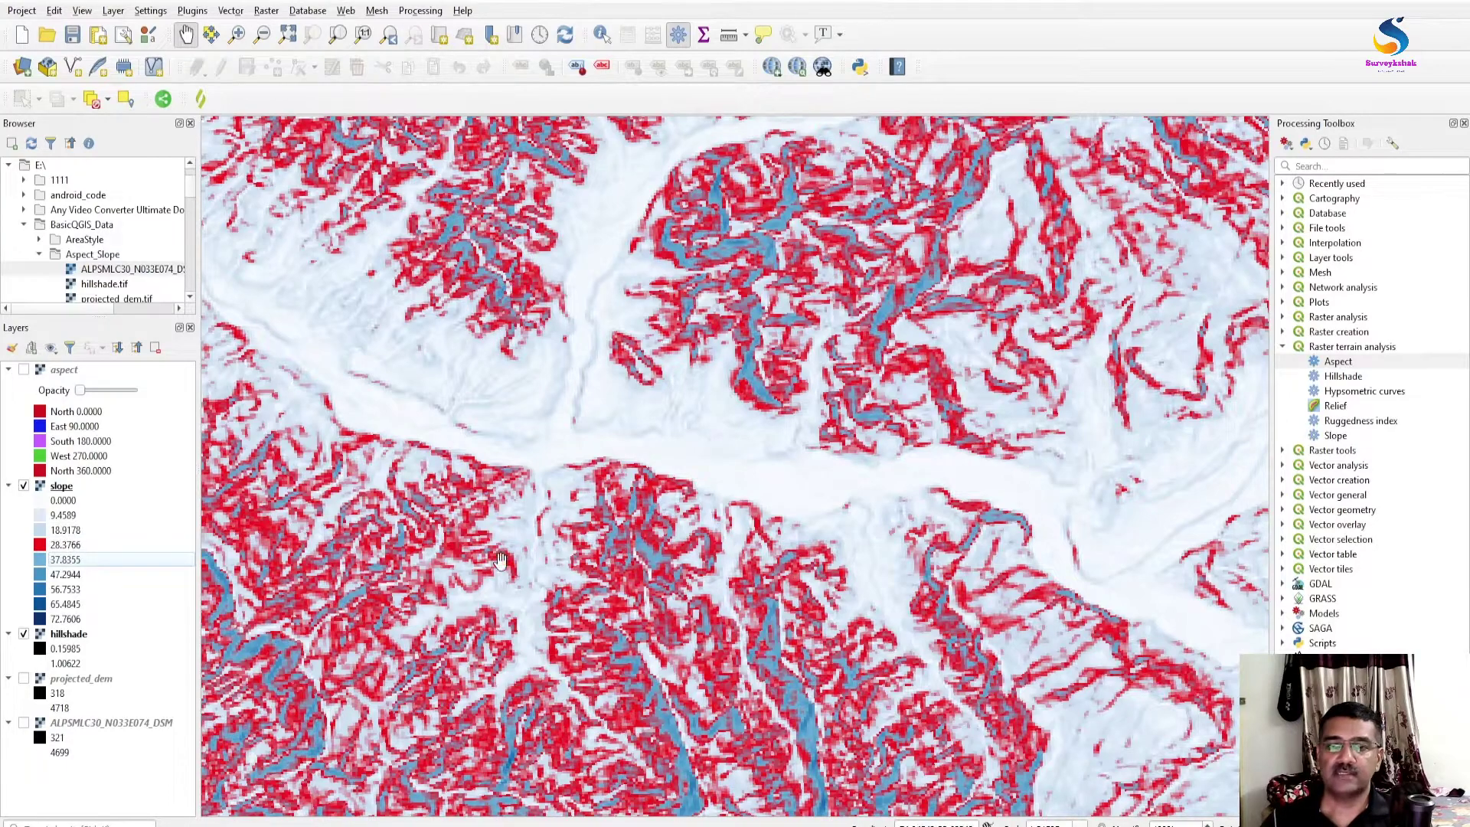
pyautogui.scroll(1, 608, 602)
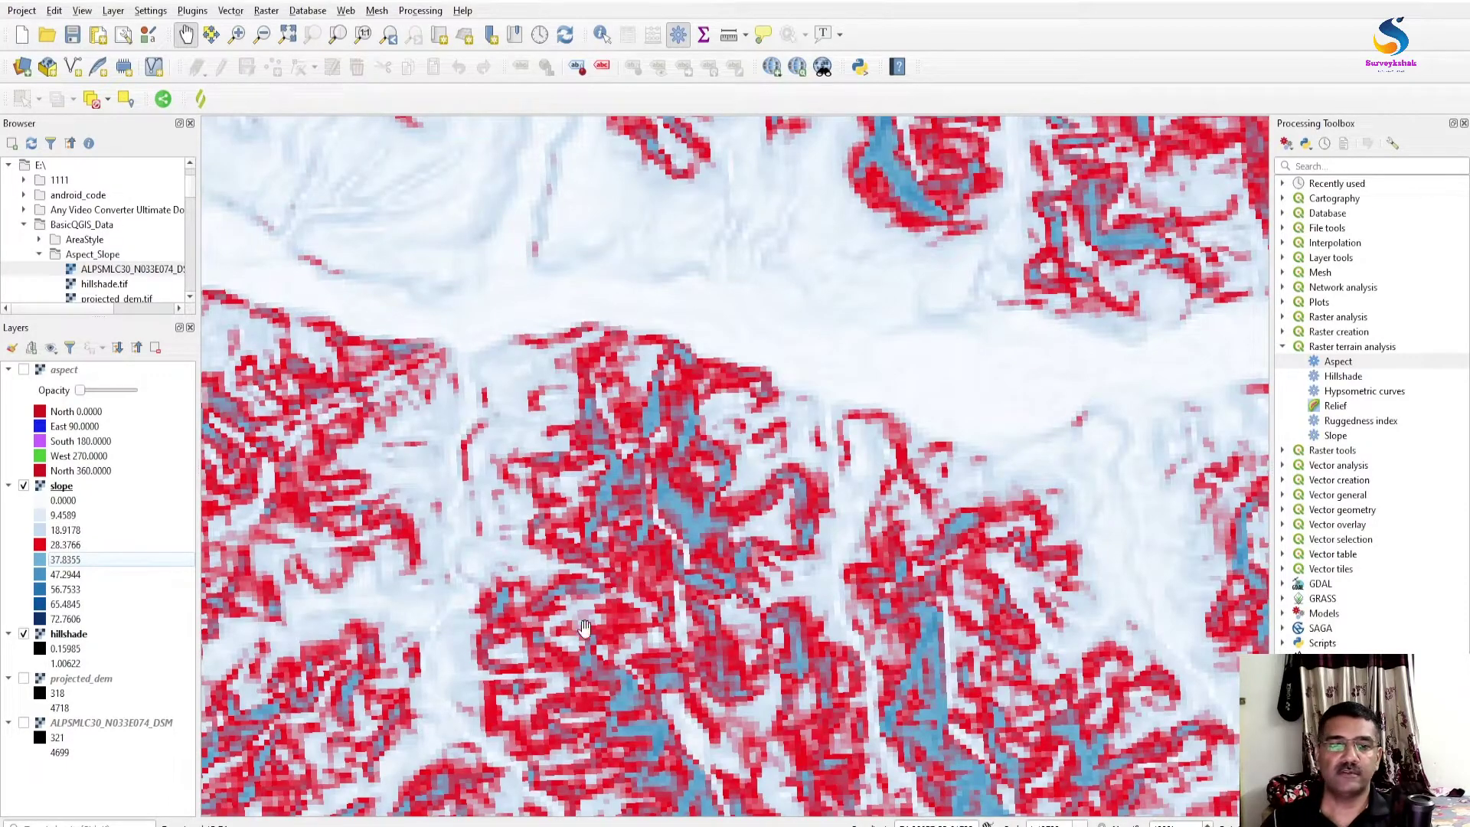
pyautogui.scroll(-3, 674, 597)
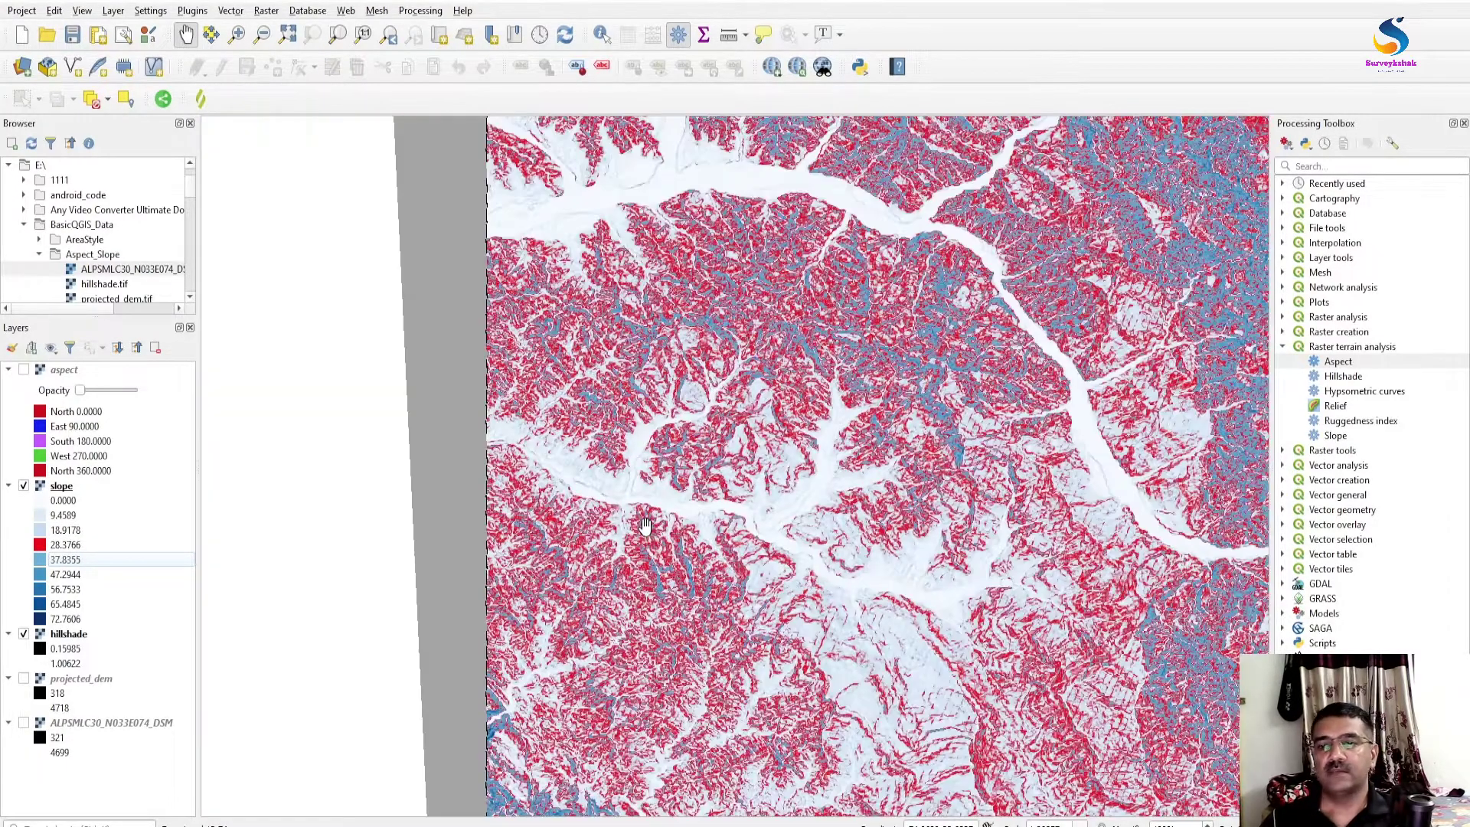
pyautogui.scroll(-3, 785, 458)
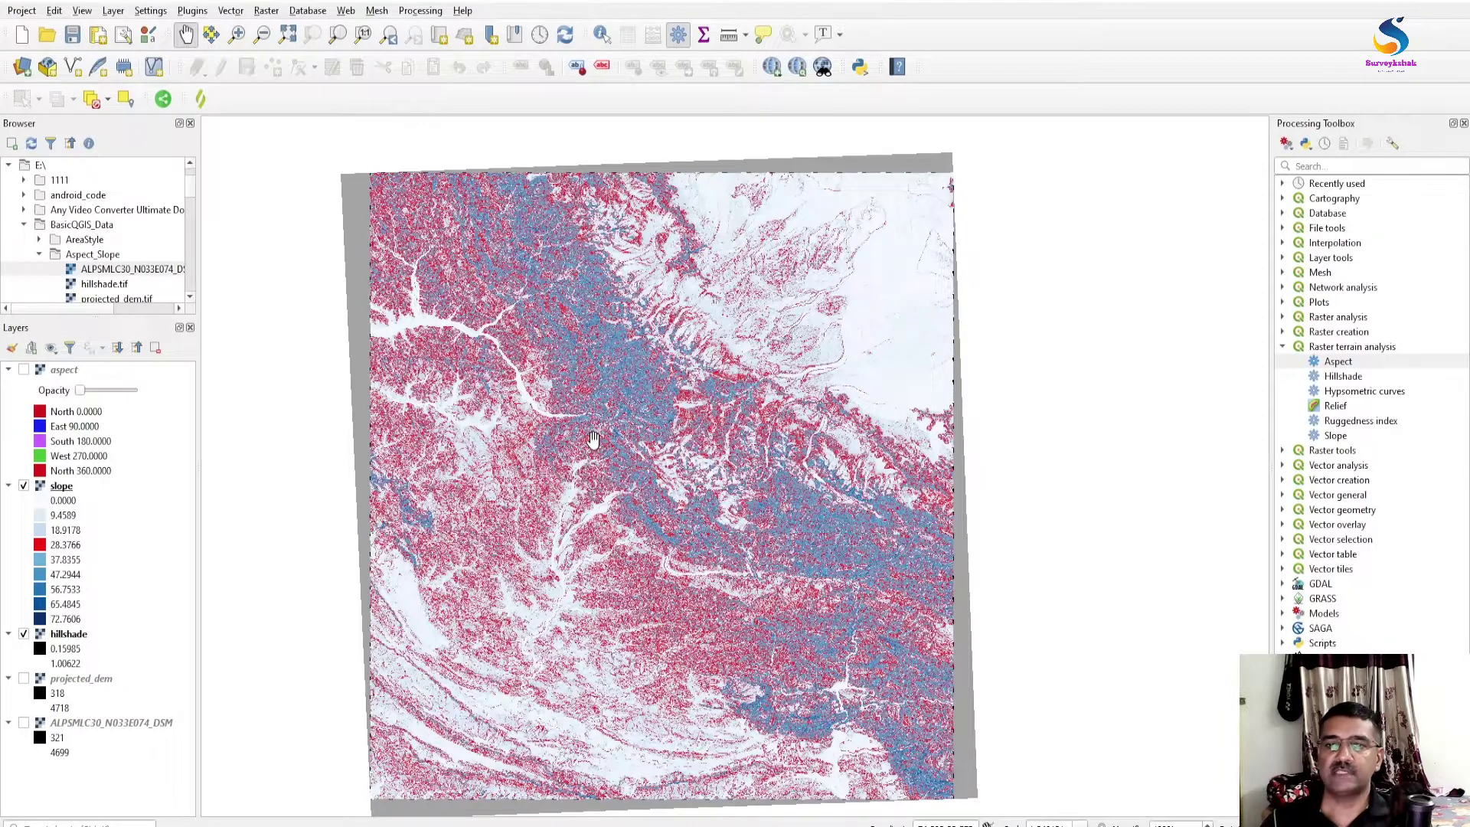
pyautogui.moveTo(641, 447); pyautogui.dragTo(676, 415)
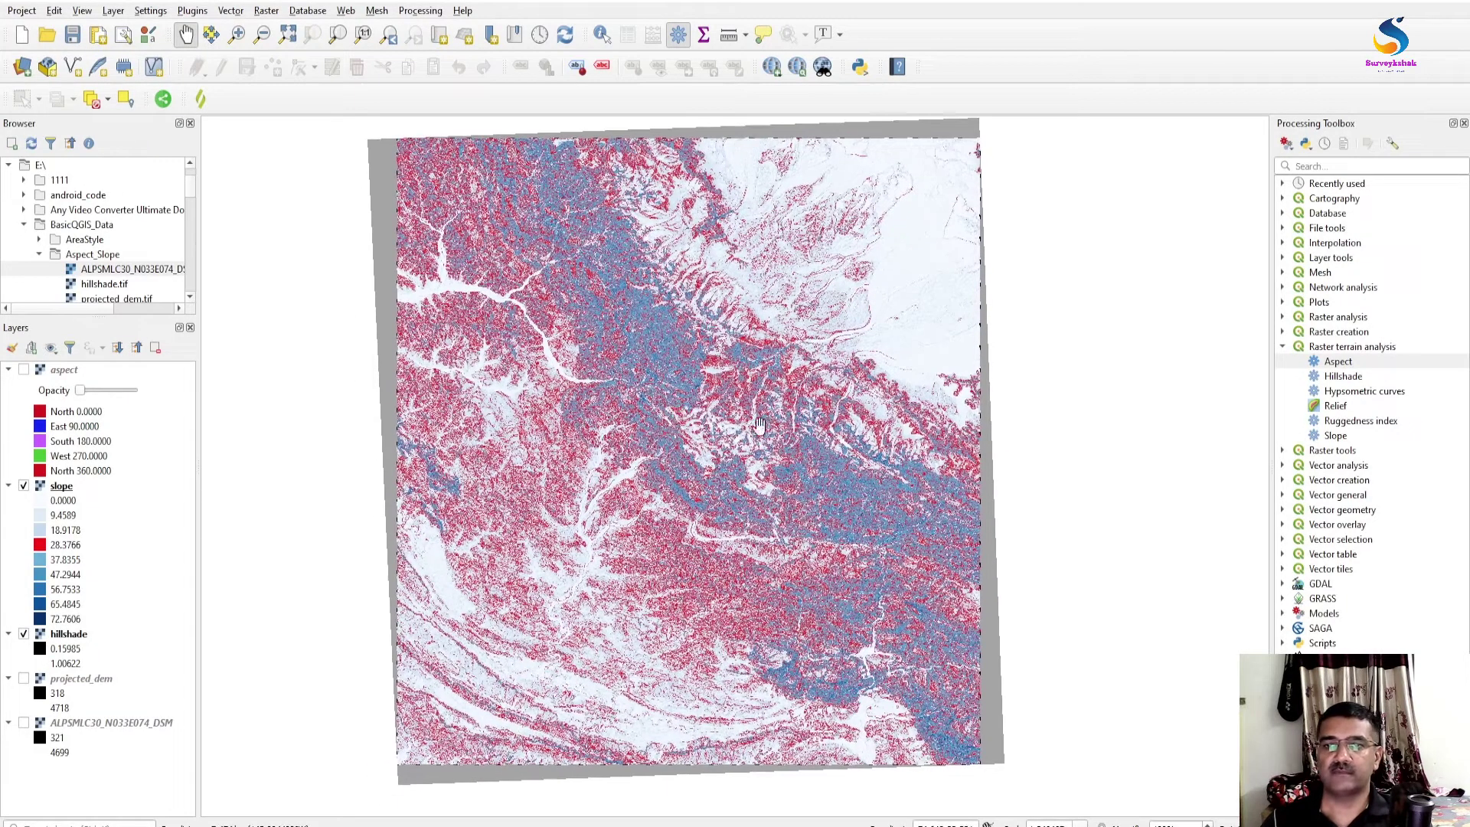